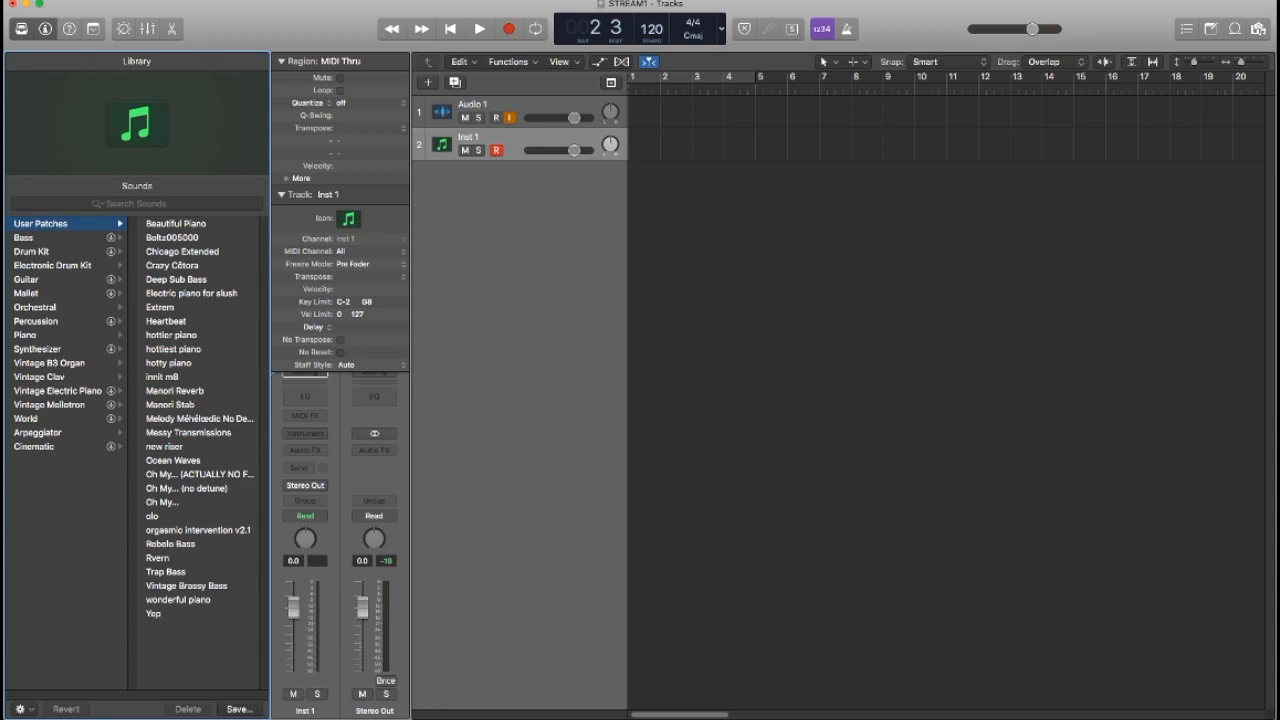
Load the user patch Electric piano for slush on the Inst 1 track and hide the Library.
left_click(191, 293)
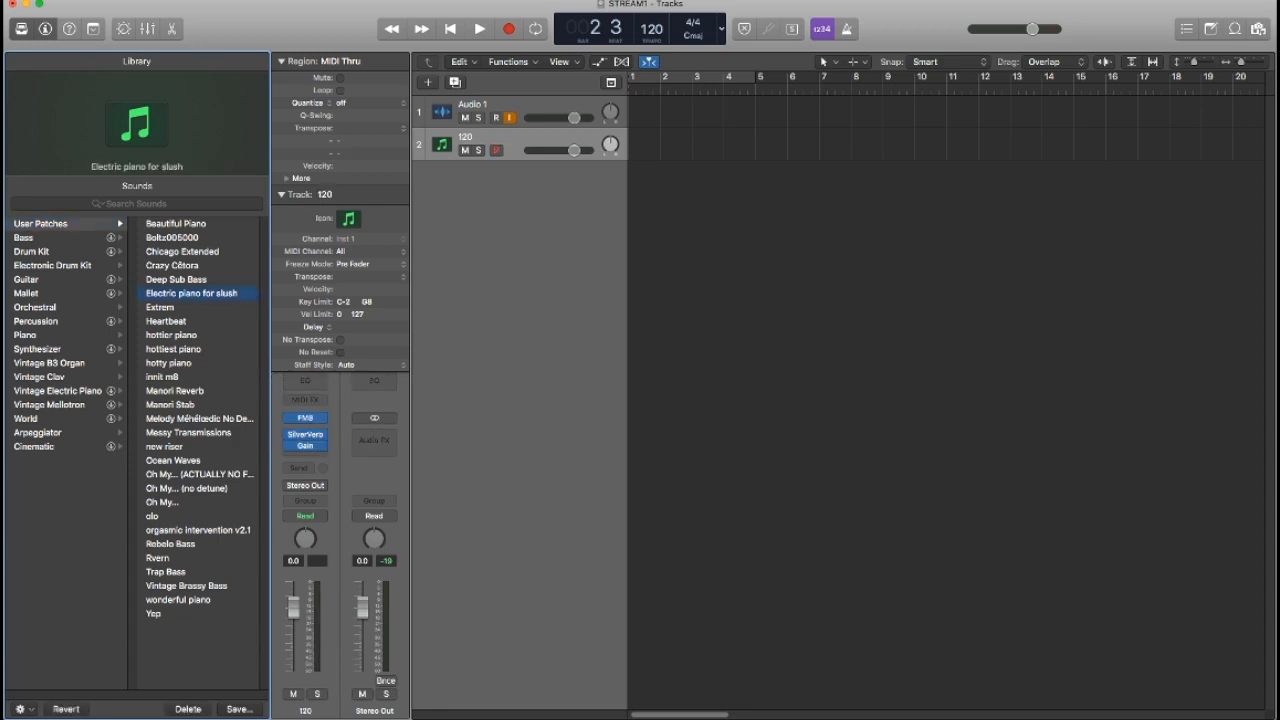
key("Left")
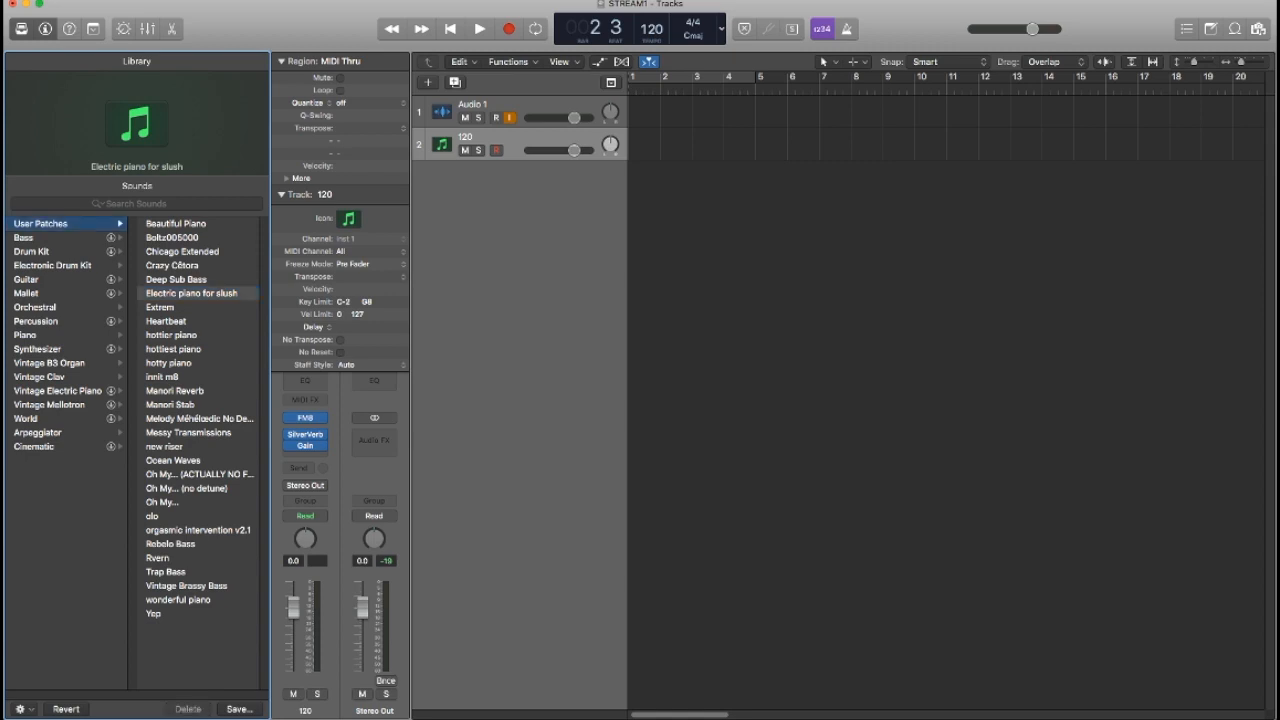
key("y")
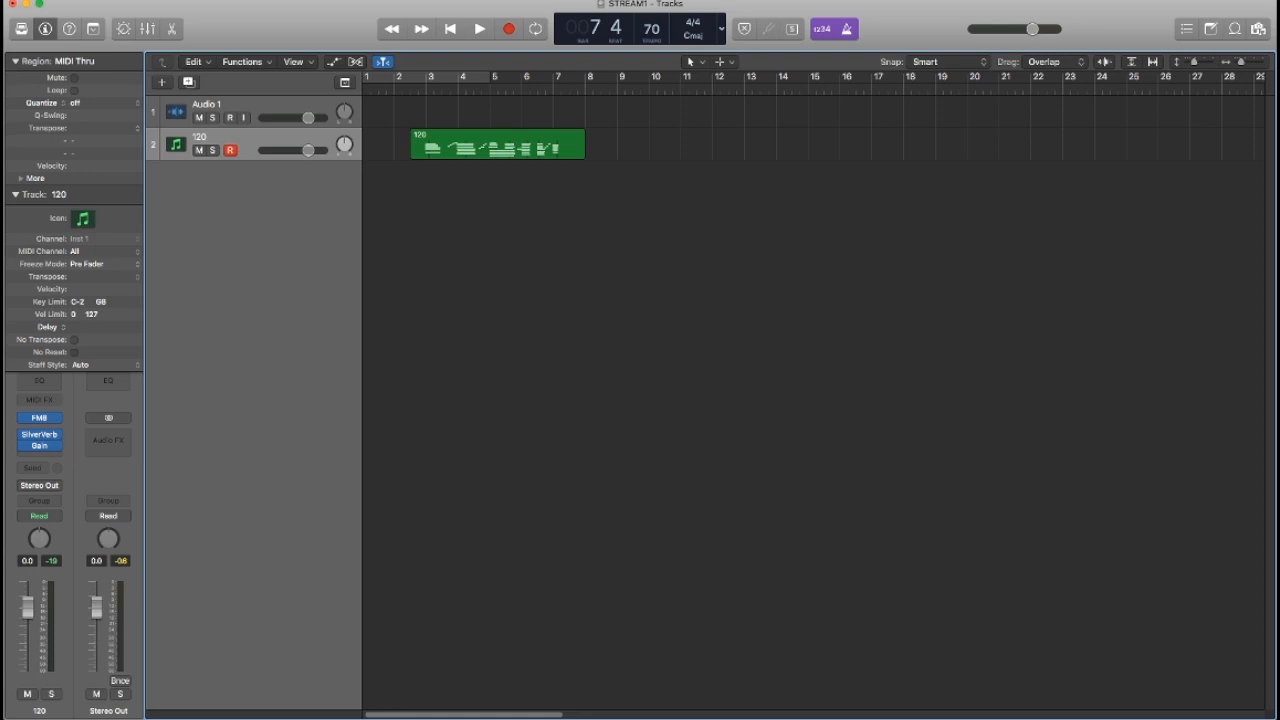
Open the recorded MIDI region on track 2 in the Piano Roll editor.
key("Return")
key("super+Right")
key("super+Right")
key("super+Right")
key("super+Right")
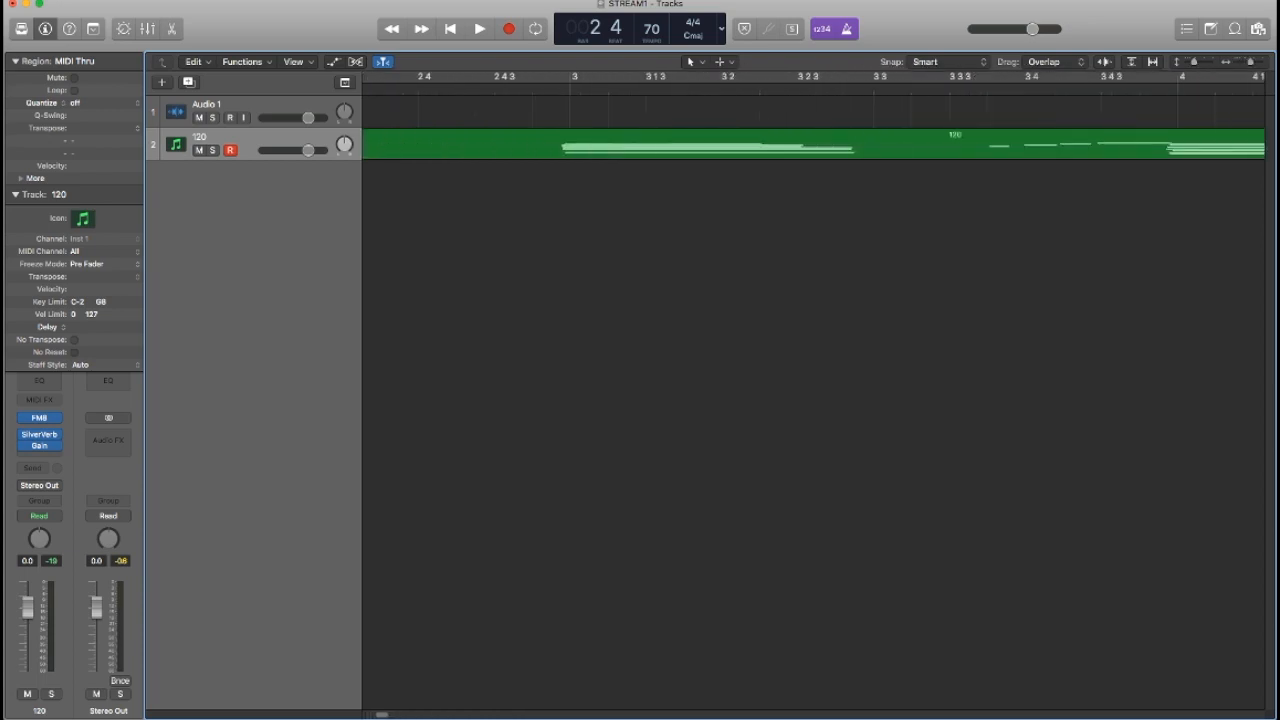
key("super+a")
key("p")
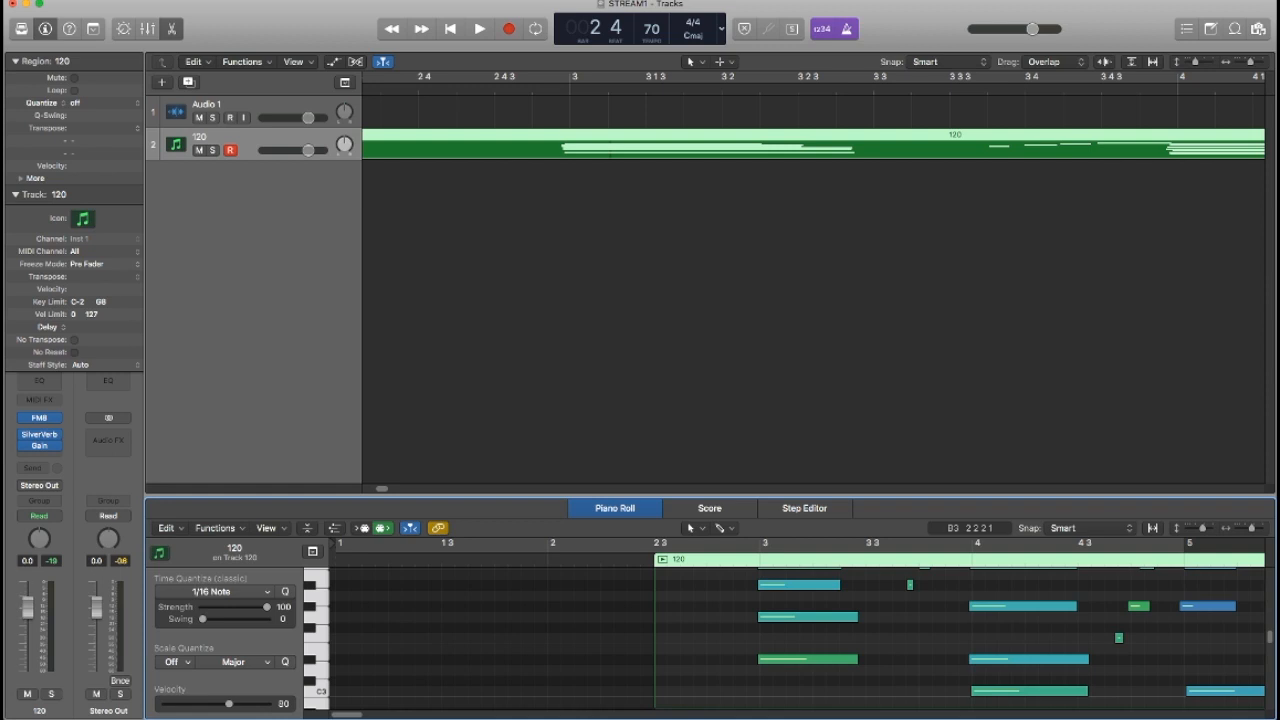
Enlarge the Piano Roll and shift all six notes of the first chord slightly later, towards the bar 3 downbeat.
key("super+Right")
key("super+Right")
key("super+Right")
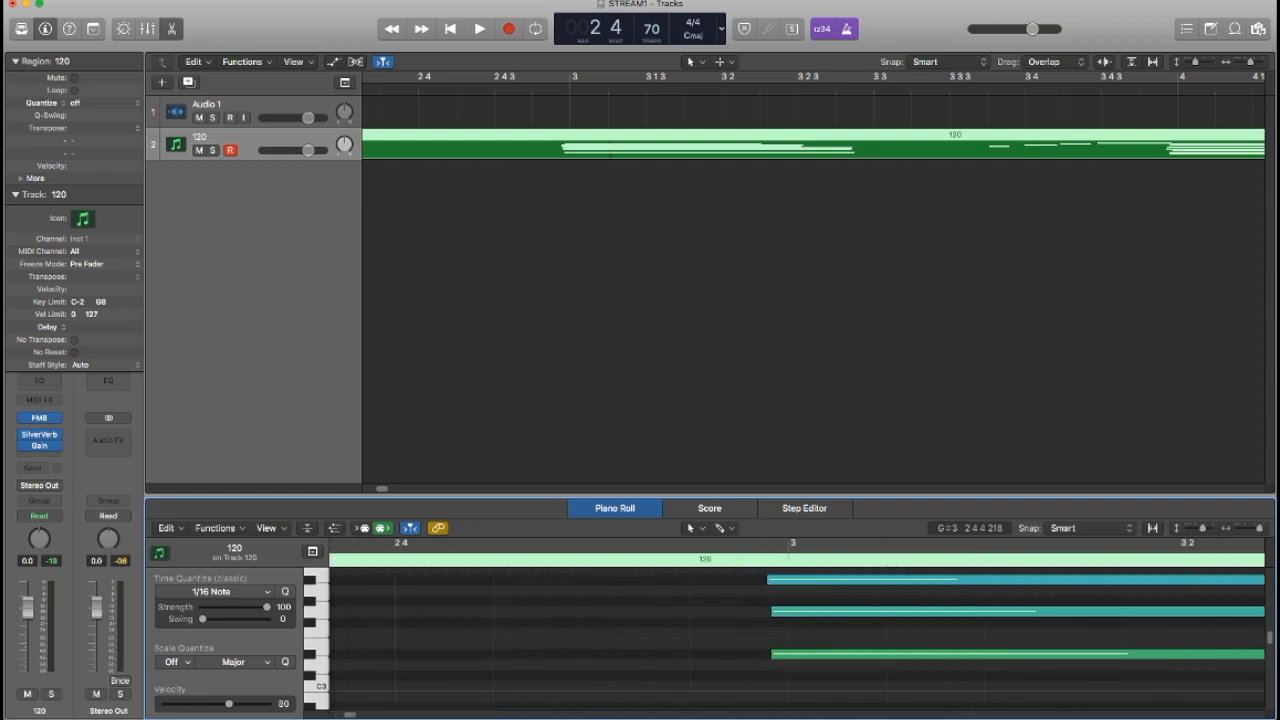
scroll(800, 630, "up", 1)
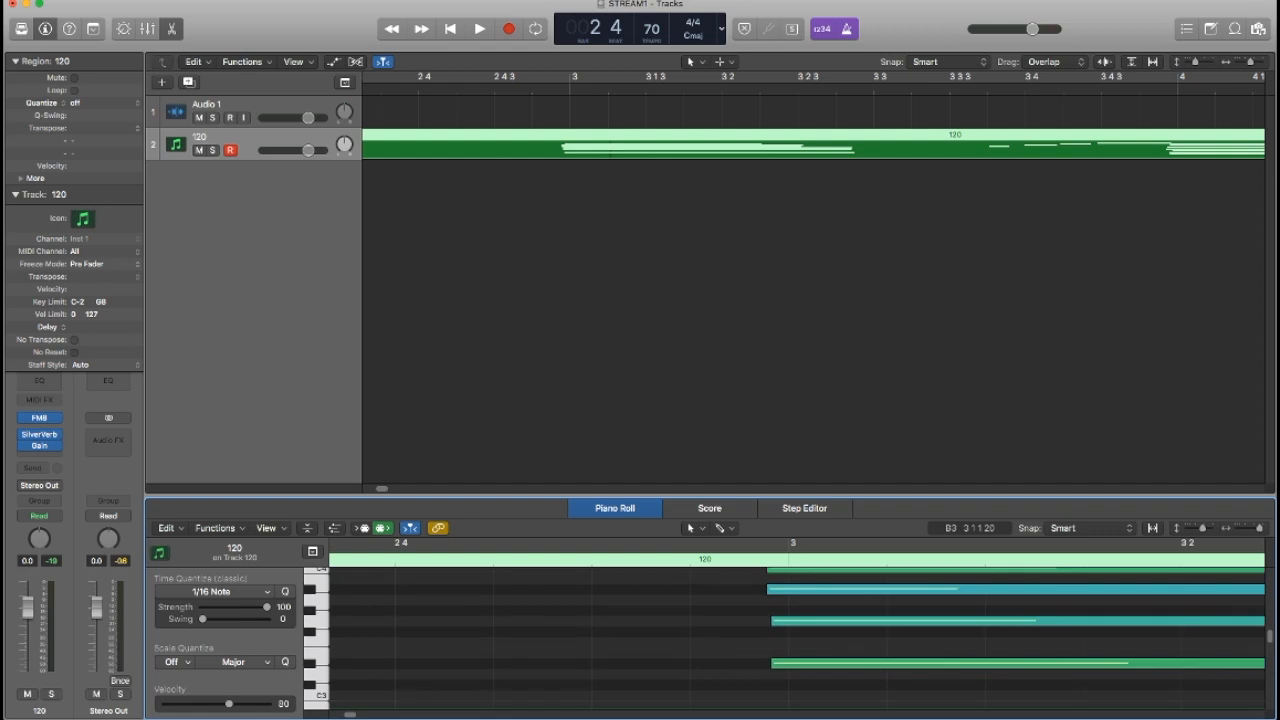
left_click_drag(640, 497, 640, 228)
scroll(800, 480, "up", 4)
left_click_drag(834, 300, 762, 632)
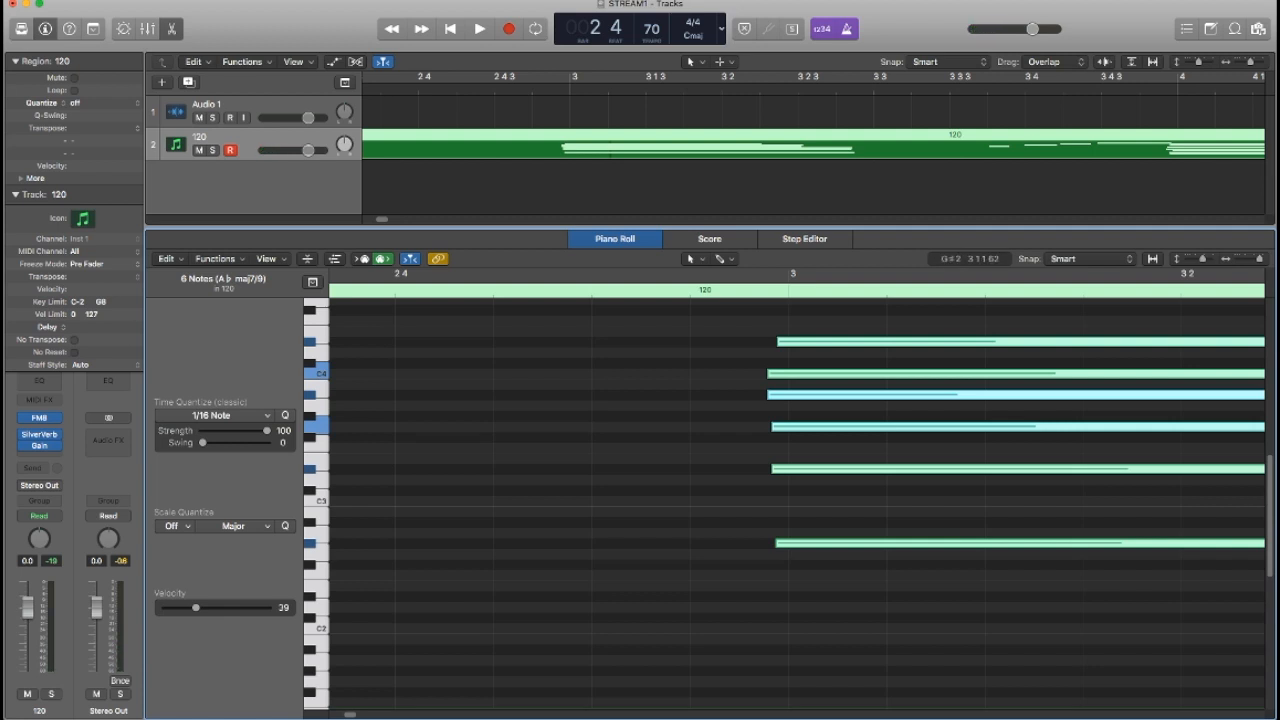
key("q")
key("space")
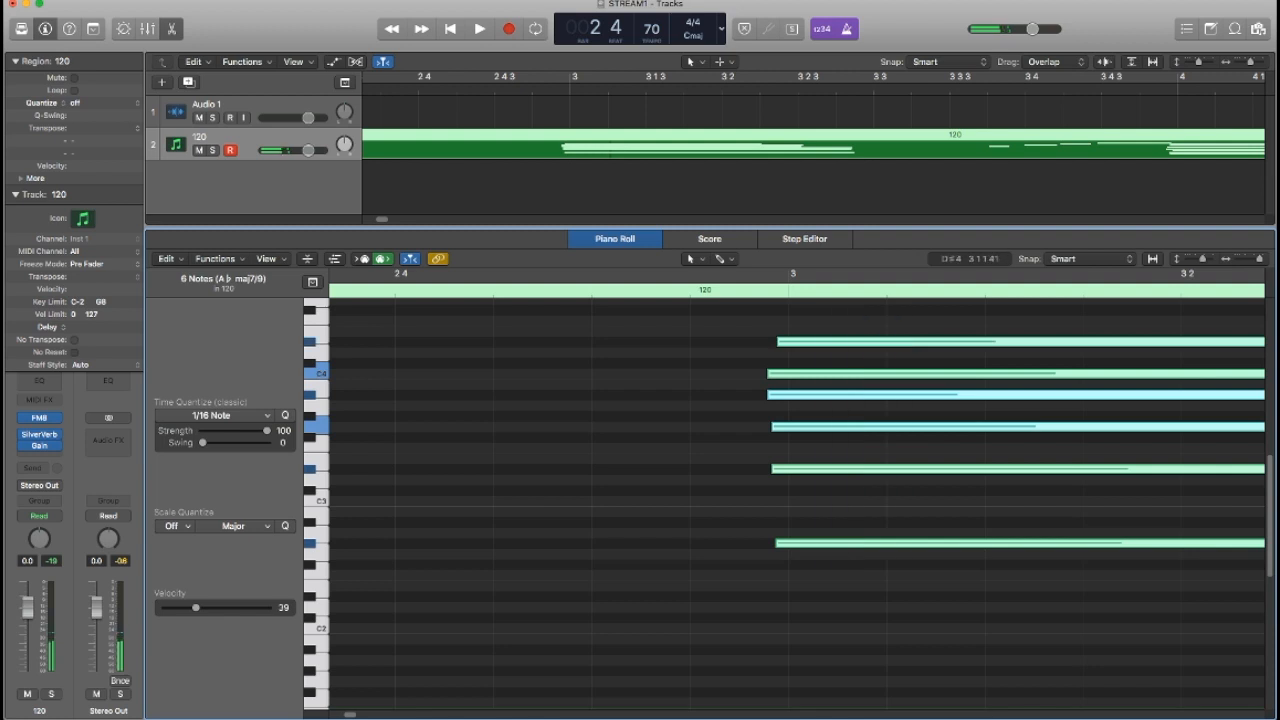
key("space")
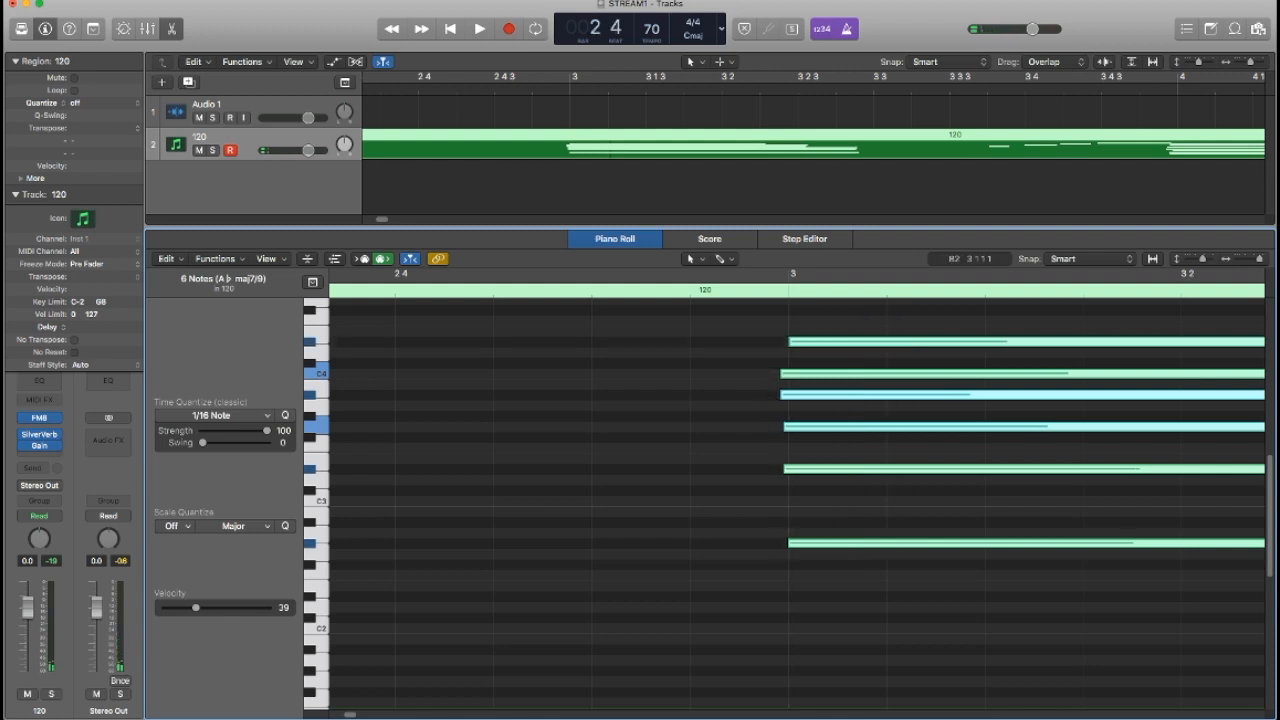
Examine the timing of the two earliest-starting notes in the bar 3 chord by selecting them.
key("super+shift+a")
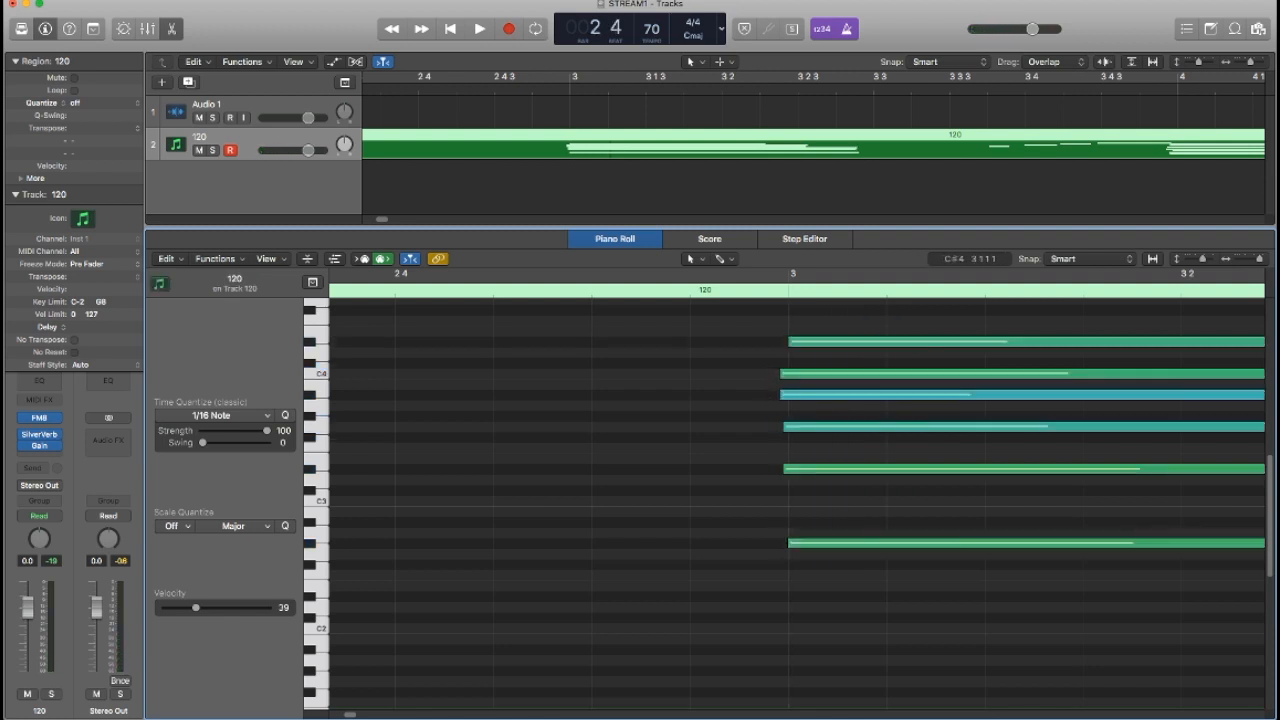
key("Right")
key("shift+Right")
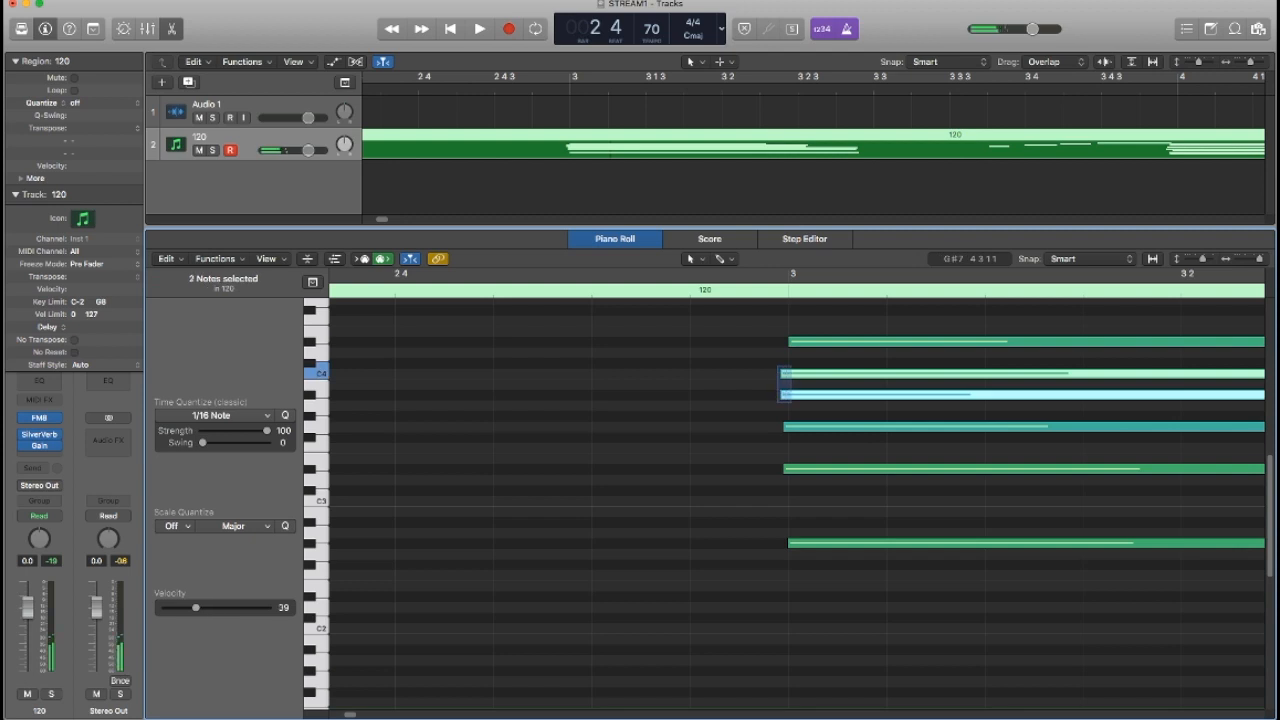
left_click_drag(791, 402, 791, 402)
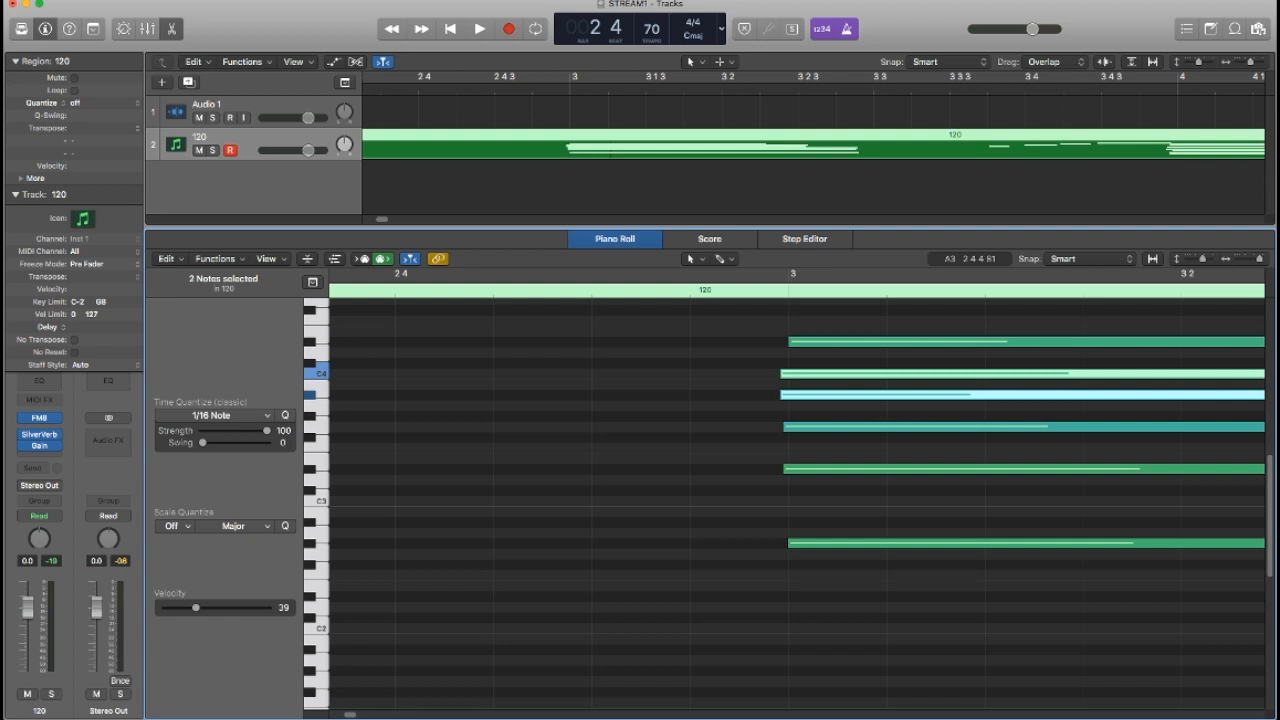
left_click(724, 405)
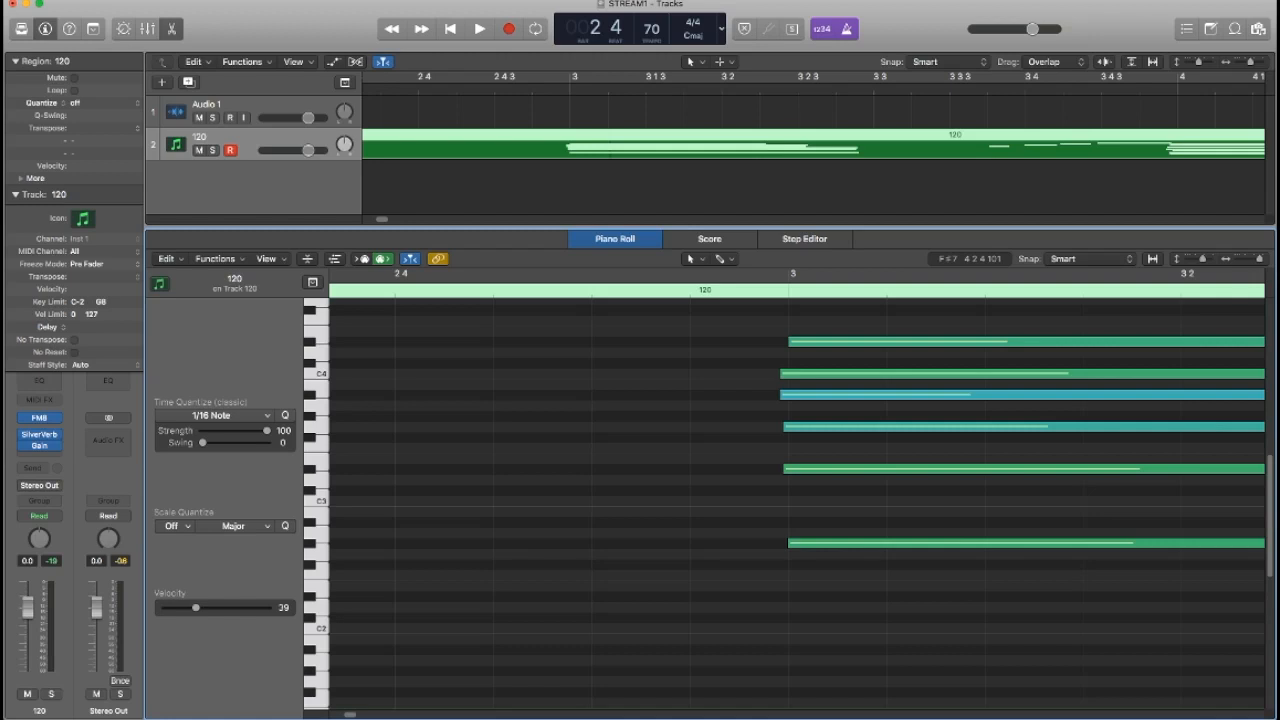
Play back the region from bar 2 beat 4 to check the timing of the first chord.
left_click(790, 150)
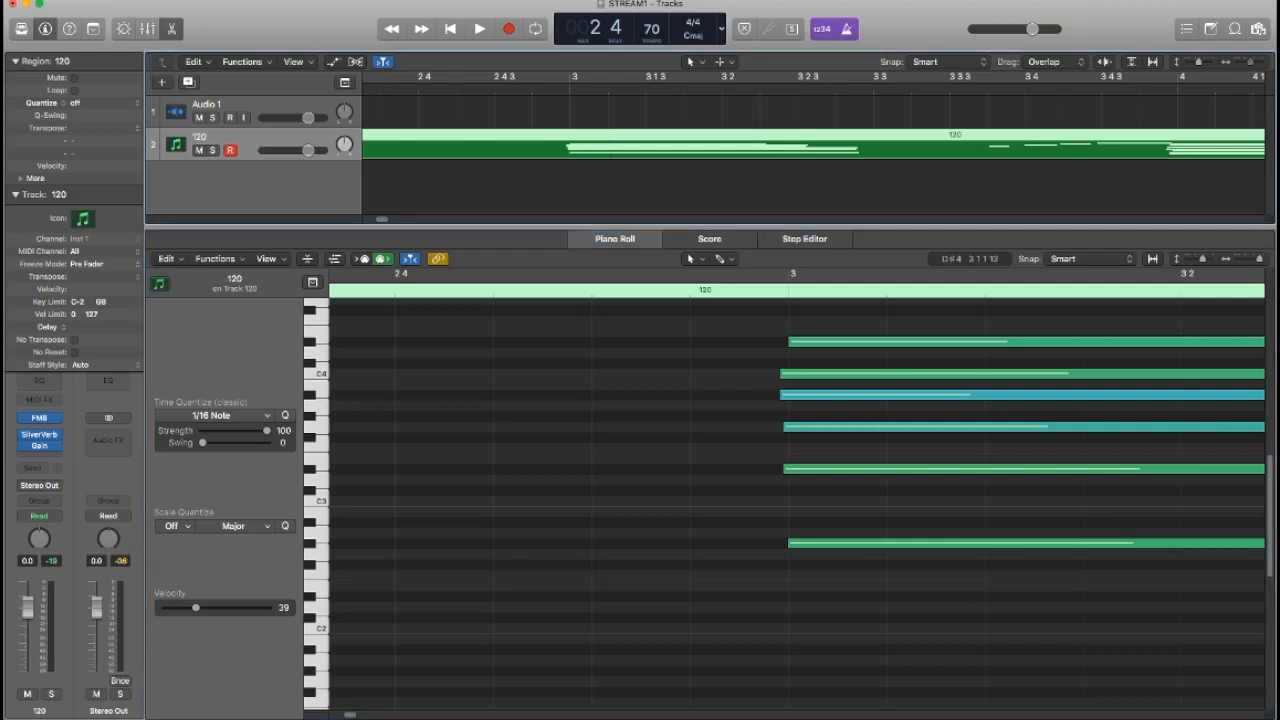
key("super+Left")
key("super+Left")
key("super+Left")
key("super+Left")
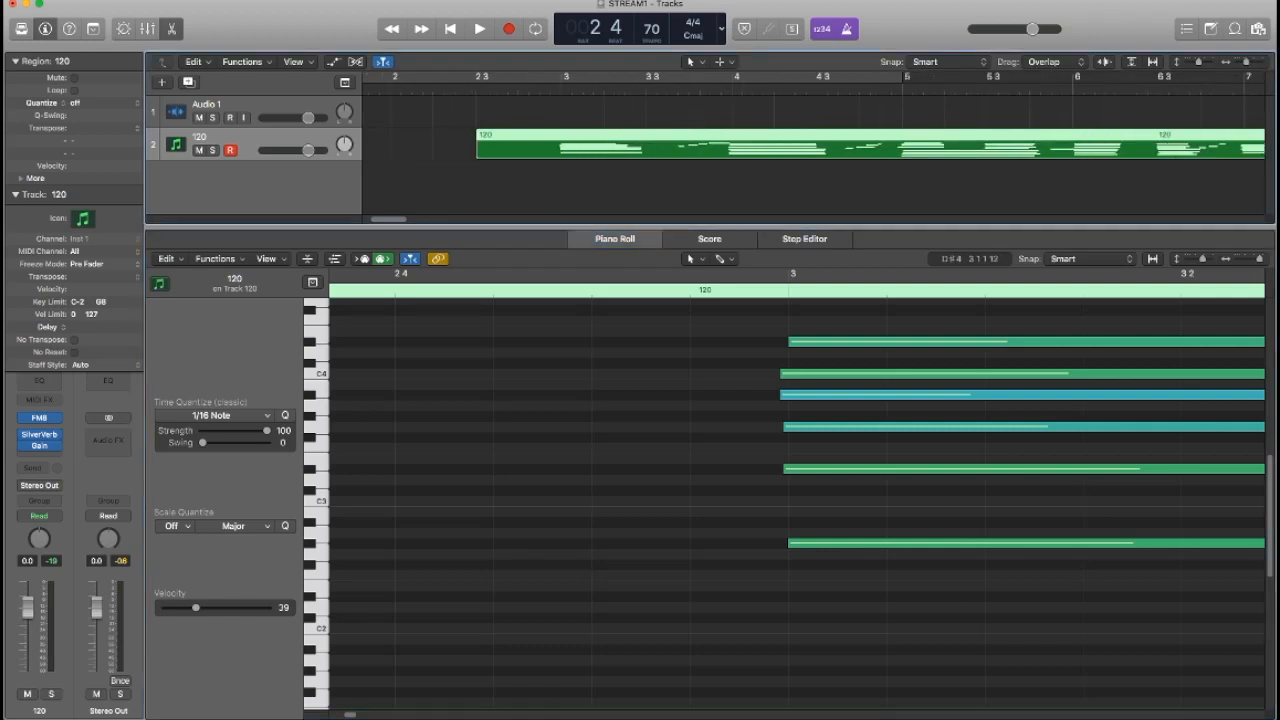
key("space")
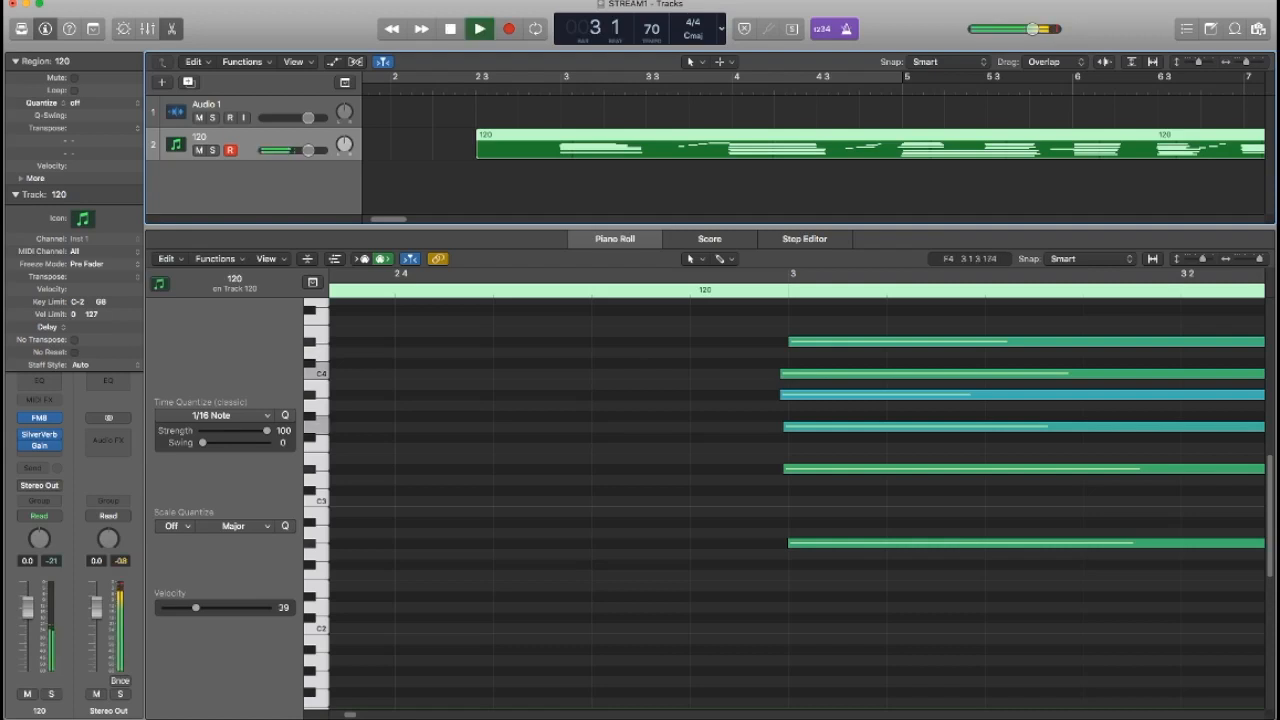
Stop playback and shift all seven notes of the bar 4 chord slightly later.
key("Tab")
key("super+Left")
key("super+Left")
key("super+Left")
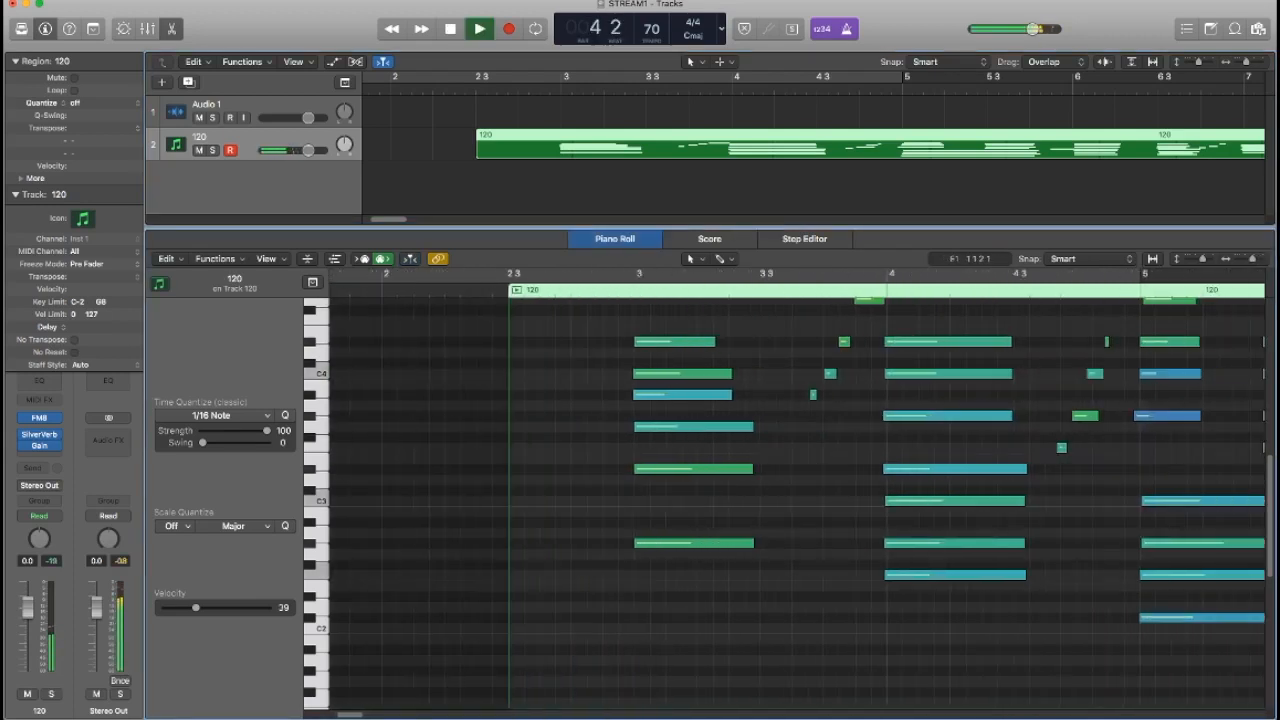
scroll(674, 654, "right", 5)
key("space")
left_click_drag(674, 654, 664, 298)
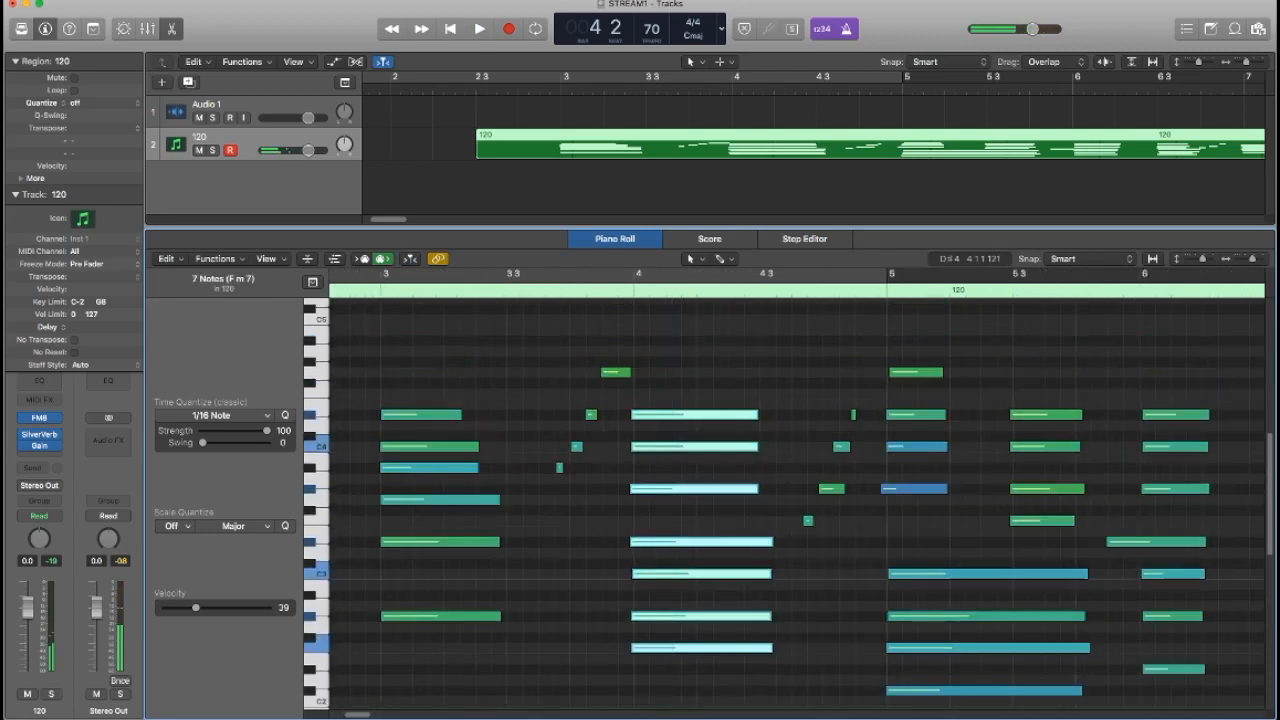
left_click_drag(642, 414, 644, 414)
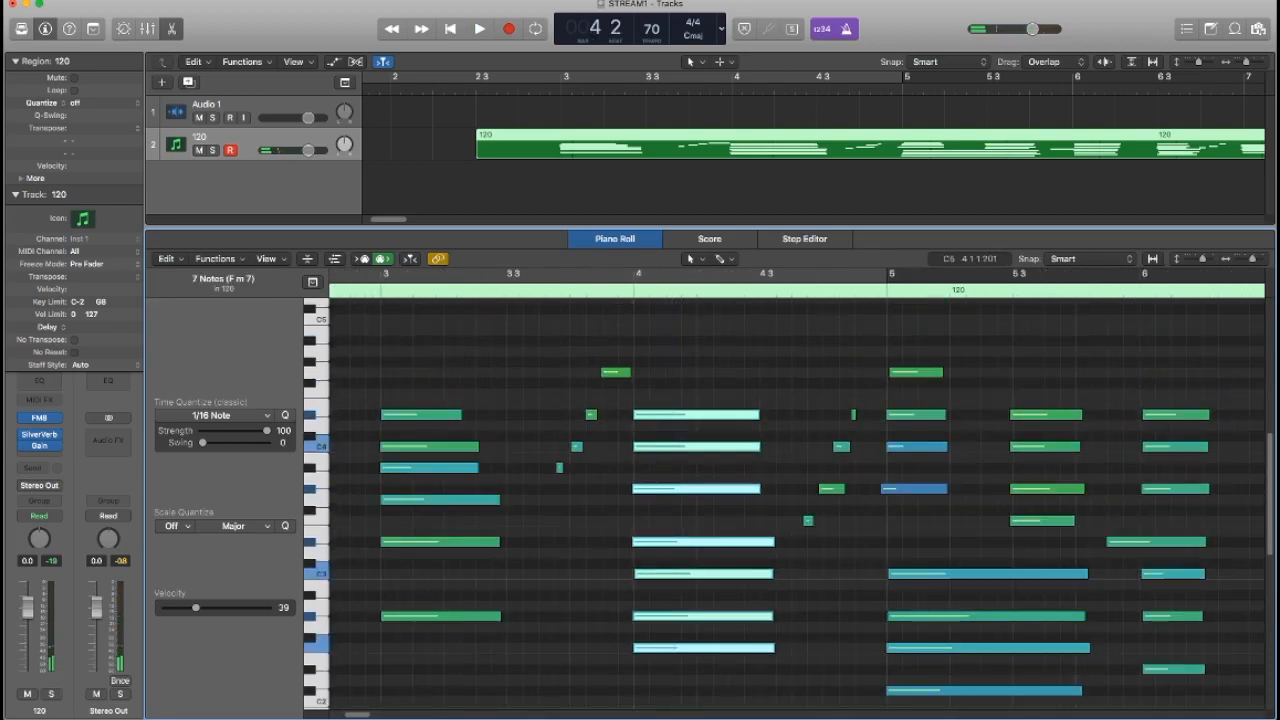
Audition the passage around bar 5 and nudge the four short notes leading into bar 5 slightly later.
left_click(640, 190)
key("space")
left_click(870, 143)
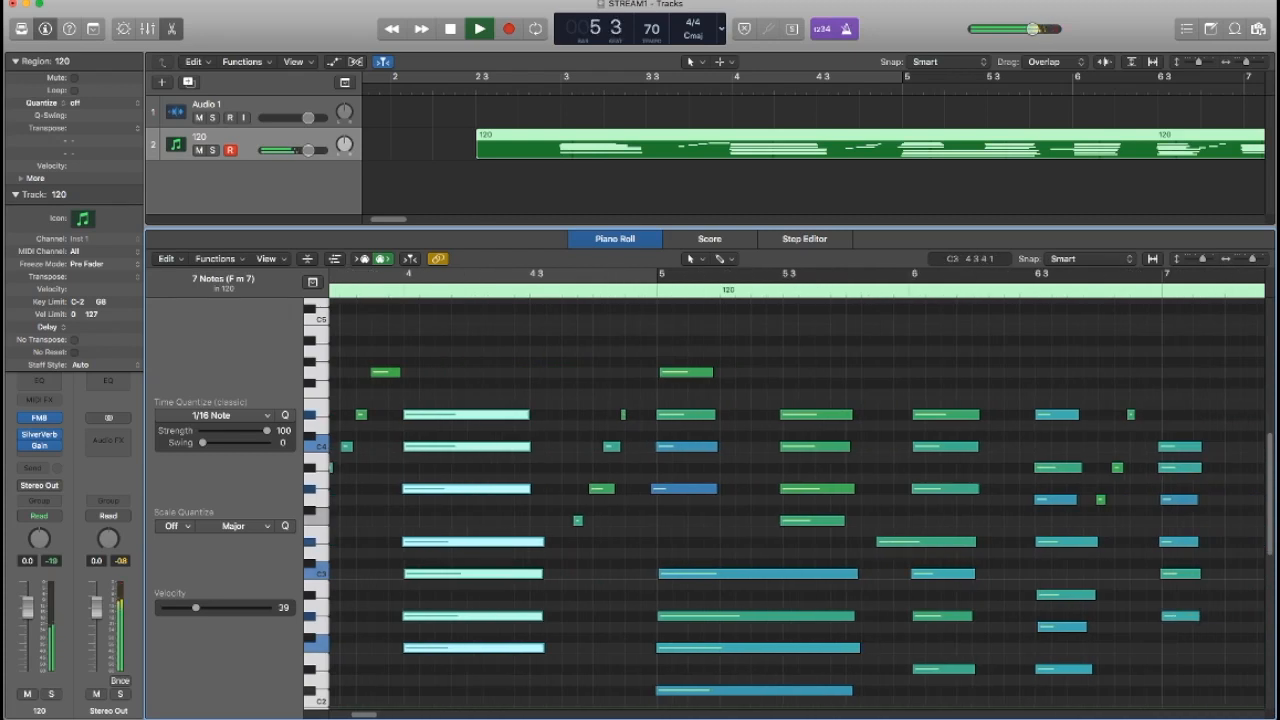
key("space")
left_click_drag(573, 551, 631, 403)
key("alt+Right")
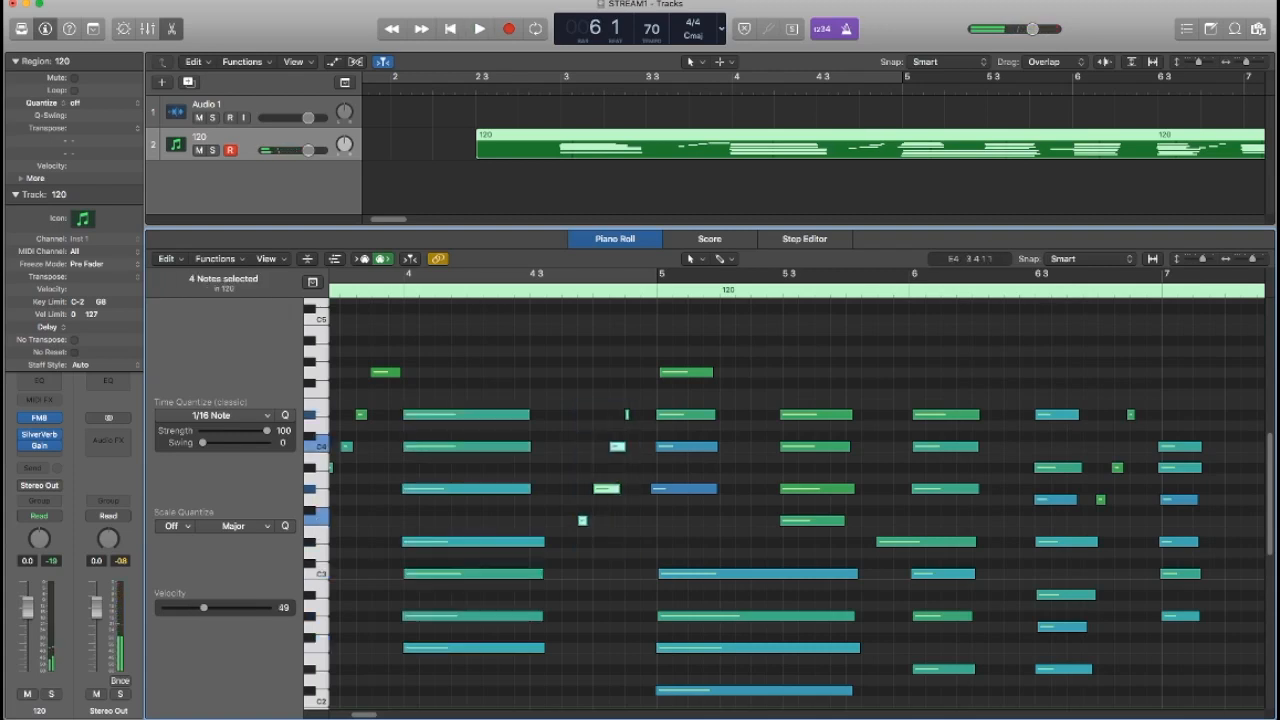
Audition the passage up to bar 7 and shift the three short notes leading into bar 7 slightly later.
key("space")
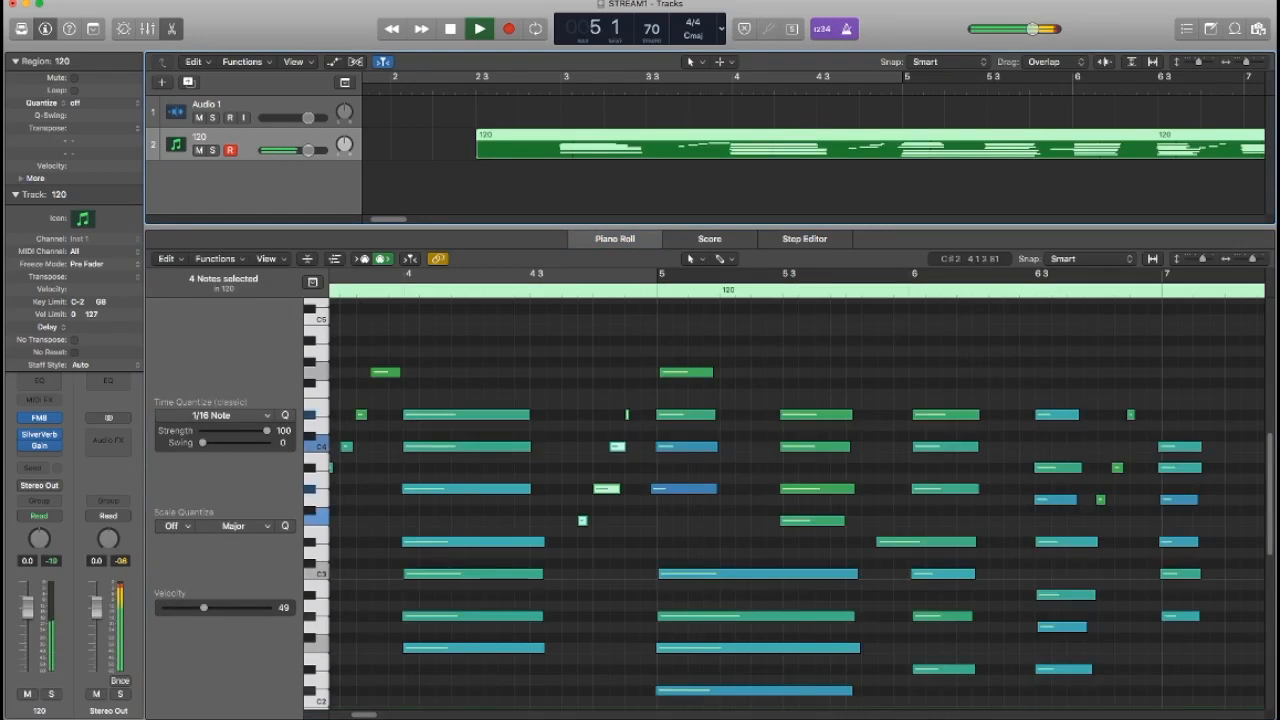
scroll(797, 495, "right", 3)
scroll(797, 495, "right", 2)
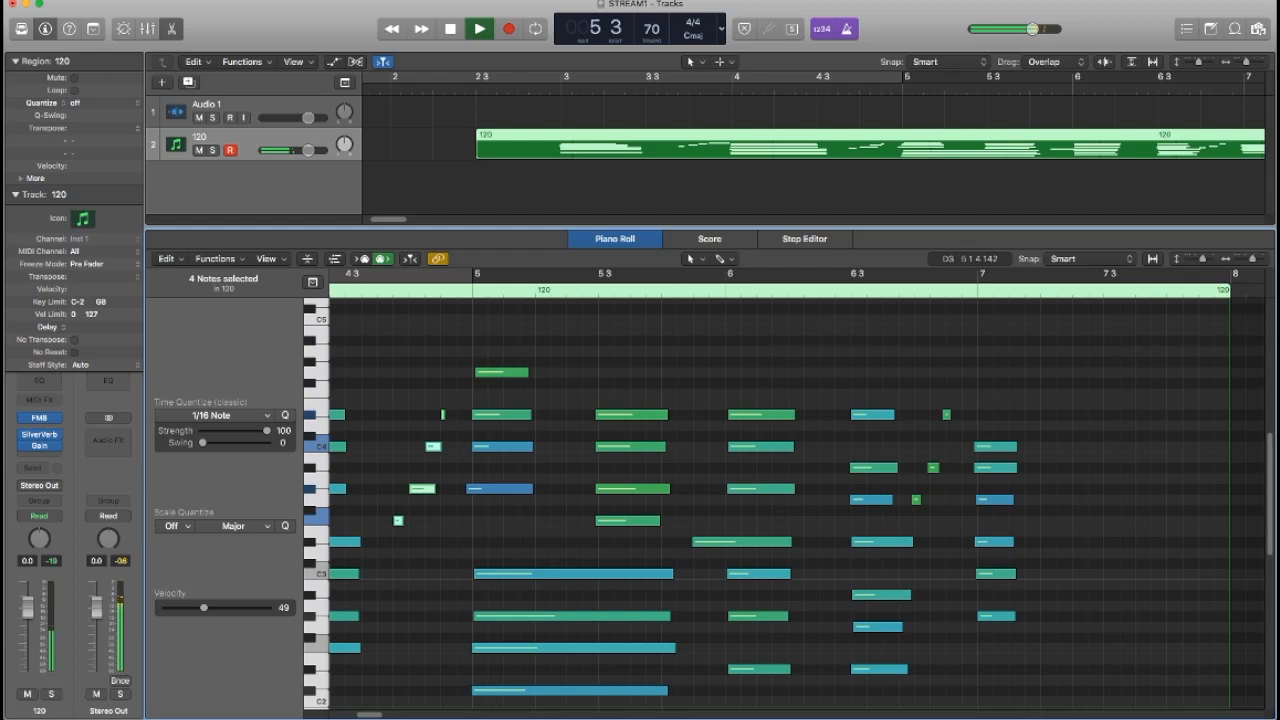
scroll(797, 495, "right", 5)
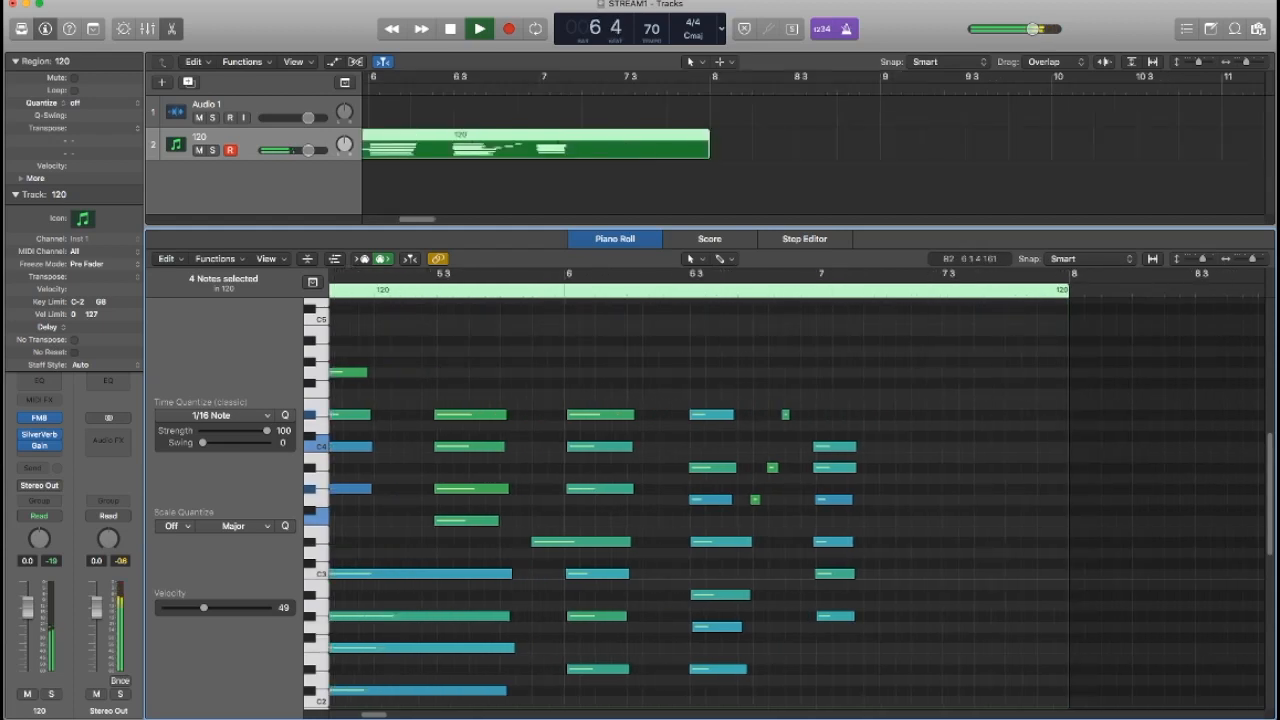
key("space")
left_click_drag(802, 394, 752, 514)
left_click(285, 414)
Delete the six-note chord at bar 7 and cut off the region's empty end just before bar 7.
left_click_drag(890, 398, 814, 620)
key("Delete")
left_click(556, 148)
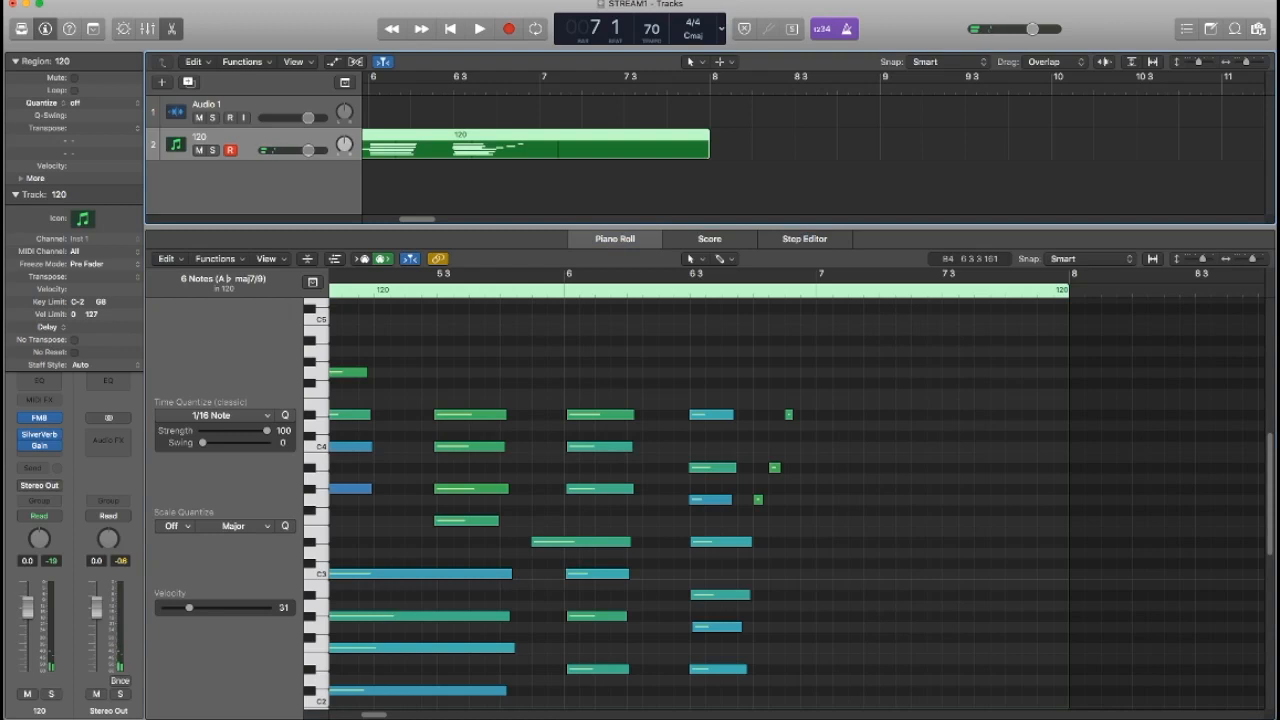
key("super+t")
key("Delete")
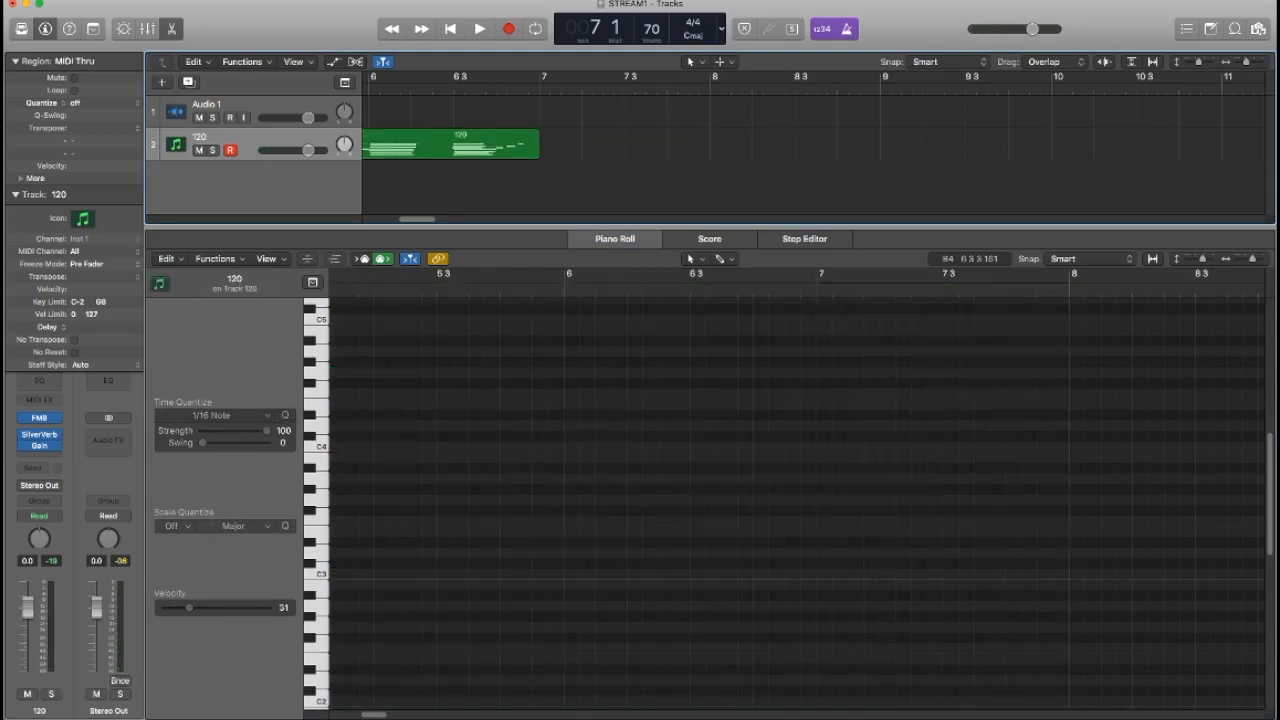
Trim the region's end further by splitting it within bar 6 beat 4 and deleting the trailing piece.
scroll(818, 140, "left", 5)
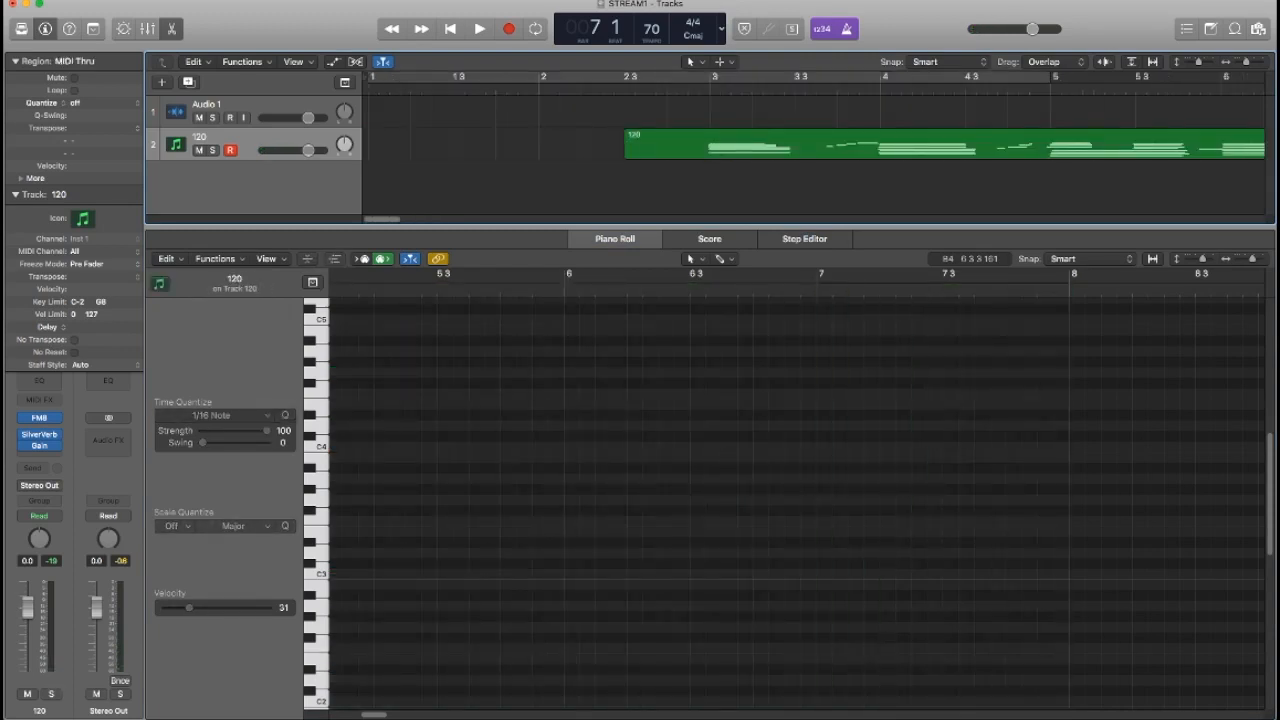
left_click(711, 90)
left_click(700, 145)
left_click(669, 90)
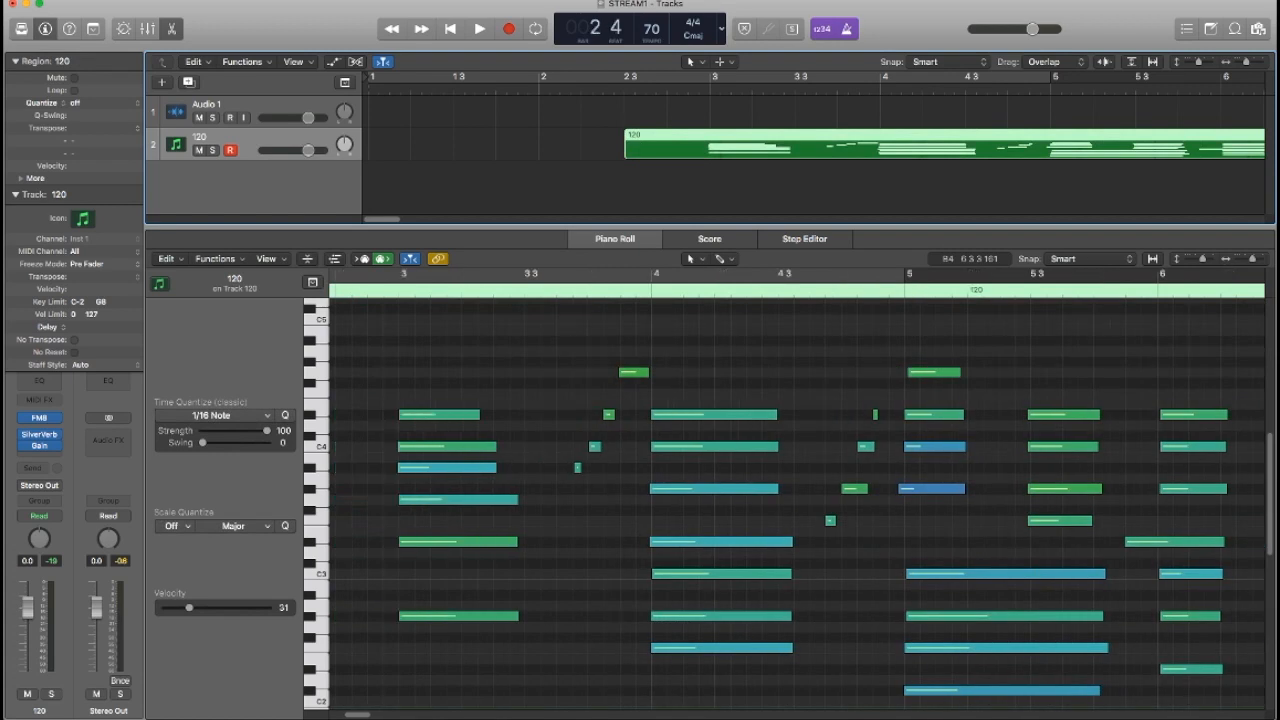
scroll(818, 140, "right", 4)
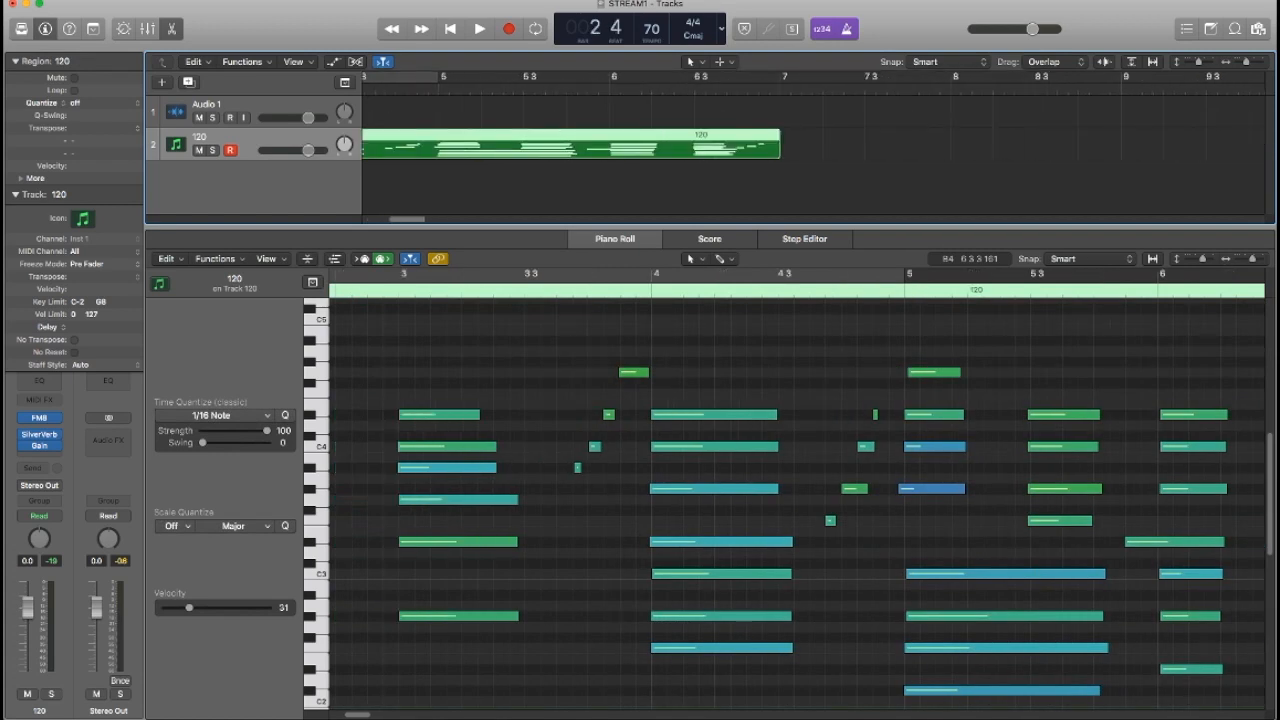
scroll(797, 500, "right", 4)
key("super+t")
key("Delete")
key("super+z")
key("Delete")
Split the region just before the first chord at bar 3 and delete the empty lead-in piece.
scroll(818, 150, "left", 4)
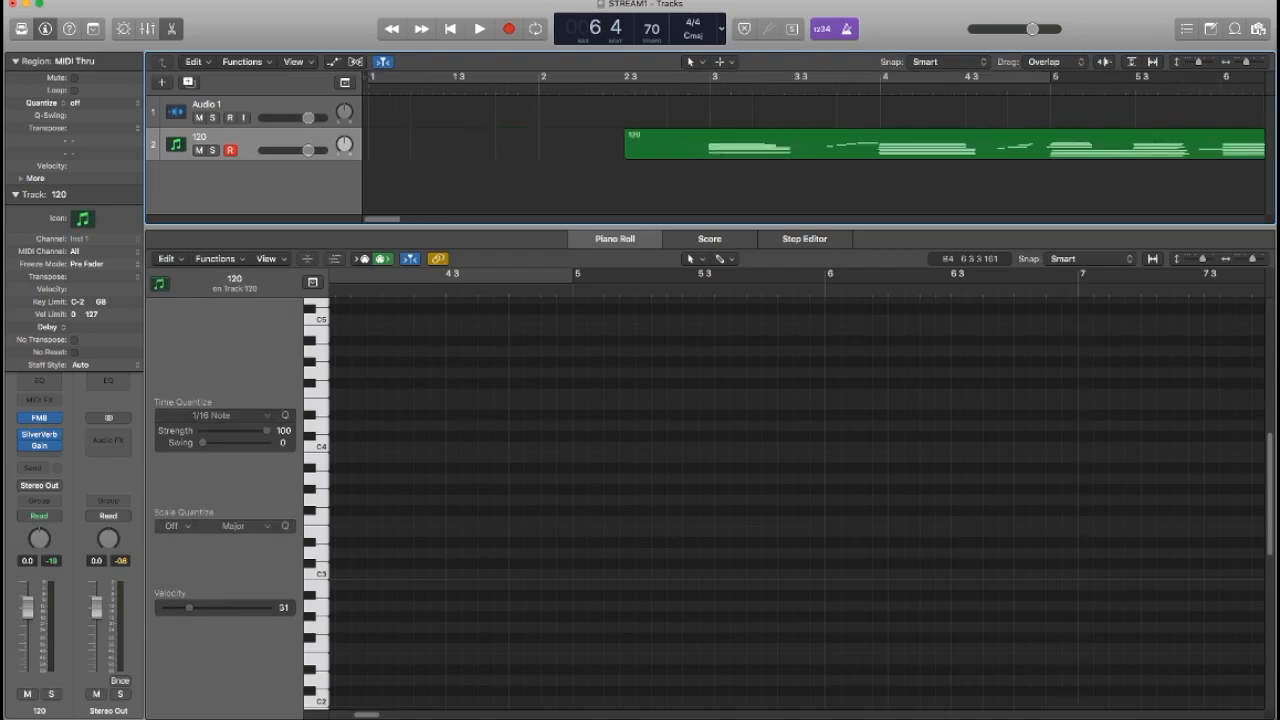
scroll(797, 500, "left", 4)
key("super+t")
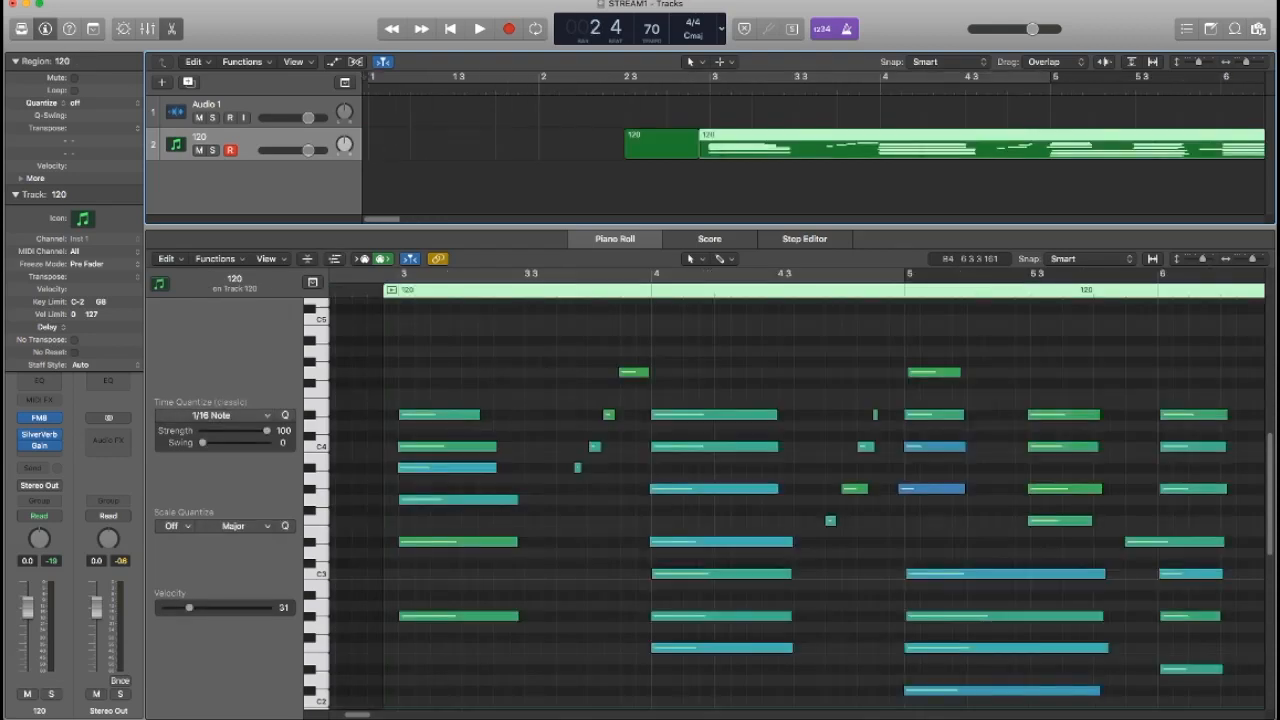
key("Delete")
Repeat the trimmed region once directly after itself and play both regions back.
scroll(813, 150, "right", 4)
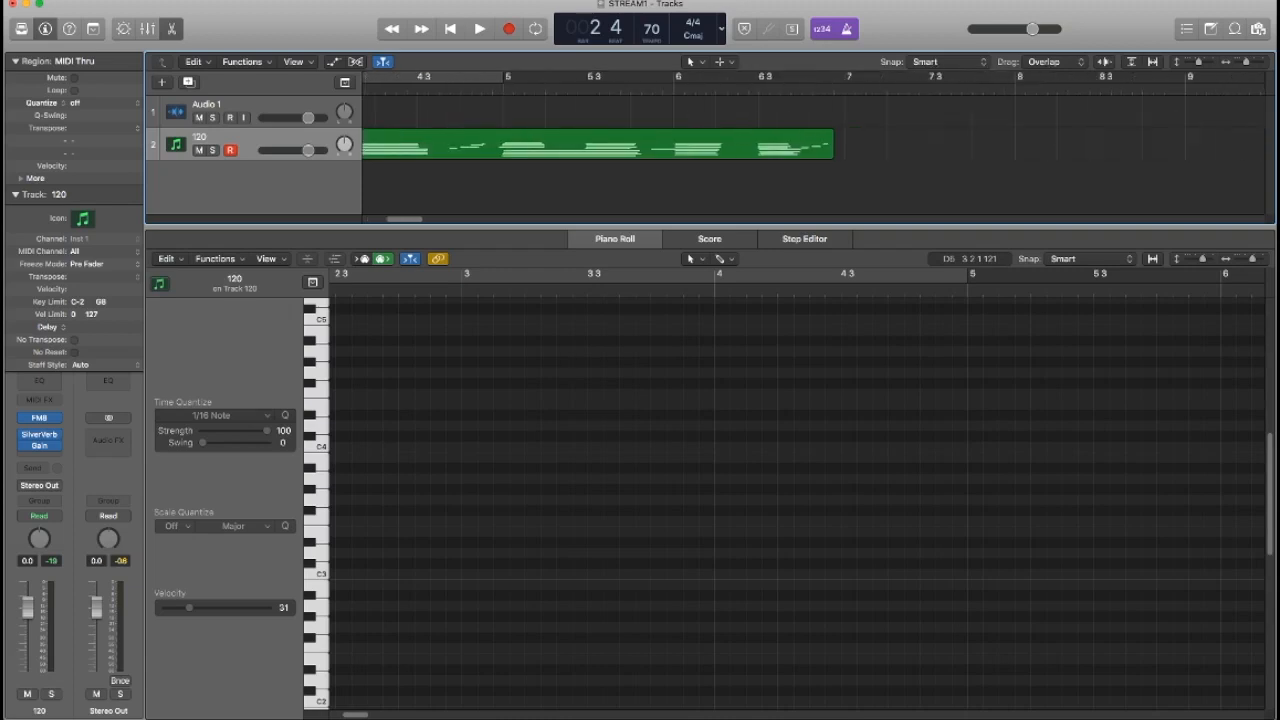
key("super+a")
key("super+r")
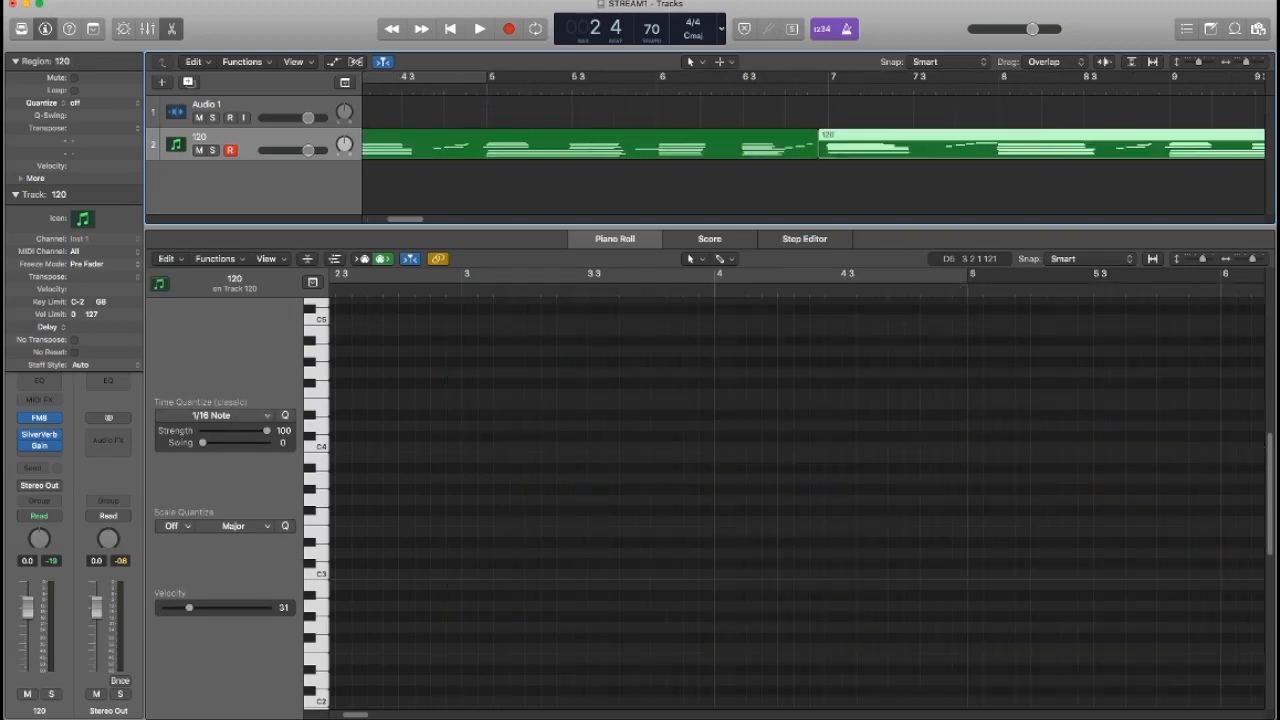
key("super+Left")
key("super+Left")
key("space")
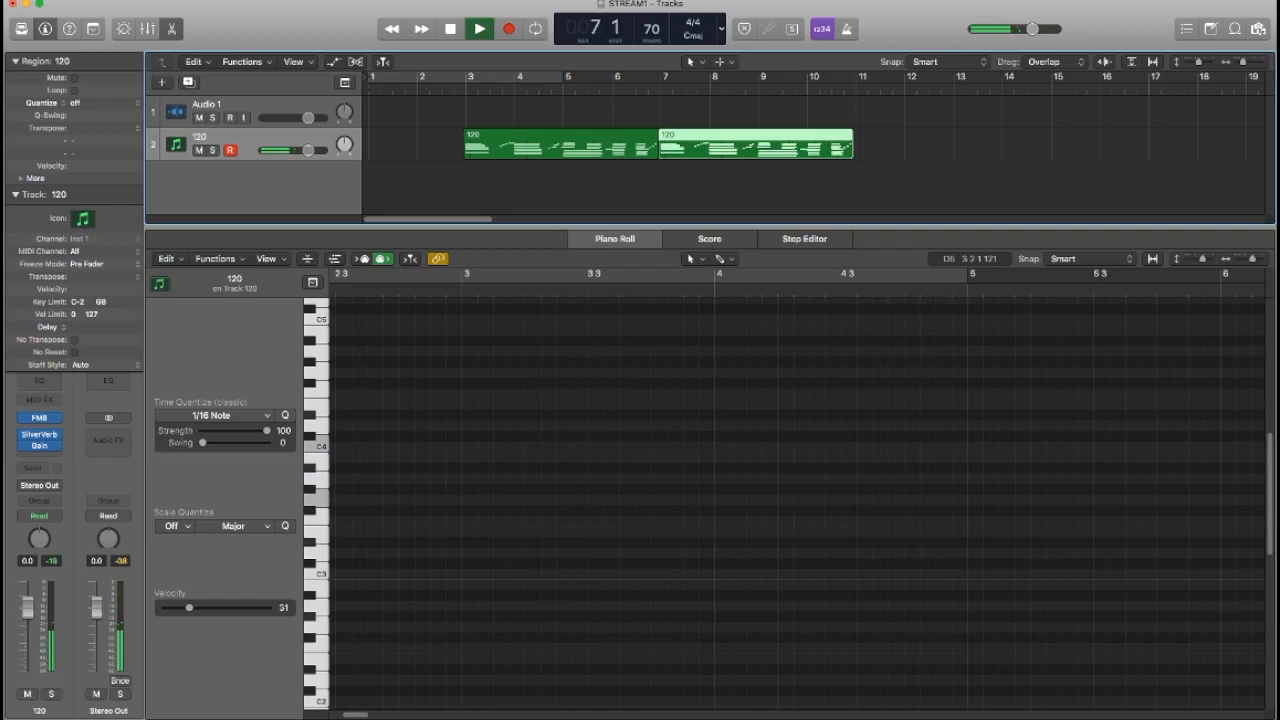
Stop playback, enlarge the track area above the Piano Roll, and add a software instrument track with Kontakt 5 below the piano track.
key("alt+shift+d")
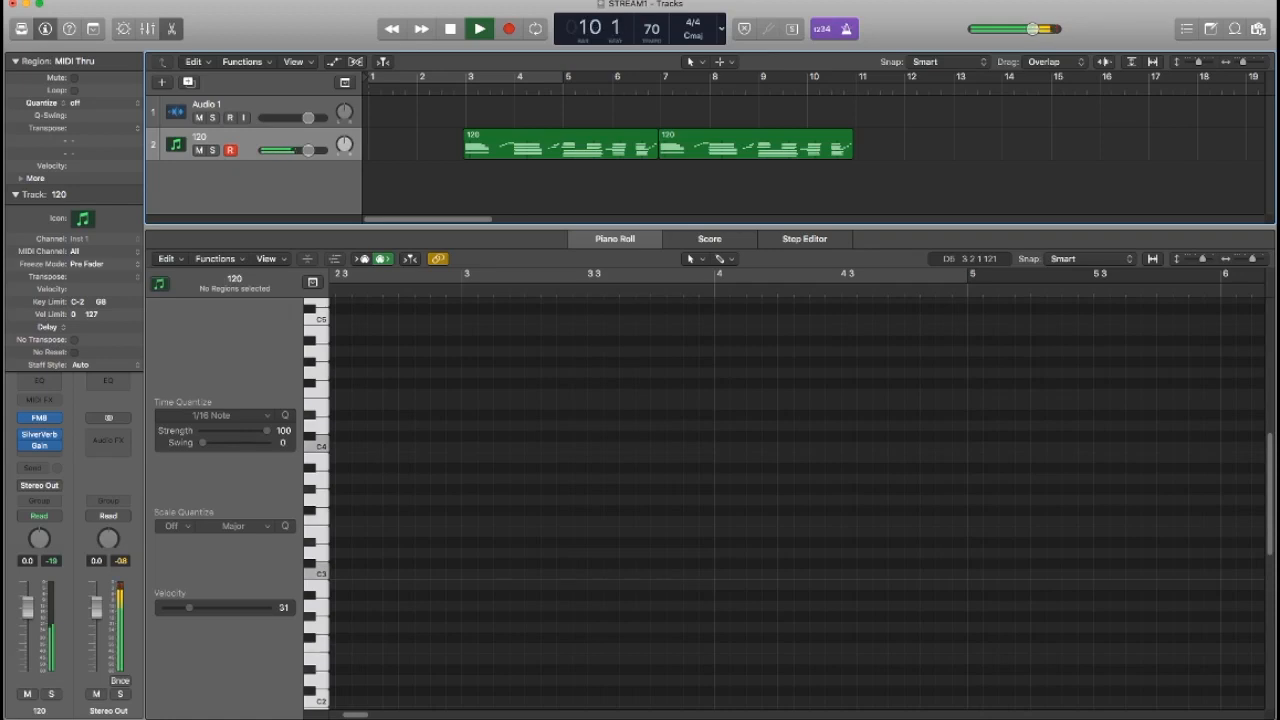
key("space")
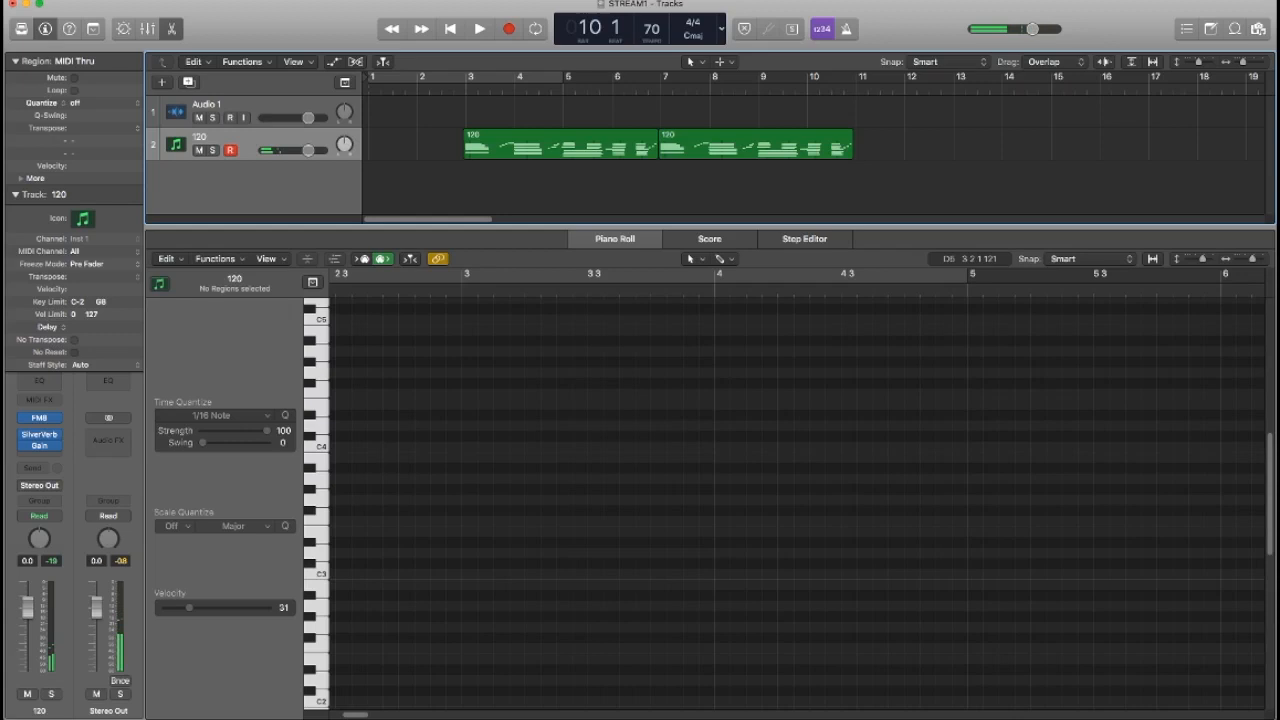
left_click_drag(540, 227, 540, 279)
key("Return")
key("super+a")
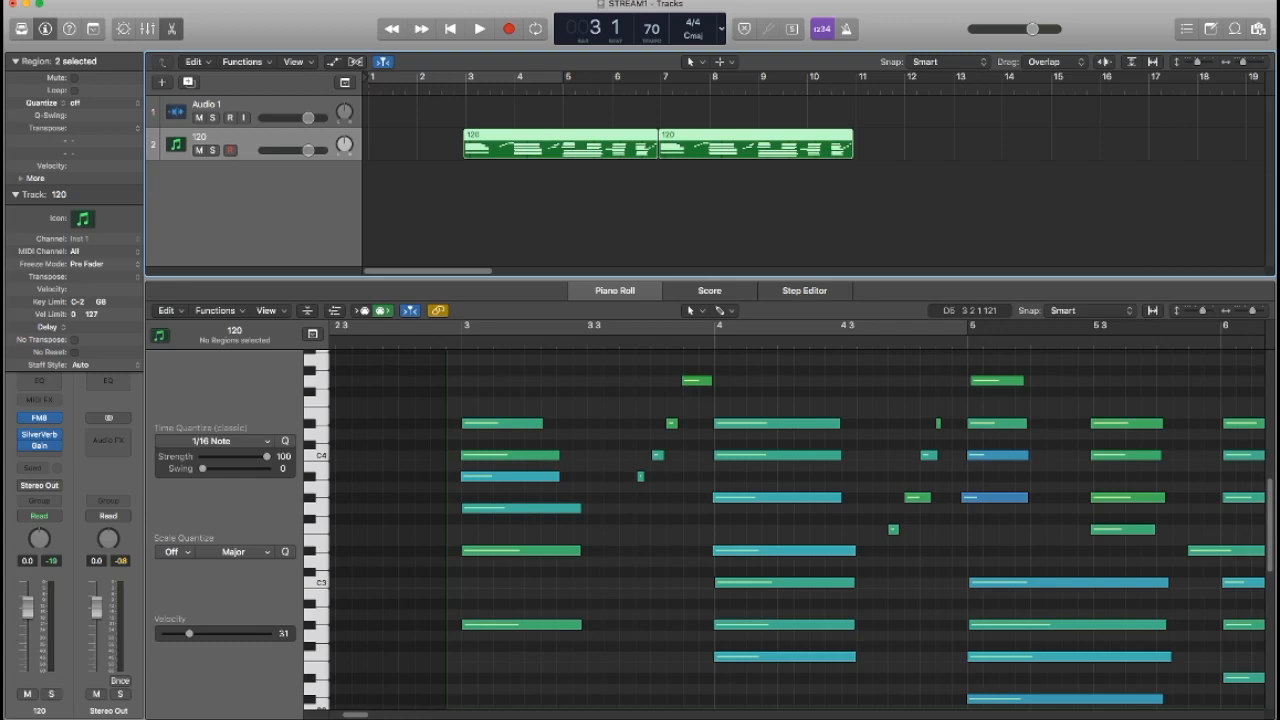
key("alt+super+s")
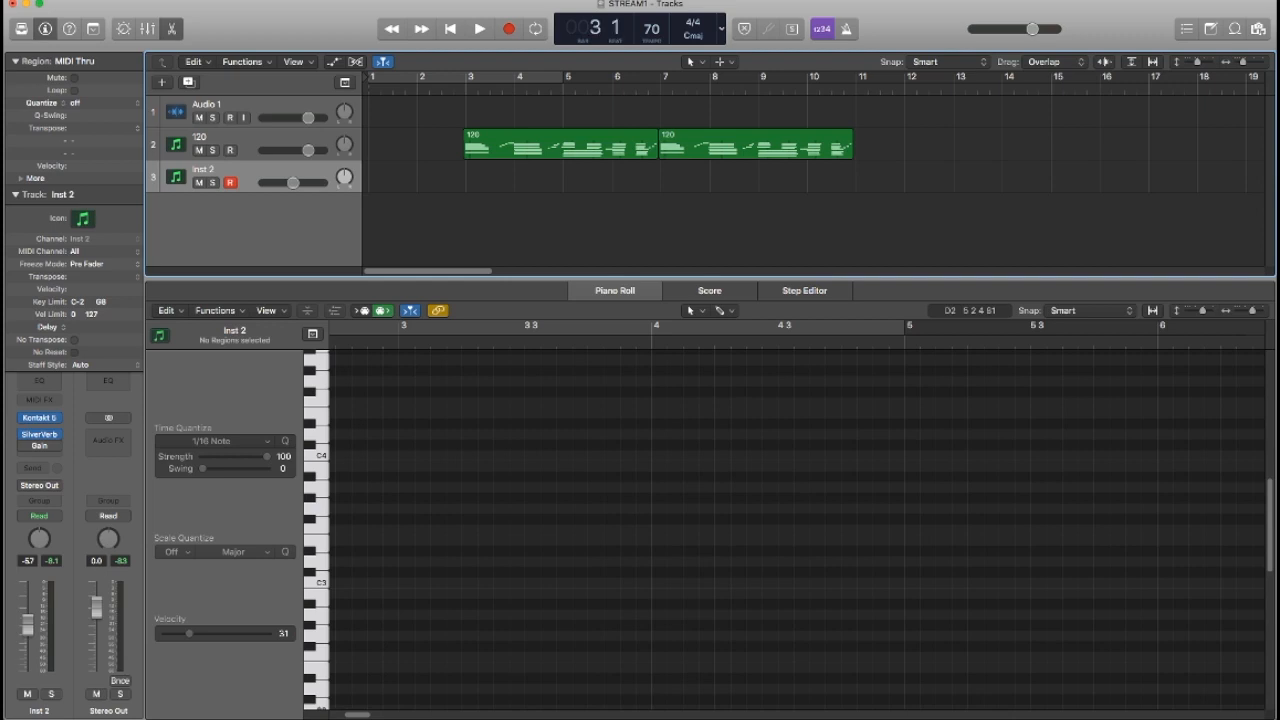
Turn on the metronome and record a bass line on the new instrument track from bar 3 to past bar 7.
key("k")
key("r")
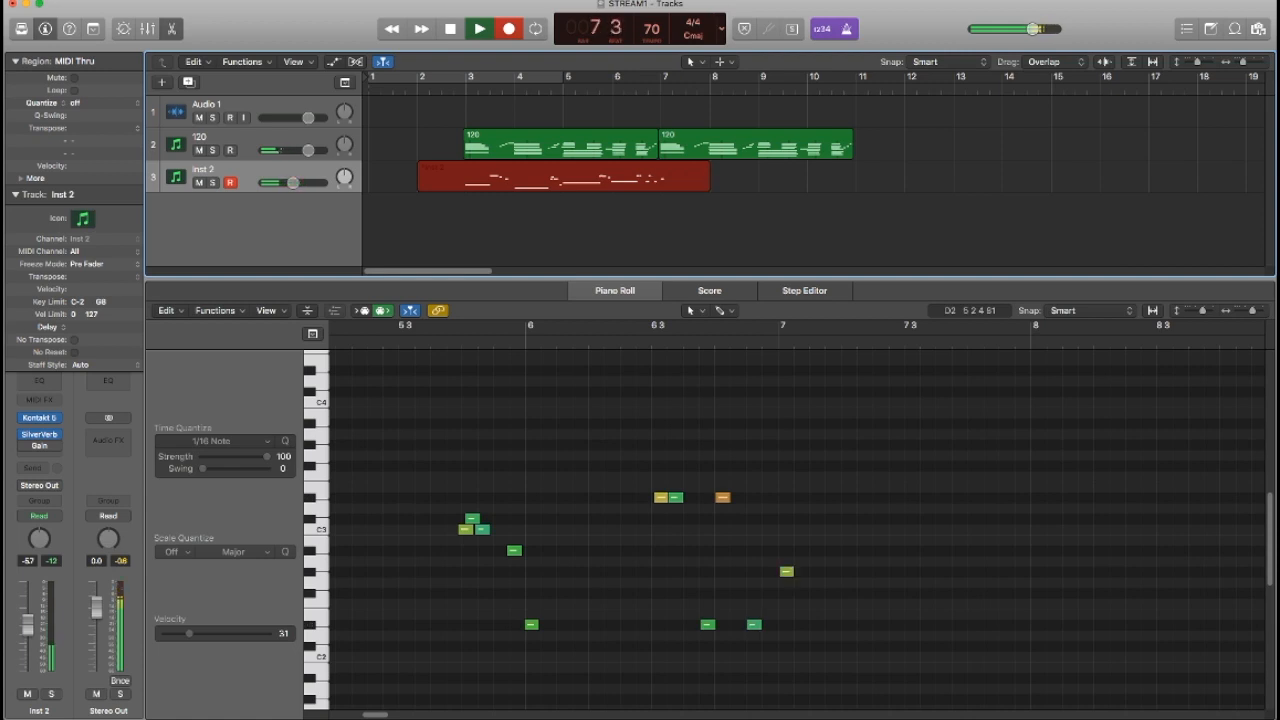
key("space")
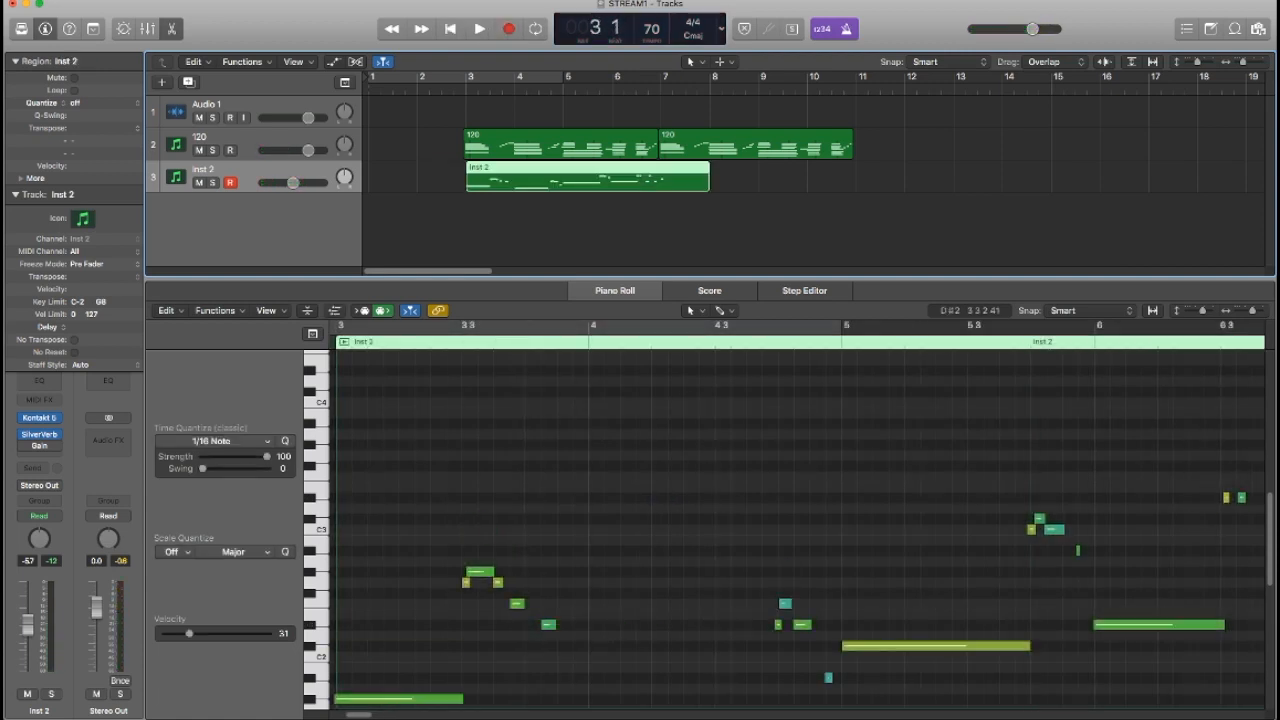
Quantize the long first bass note at bar 3 to 1/16 notes and play the region.
left_click(372, 698)
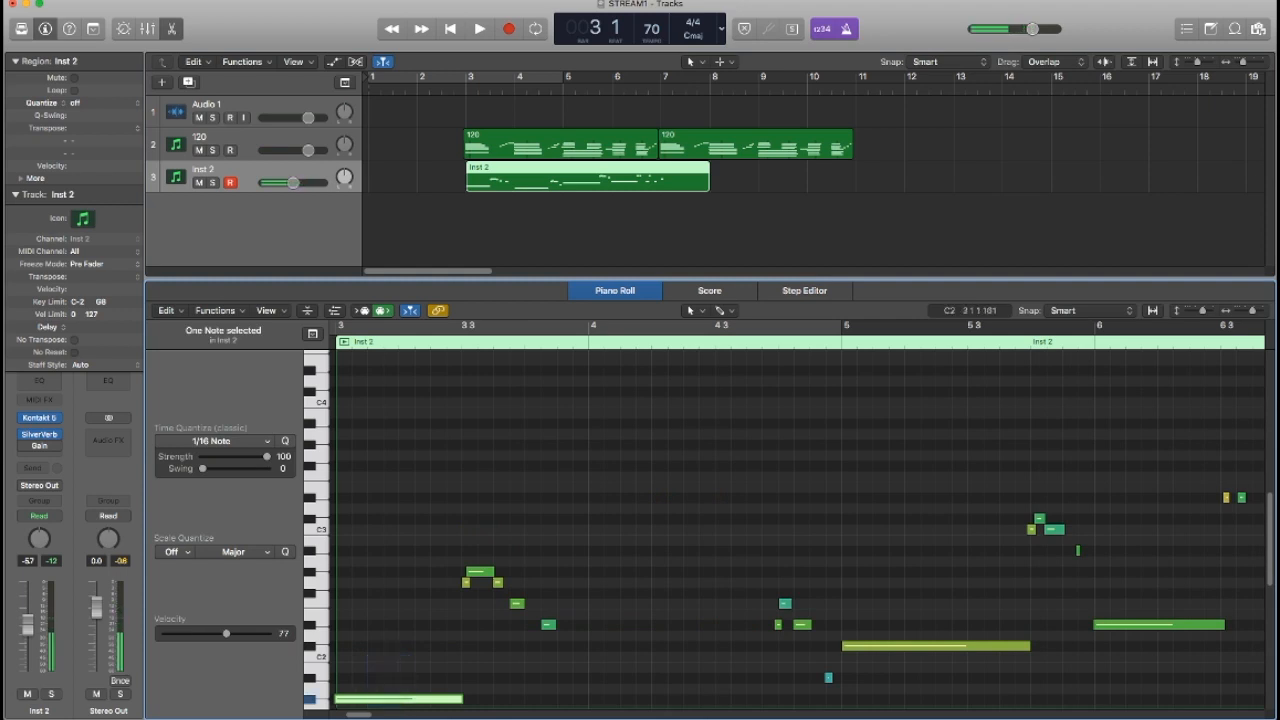
key("q")
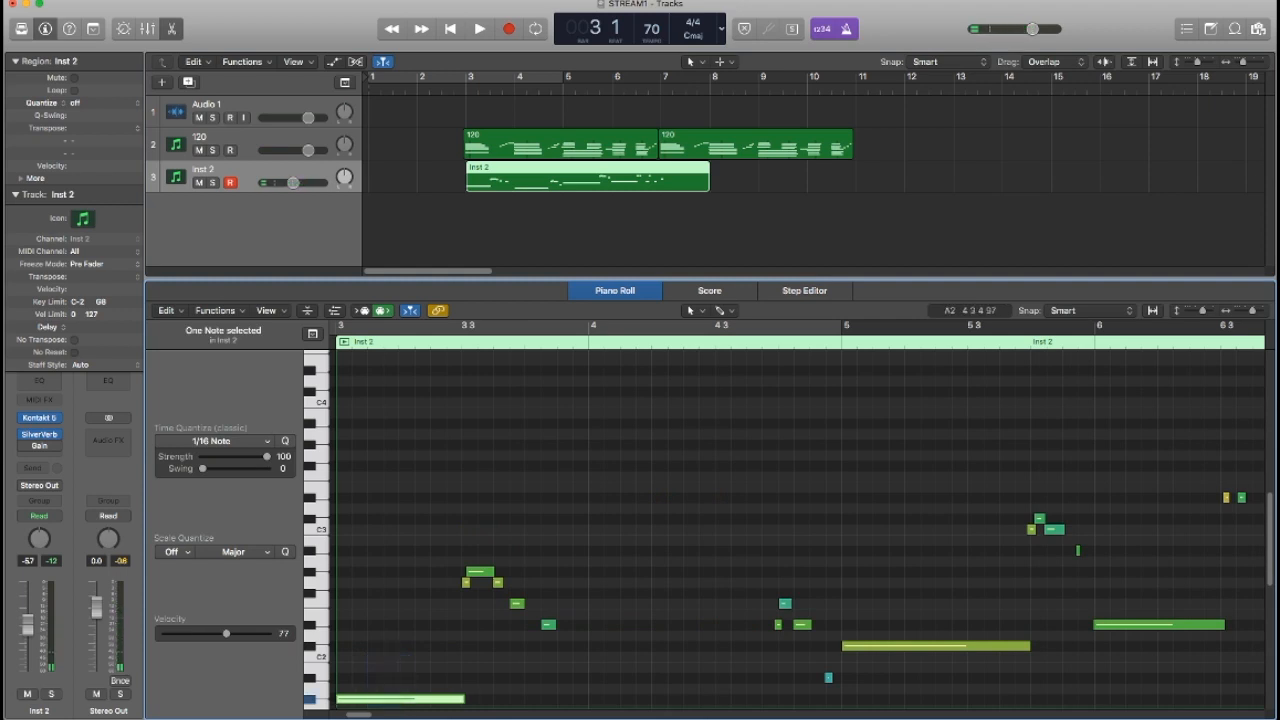
left_click(935, 645)
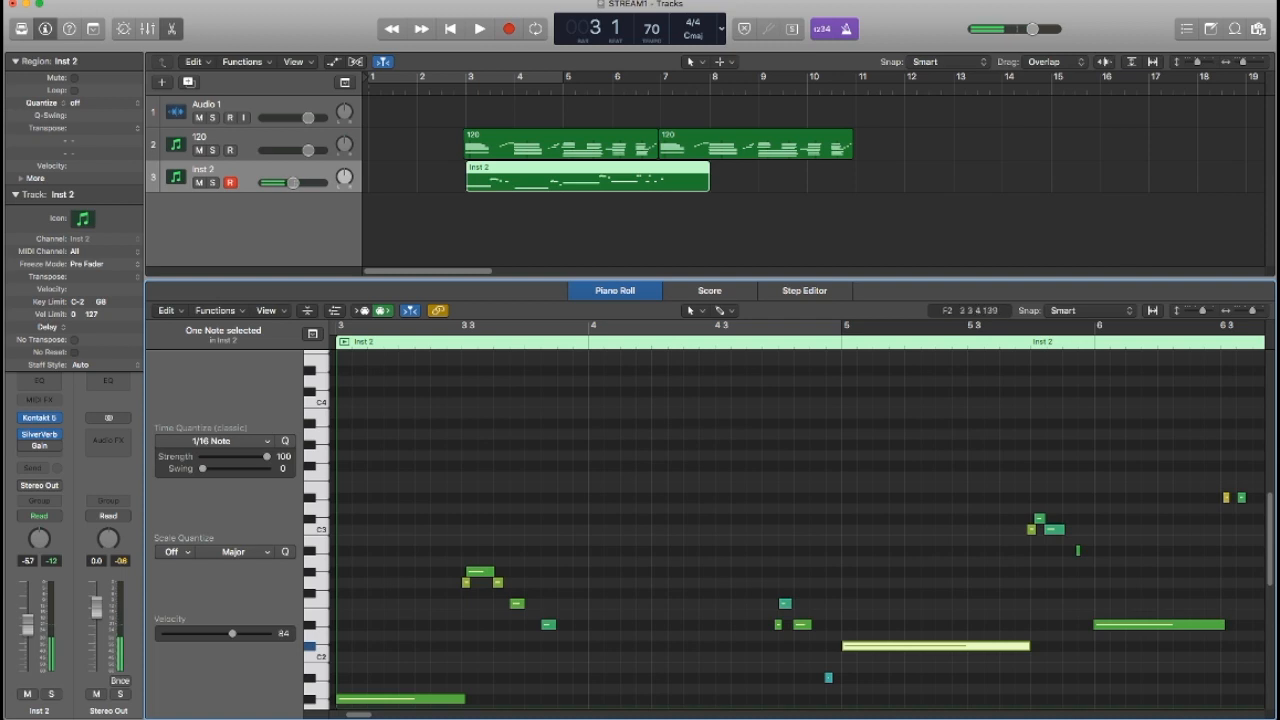
left_click(486, 176)
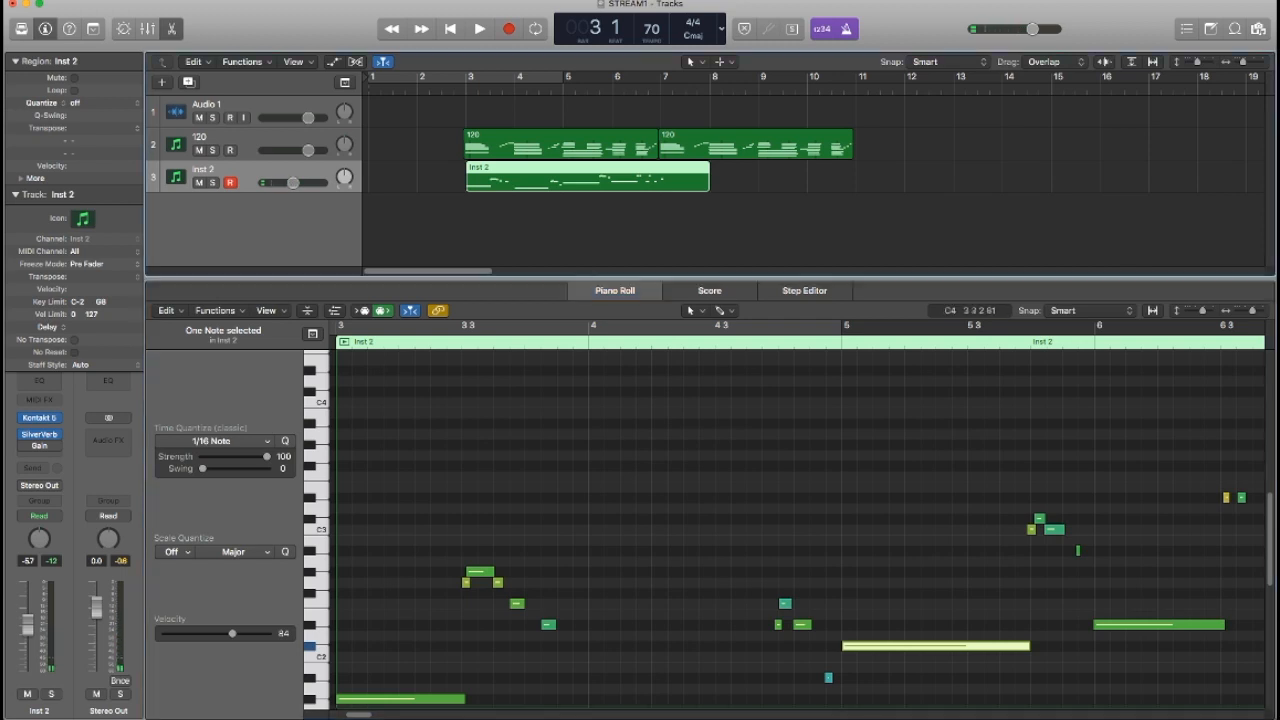
key("space")
scroll(800, 520, "down", 3)
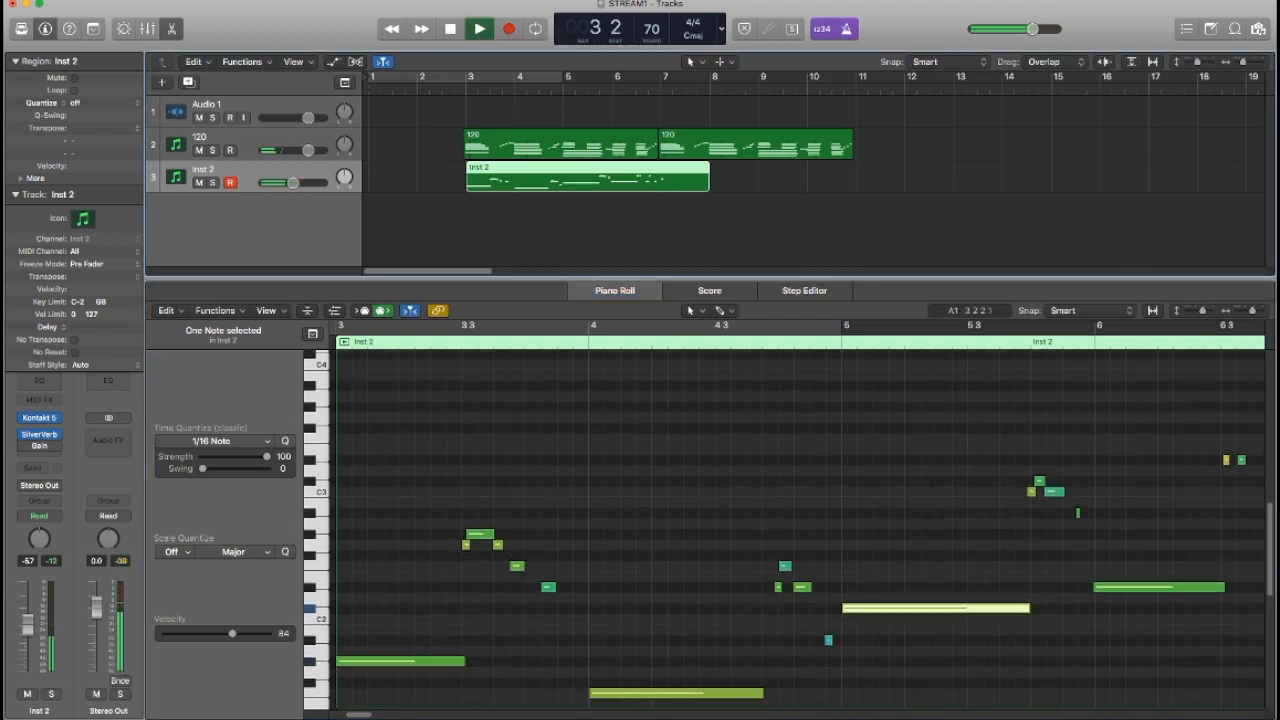
Quantize the three-note descending run late in bar 3 and the long bass notes at bars 5 and 6 to 1/16 notes.
left_click_drag(545, 594, 498, 543)
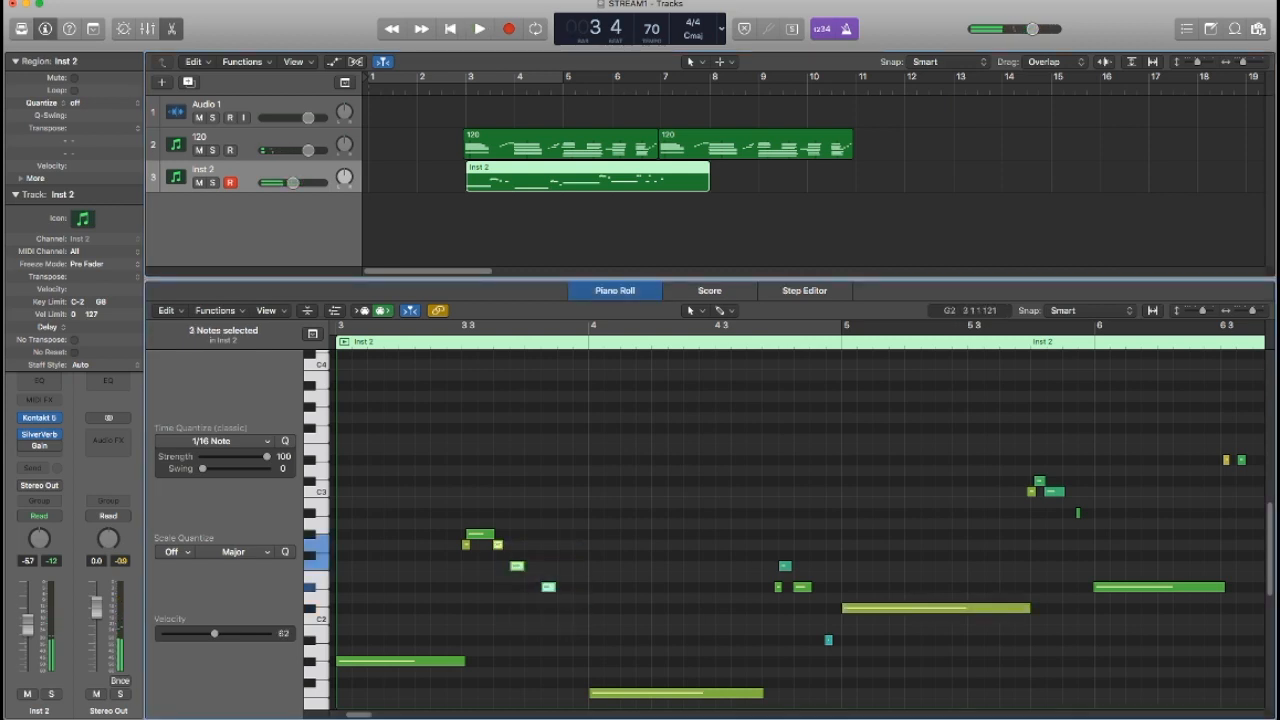
key("space")
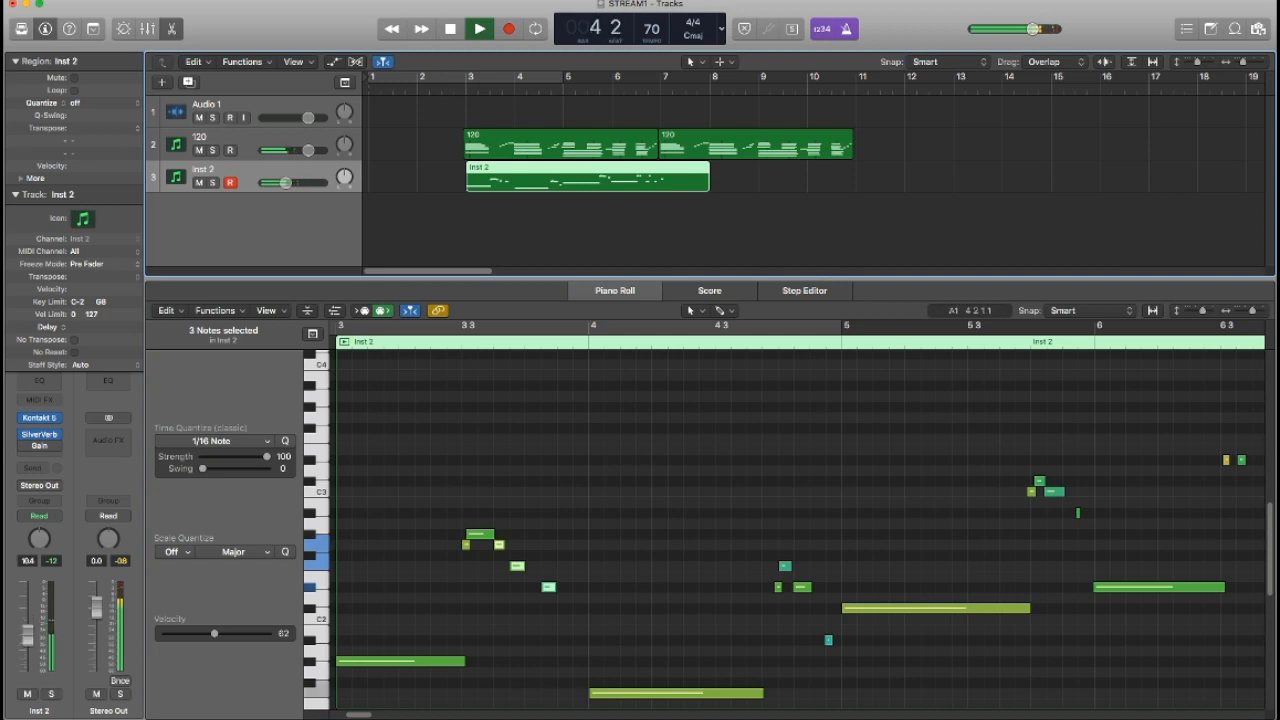
key("space")
scroll(800, 520, "right", 3)
left_click_drag(672, 548, 700, 646)
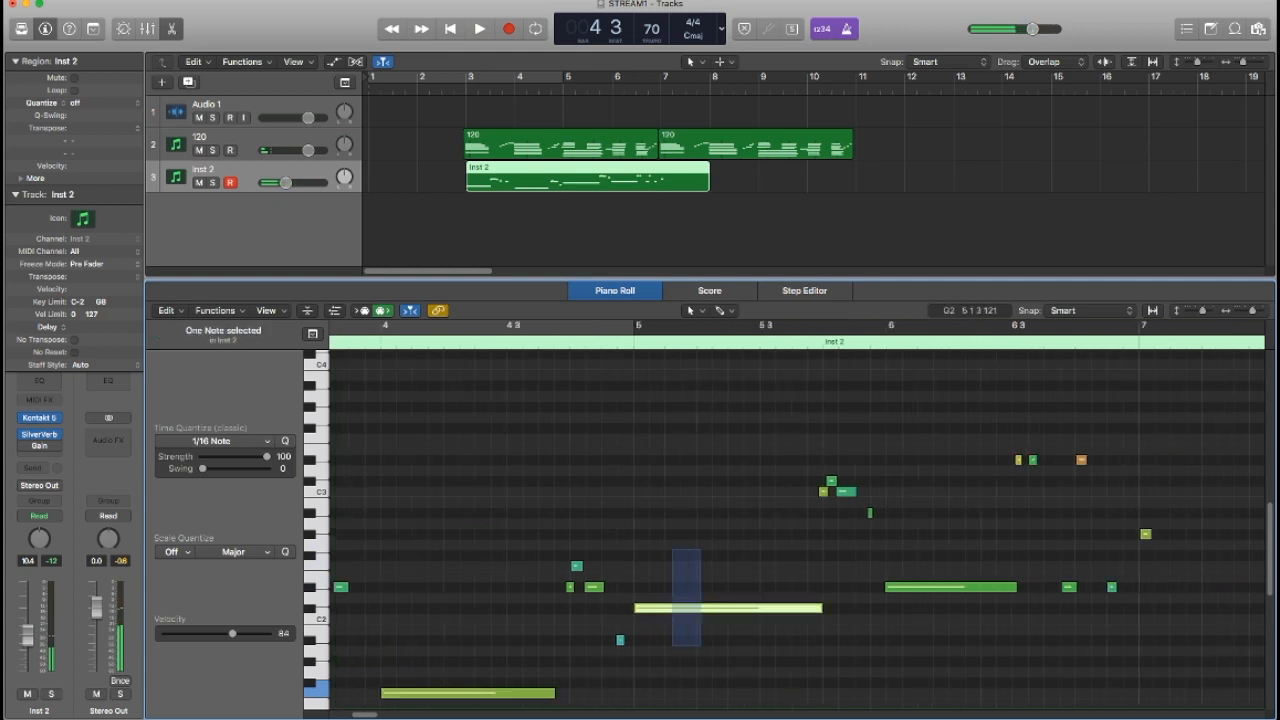
left_click_drag(944, 546, 950, 589)
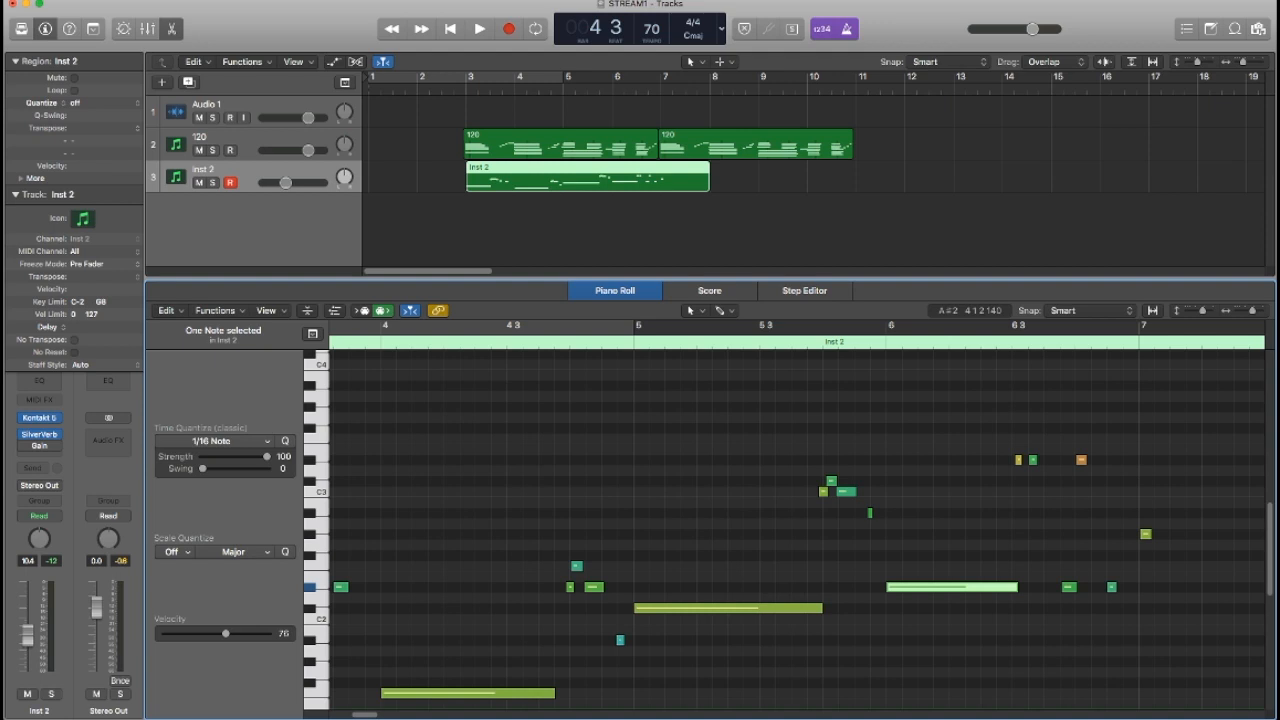
Quantize the short pickup notes at the end of bar 4 to 1/16 notes and play the bass line from bar 3.
left_click_drag(583, 578, 617, 669)
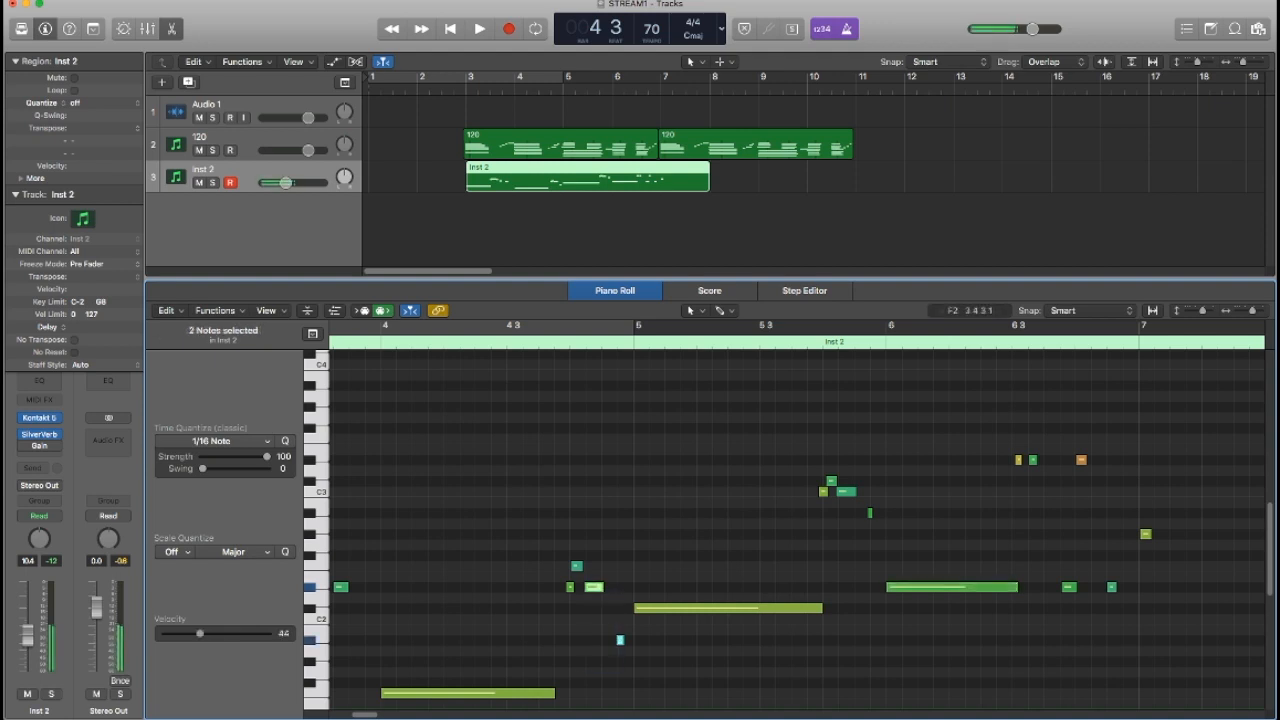
left_click_drag(552, 563, 572, 603)
left_click(823, 491)
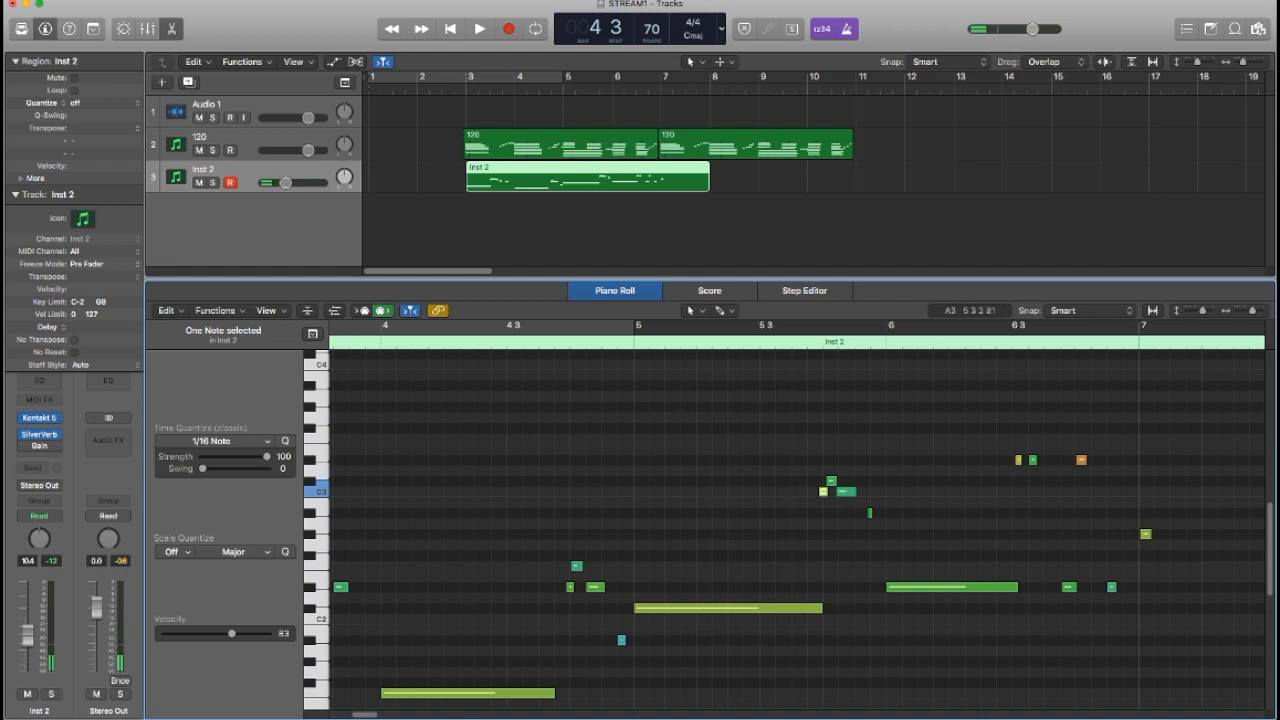
key("comma")
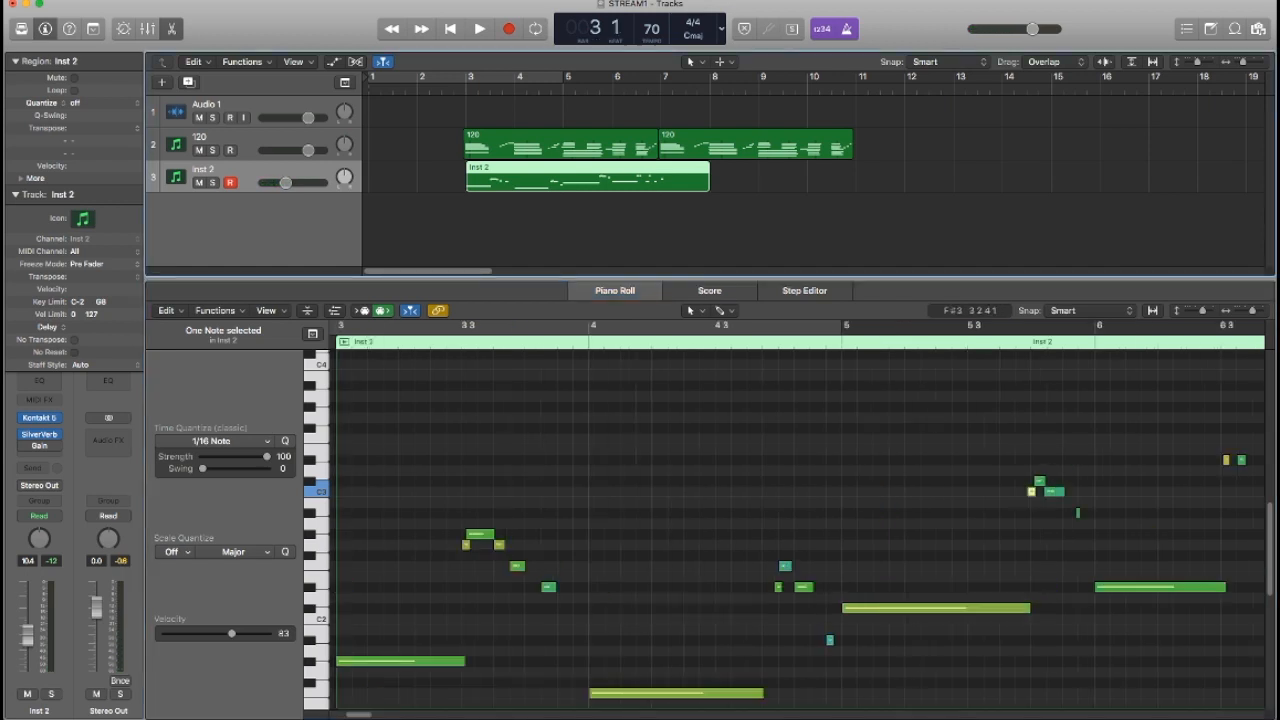
key("space")
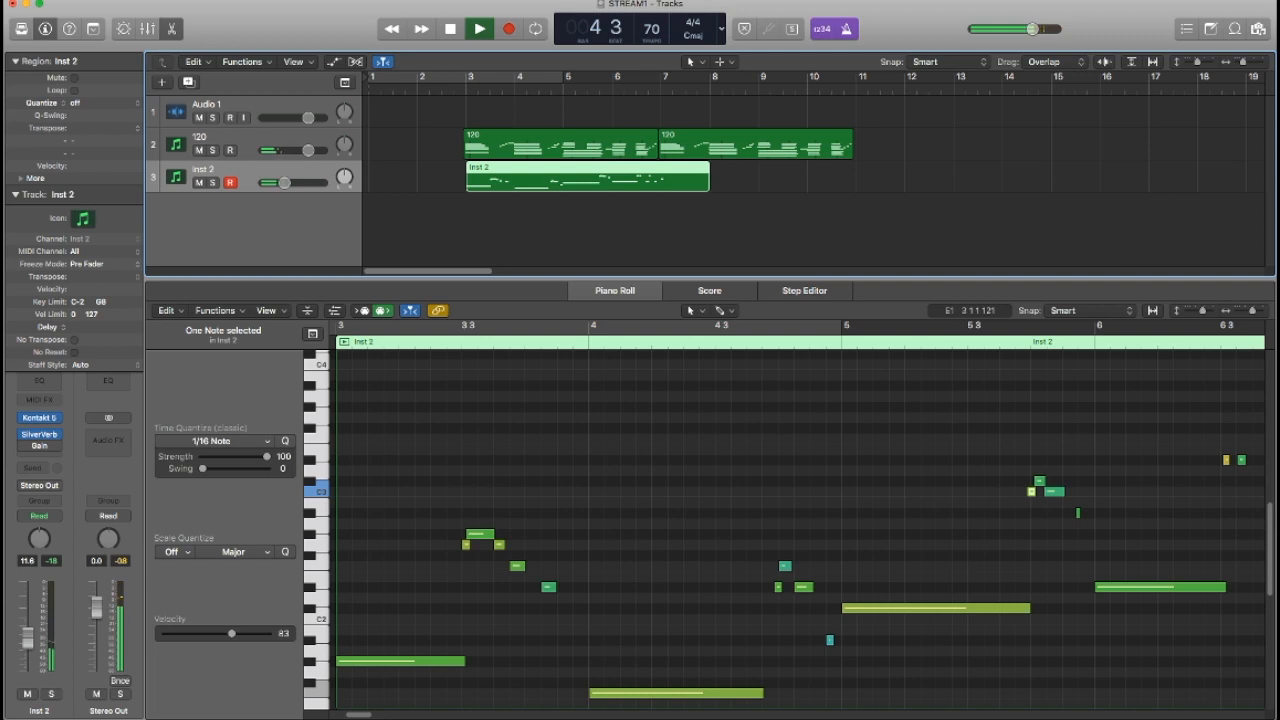
Lengthen the very short bass note in bar 5 beat 4 and resume playback.
left_click(484, 640)
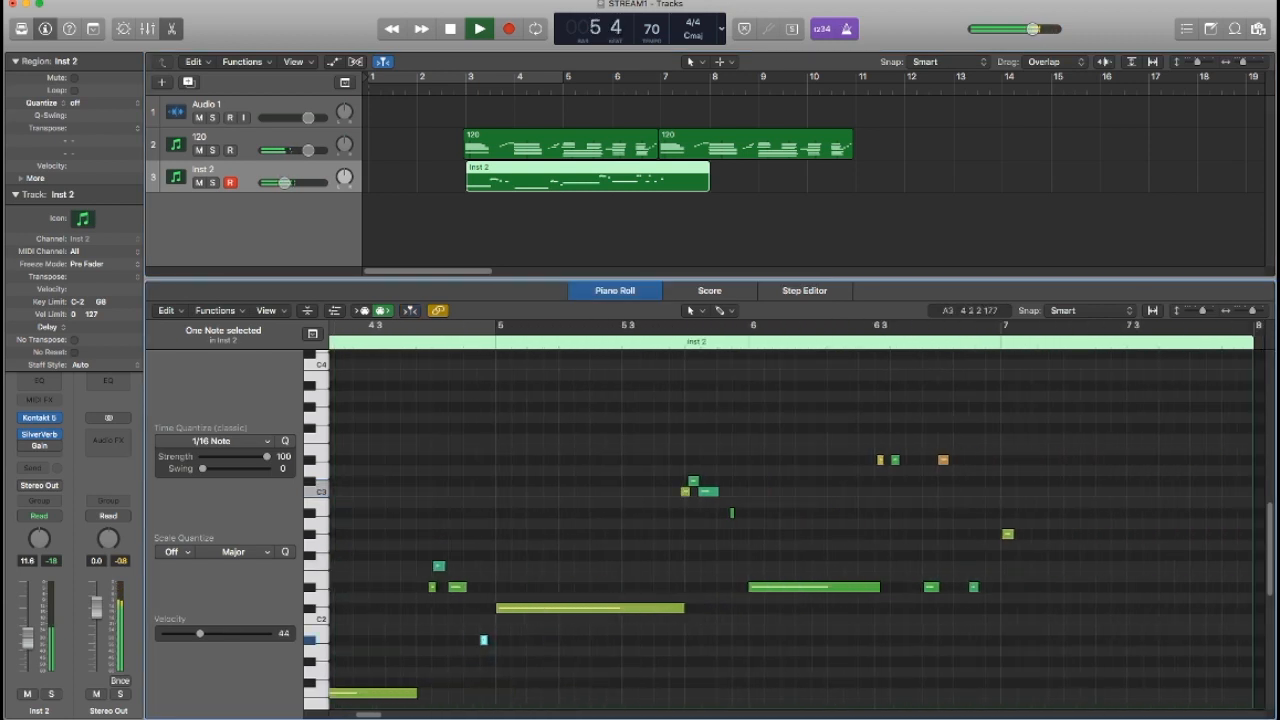
left_click(571, 513)
key("space")
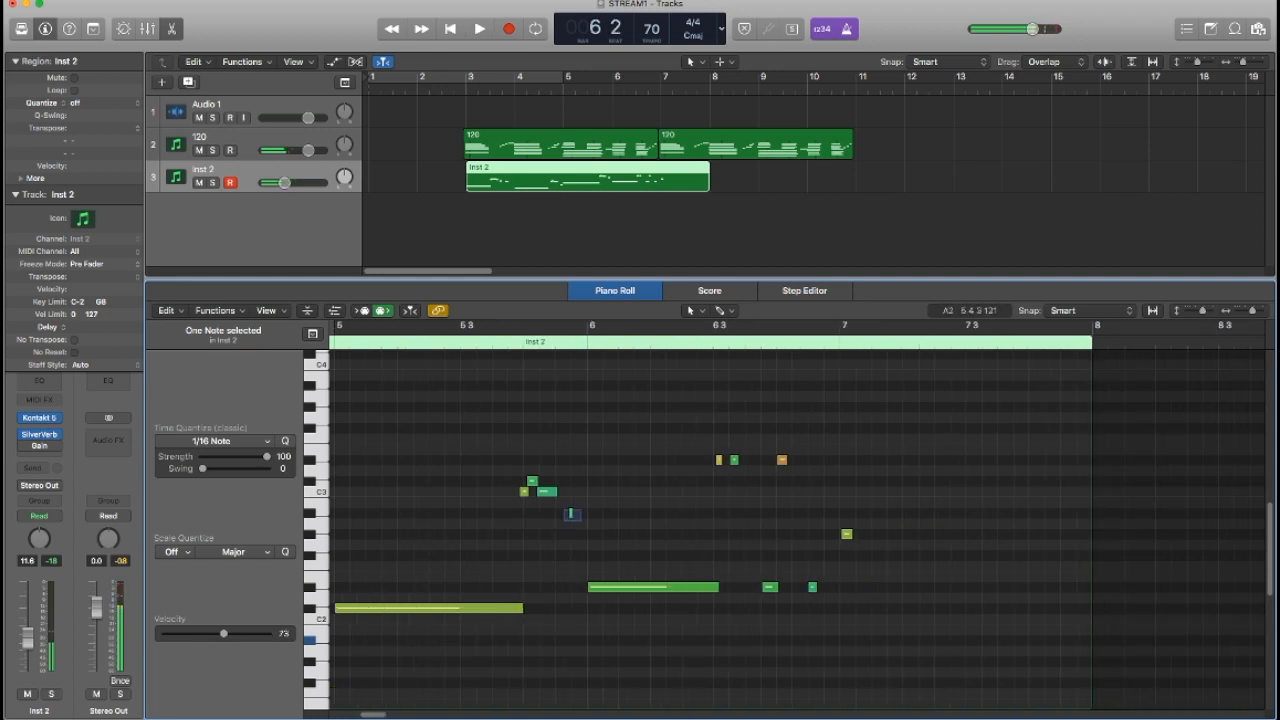
key("super+Right")
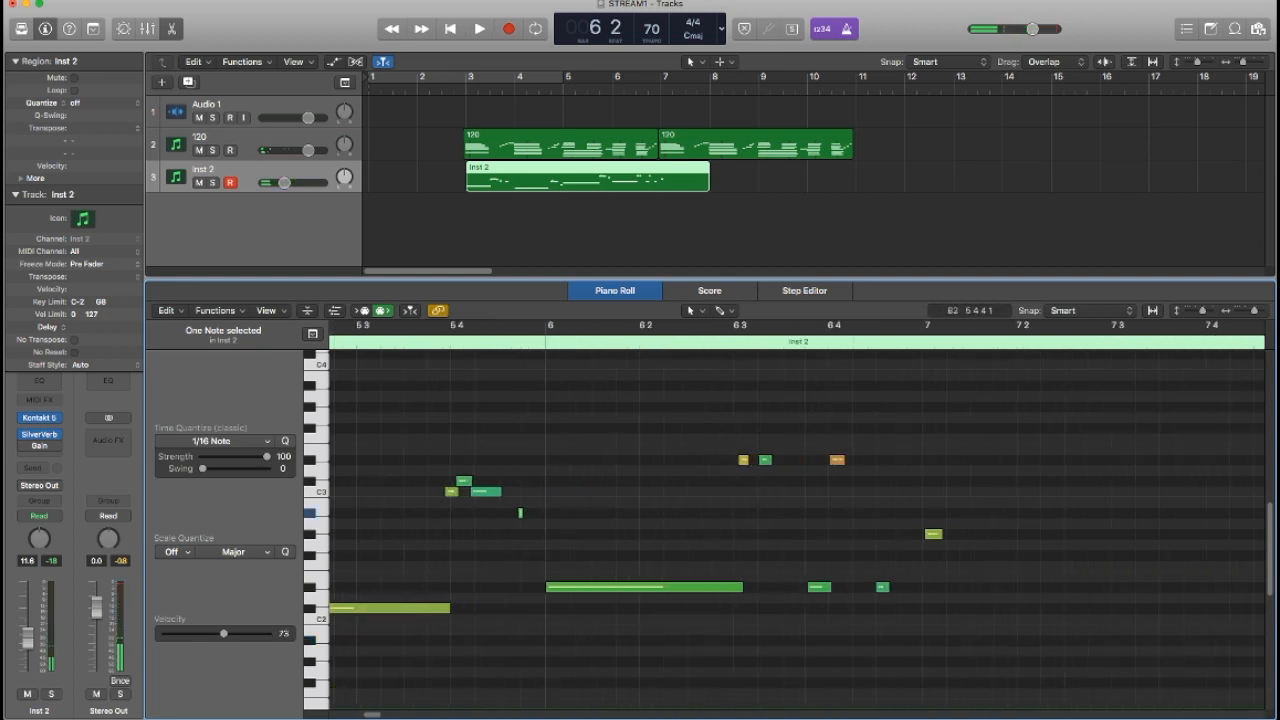
left_click(523, 513)
key("space")
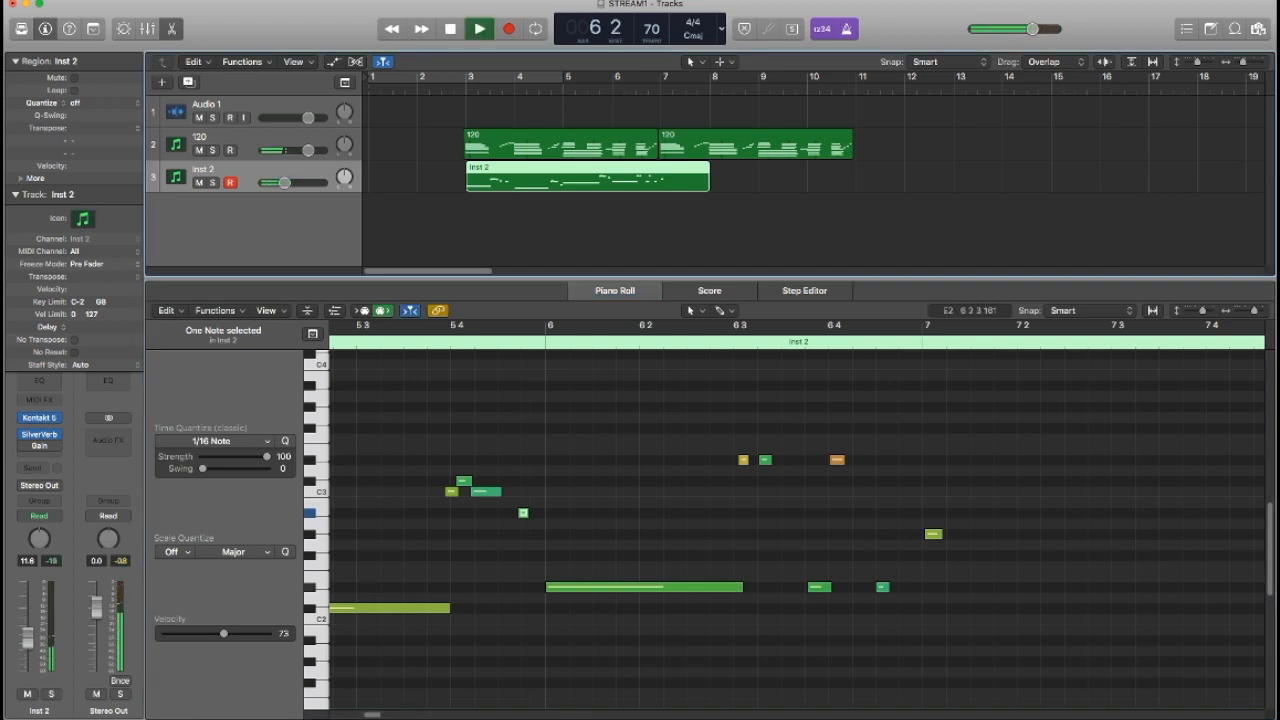
Select the short closing bass notes from bar 6 beat 3 to bar 7 and stop playback.
left_click(957, 623)
left_click_drag(957, 623, 741, 455)
key("space")
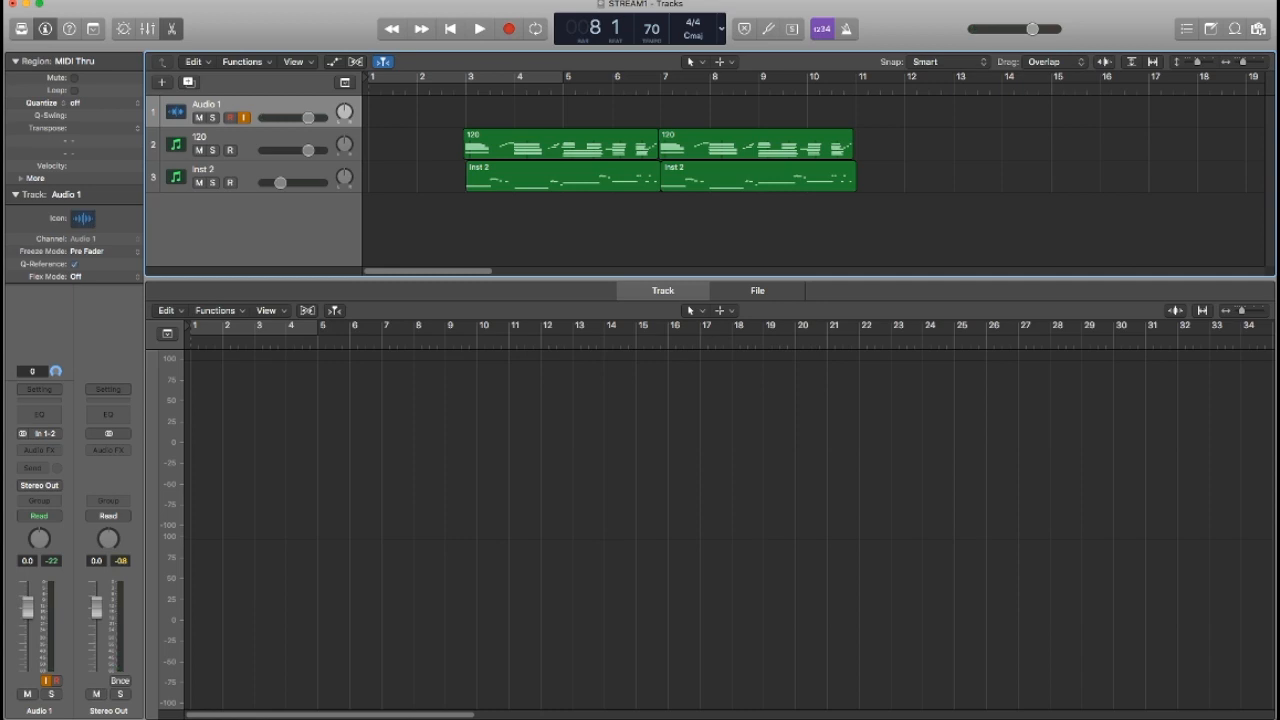
Move the playhead to bar 3 and turn on a cycle range from bar 3 to bar 7.
left_click_drag(474, 88, 449, 88)
key("period")
key("c")
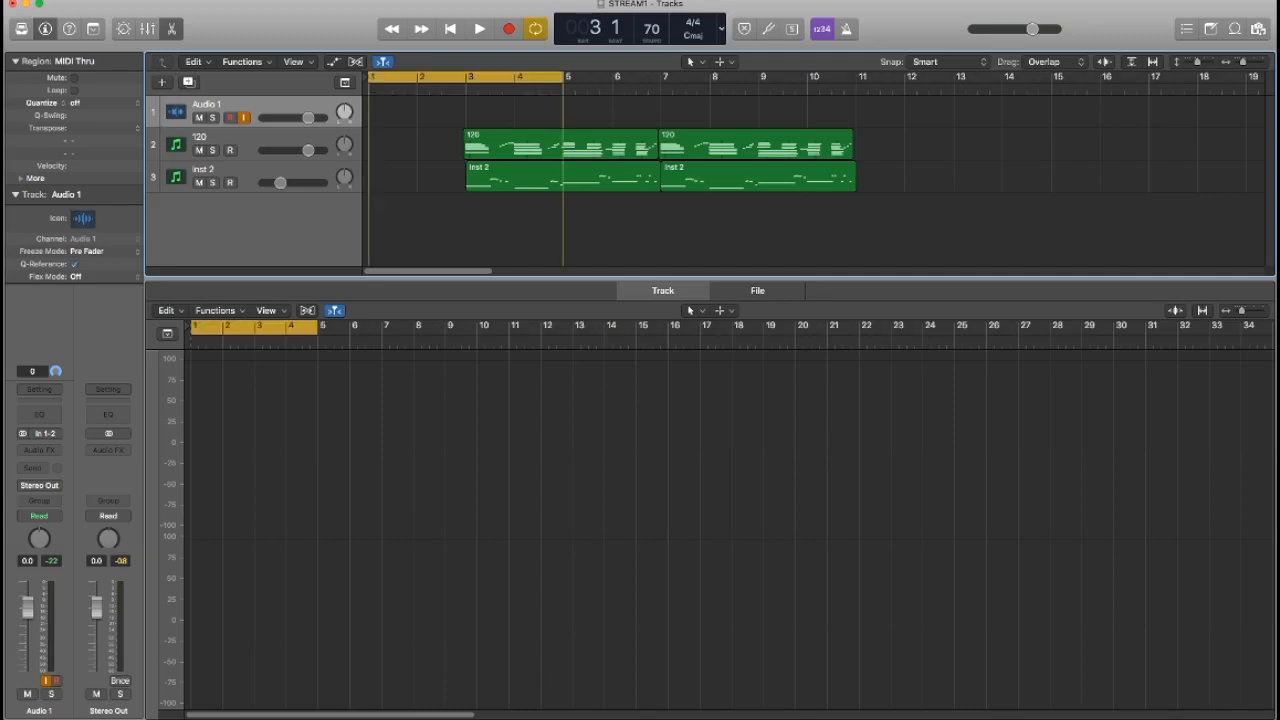
left_click_drag(490, 76, 662, 76)
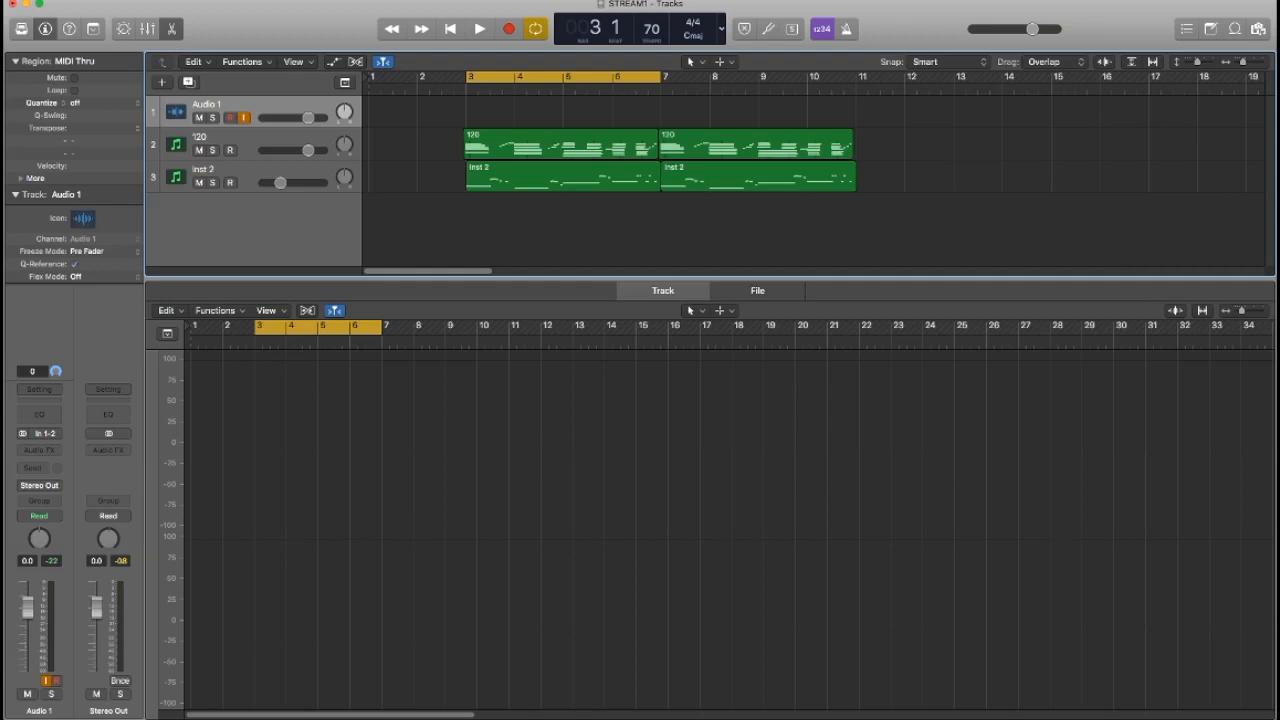
Turn off cycle mode and play the piano and bass regions from bar 3 to past bar 11.
key("space")
key("c")
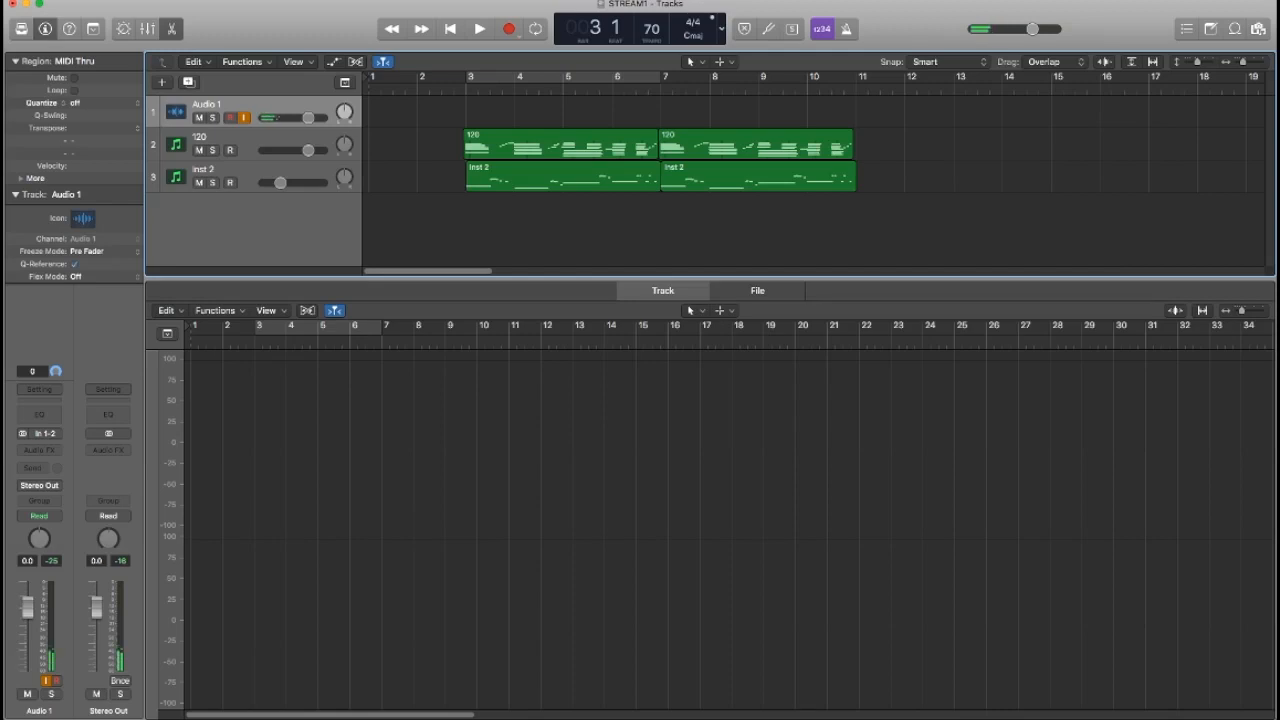
key("space")
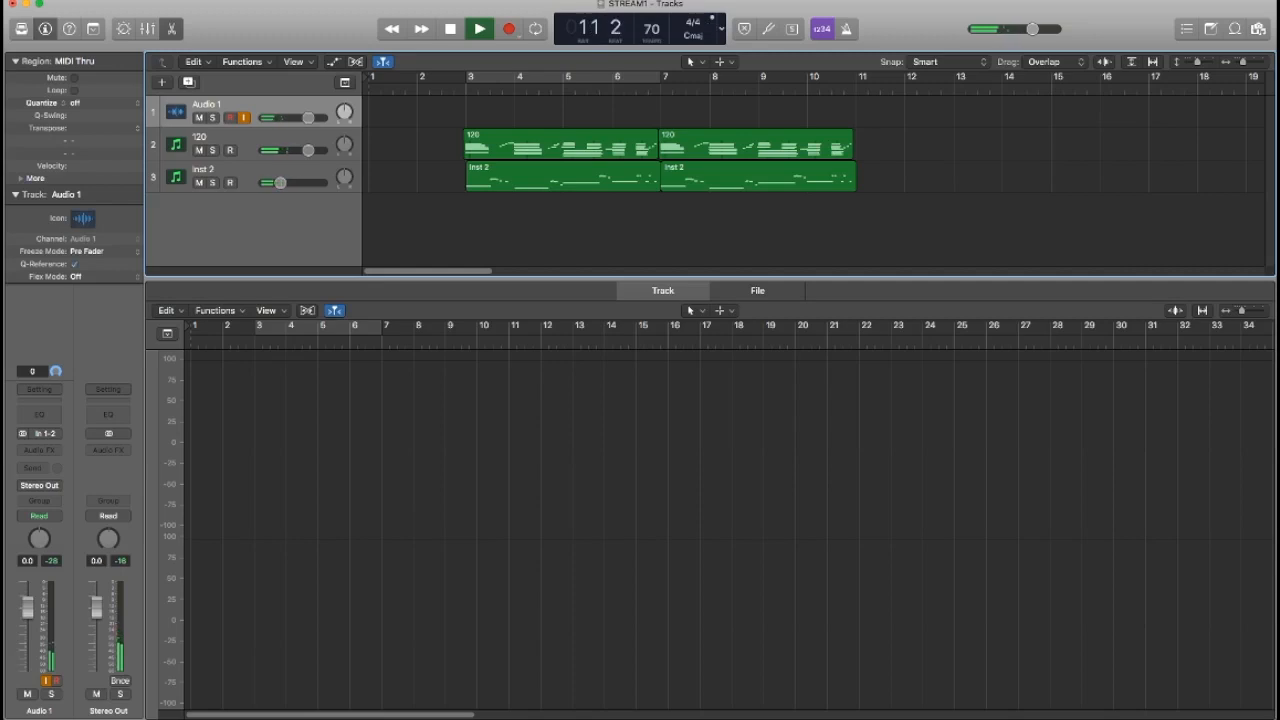
key("space")
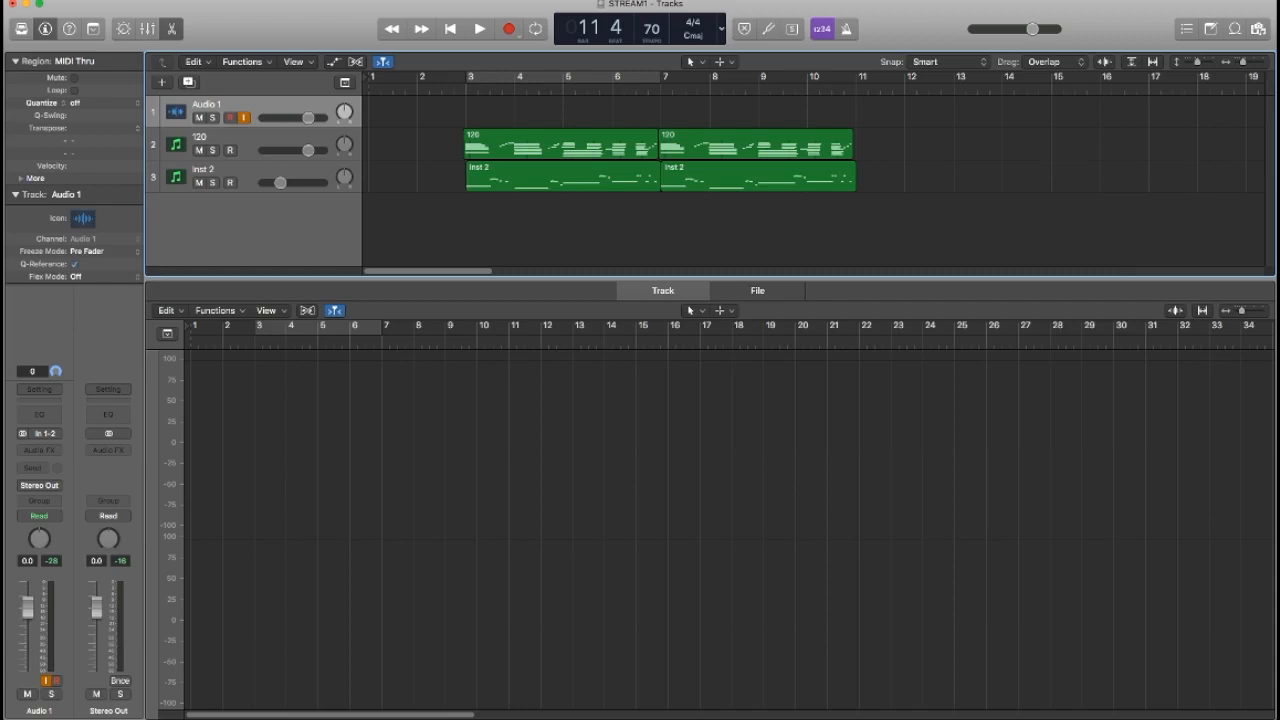
Undo the latest audio take on Audio 1 and turn on the metronome.
key("space")
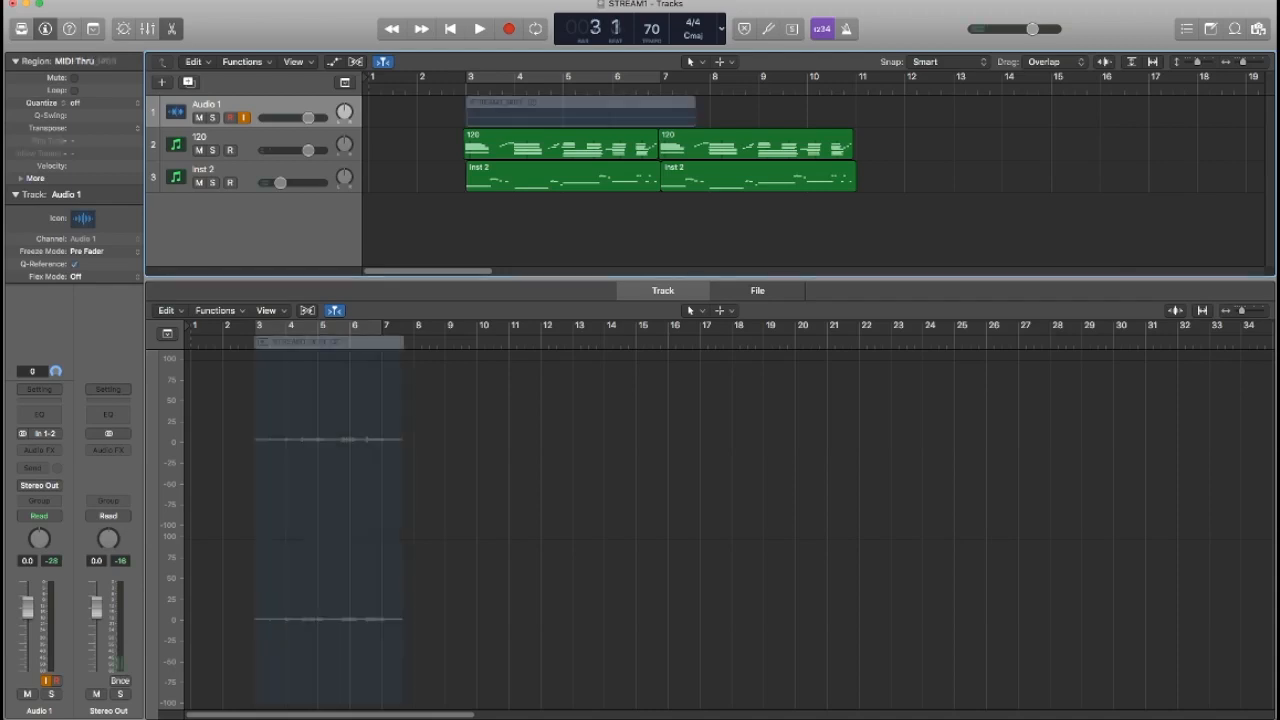
key("super+z")
key("k")
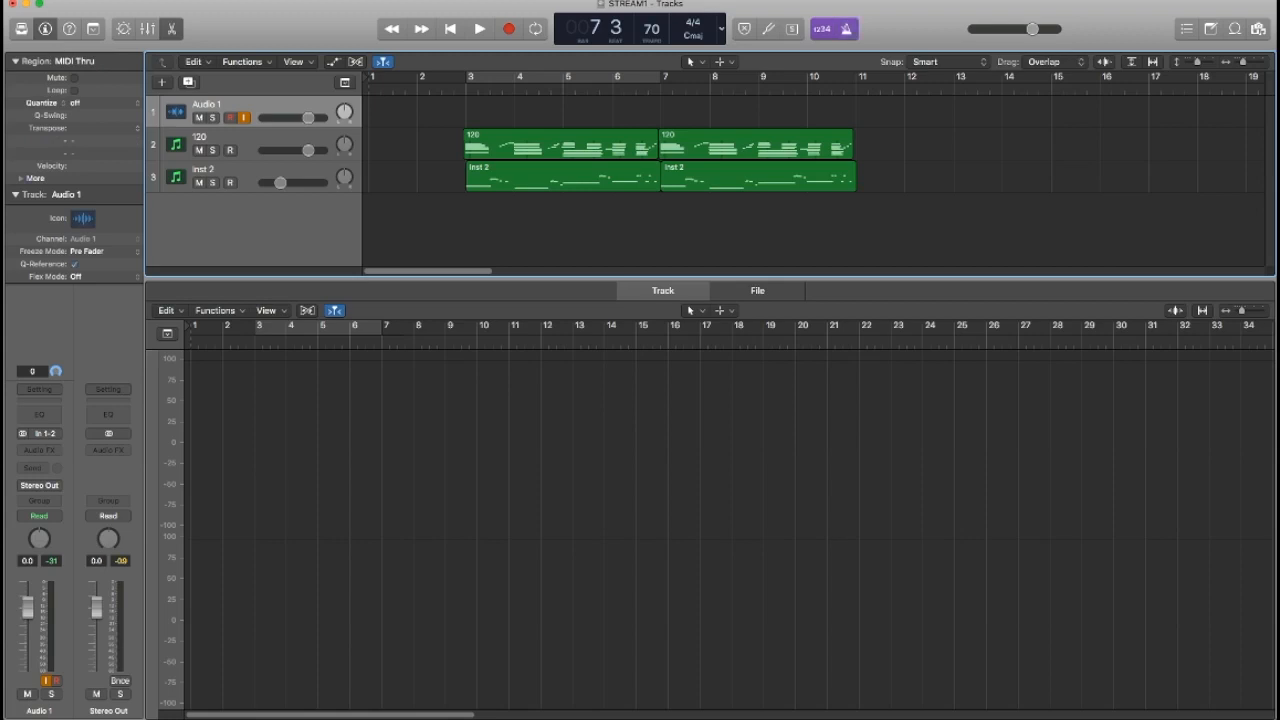
Record a new take on Audio 1 from bar 3 to past bar 11.
key("Return")
key("space")
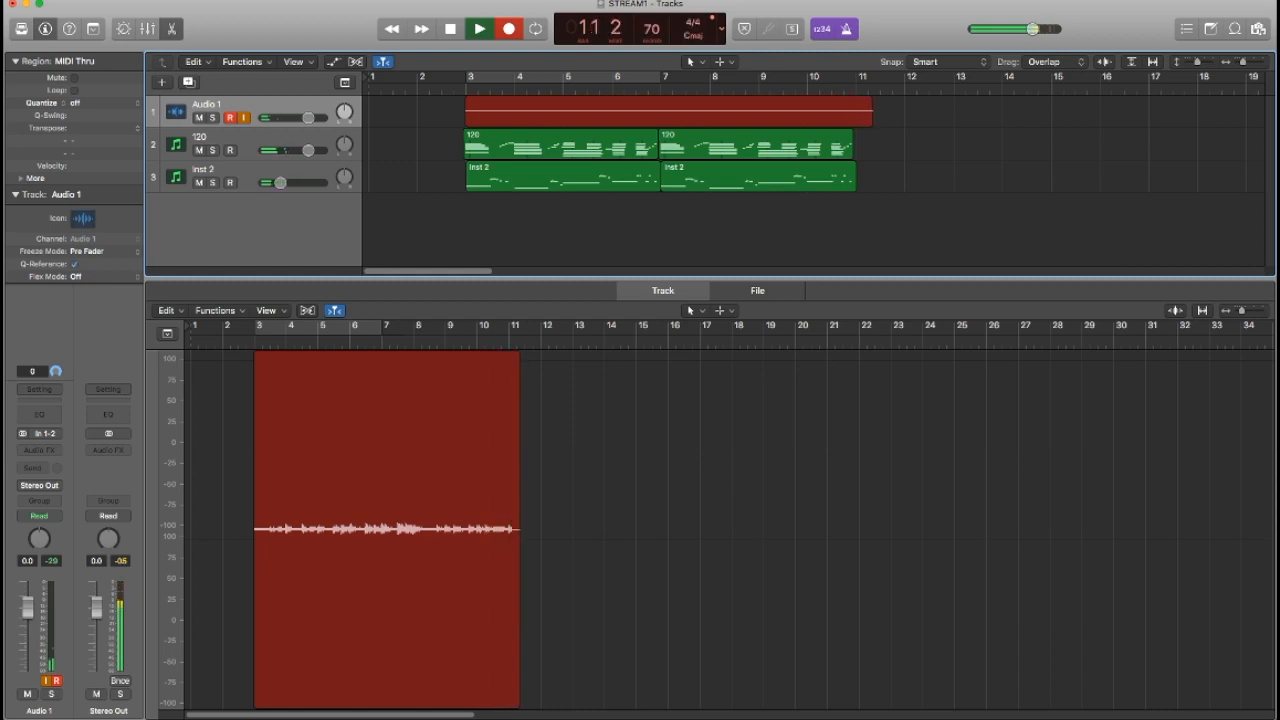
key("space")
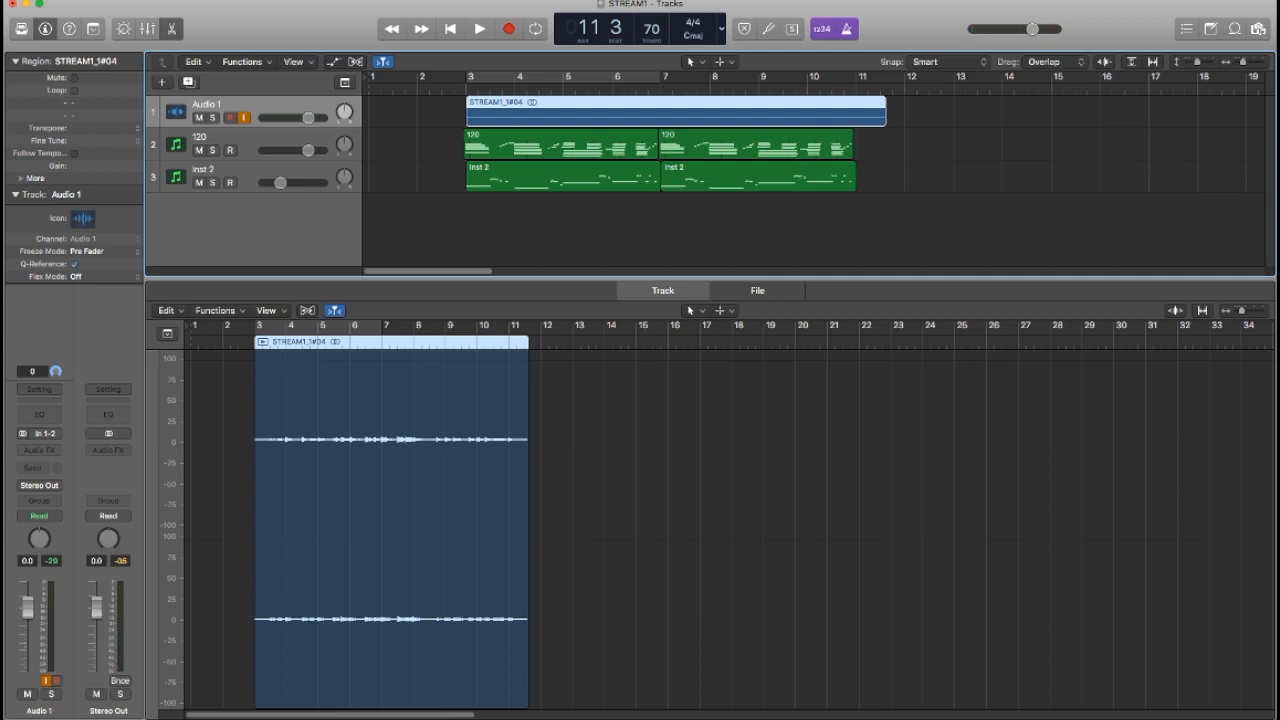
Play the new audio take from bar 3, split it at bar 7, and delete the piece after bar 7.
key("Return")
key("space")
key("space")
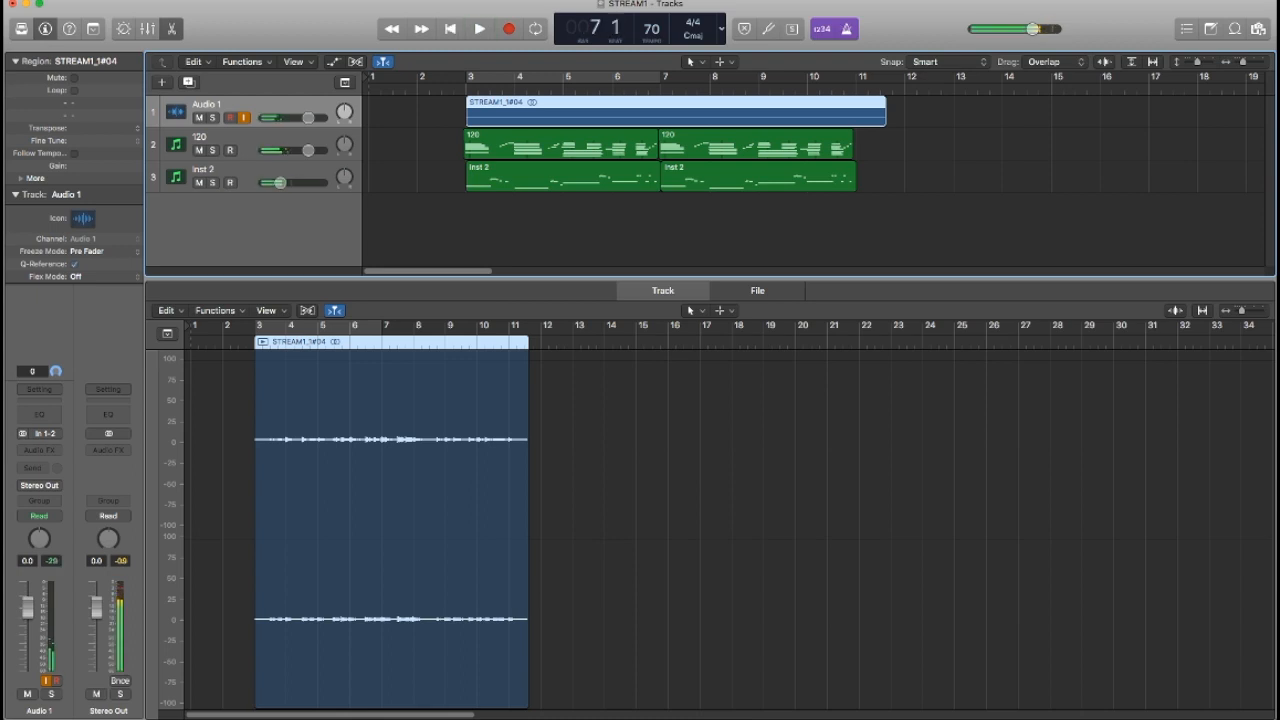
key("super+t")
key("space")
key("Delete")
key("space")
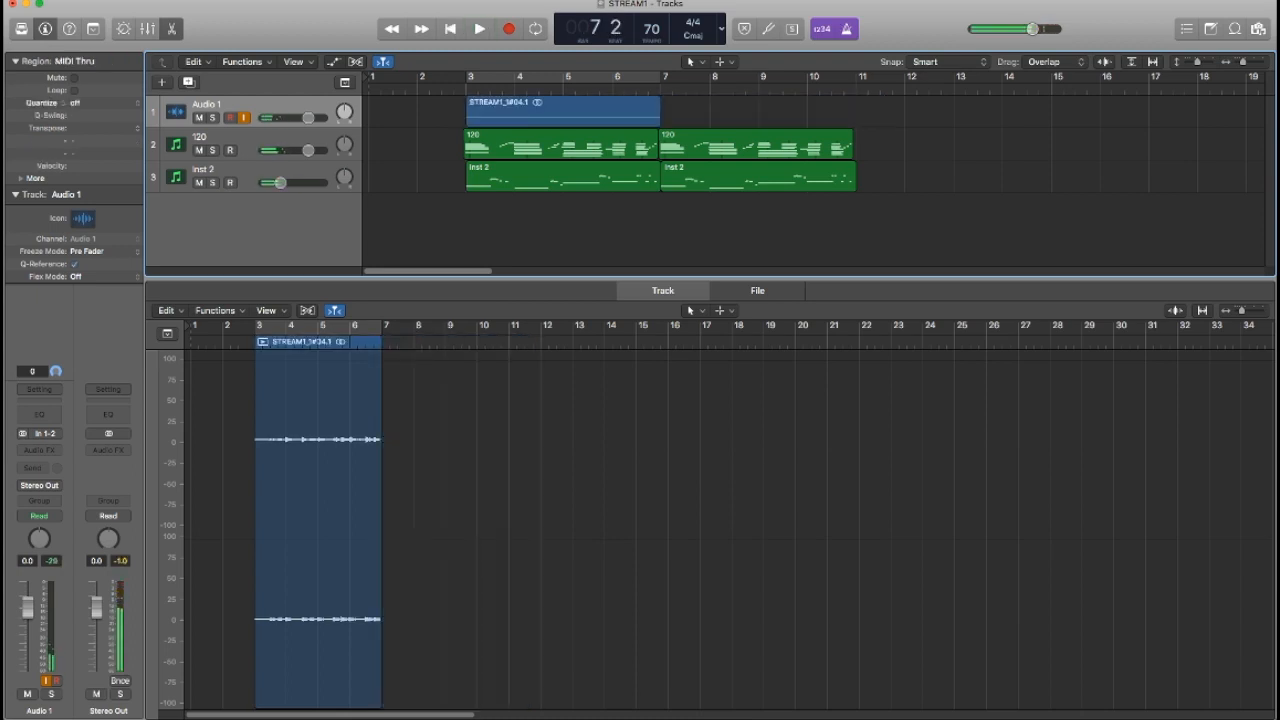
Play from bar 3, lower the Audio 1 volume to -2.8 dB, and repeat its region from bar 7 to bar 11.
key("shift+Return")
key("space")
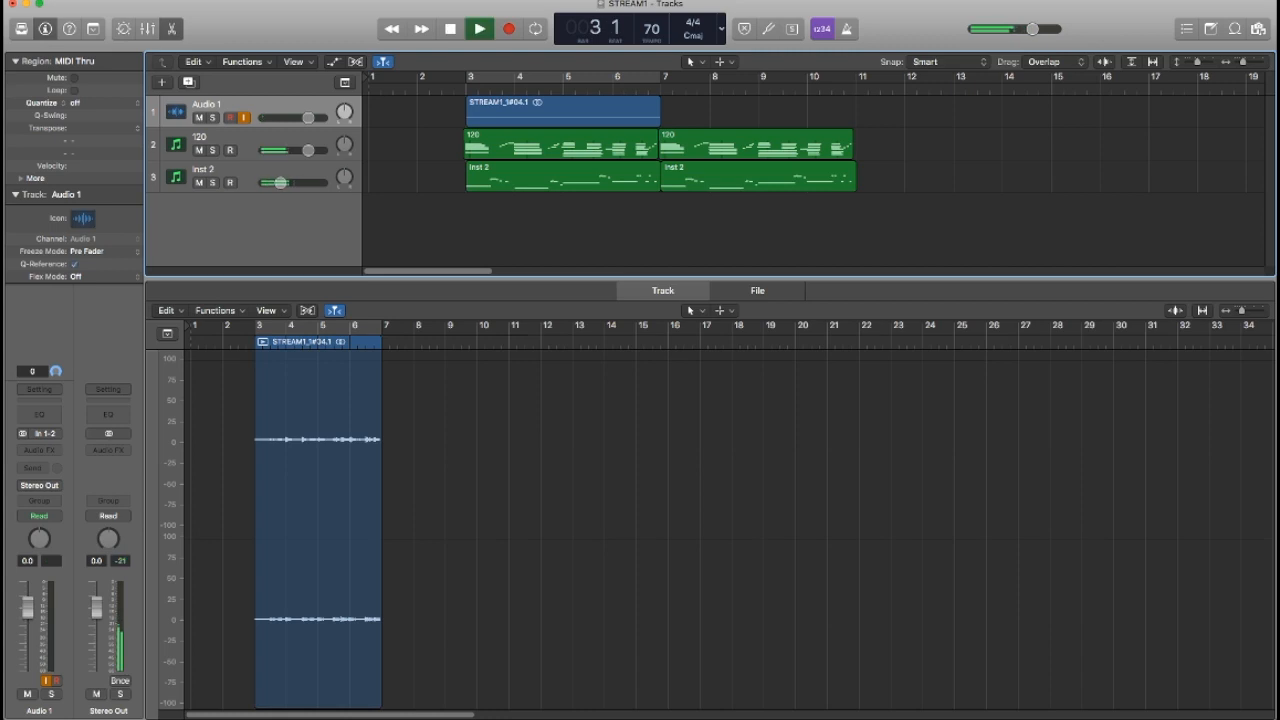
left_click(563, 110)
key("super+r")
key("shift+super+a")
Crossfade the two Audio 1 regions at bar 7, with a longer fade-in on the second, and play across the join.
key("super+a")
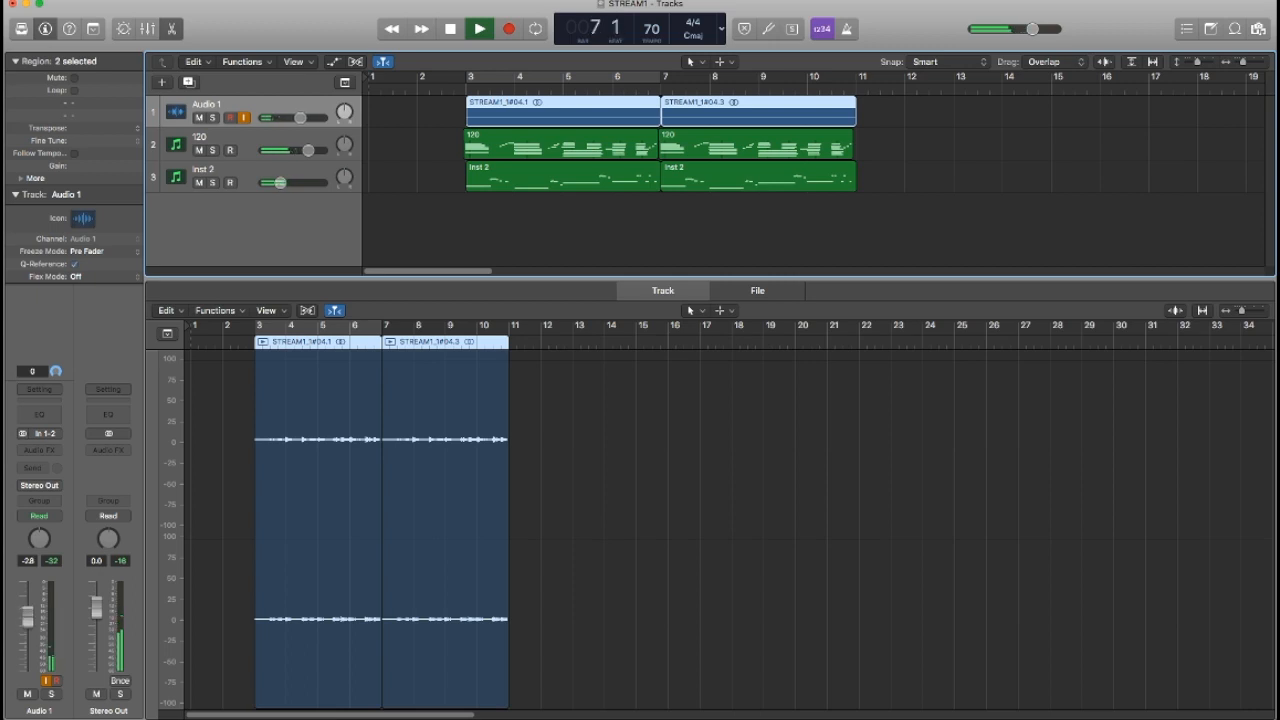
key("space")
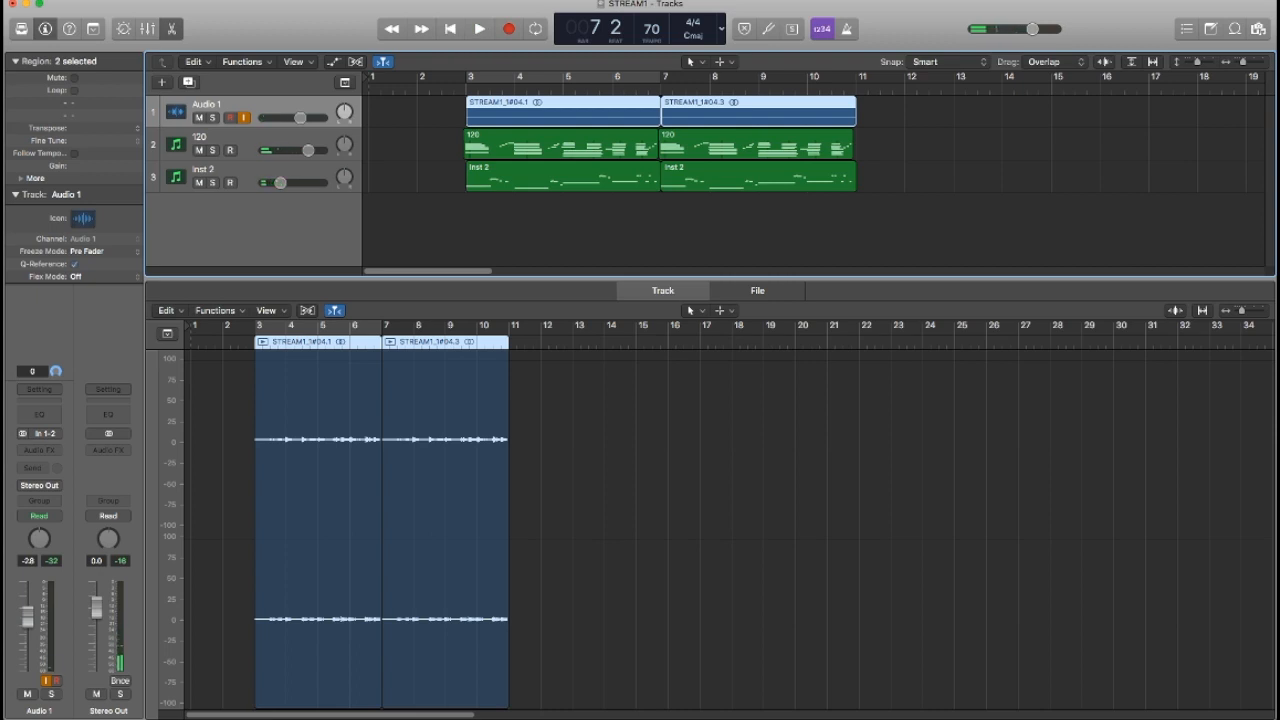
key("space")
key("comma")
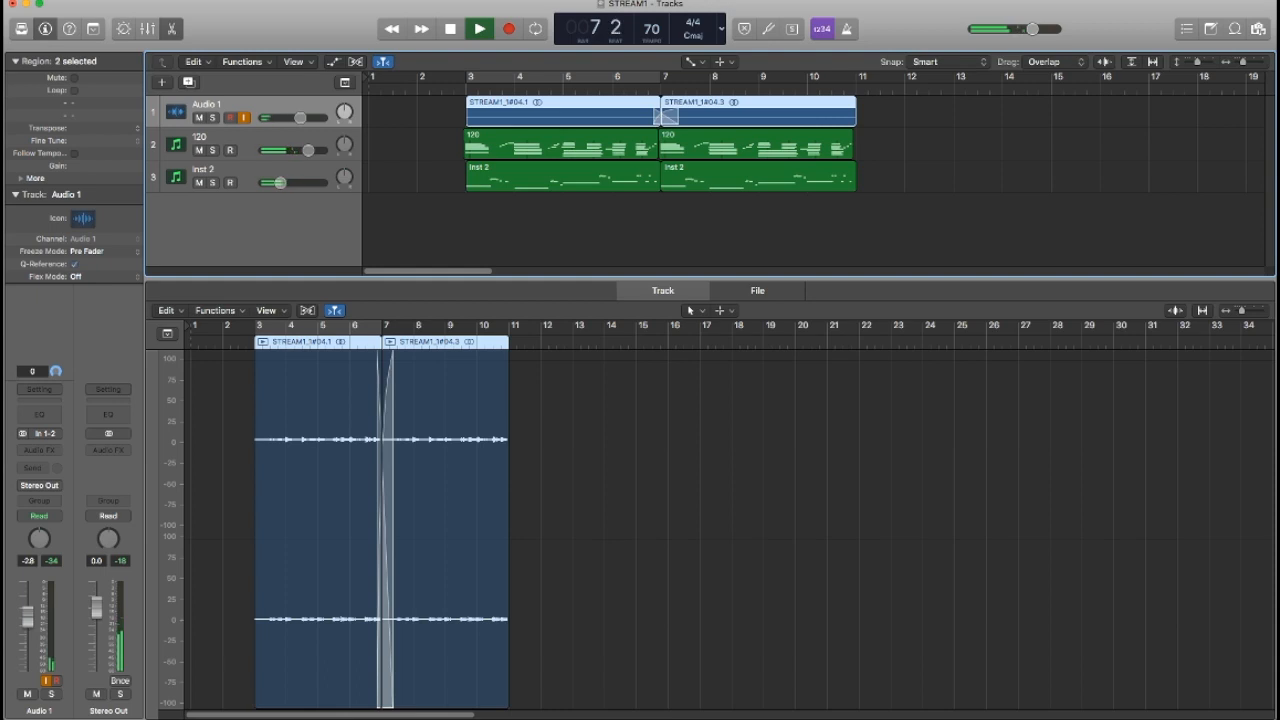
key("space")
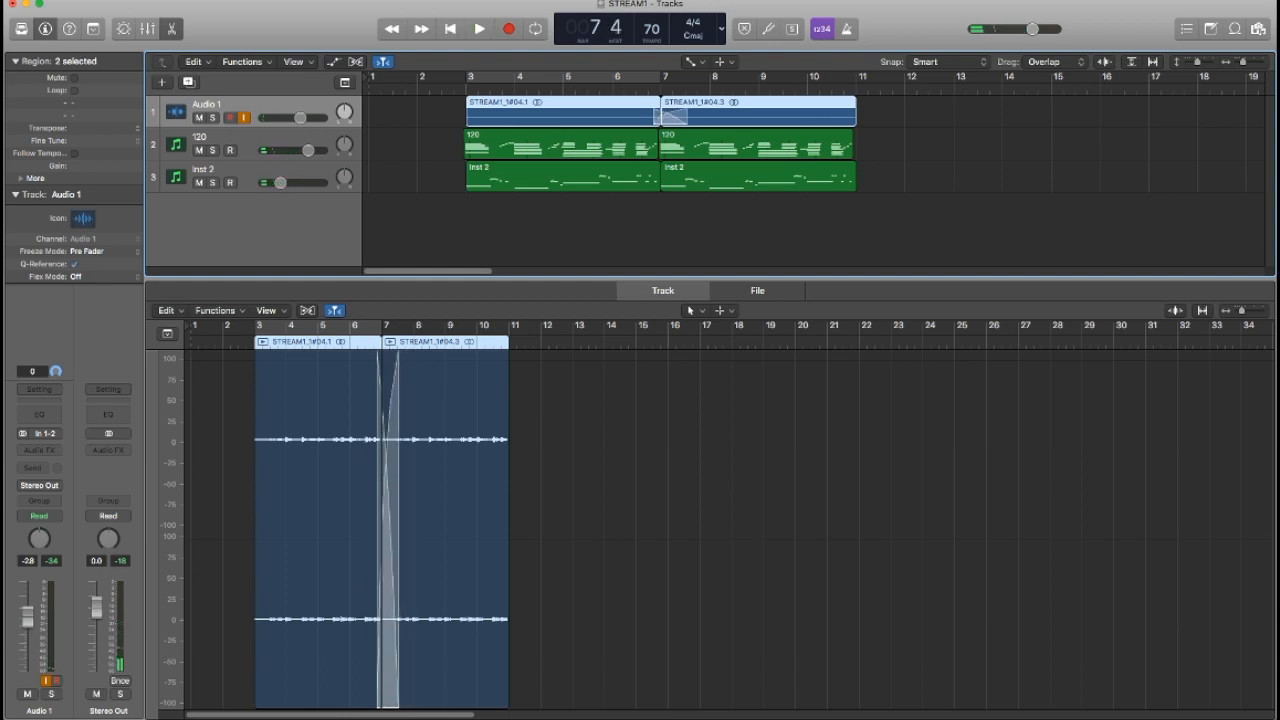
key("space")
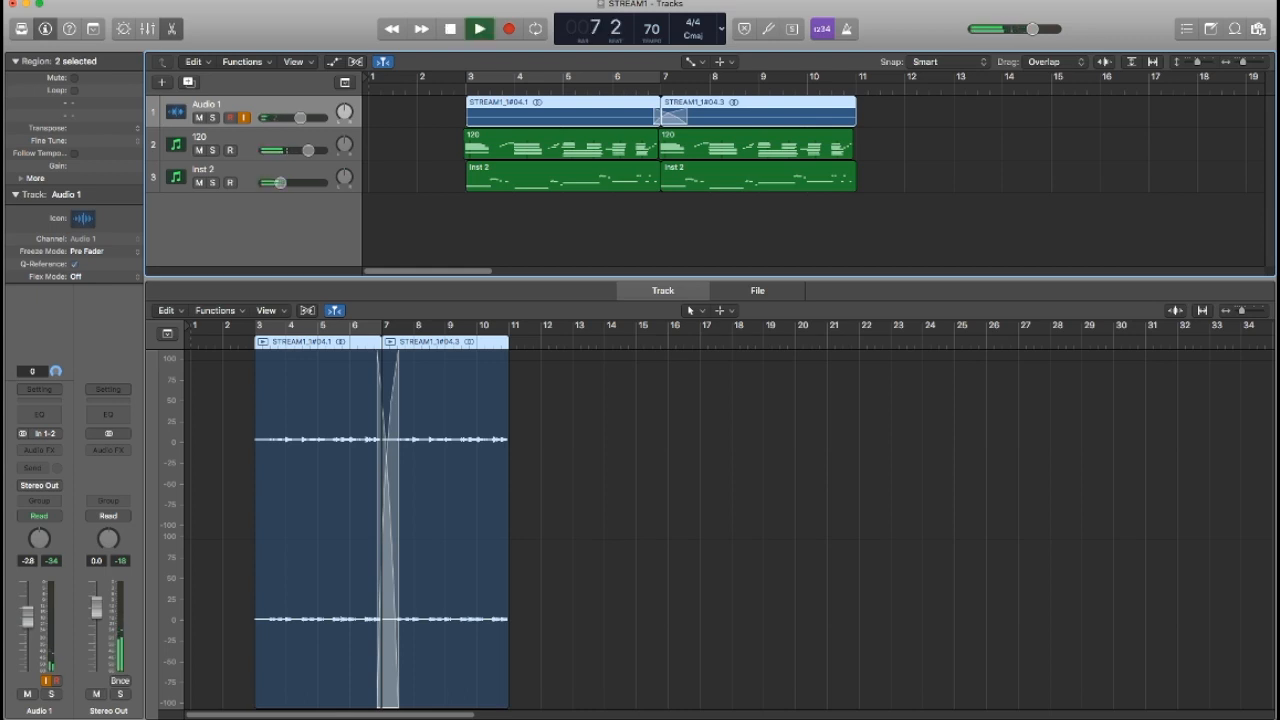
key("space")
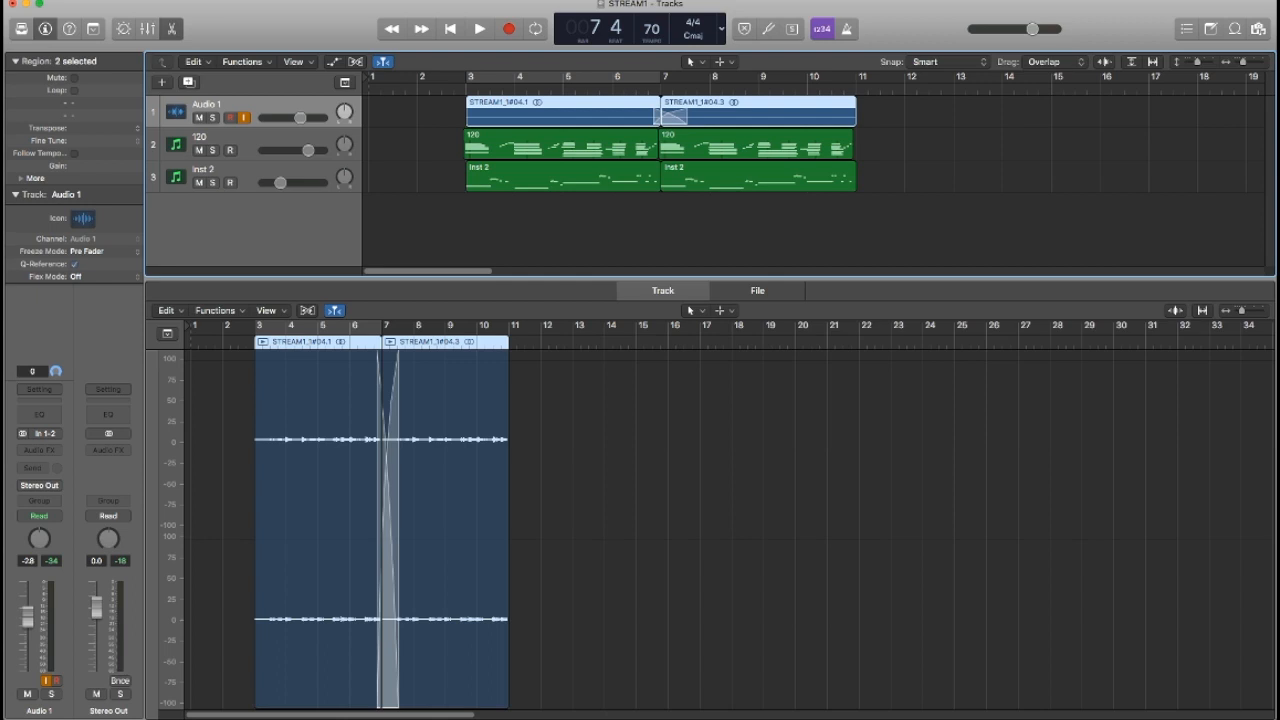
Turn off input monitoring on Audio 1, play the arrangement from bar 3, and stop with the Inst 2 track selected.
left_click(639, 88)
left_click(458, 88)
key("space")
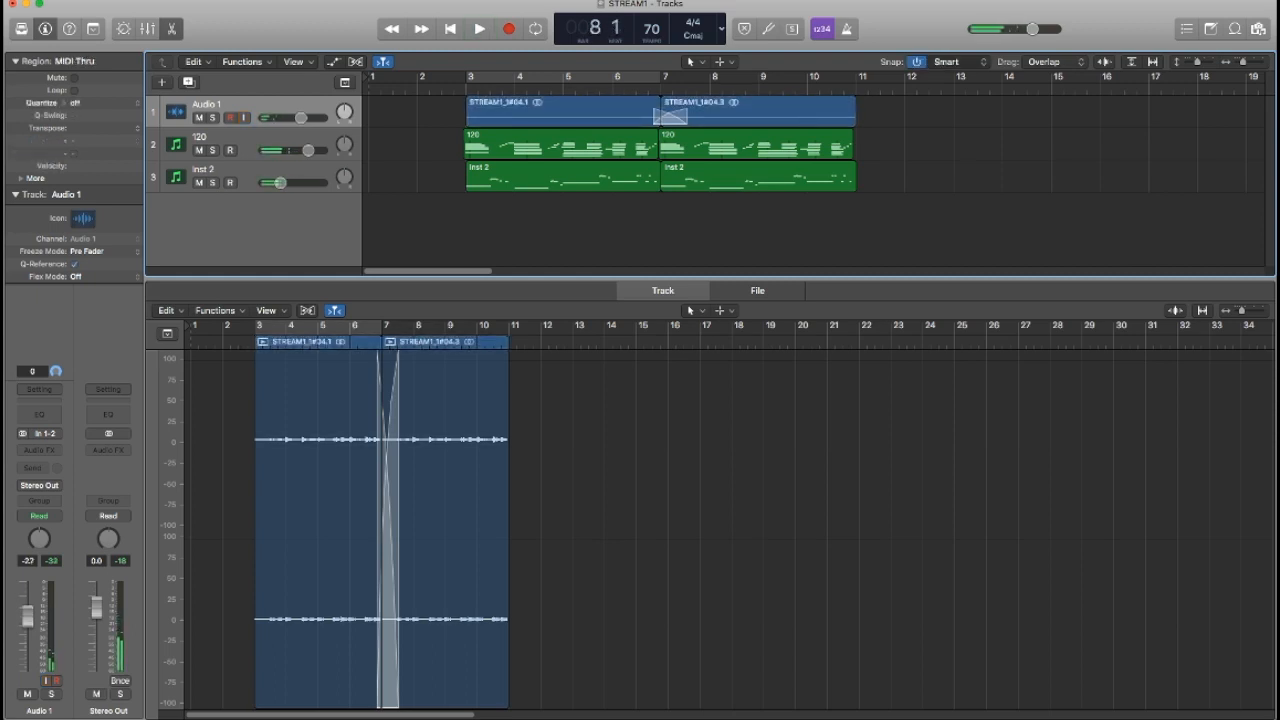
mouse_move(855, 112)
left_mouse_down()
mouse_move(843, 112)
mouse_move(855, 112)
left_mouse_up()
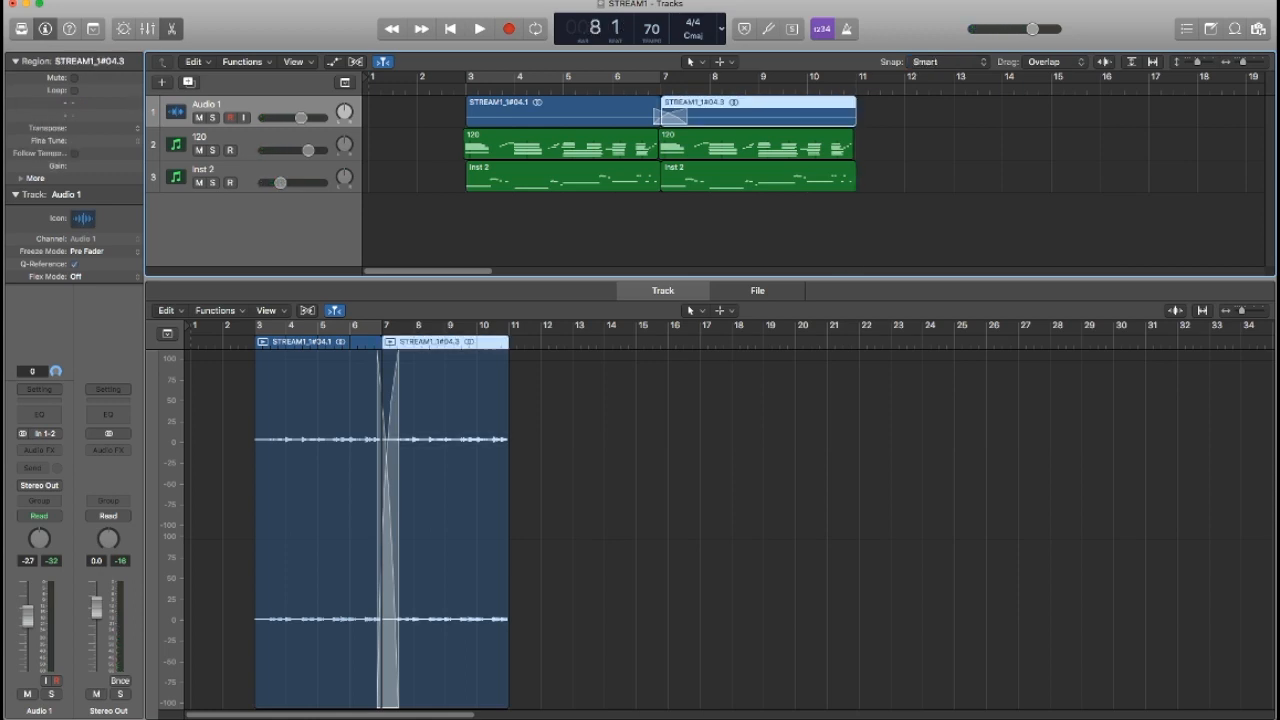
left_click(870, 222)
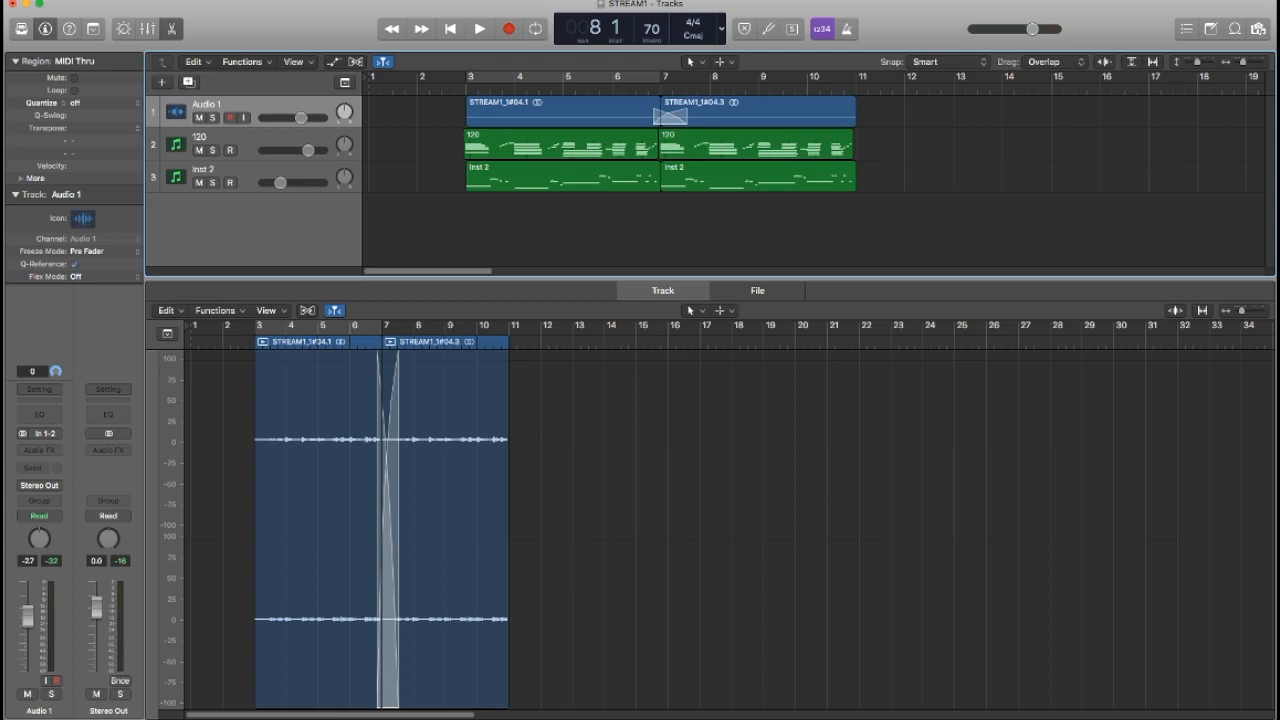
key("space")
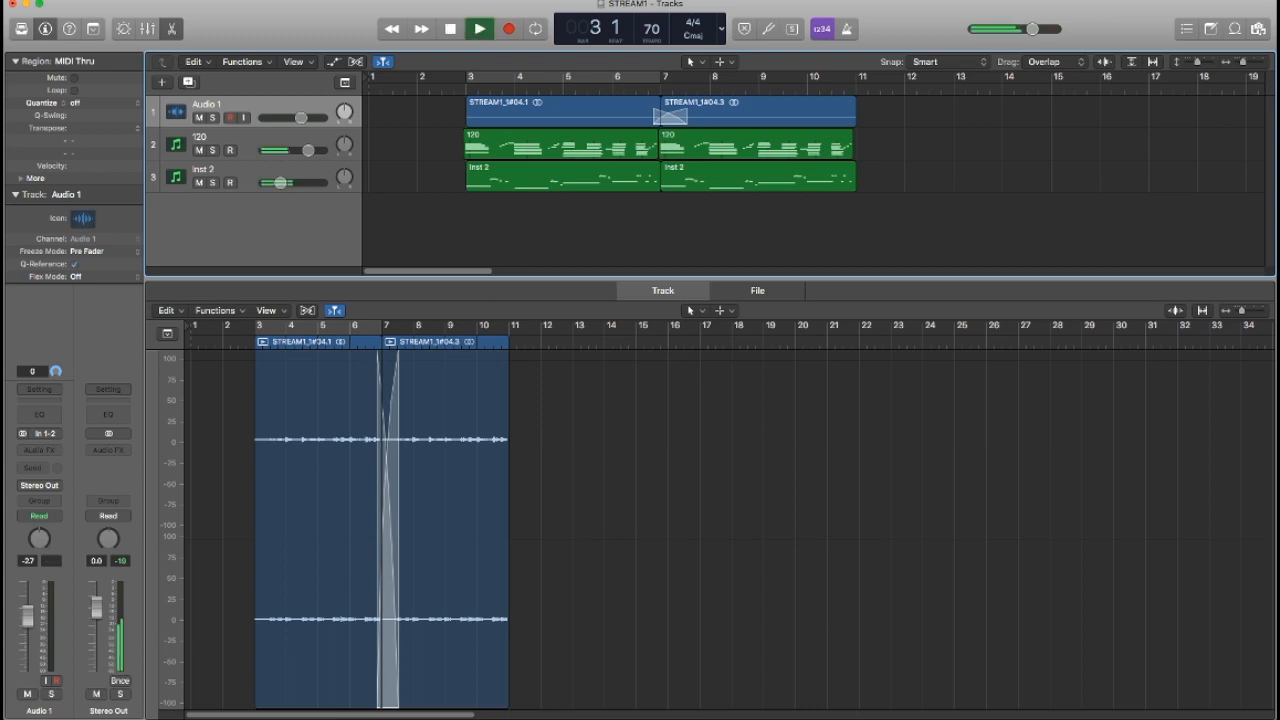
key("Down")
key("Down")
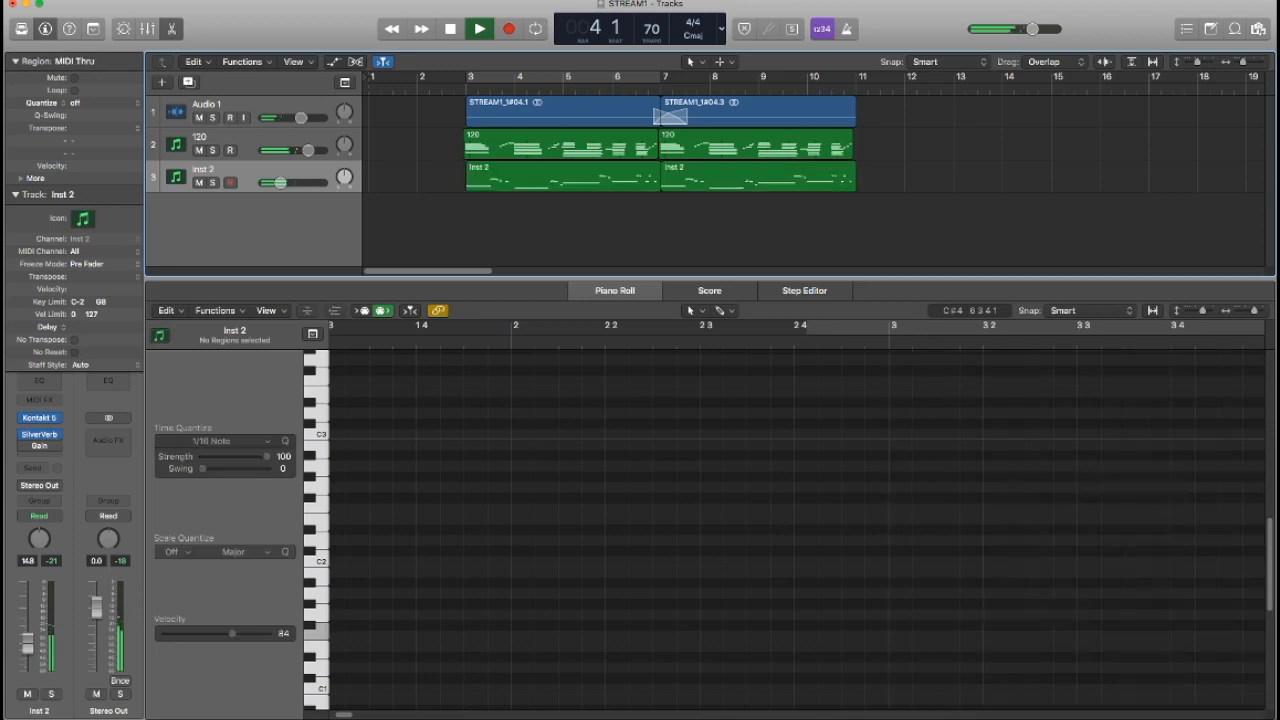
key("Down")
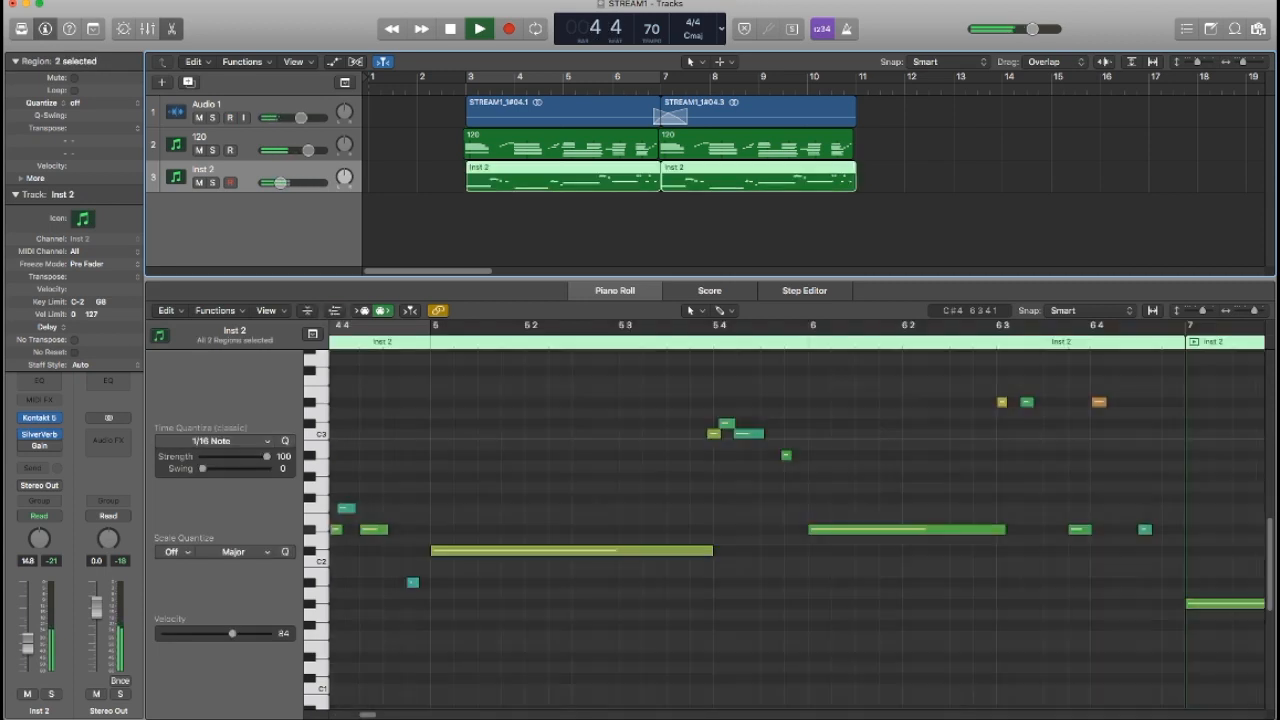
key("space")
Add a new audio track below Audio 1, turn on its input monitoring, and set its volume to -0.1 dB.
key("Up")
key("Up")
key("alt+super+a")
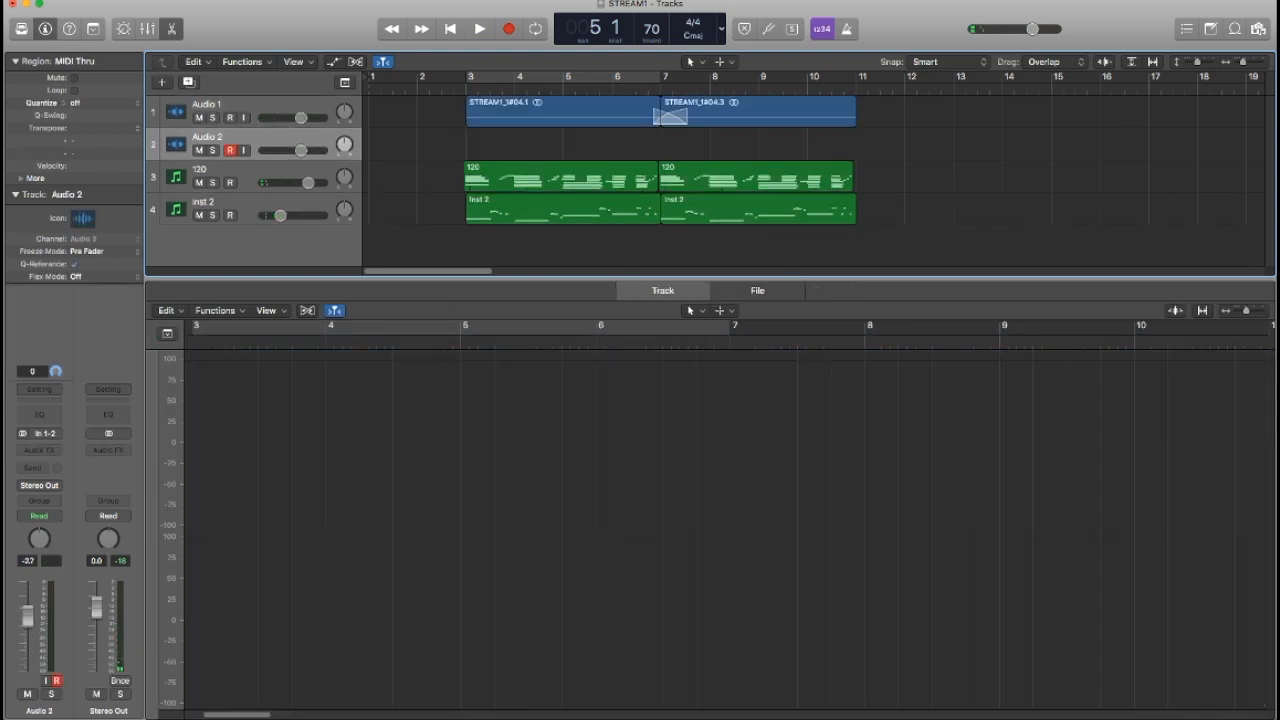
key("comma")
key("comma")
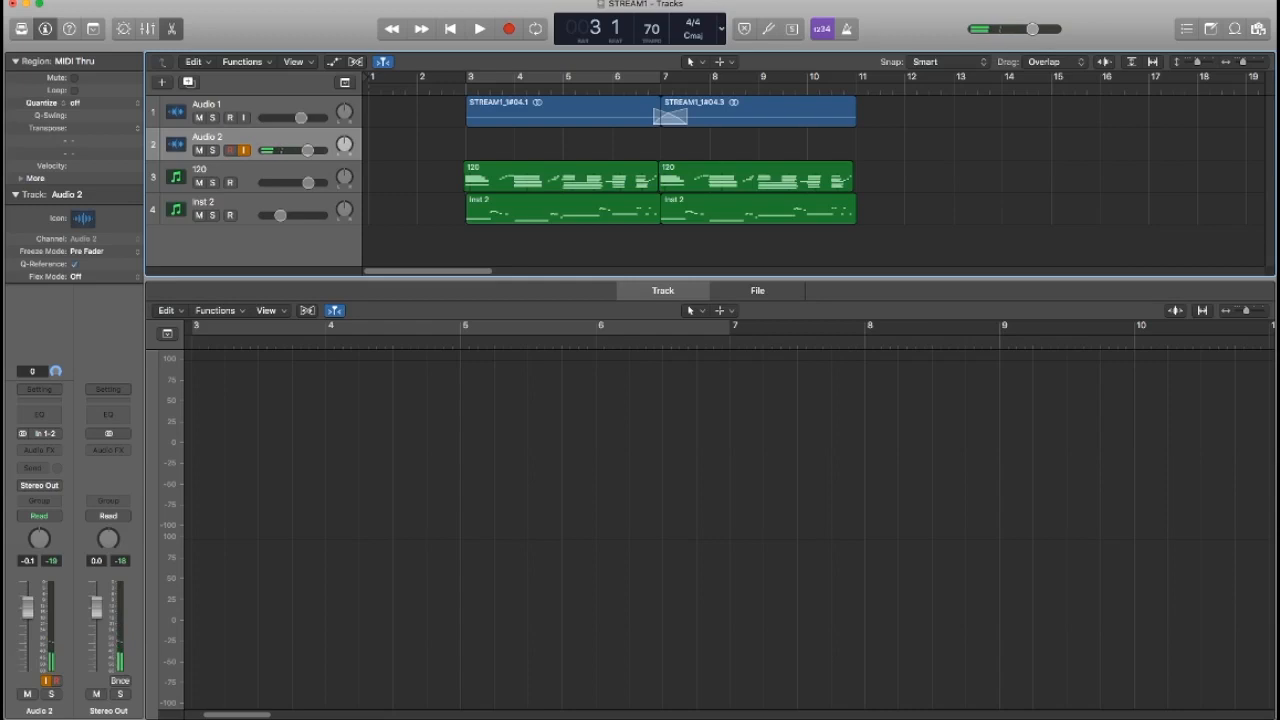
With Audio 2 soloed and Flex Time set to Rhythmic, record a take from bar 3 to just past beat 3 of bar 4.
key("space")
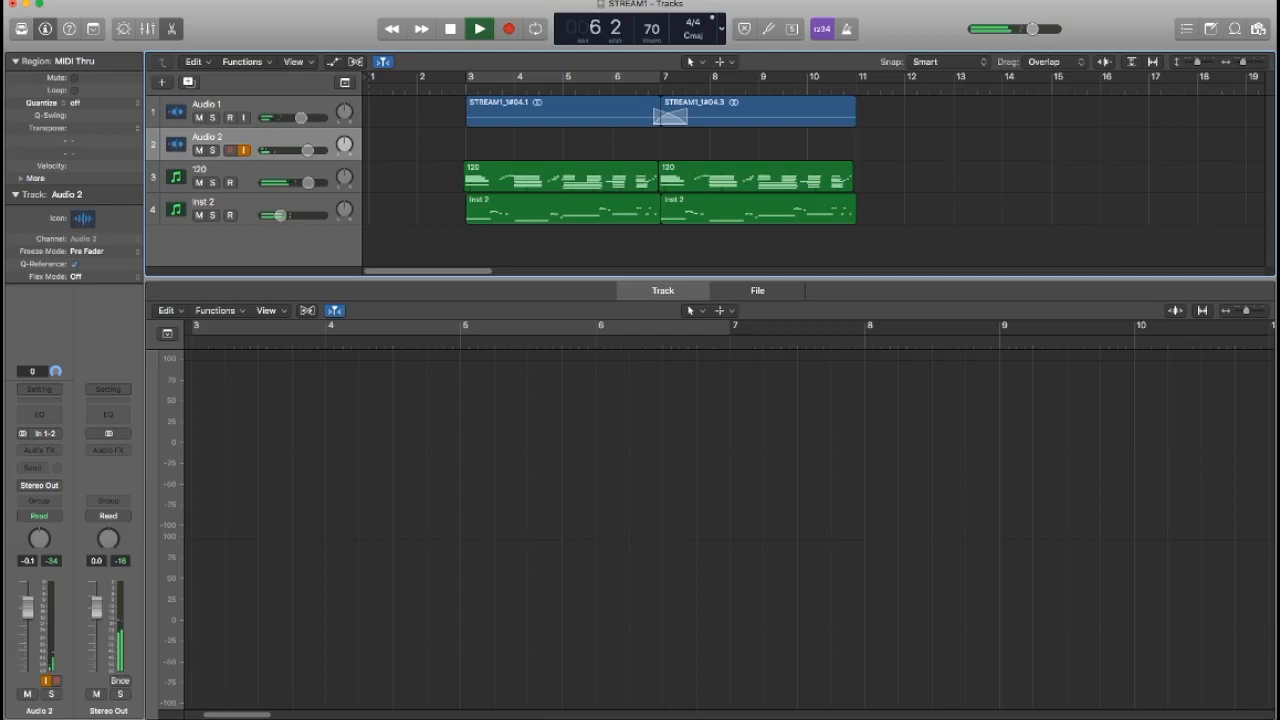
key("space")
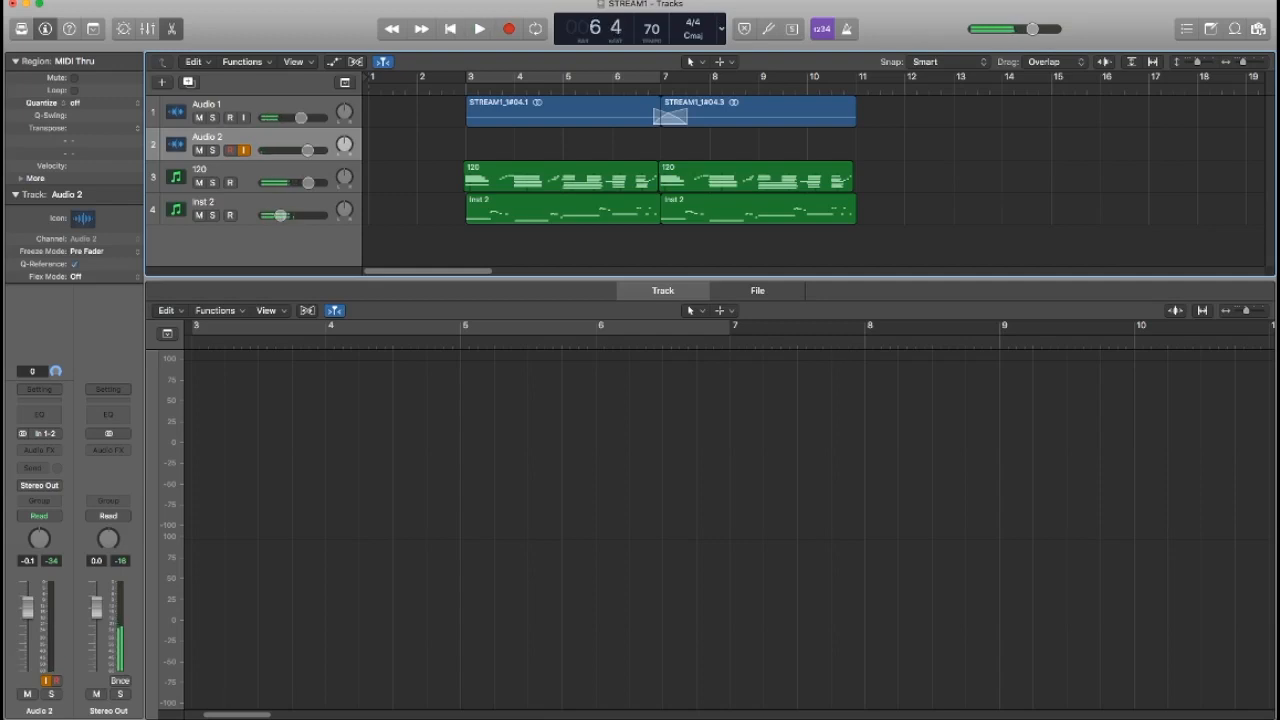
key("k")
key("shift+Return")
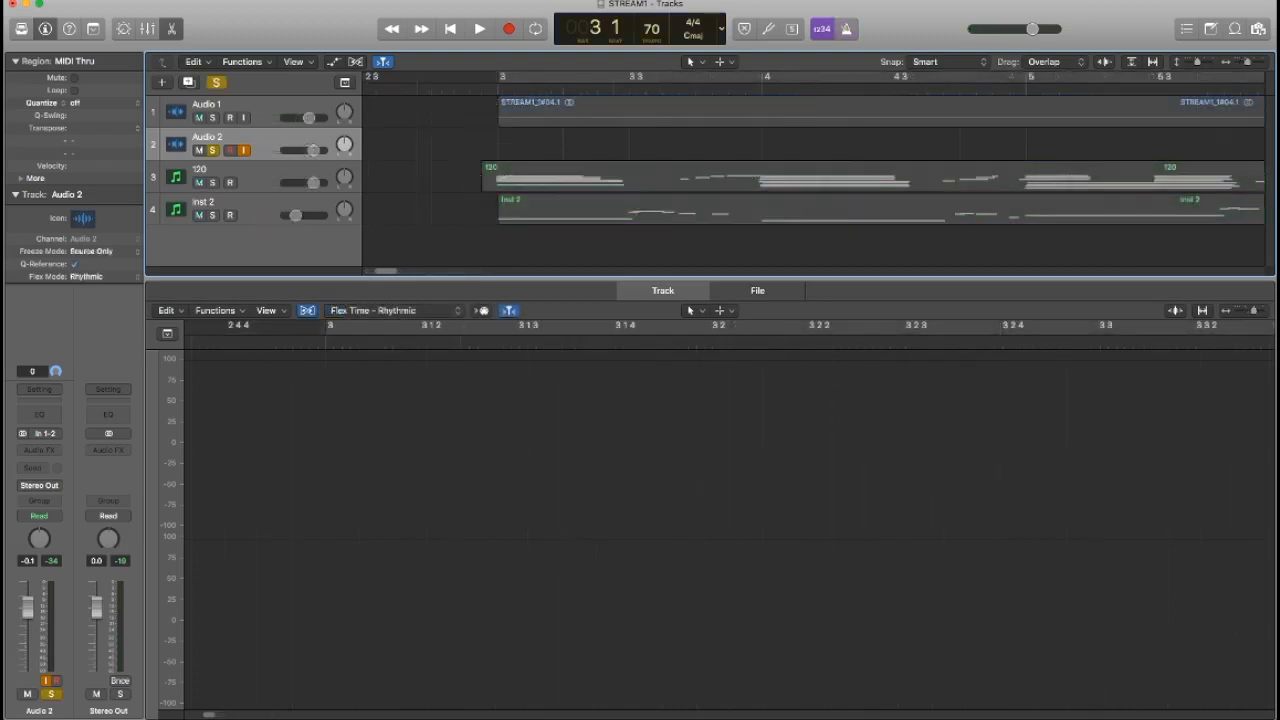
key("r")
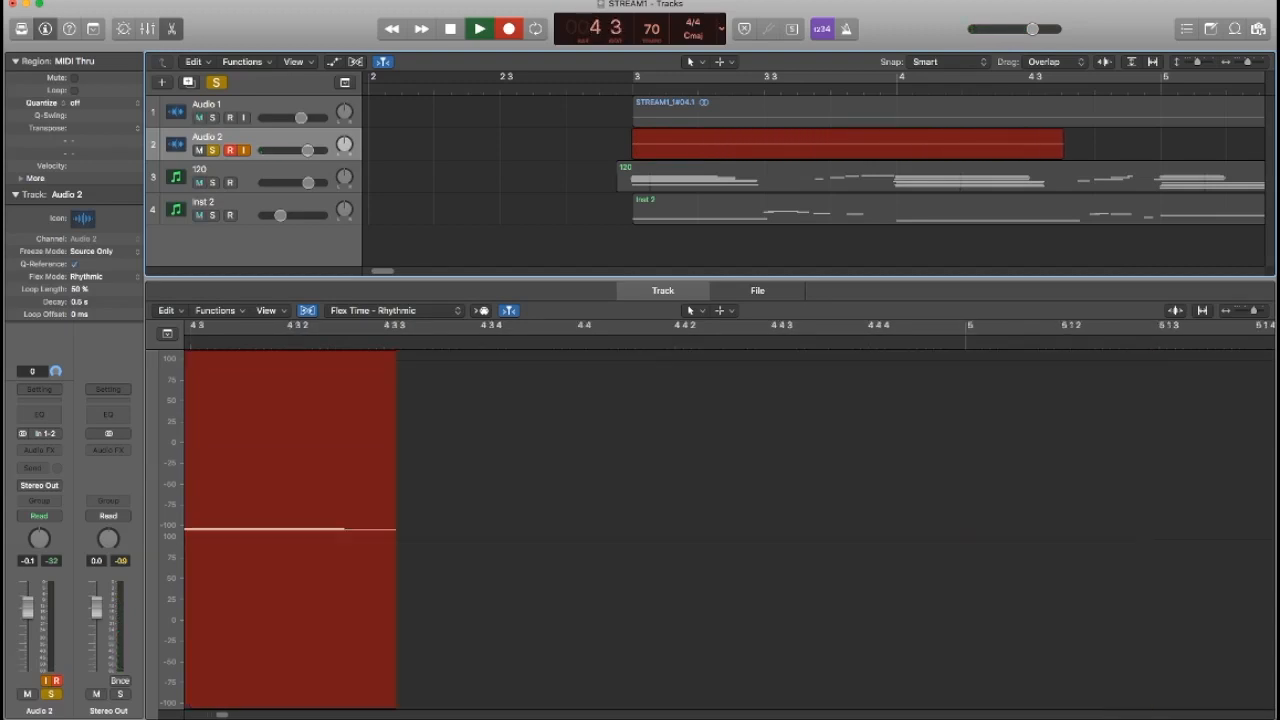
key("space")
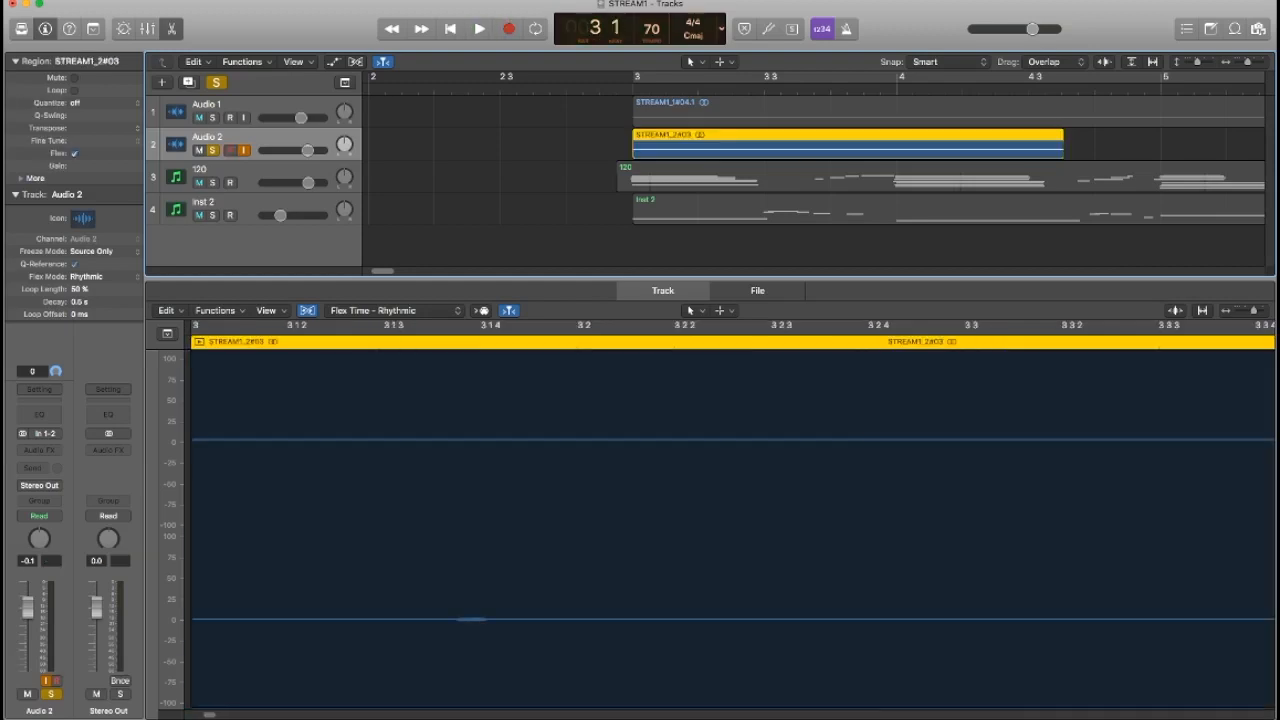
Play back the new Audio 2 take and turn off the track's solo.
key("space")
key("space")
key("space")
key("s")
key("x")
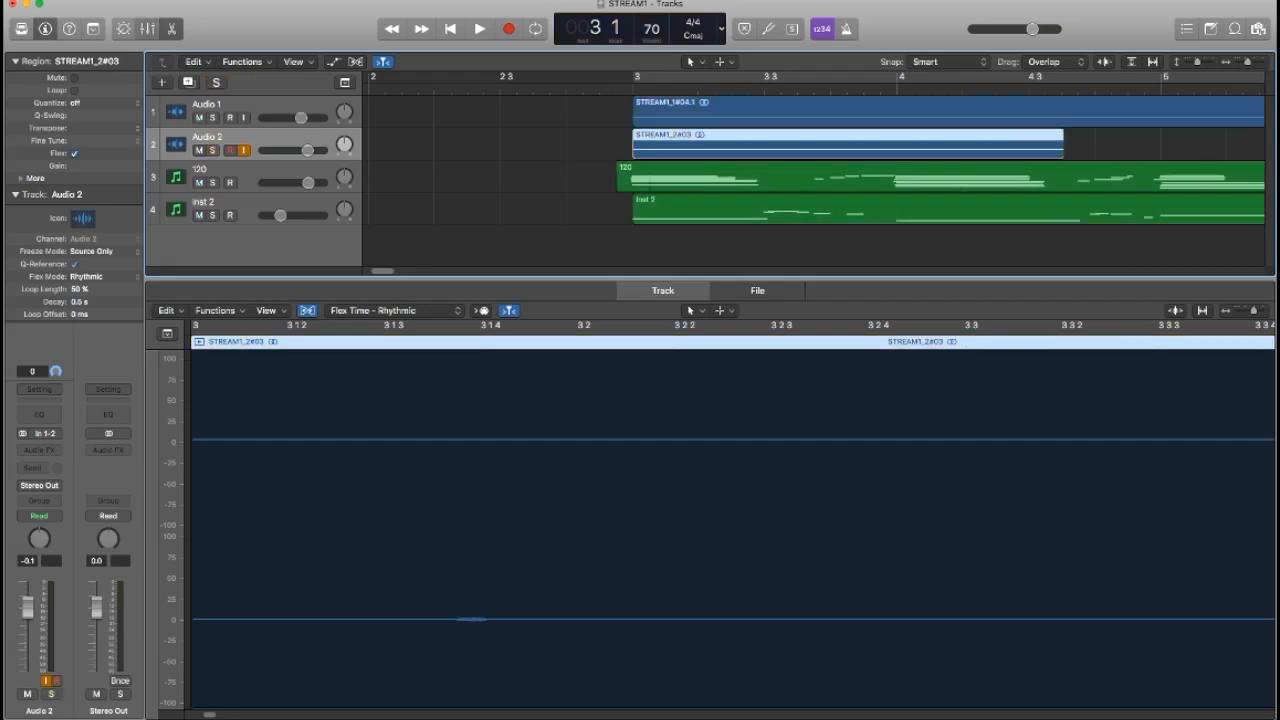
Cut the Audio 2 take down to a sixteenth-note slice and fill beat 1 of bar 3 with four copies.
key("space")
key("space")
key("x")
key("space")
key("space")
left_click(900, 110)
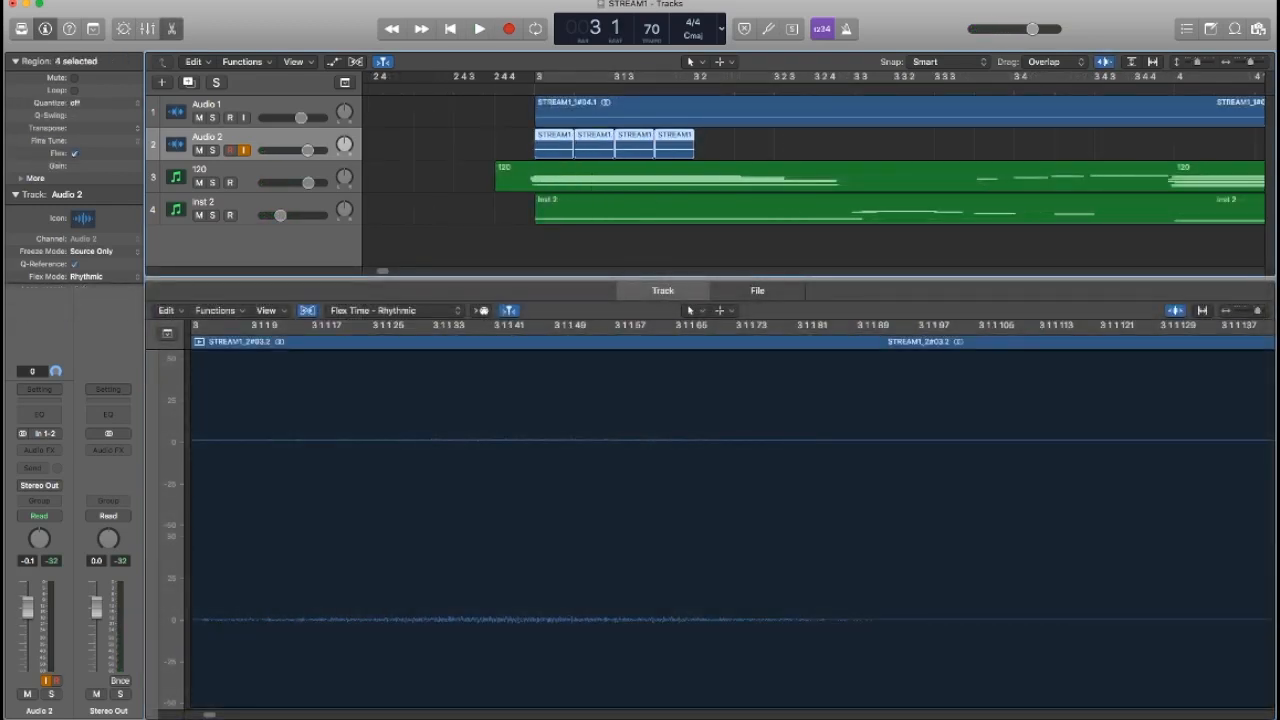
Repeat the four Audio 2 slices through beat 2 of bar 3 and select all eight.
key("super+r")
key("space")
key("space")
left_click_drag(884, 152, 545, 140)
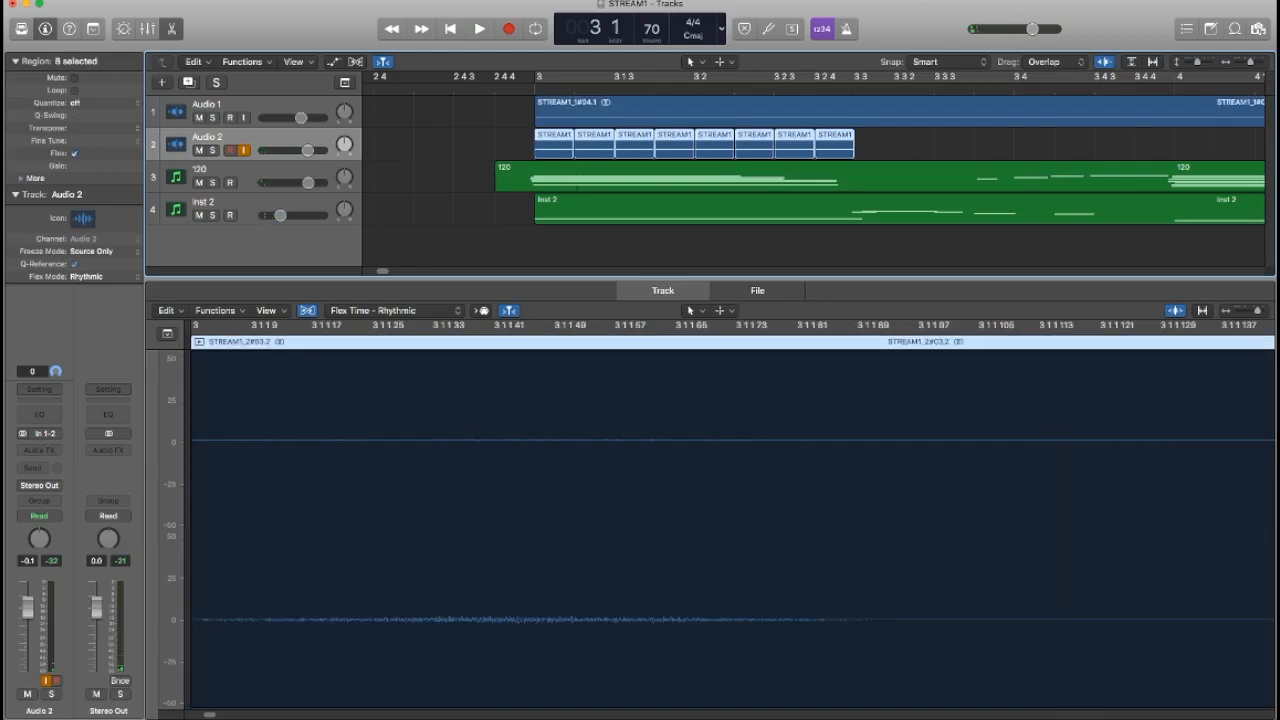
Repeat the Audio 2 slices in successive groups until the pattern runs from bar 3 to just past bar 7.
left_click(890, 147)
key("super+Right")
key("super+Right")
key("super+Right")
key("super+Right")
key("super+Right")
key("super+Right")
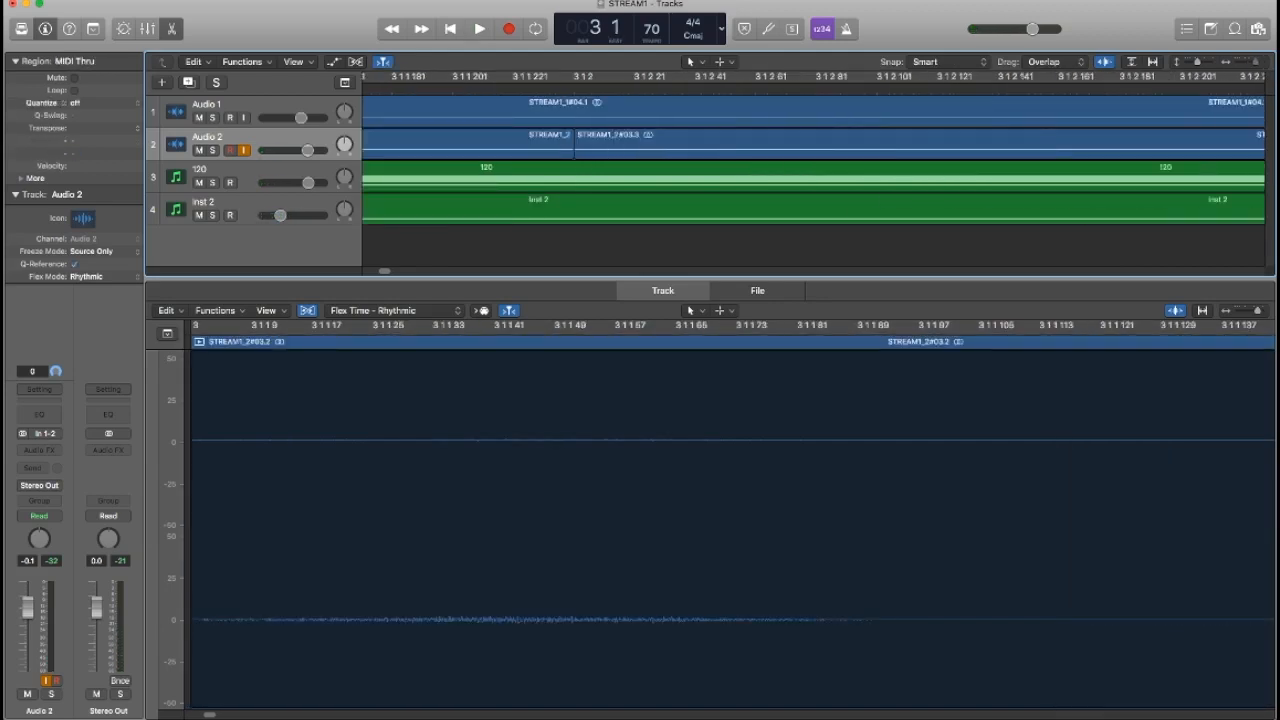
key("super+Left")
key("super+Left")
key("super+Left")
key("super+Left")
key("super+Left")
key("super+Left")
key("super+Left")
key("super+Left")
key("super+Right")
key("super+Right")
key("super+Right")
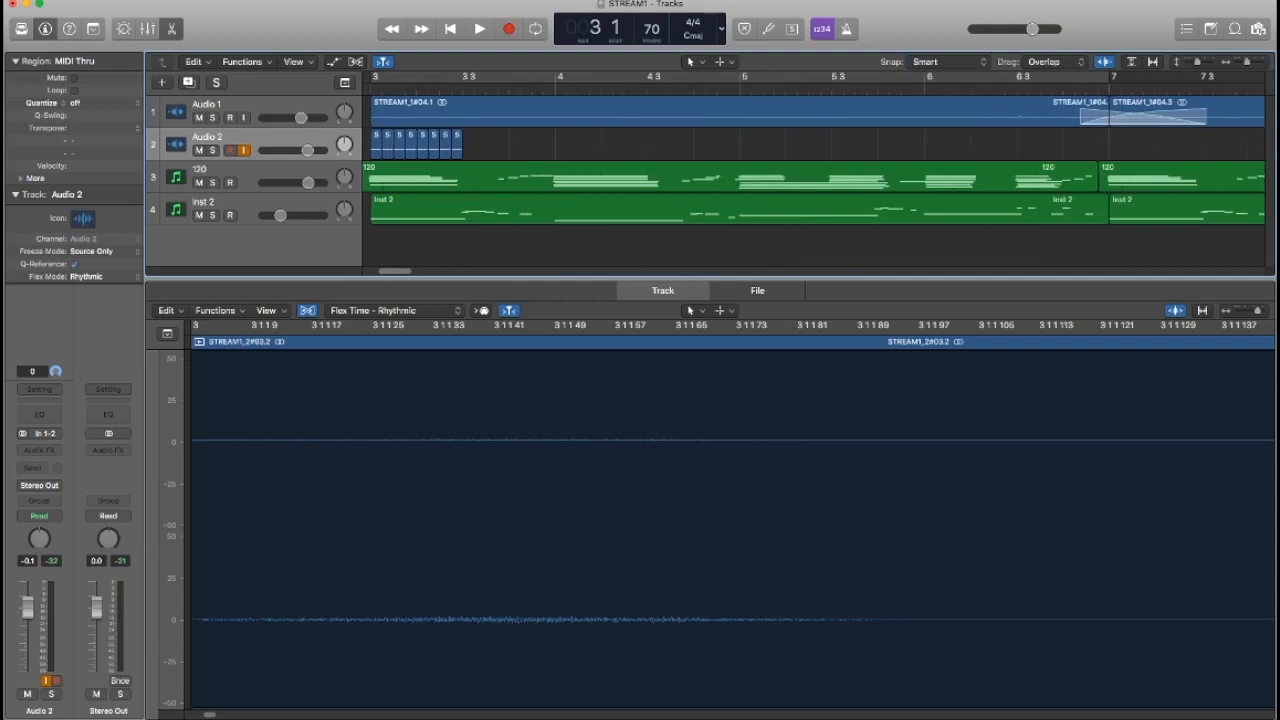
scroll(620, 148, "left", 5)
left_click_drag(600, 150, 482, 146)
key("super+r")
left_click_drag(690, 150, 574, 147)
key("super+r")
left_click_drag(780, 150, 494, 147)
key("super+r")
left_click_drag(1042, 150, 990, 147)
key("super+r")
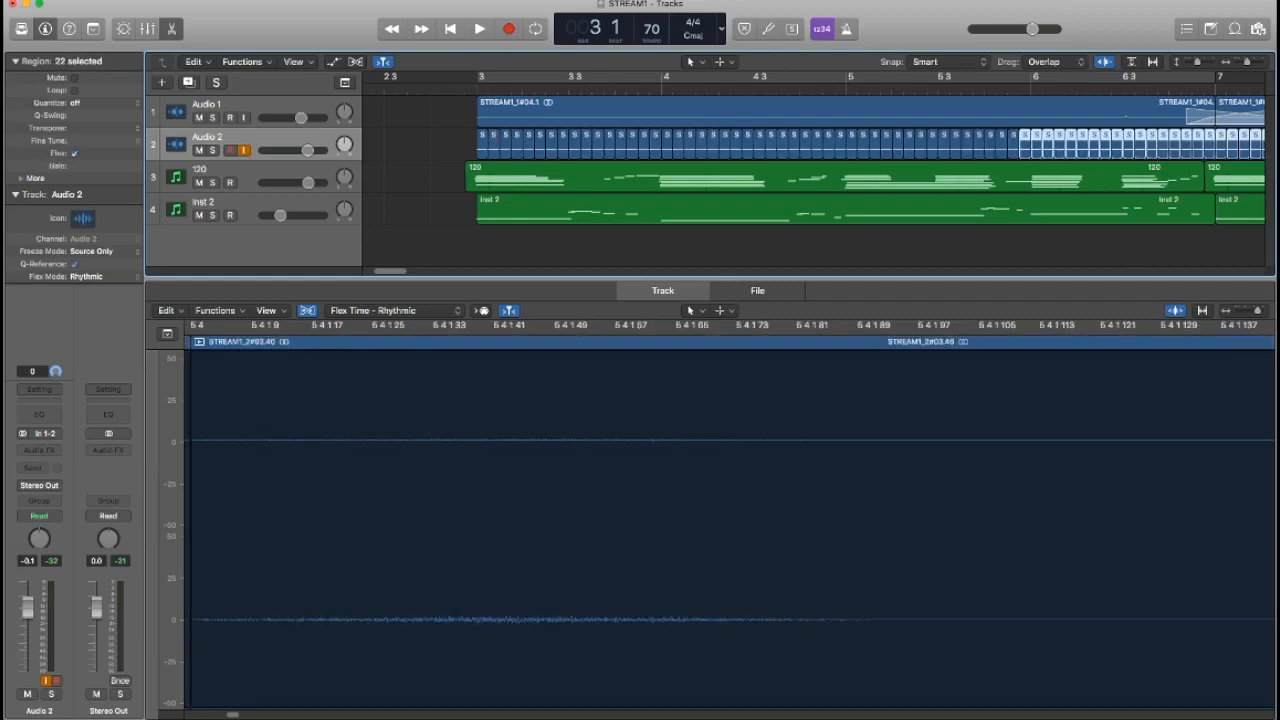
Play from bar 3, deselect the slices, and lower the Audio 2 volume to -8.6 dB.
key("super+Left")
key("space")
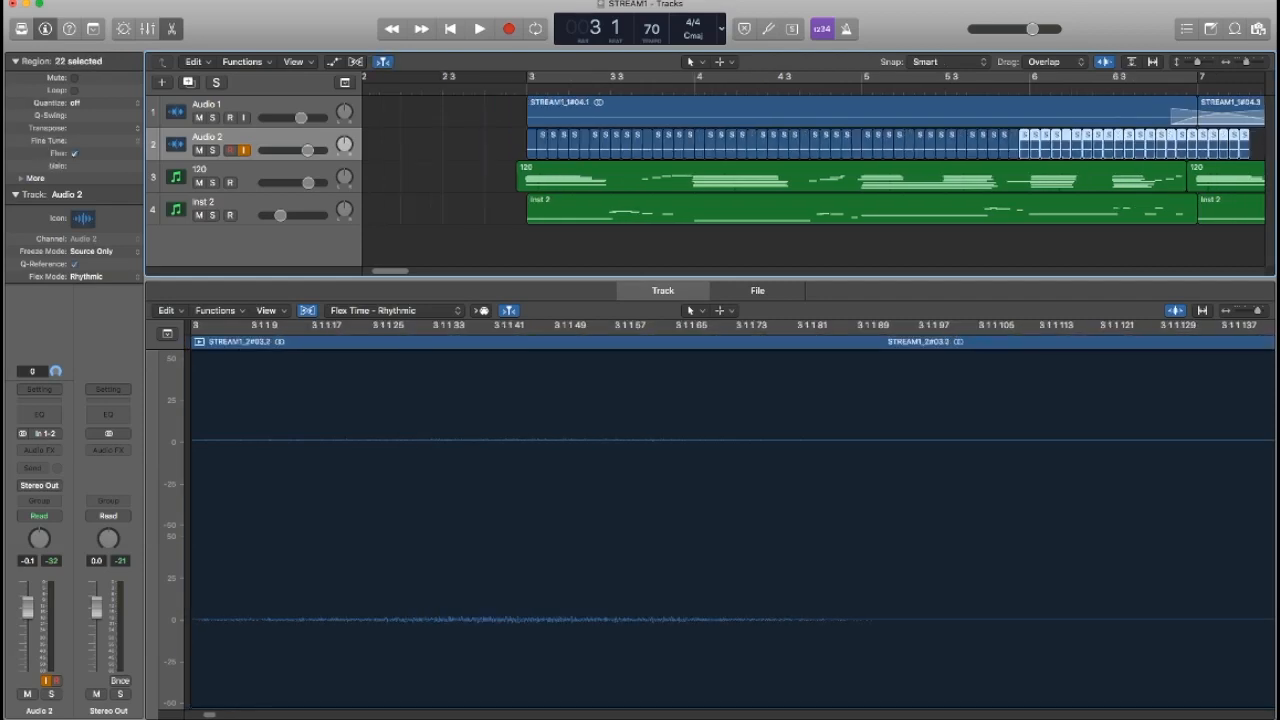
left_click_drag(307, 150, 291, 150)
key("space")
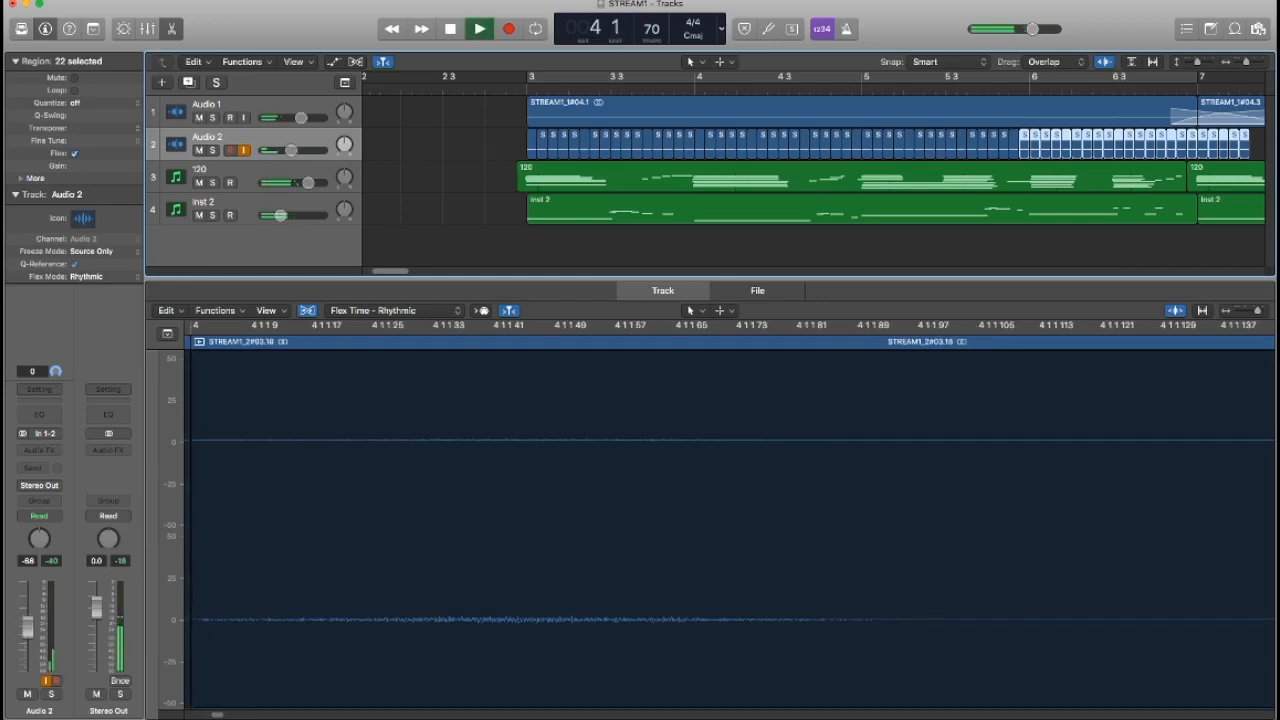
key("super+shift+a")
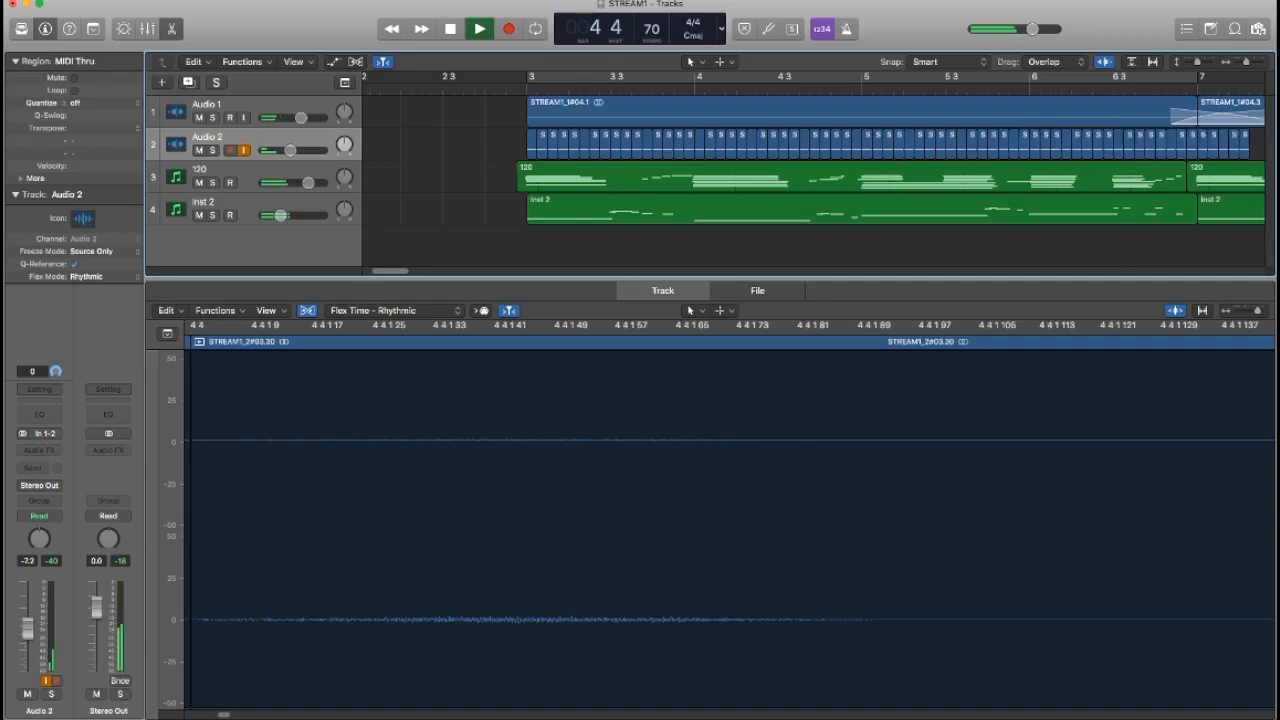
key("super+Left")
key("super+Left")
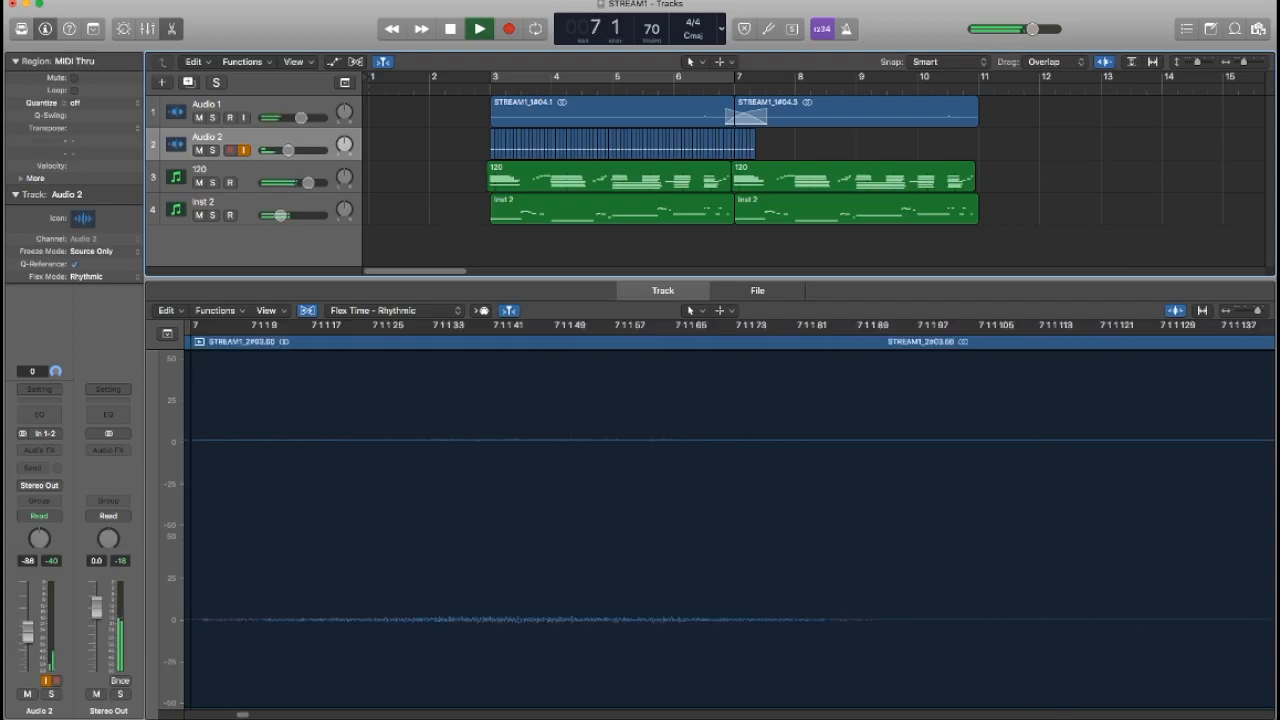
Stop playback, select most of the Audio 2 slices, and repeat them to extend the pattern to bar 11.
key("space")
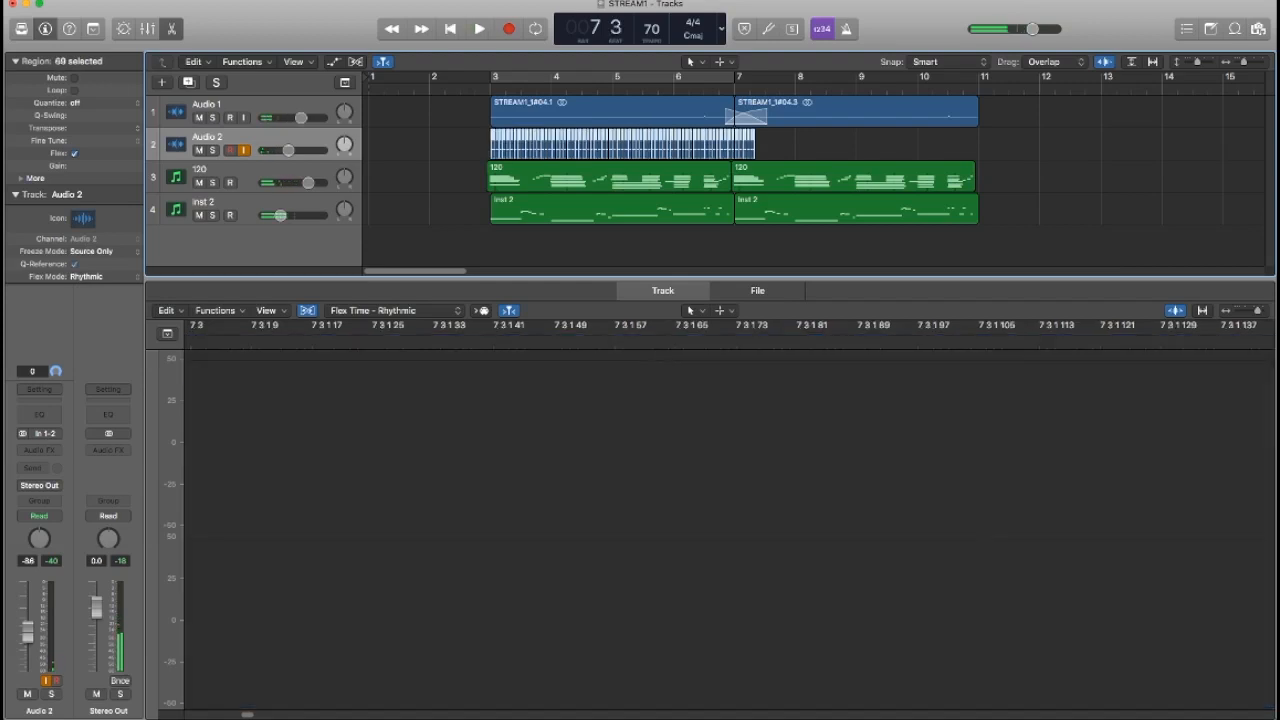
left_click_drag(768, 146, 498, 146)
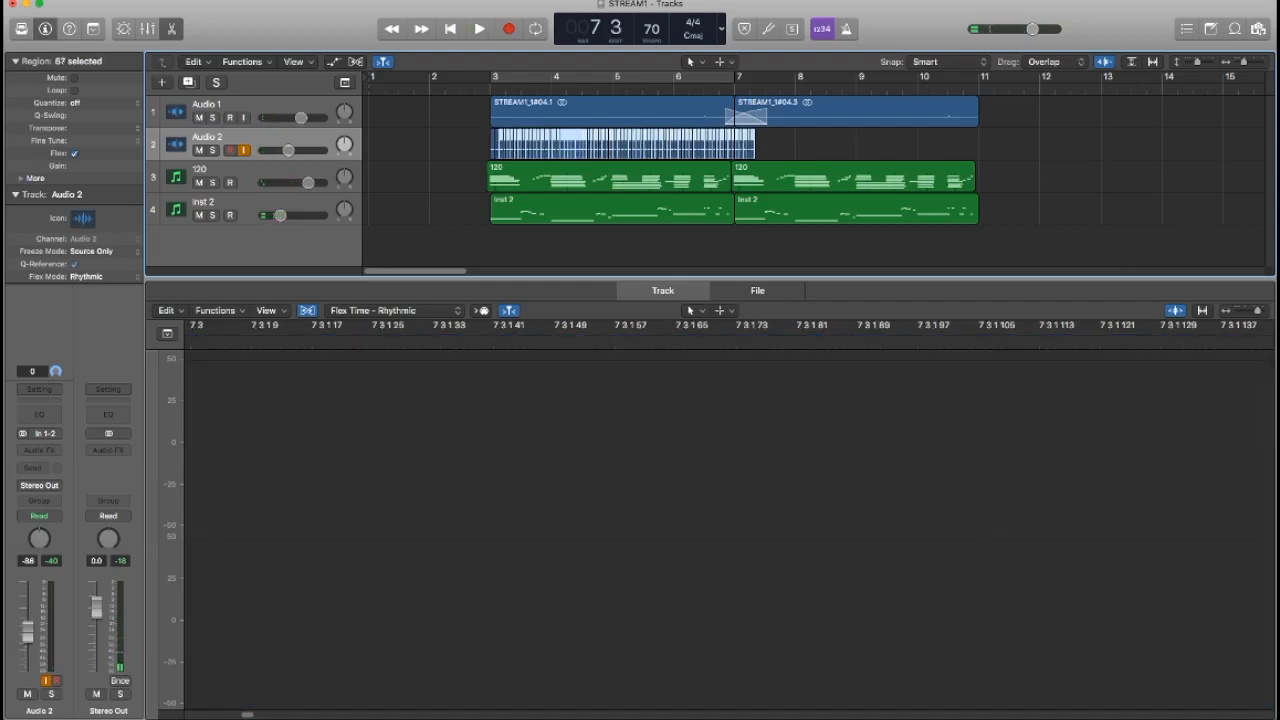
key("super+r")
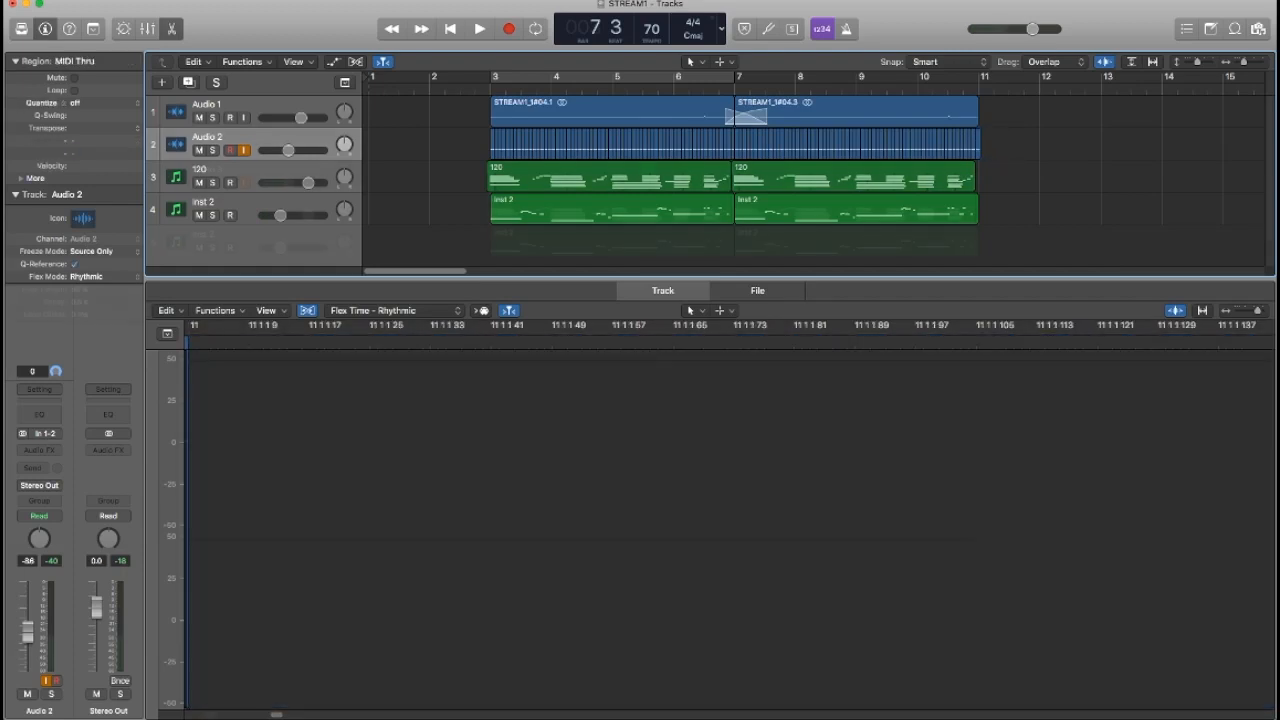
Add another audio track below Audio 2 with input monitoring on and play the arrangement from bar 3.
key("super+d")
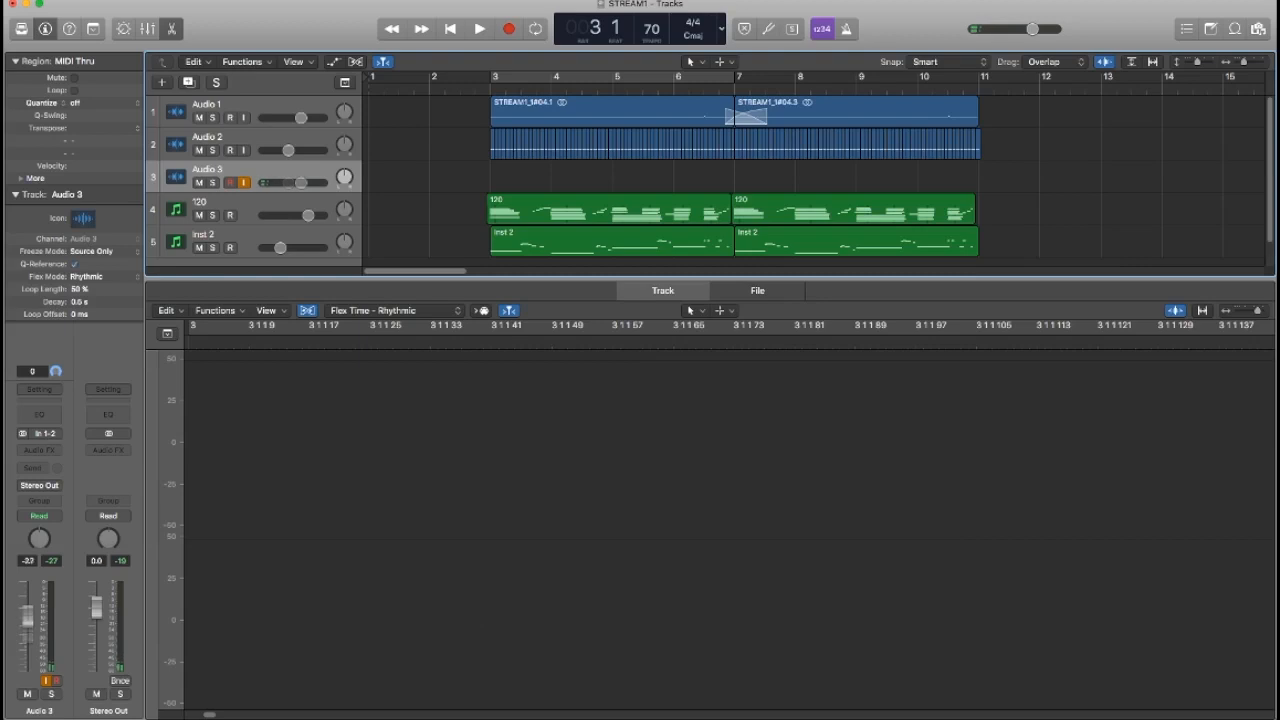
key("space")
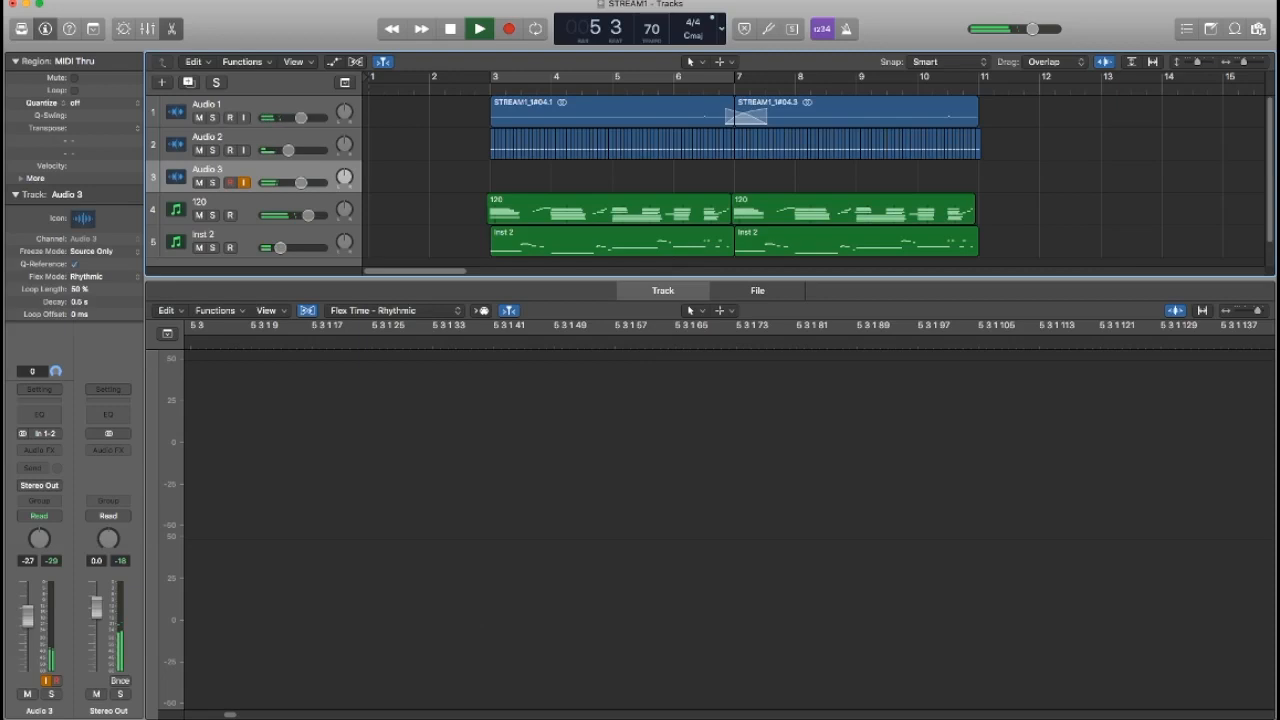
Stop playback, record an audio part on Audio 3 from bar 3 to just past bar 7, and return to bar 3.
key("space")
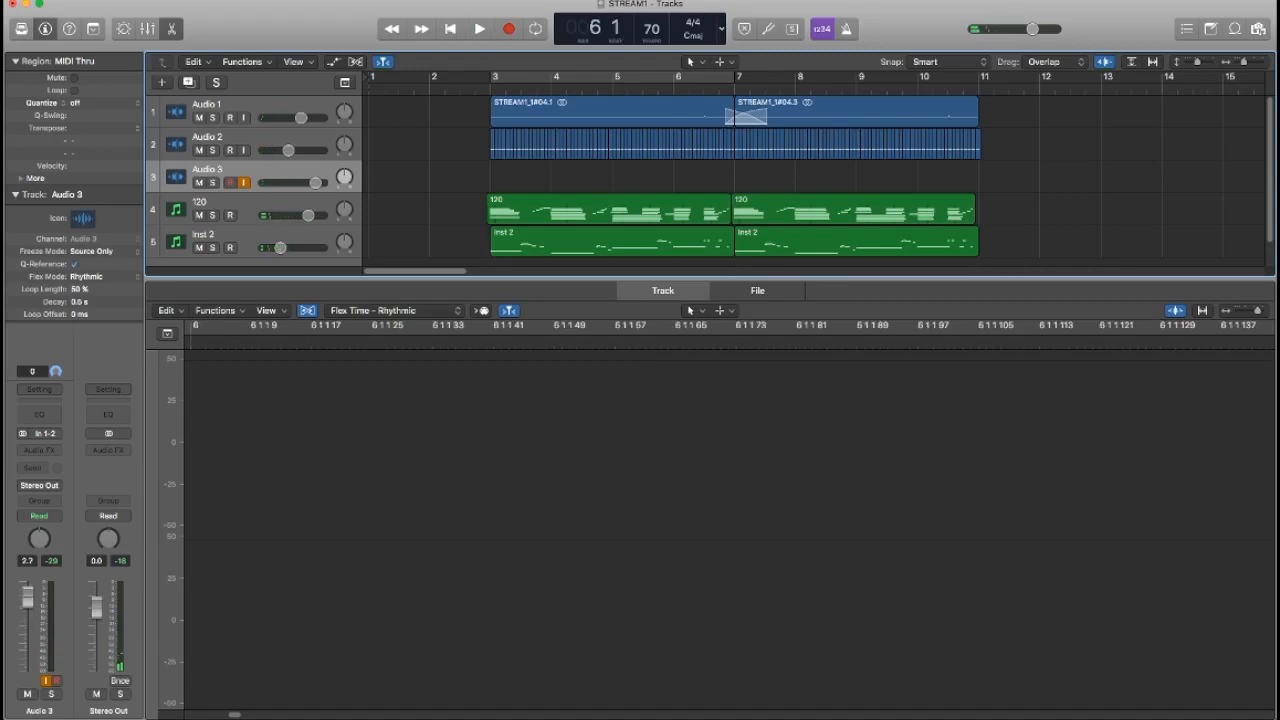
key("r")
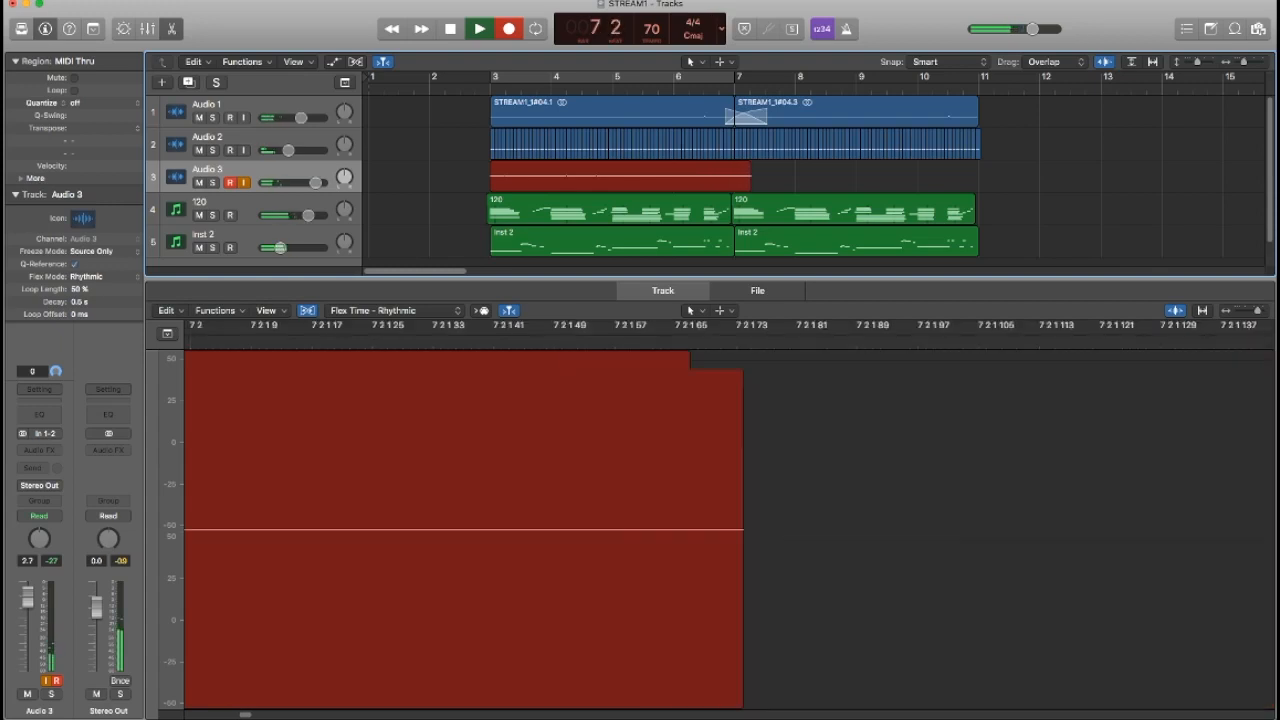
key("space")
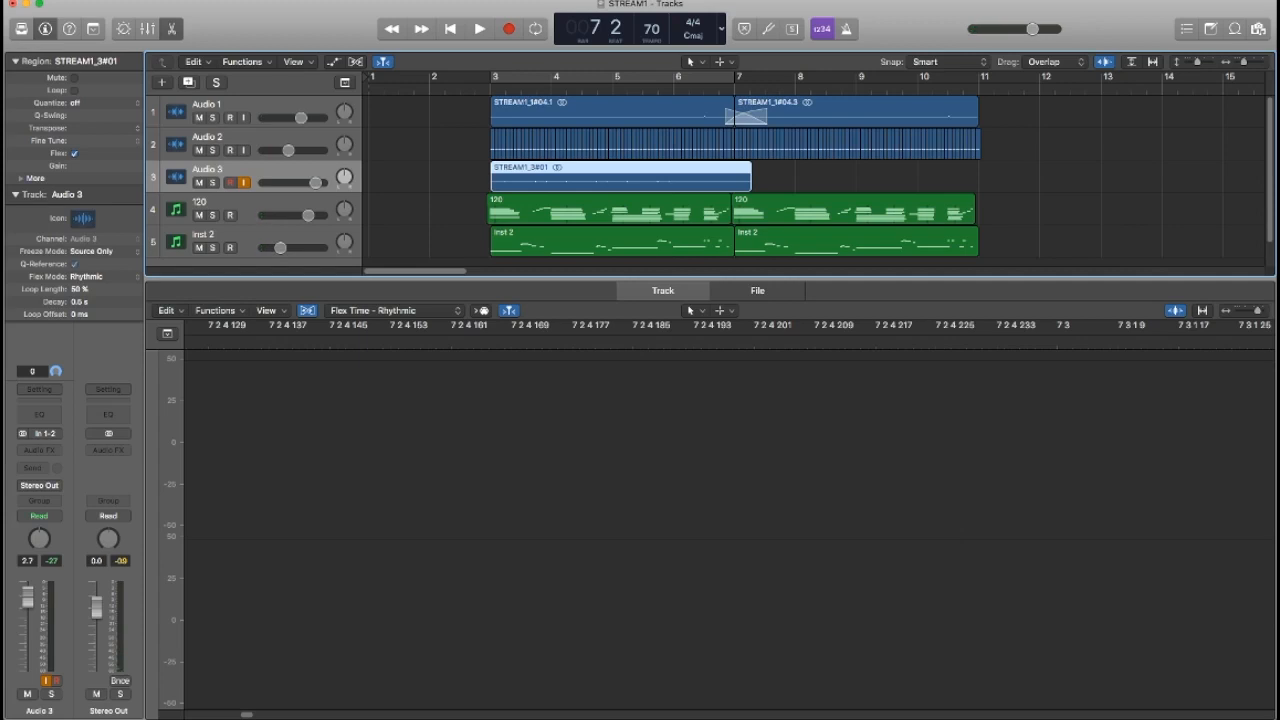
key("Return")
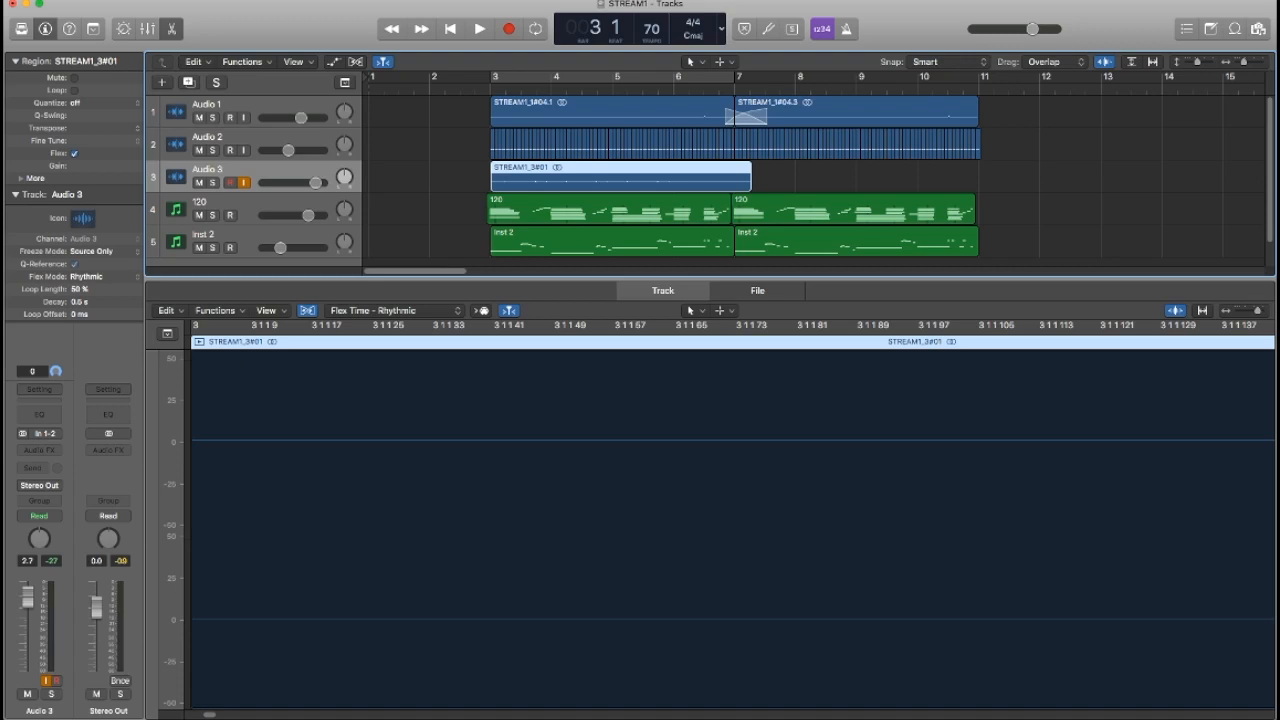
Deselect the new Audio 3 recording, play it from bar 3 with flex editing hidden, and raise its track volume slightly.
left_click(850, 177)
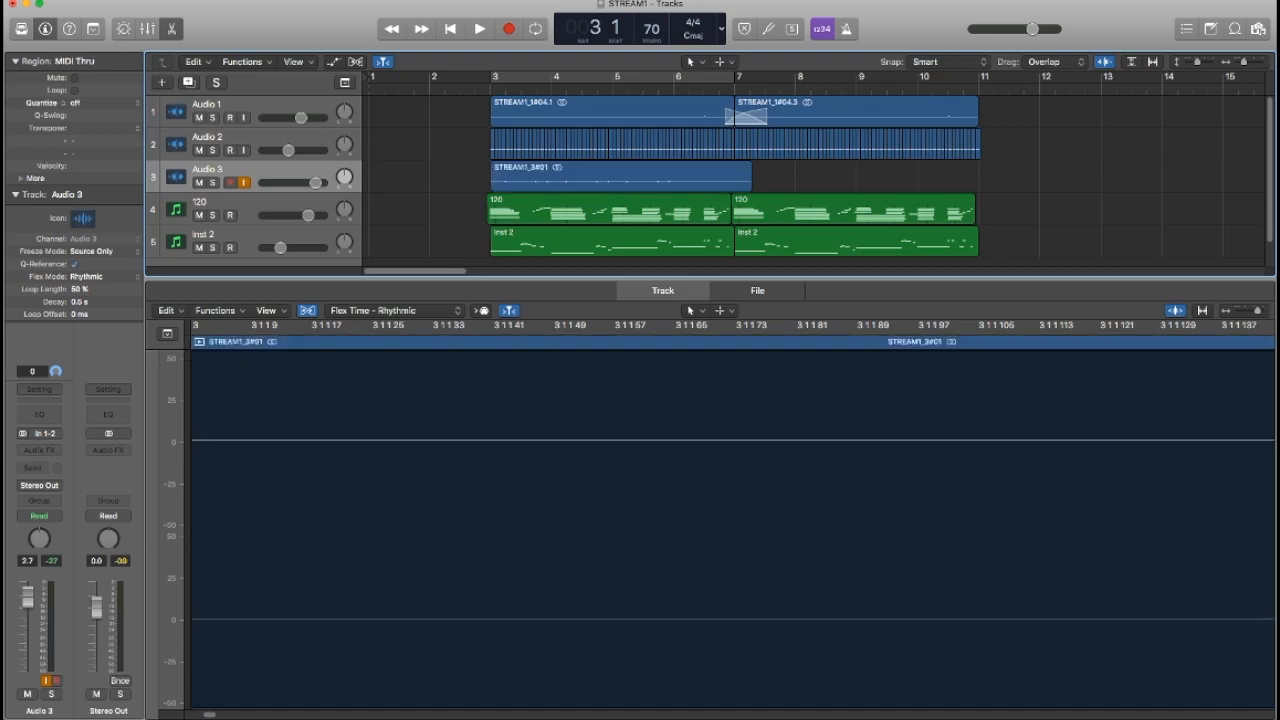
key("super+f")
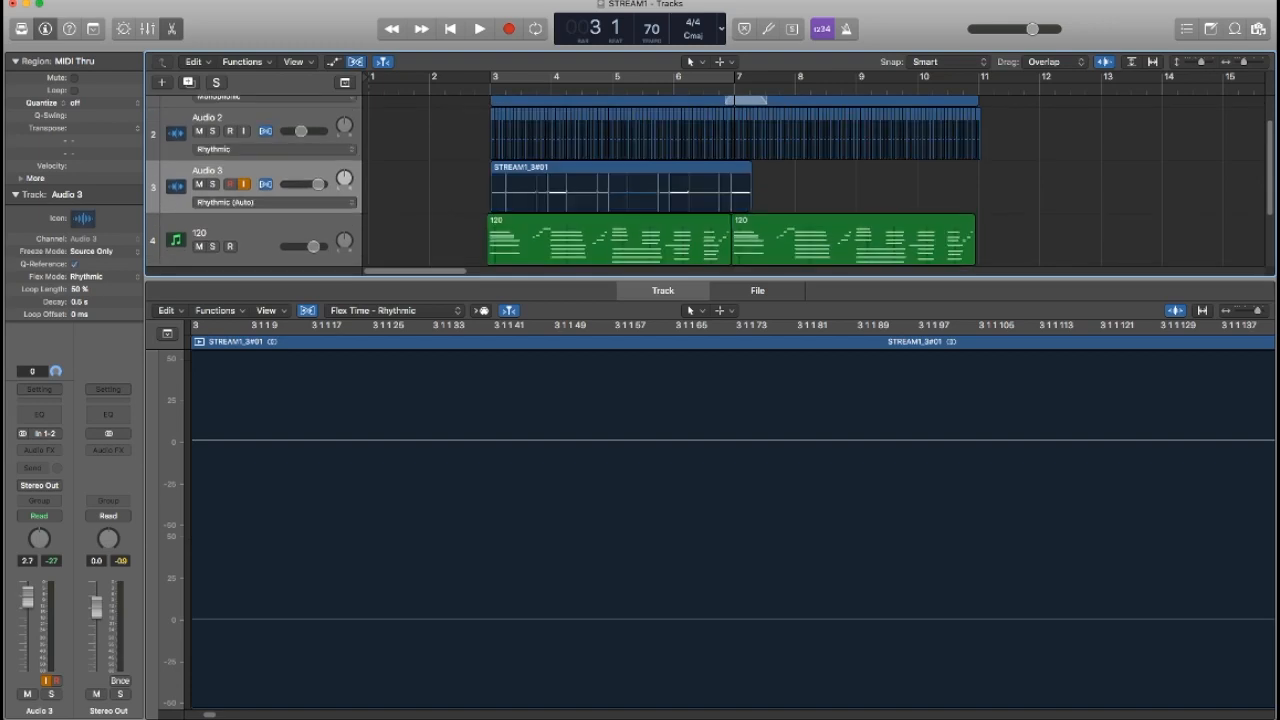
key("super+f")
key("space")
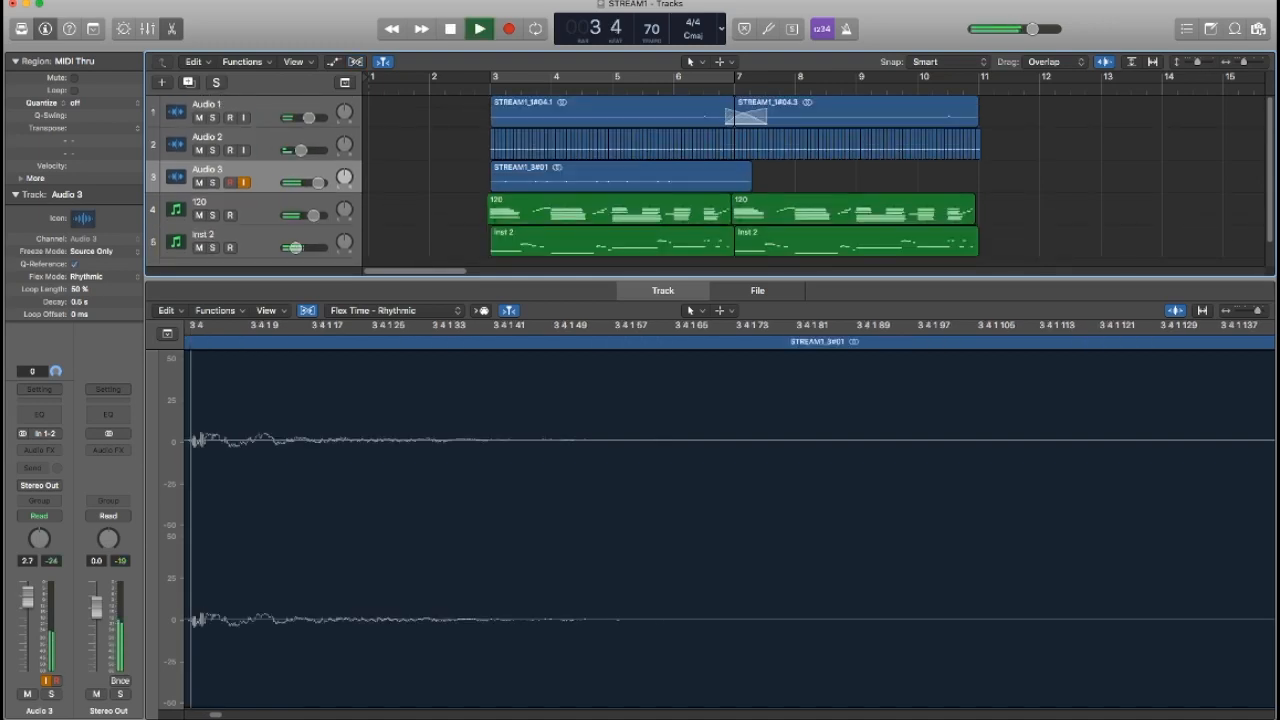
left_click_drag(318, 183, 321, 183)
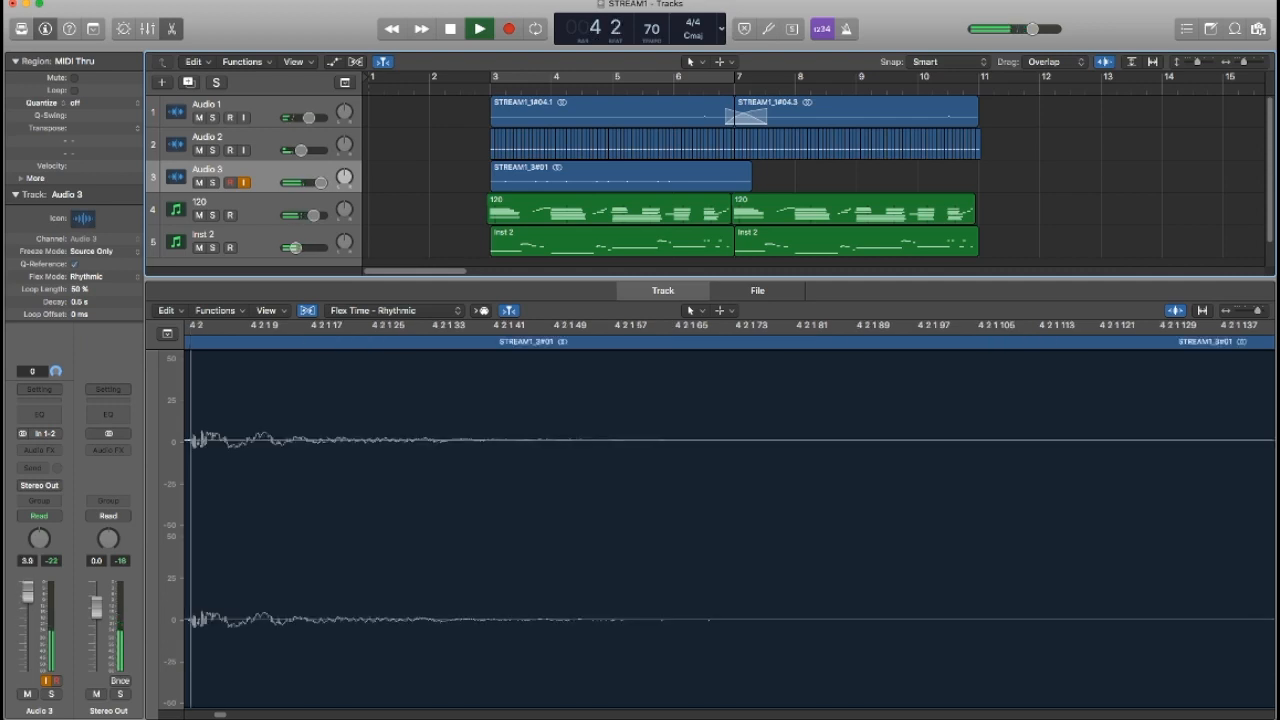
Quantize the Audio 3 recording to 1/16 notes, end it at bar 7, and repeat it up to bar 11.
left_click(620, 177)
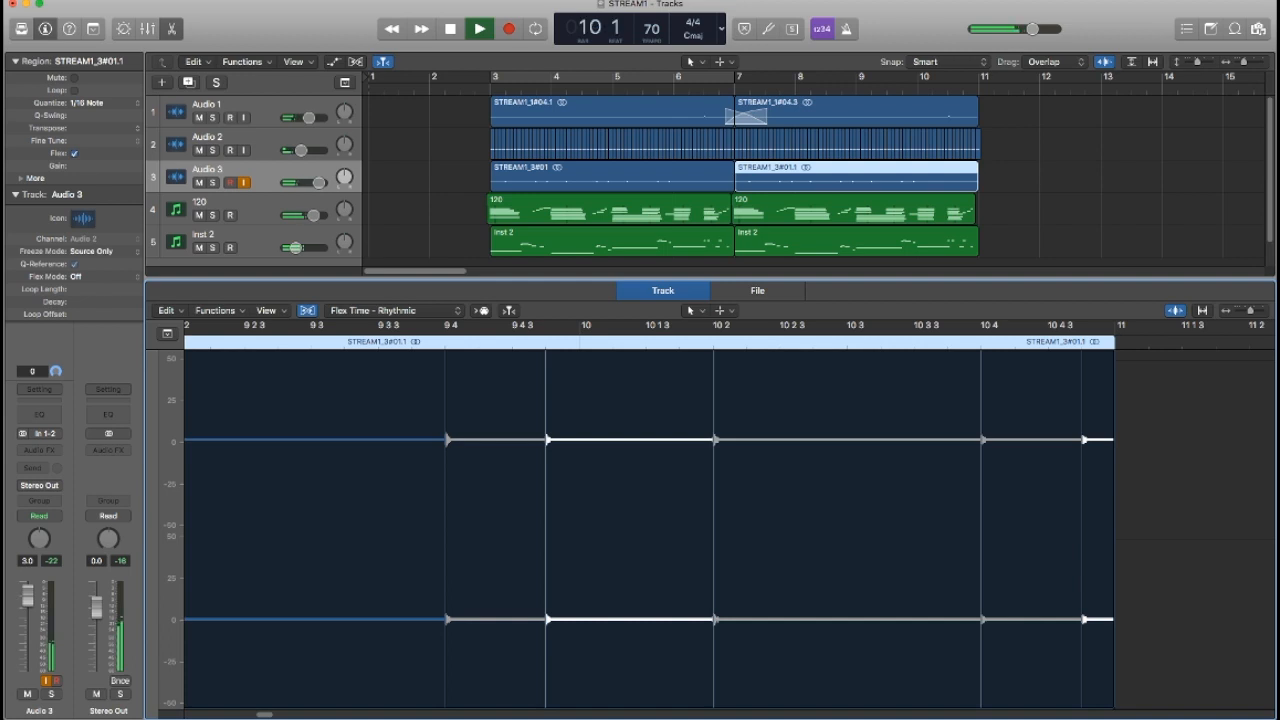
key("space")
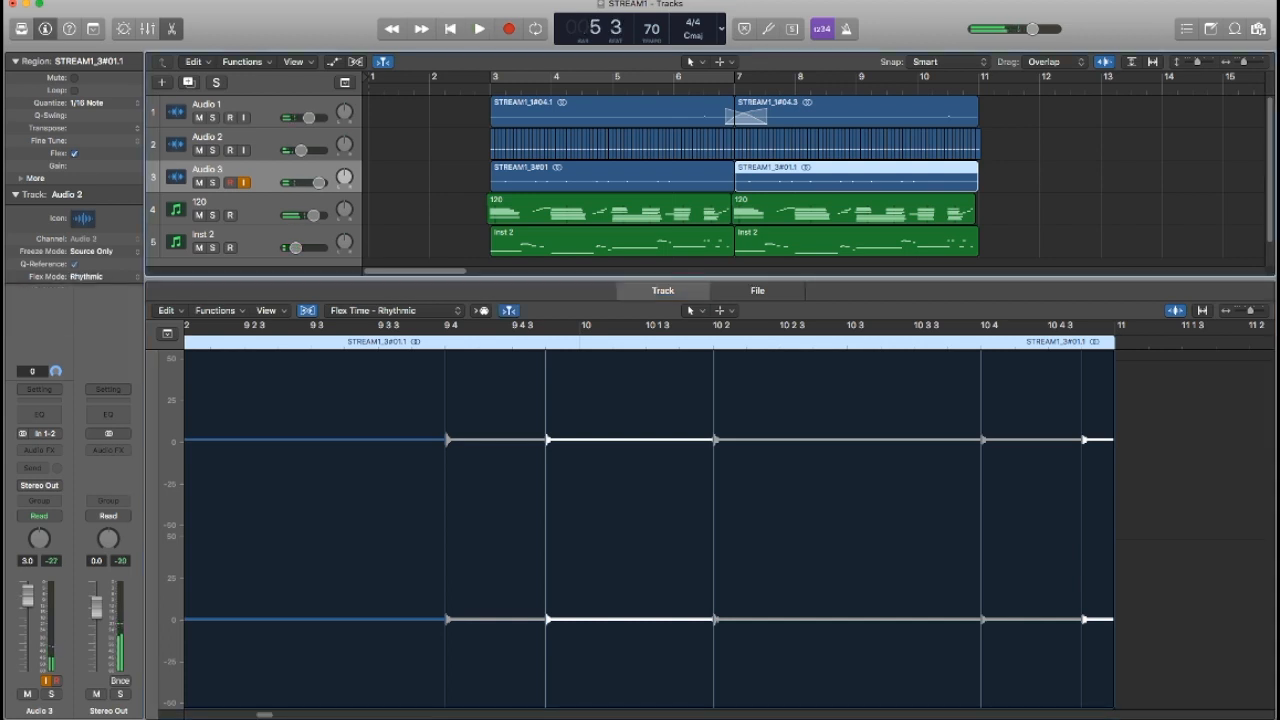
Move the four-note chord near bar 5 beat 3 in the first 120 region onto that beat and audition it.
left_click(610, 210)
left_click_drag(703, 387, 681, 533)
left_click_drag(1254, 311, 1262, 311)
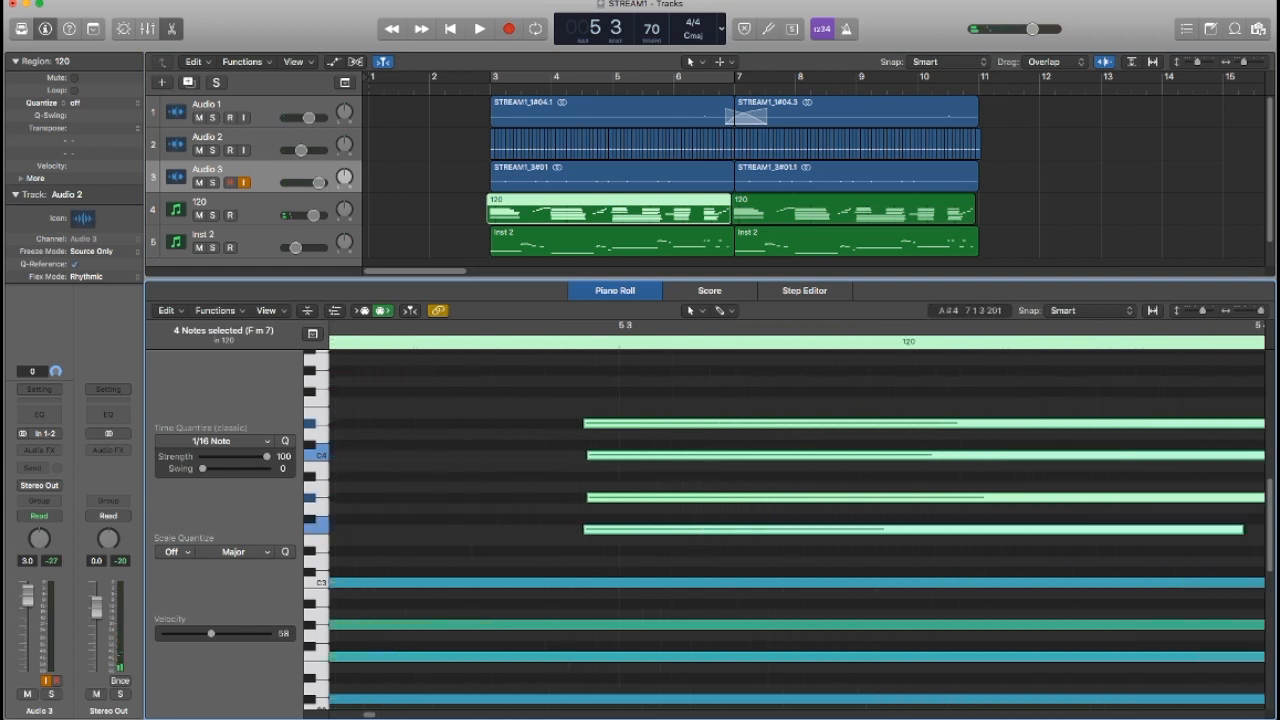
left_click_drag(651, 423, 687, 423)
left_click(690, 387)
key("space")
key("space")
Move the matching four-note chord in the second 120 region so that it starts on bar 9 beat 3.
left_click(855, 209)
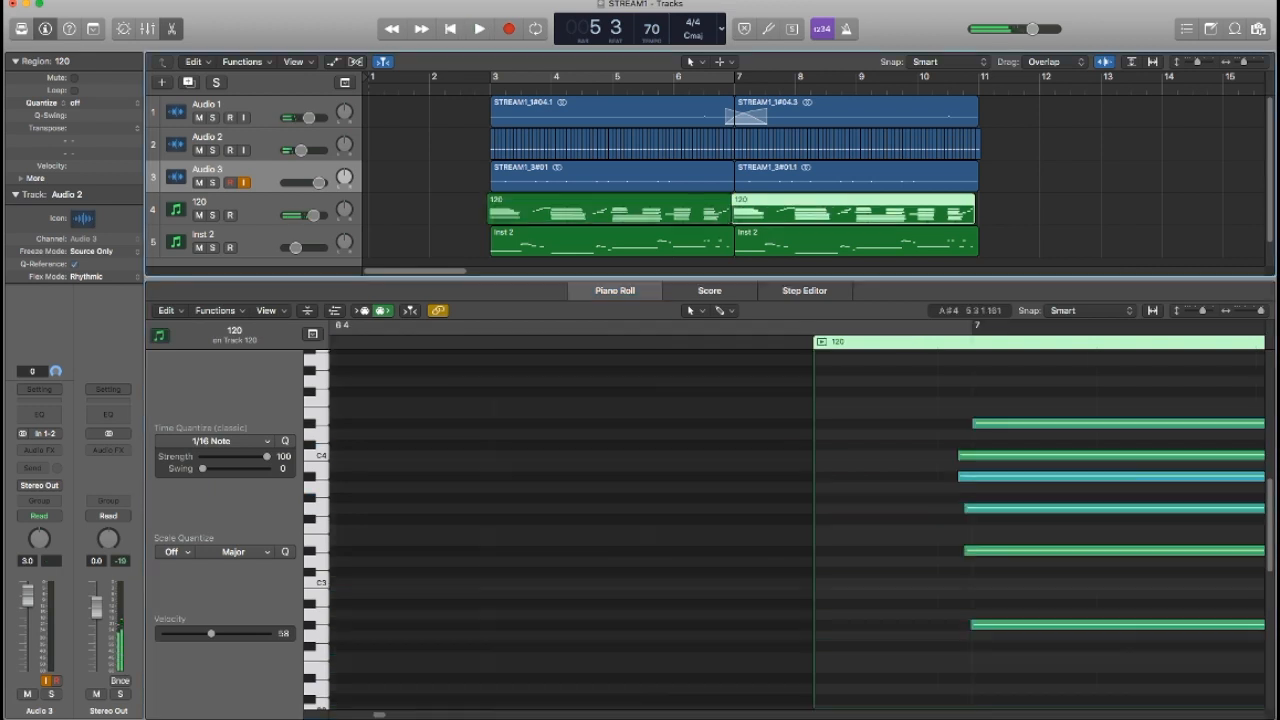
scroll(797, 515, "right", 8)
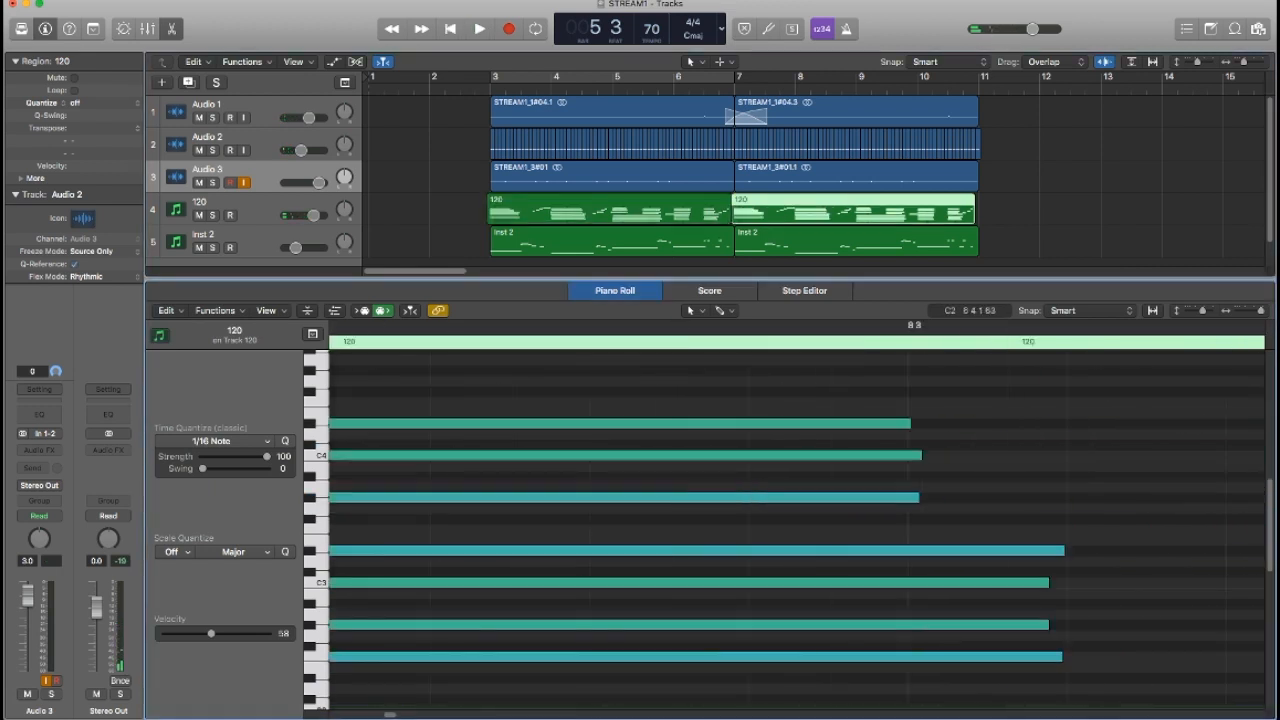
scroll(797, 515, "right", 6)
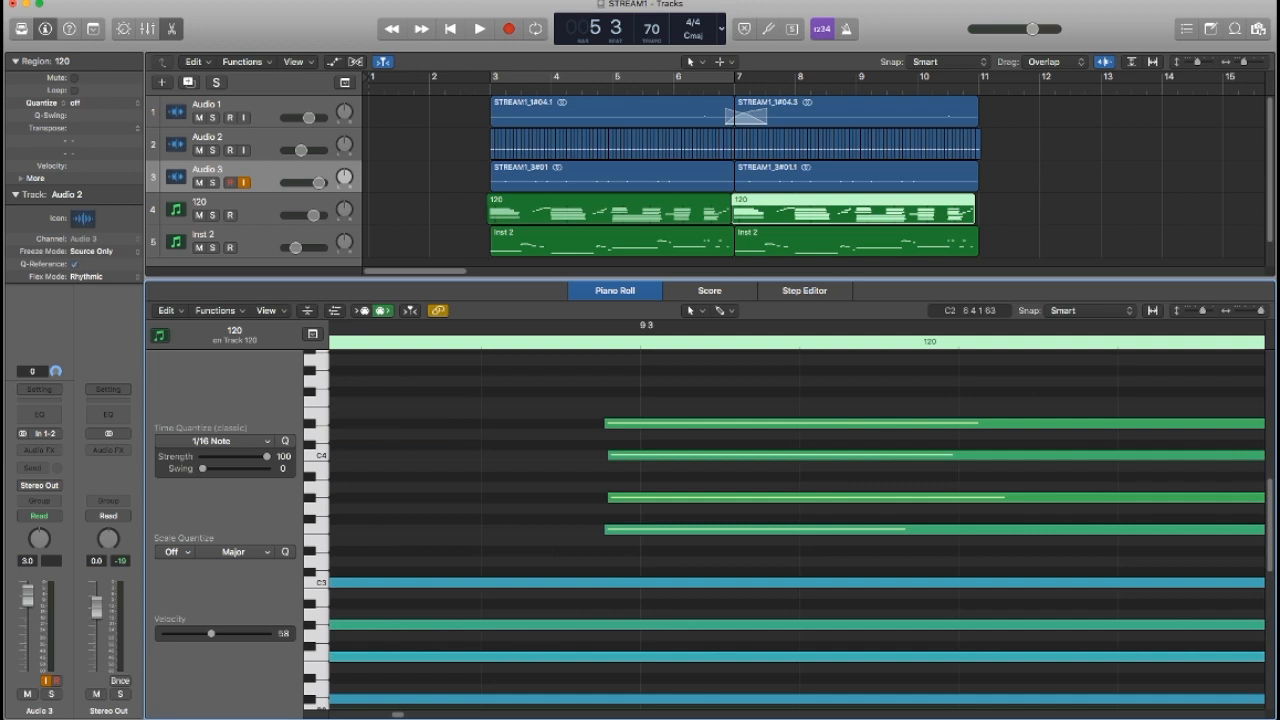
left_click_drag(651, 387, 667, 533)
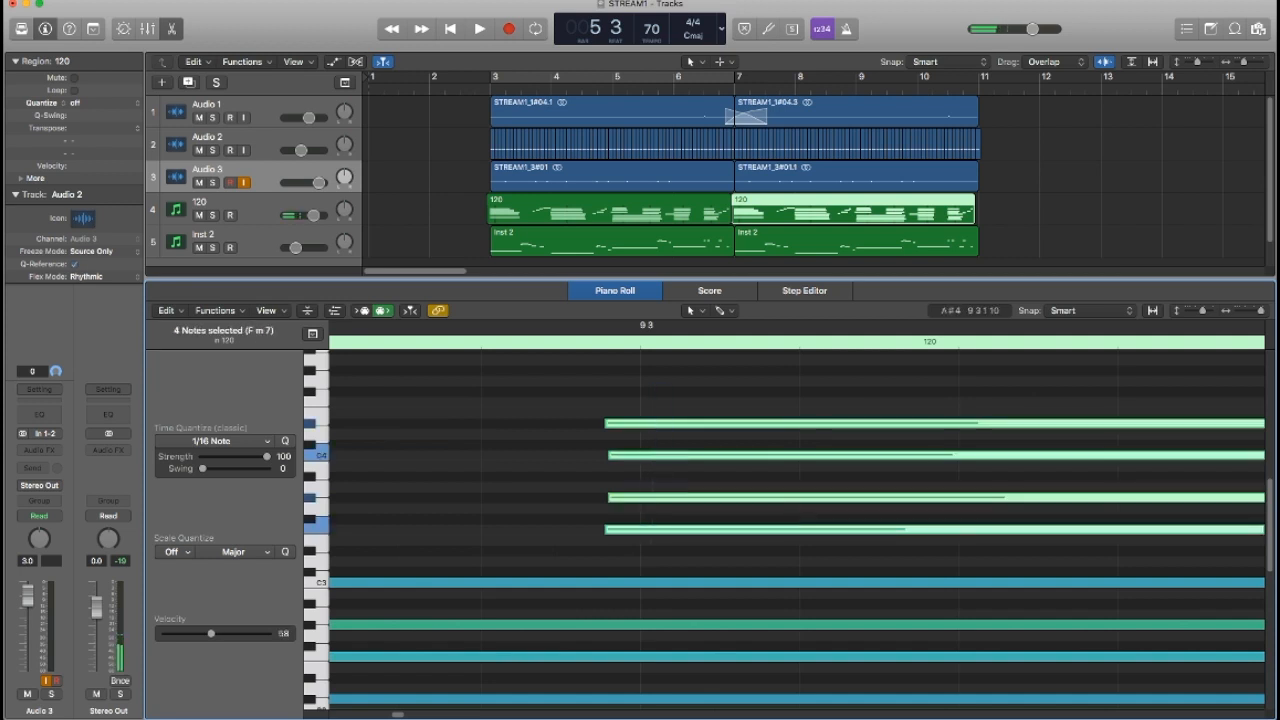
left_click_drag(607, 424, 641, 424)
left_click(640, 350)
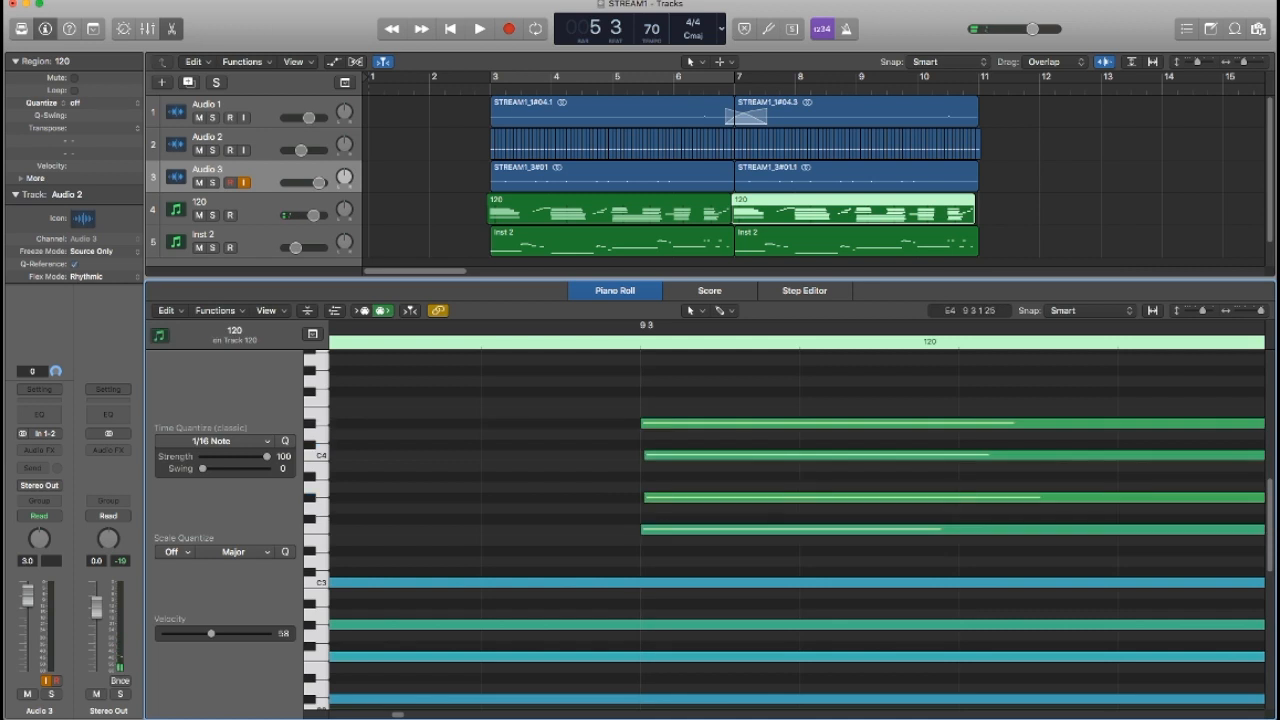
Play the arrangement, close the note editor, and add a SilverVerb effect to the Audio 3 track.
key("space")
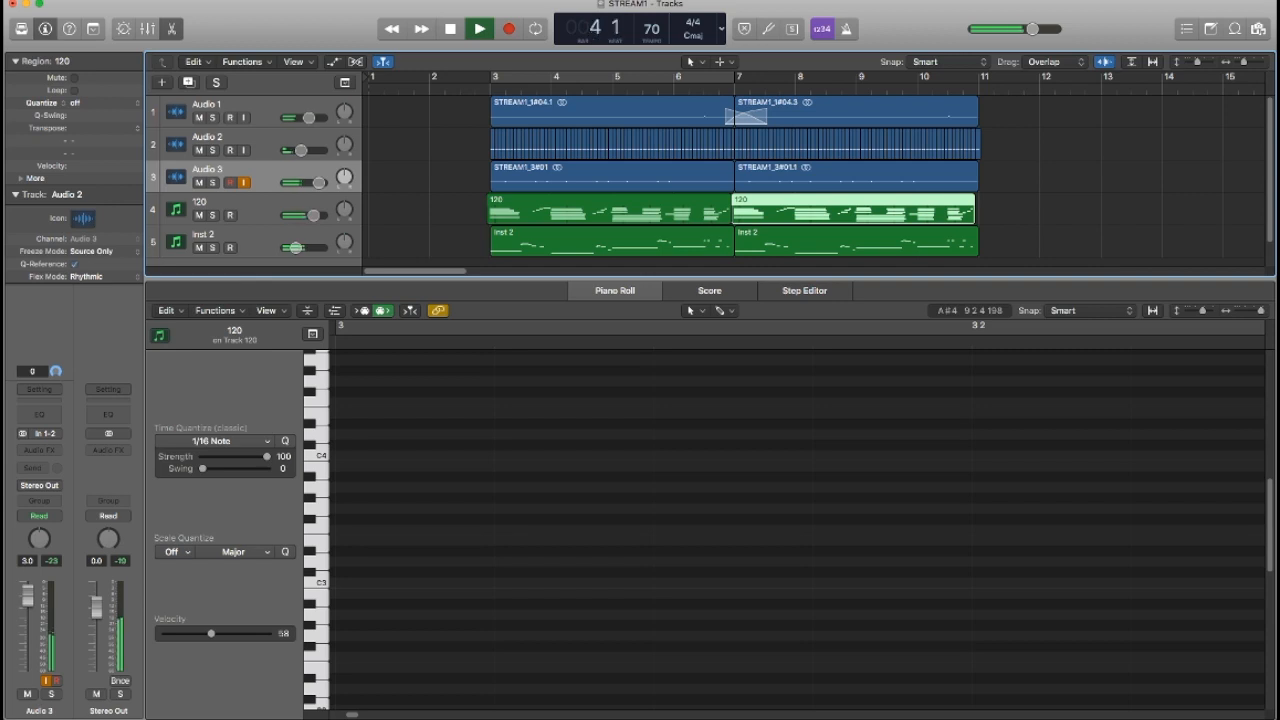
key("e")
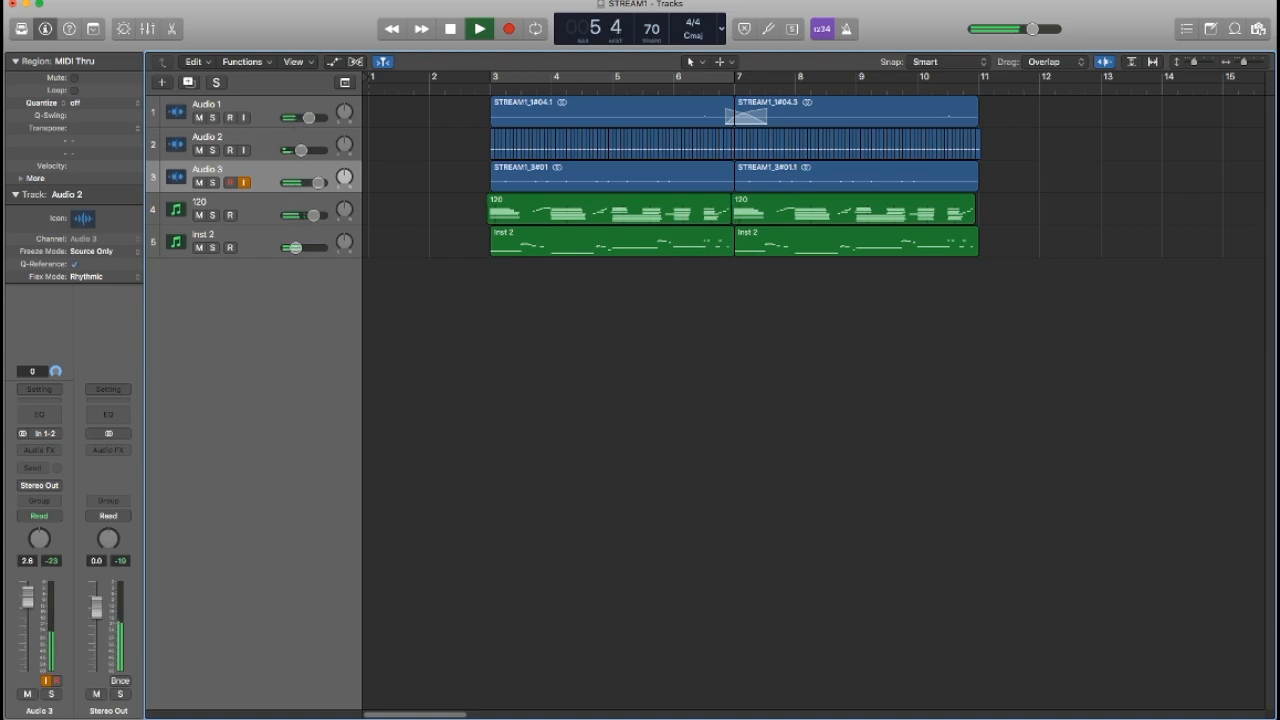
left_click(258, 171)
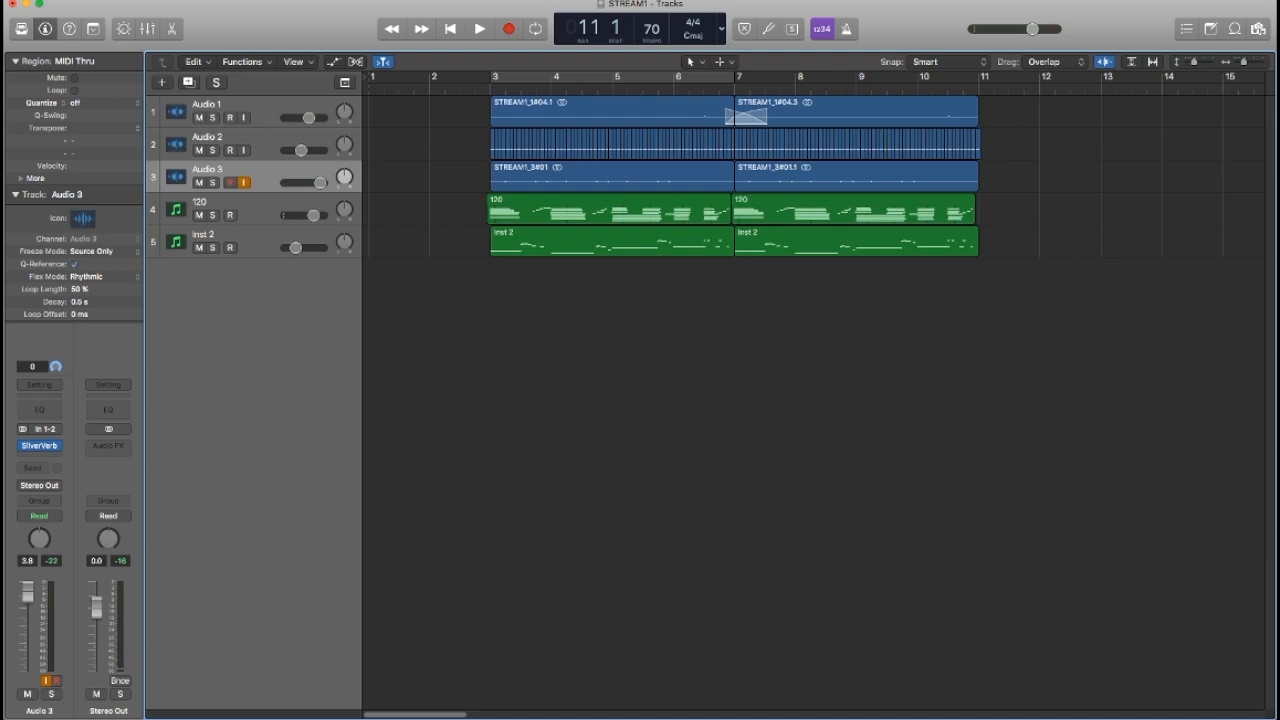
key("super+a")
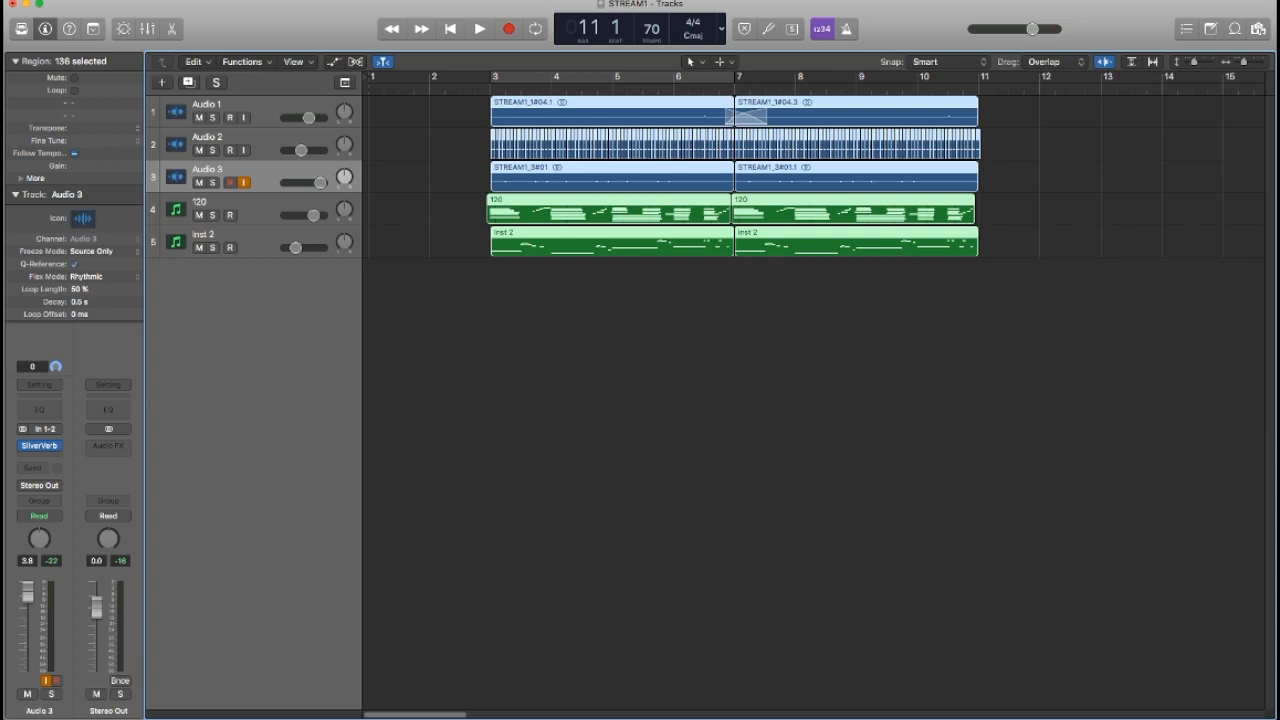
left_click_drag(966, 320, 510, 112)
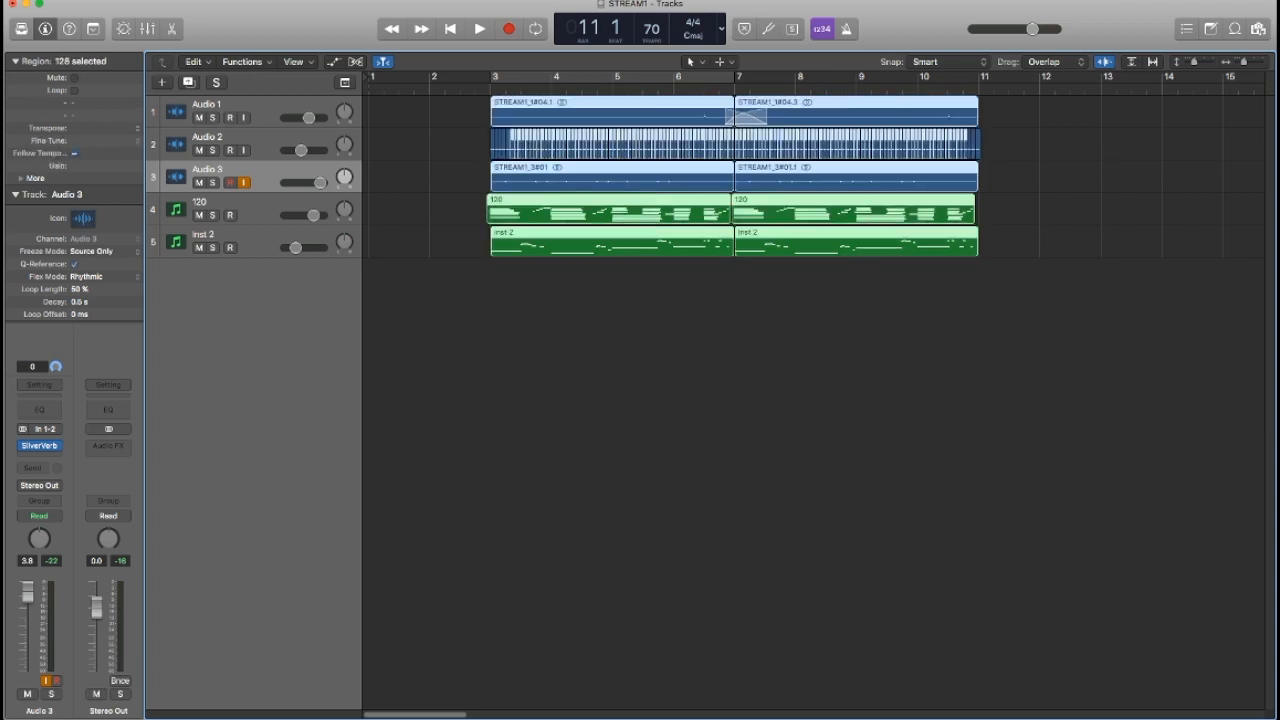
key("super+a")
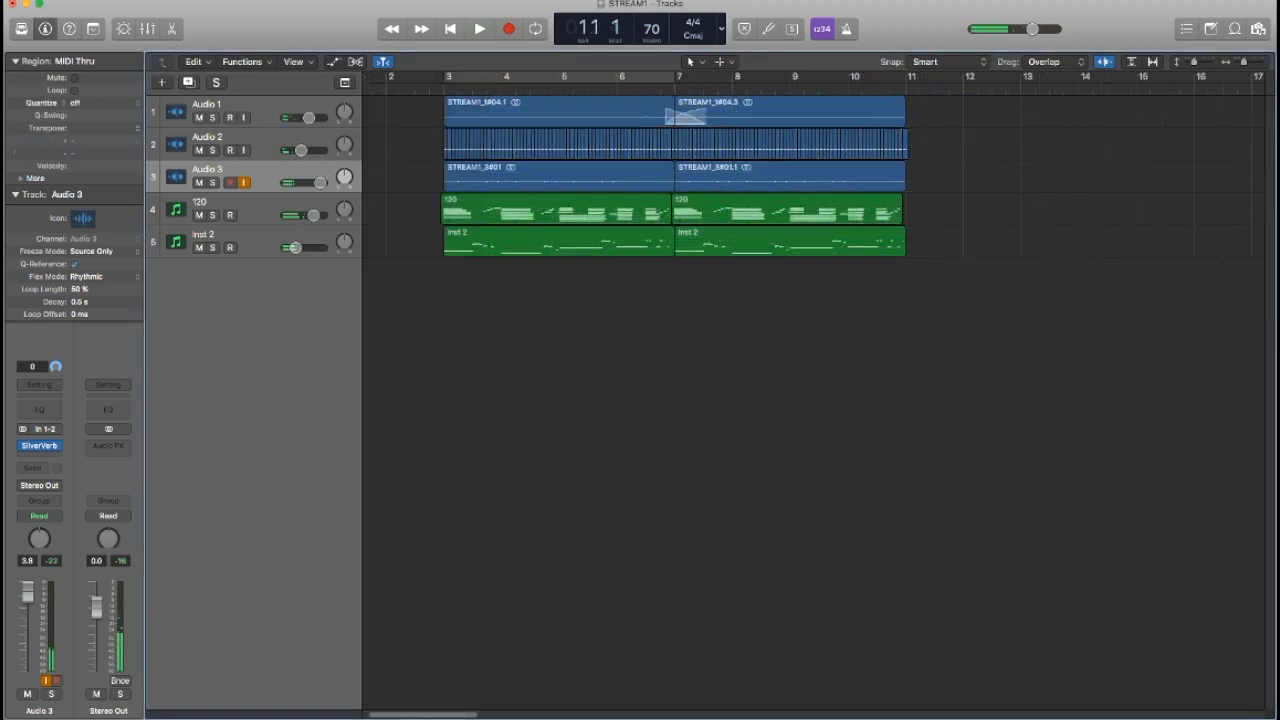
left_click(790, 241)
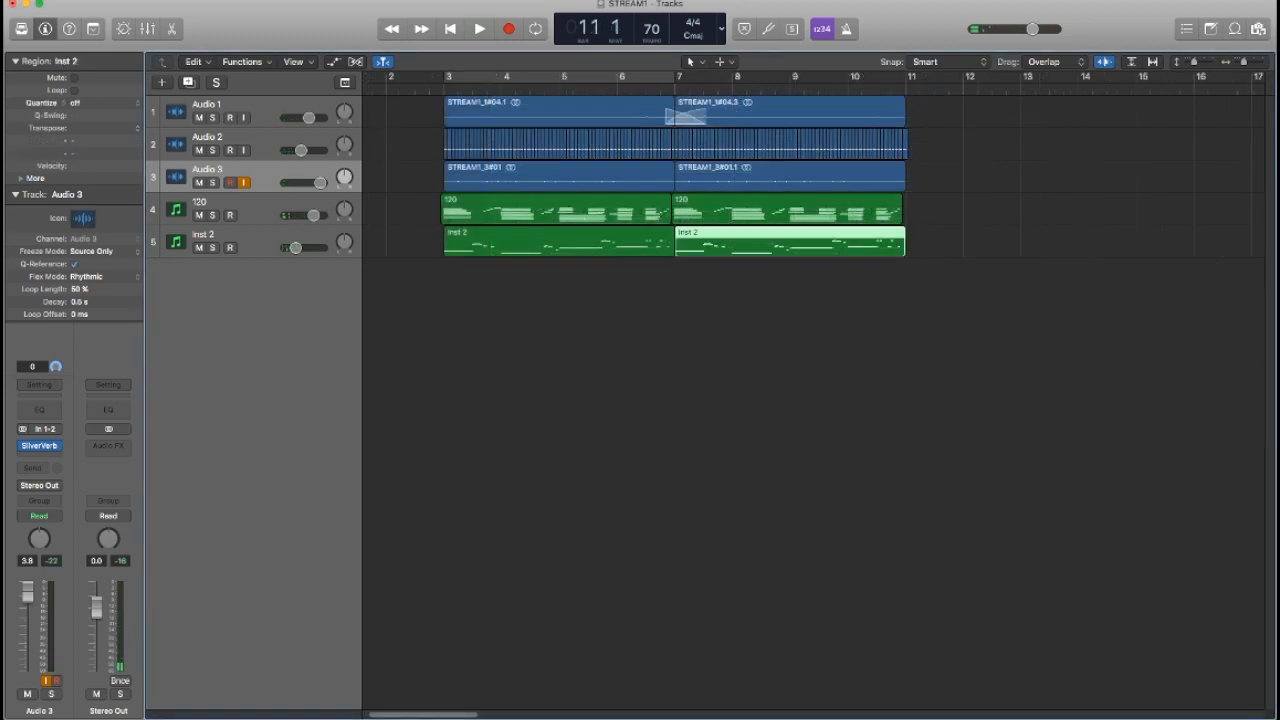
Copy the Audio 2 and Audio 3 regions to bar 11 so they run to bar 19, and play across the transition.
left_click_drag(930, 104, 499, 180)
left_click_drag(499, 118, 436, 144)
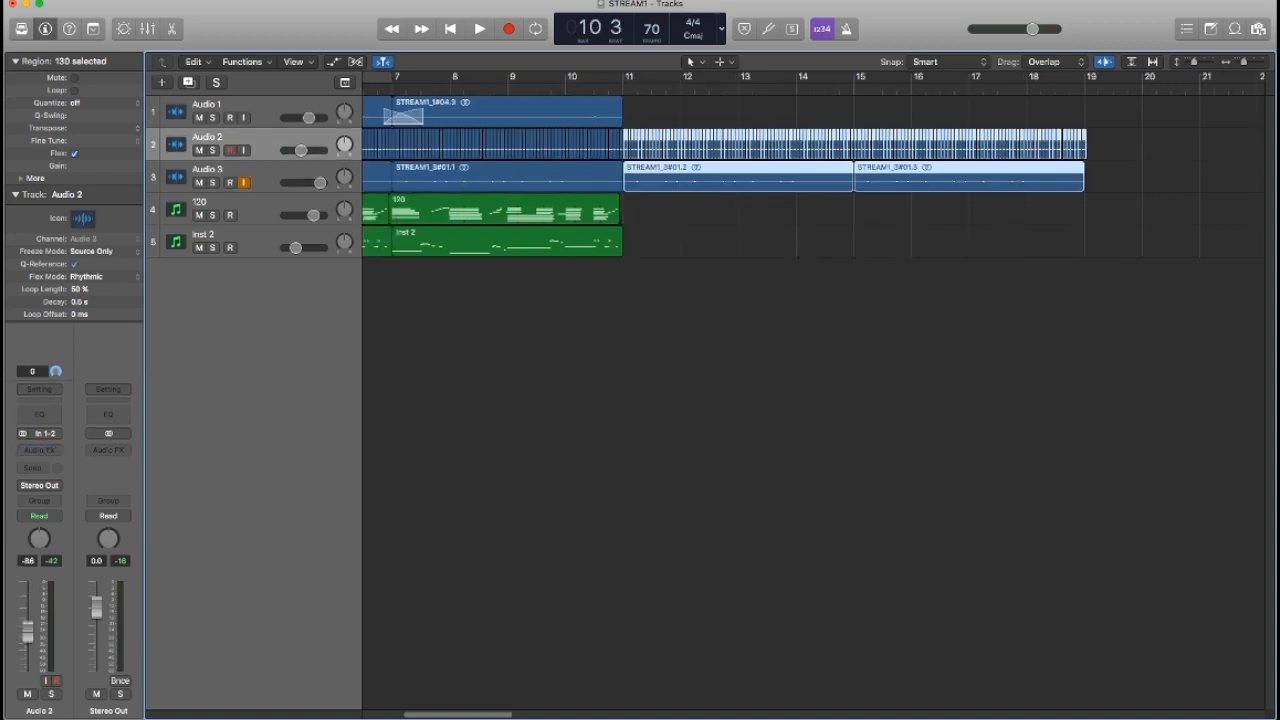
key("space")
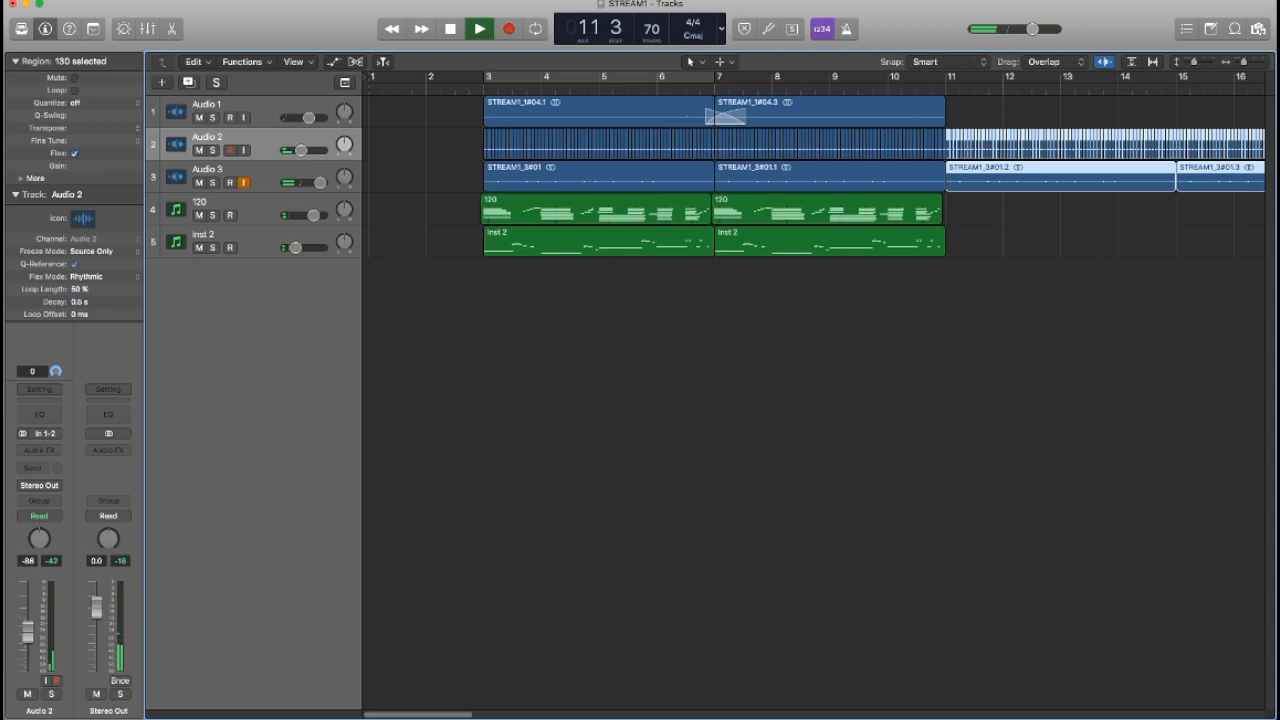
key("space")
key("comma")
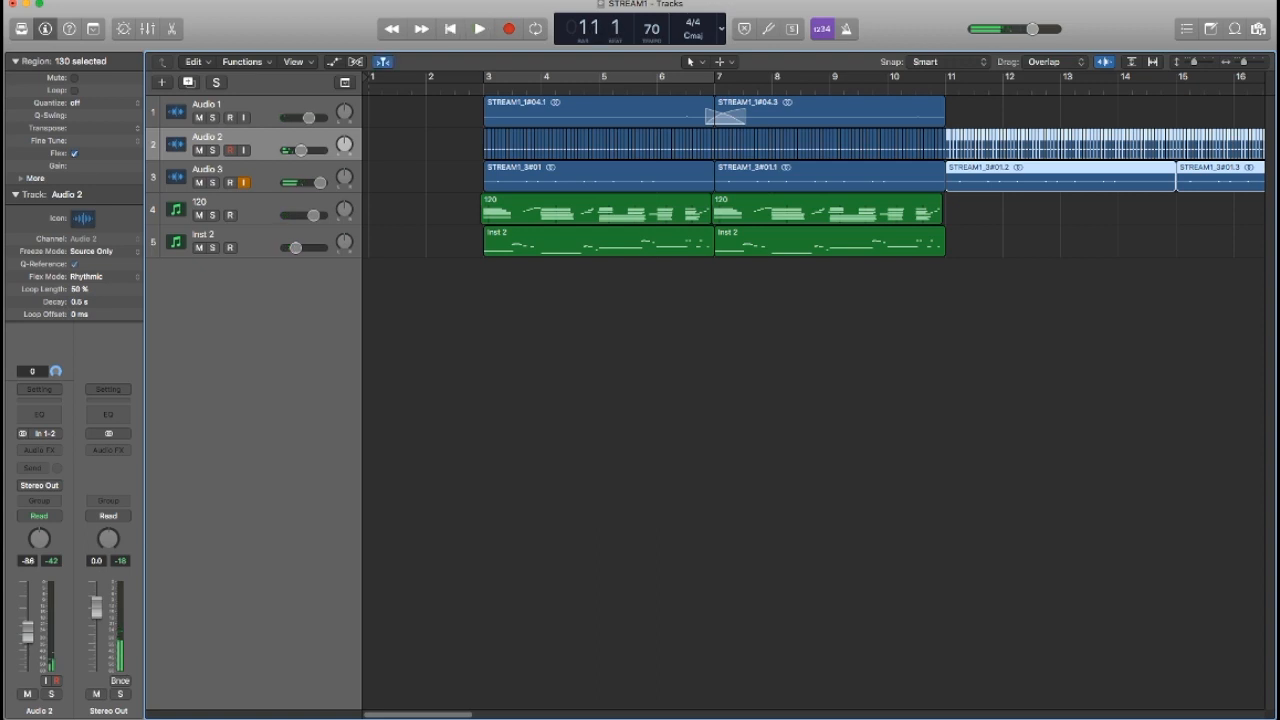
Record a further part on the 120 track from bar 11 to bar 19, and play back the transition.
left_click(255, 203)
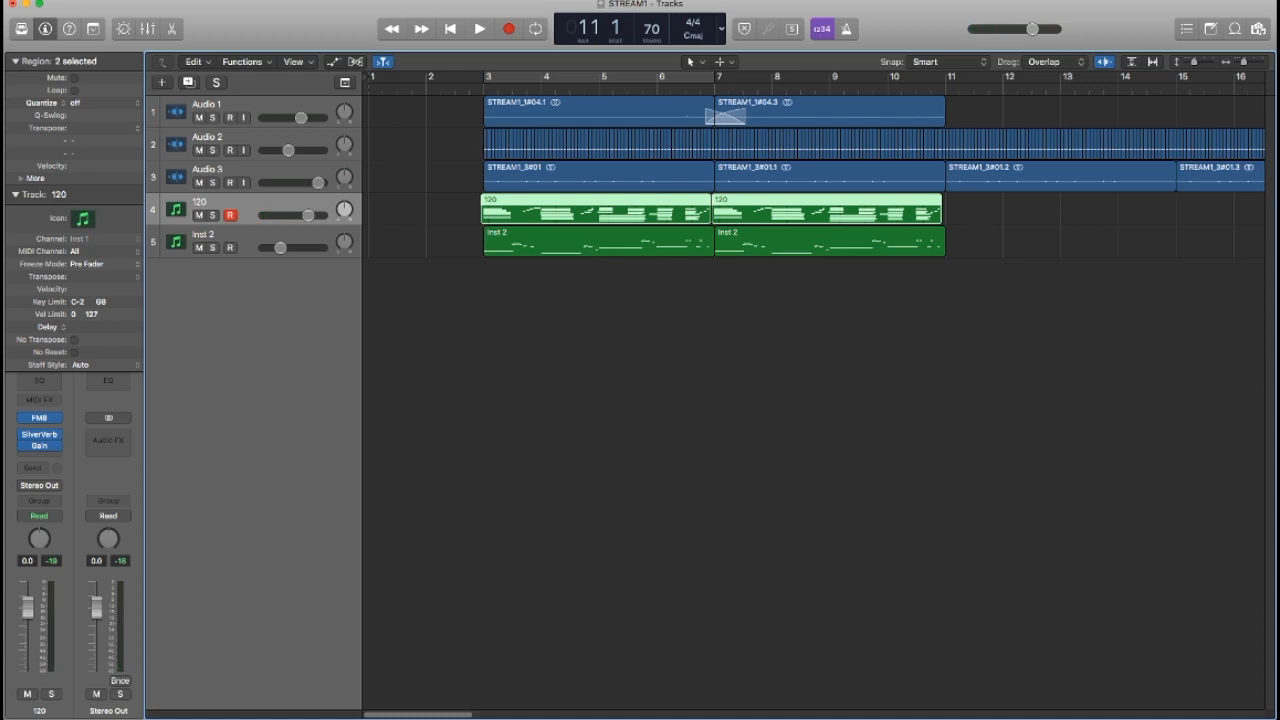
key("shift+d")
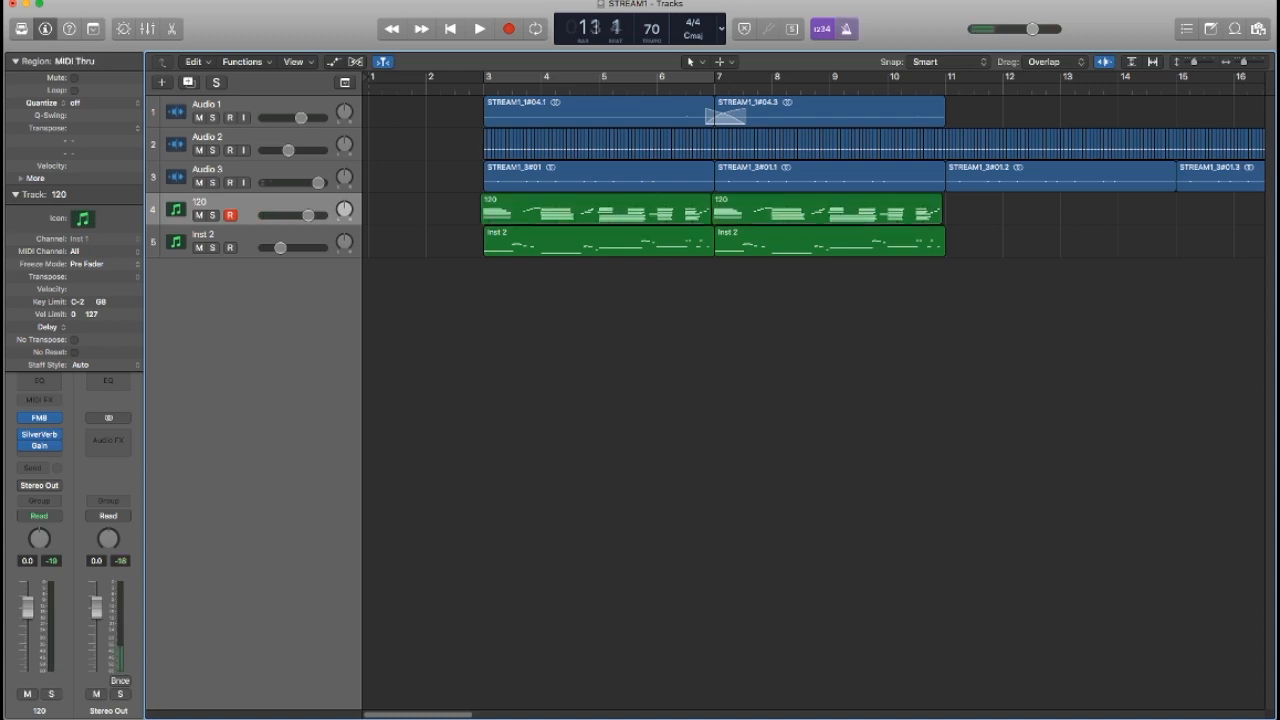
key("space")
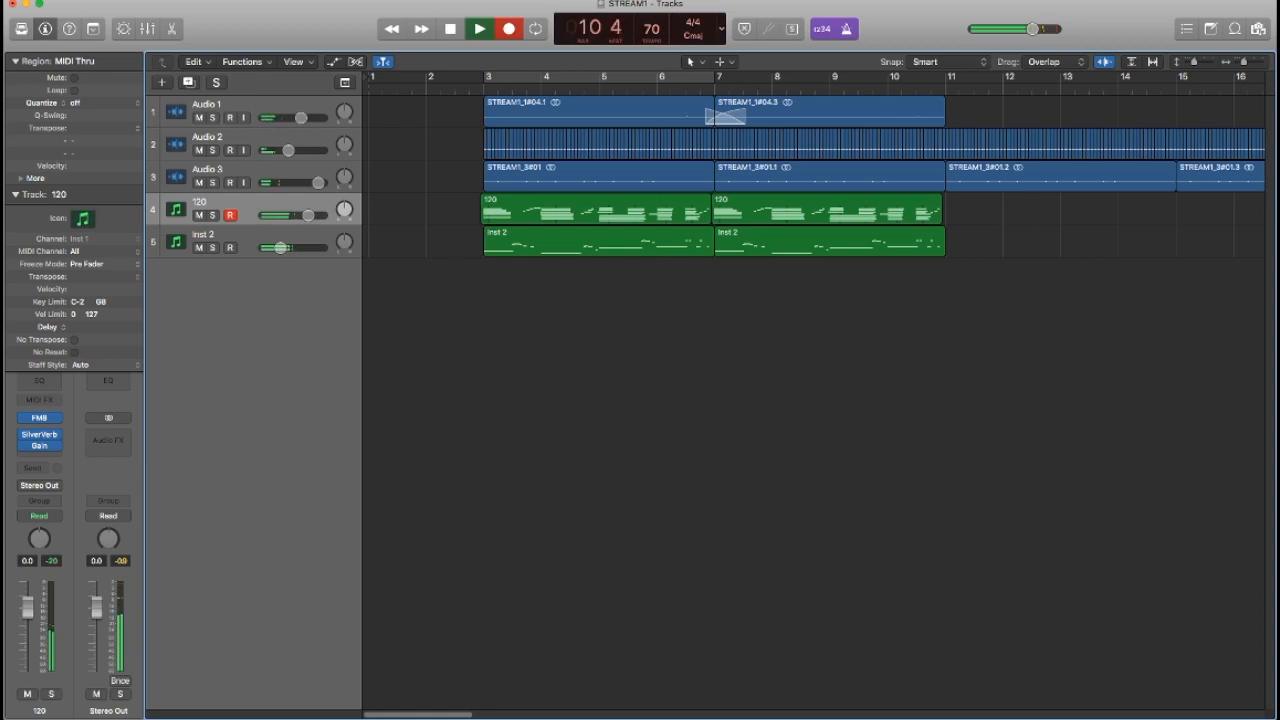
key("r")
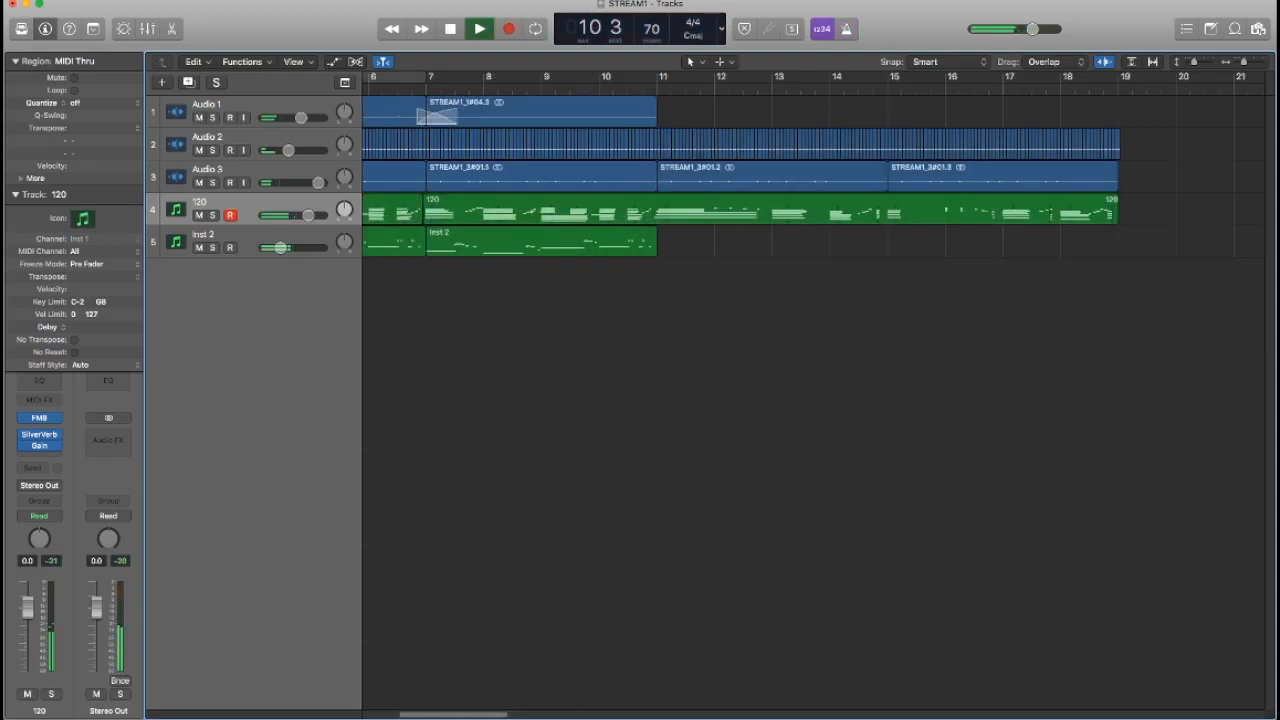
key("space")
Extend the last Audio 1 region to just past bar 11 beat 2 and add a short fade-out at its end.
left_click_drag(655, 118, 673, 118)
key("space")
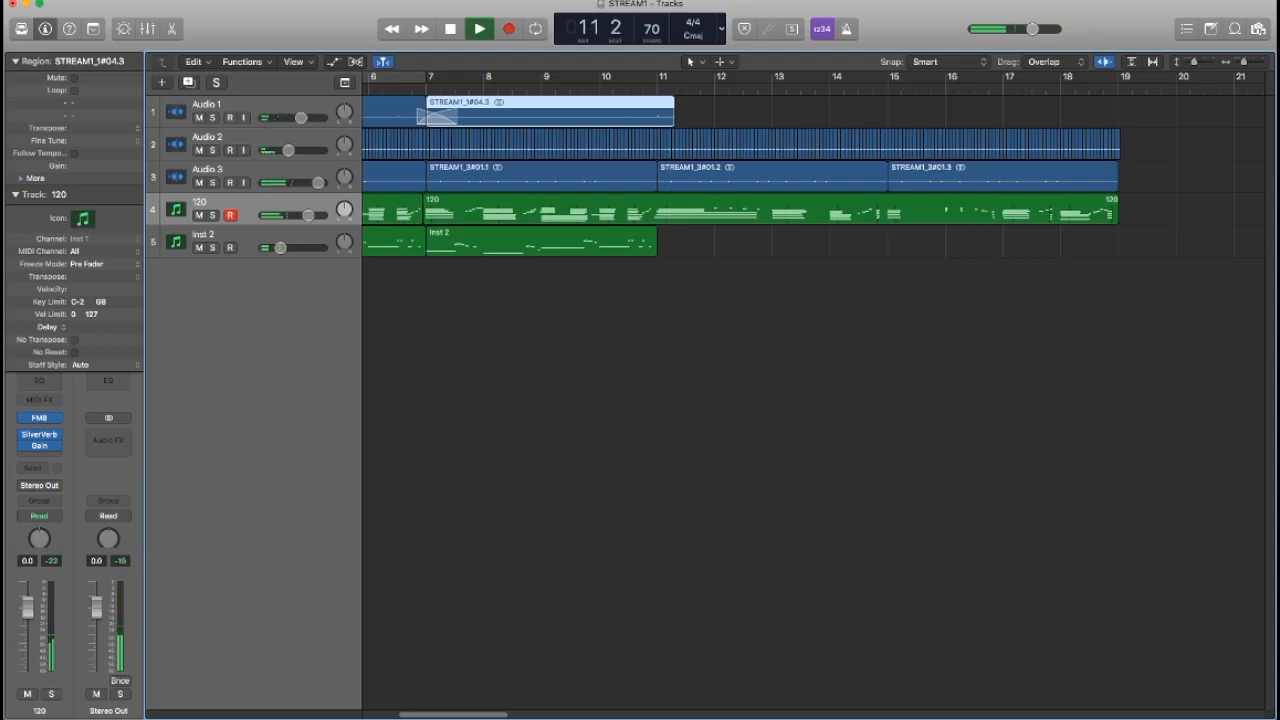
key("space")
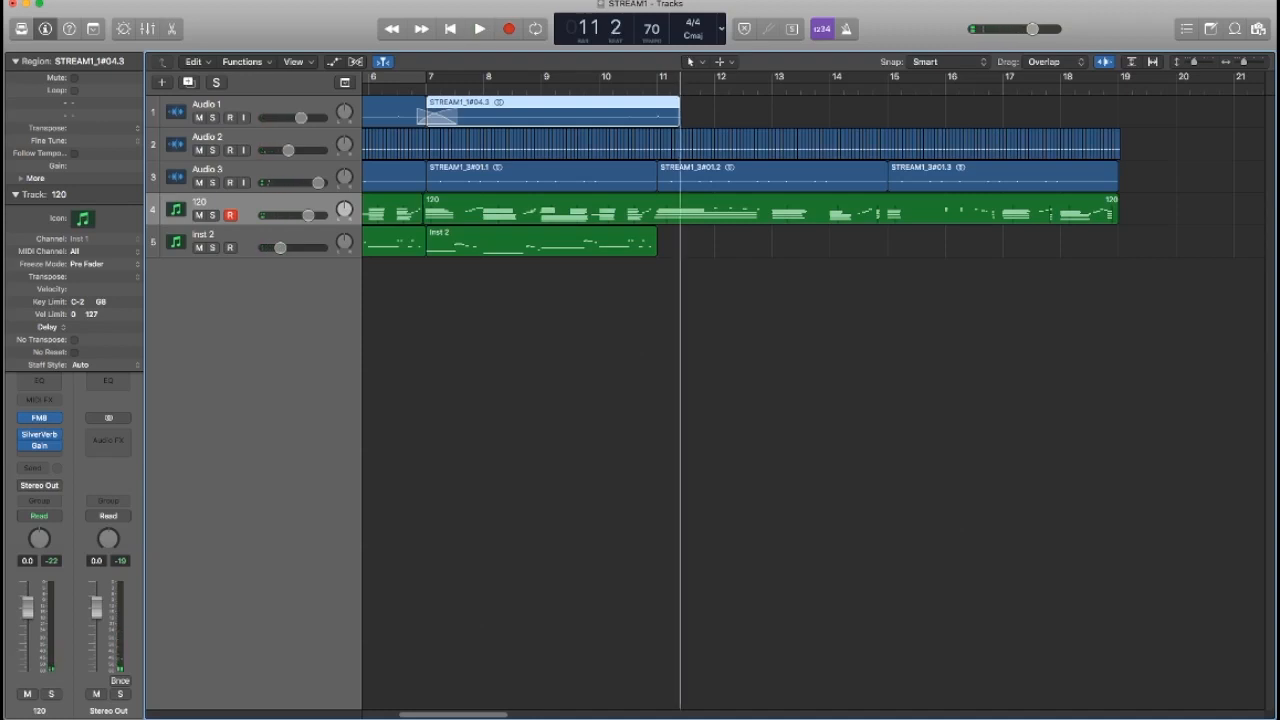
key("space")
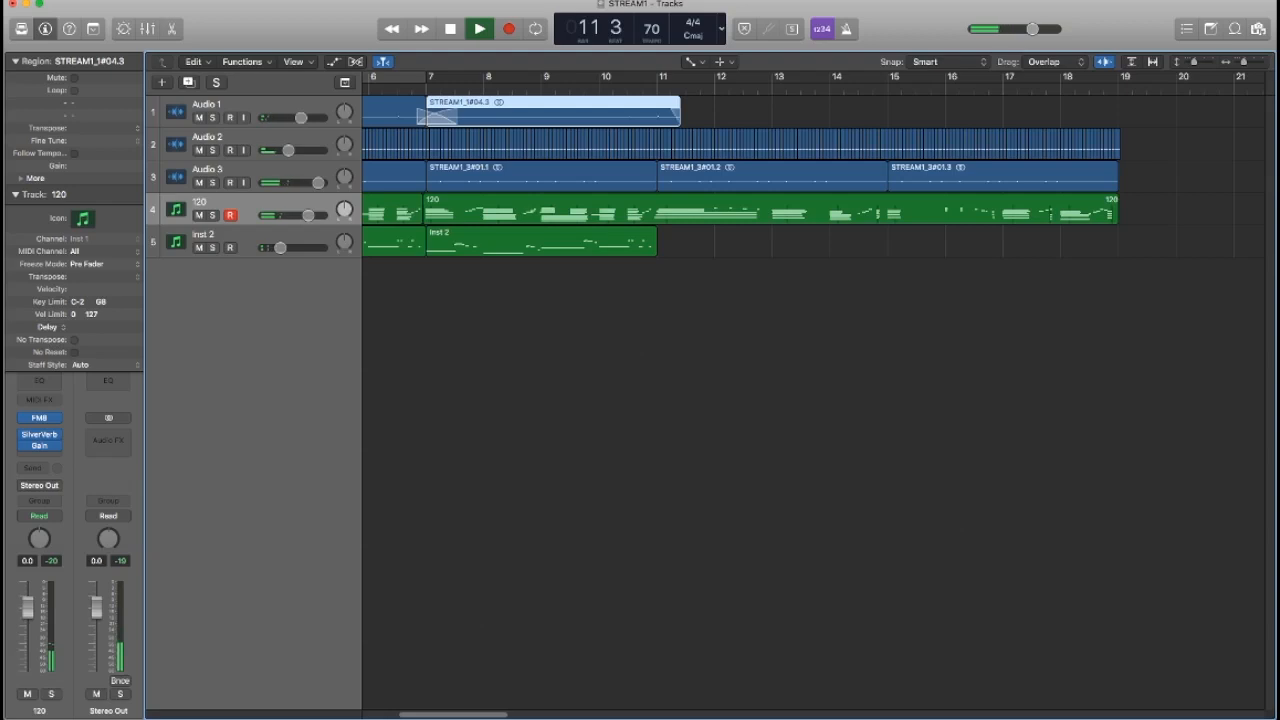
key("t")
key("t")
left_click(700, 330)
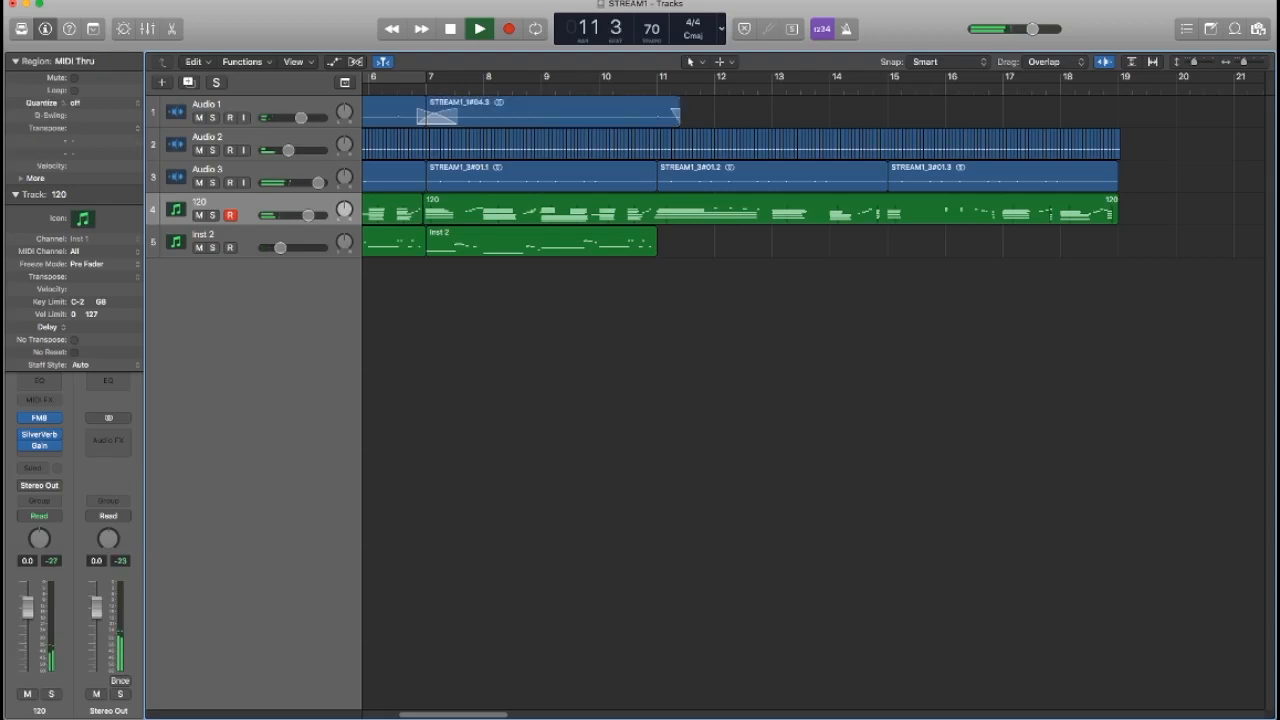
Create a new audio track with the same setup as Audio 3 and record a part on it from bar 11 to just past bar 13.
left_click(225, 170)
key("space")
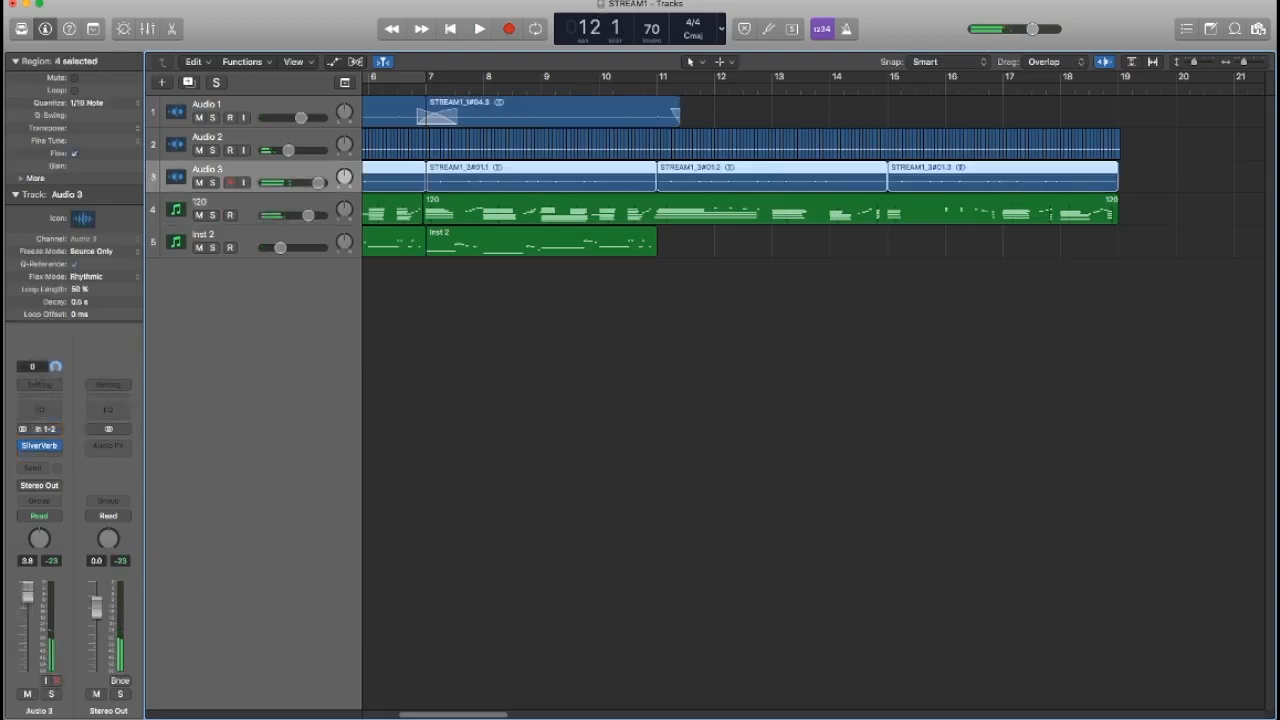
key("super+d")
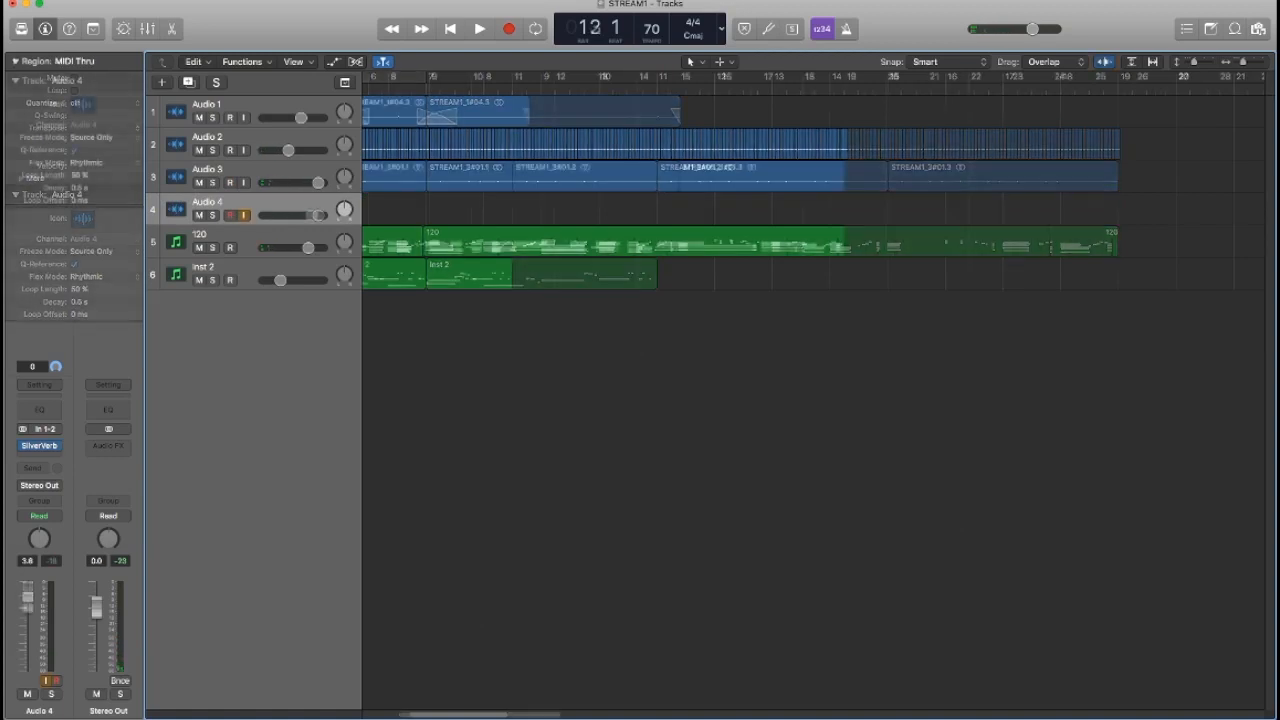
key("r")
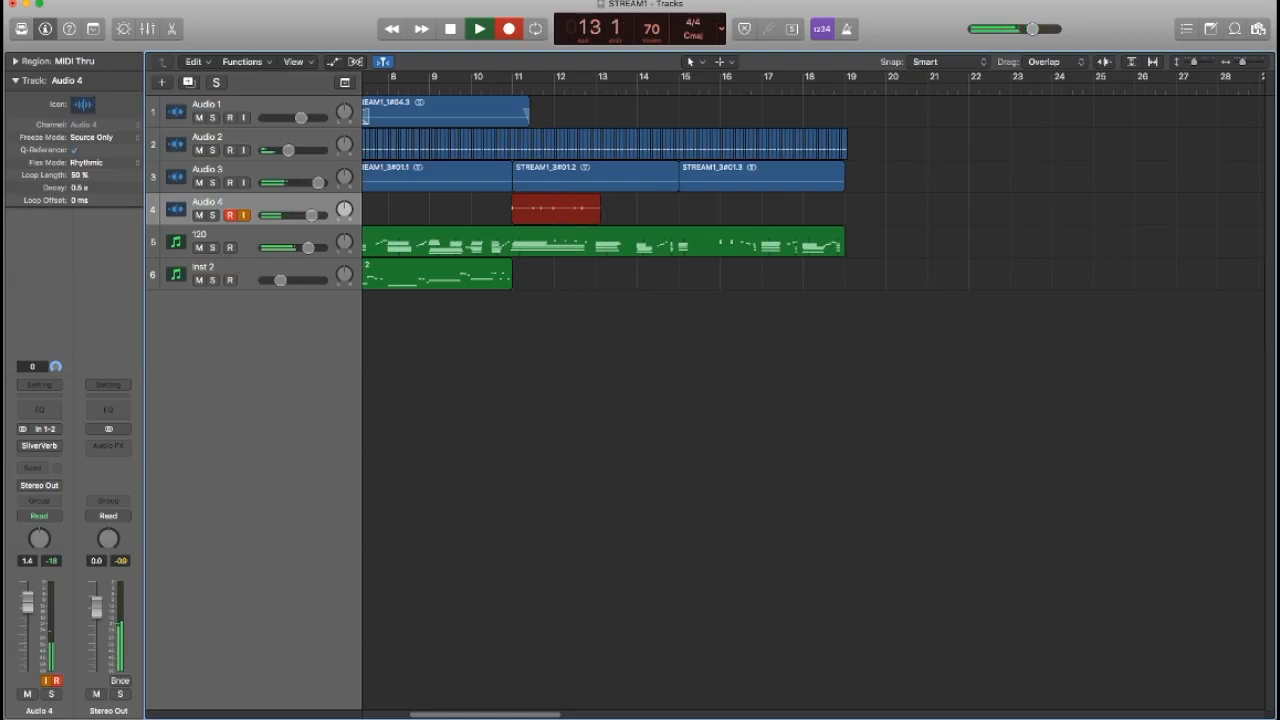
key("space")
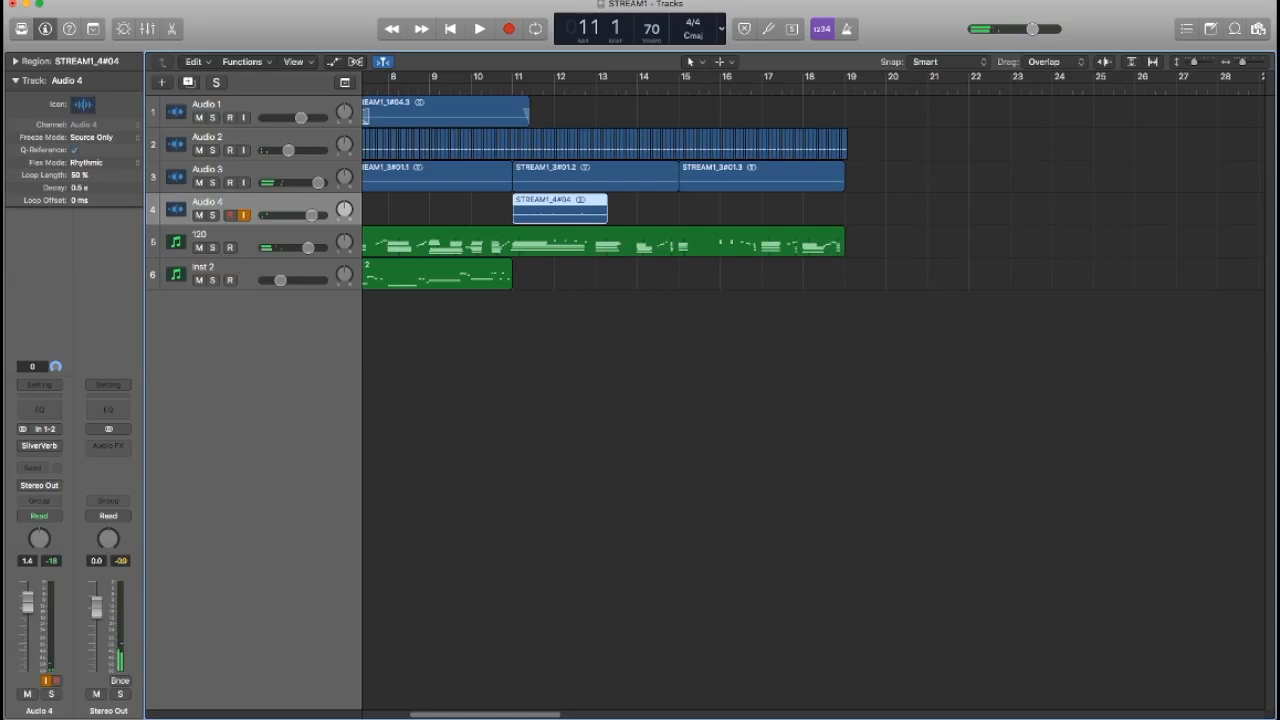
Extend the new Audio 4 region's start to just before bar 11, quantize it to 1/16 Note, and play it back.
key("comma")
key("comma")
key("comma")
key("space")
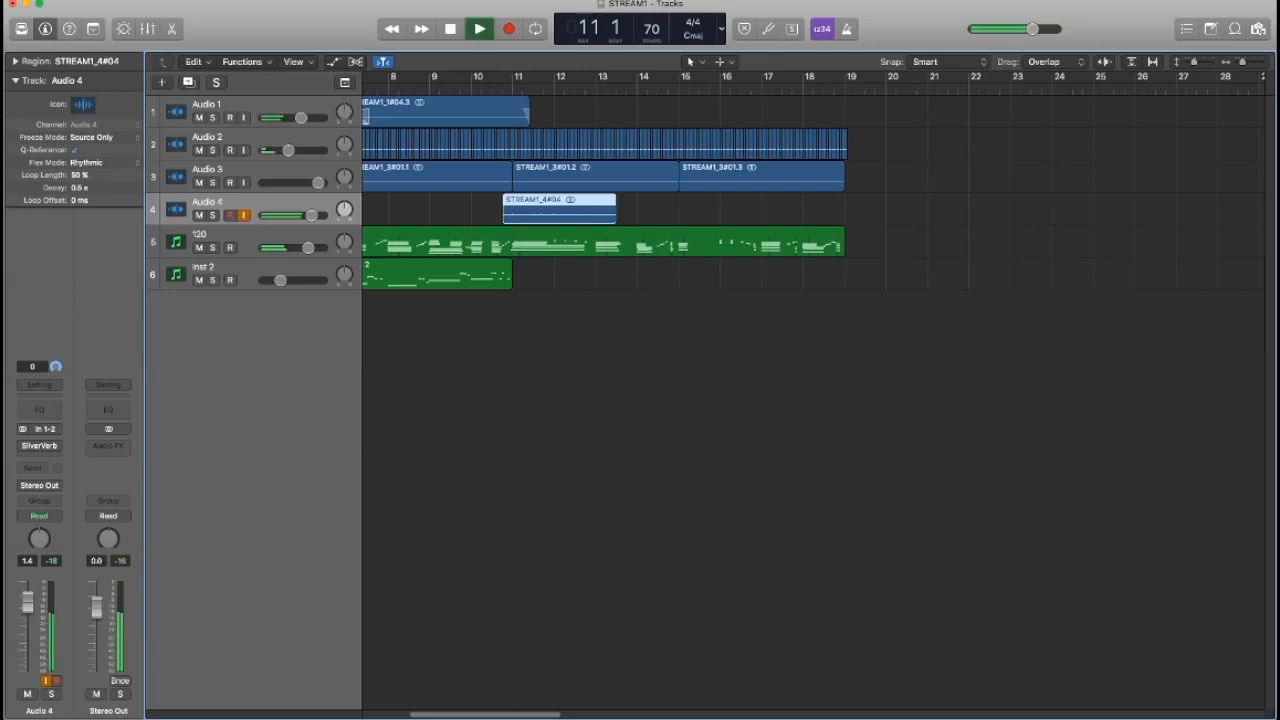
left_click(15, 62)
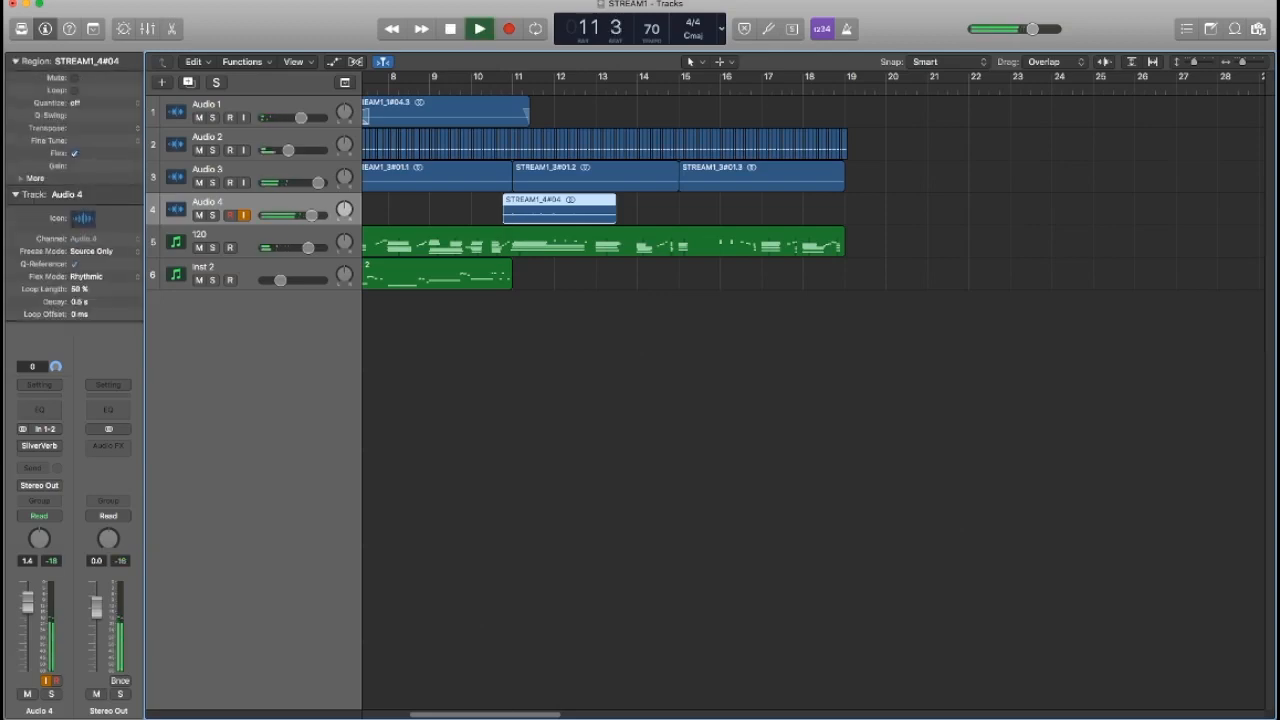
key("space")
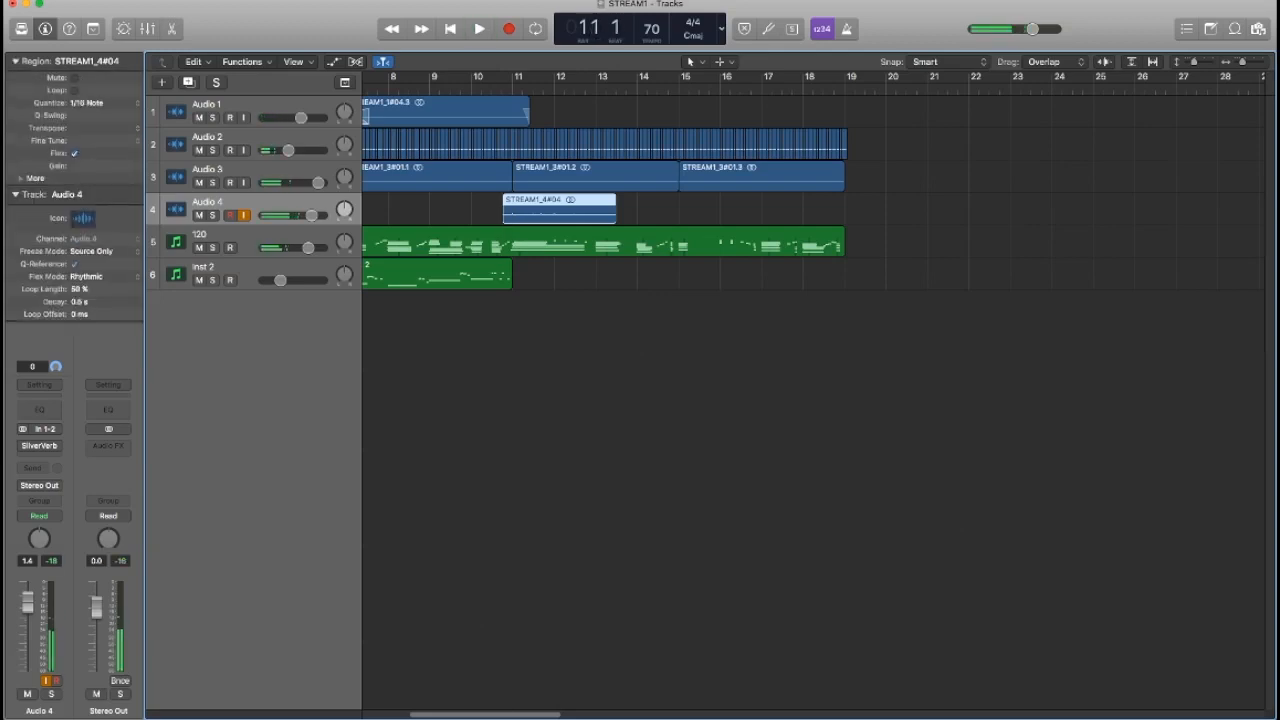
key("space")
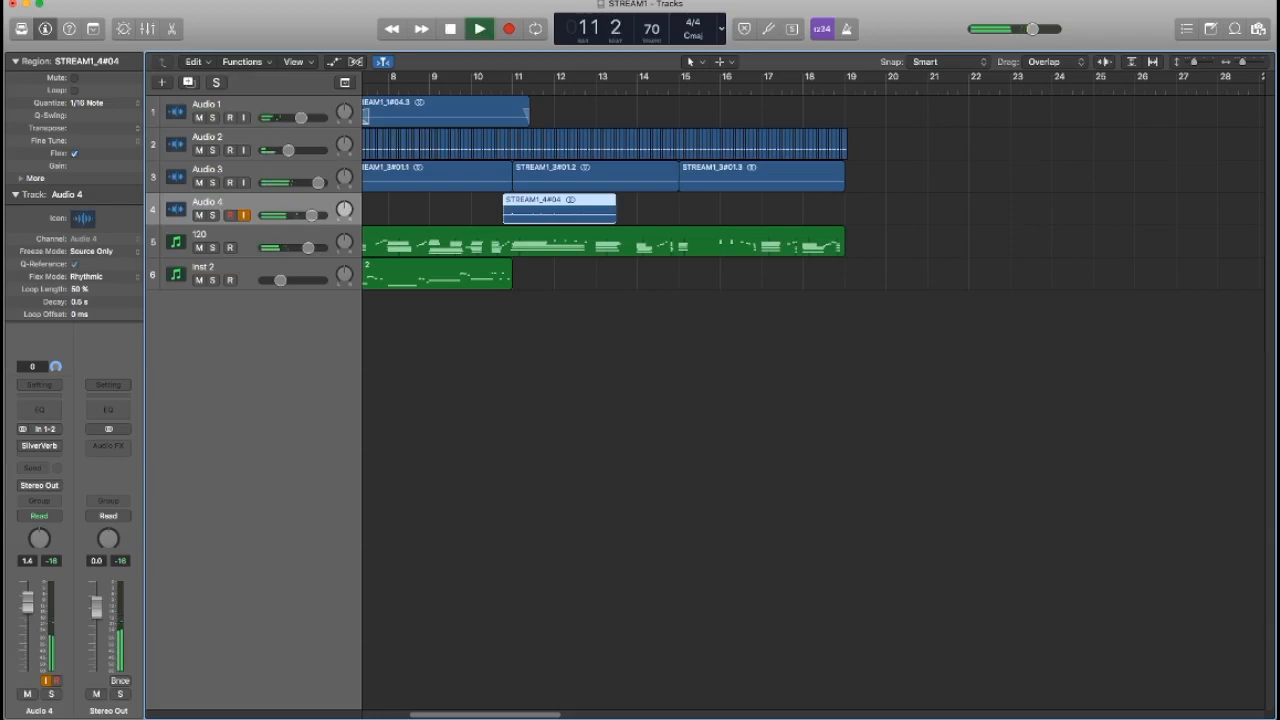
Check the Audio 4 region's flex markers and trim its start to bar 11.
key("super+Right")
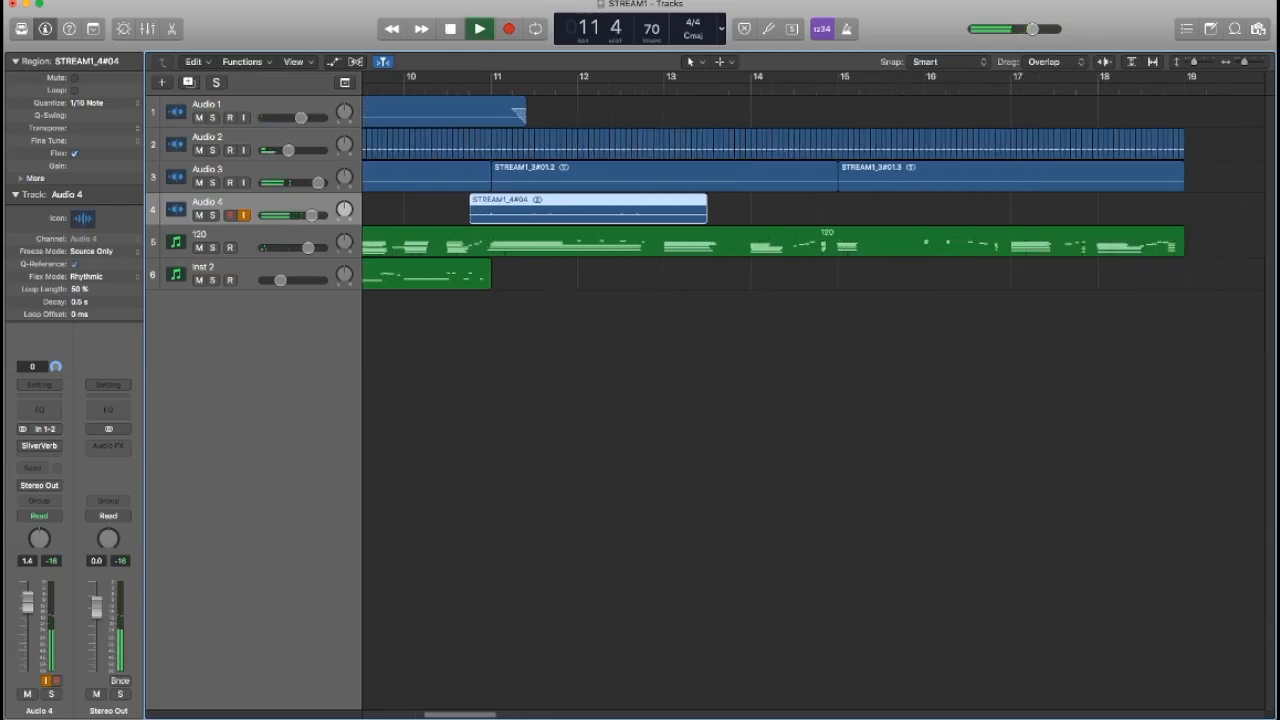
key("super+f")
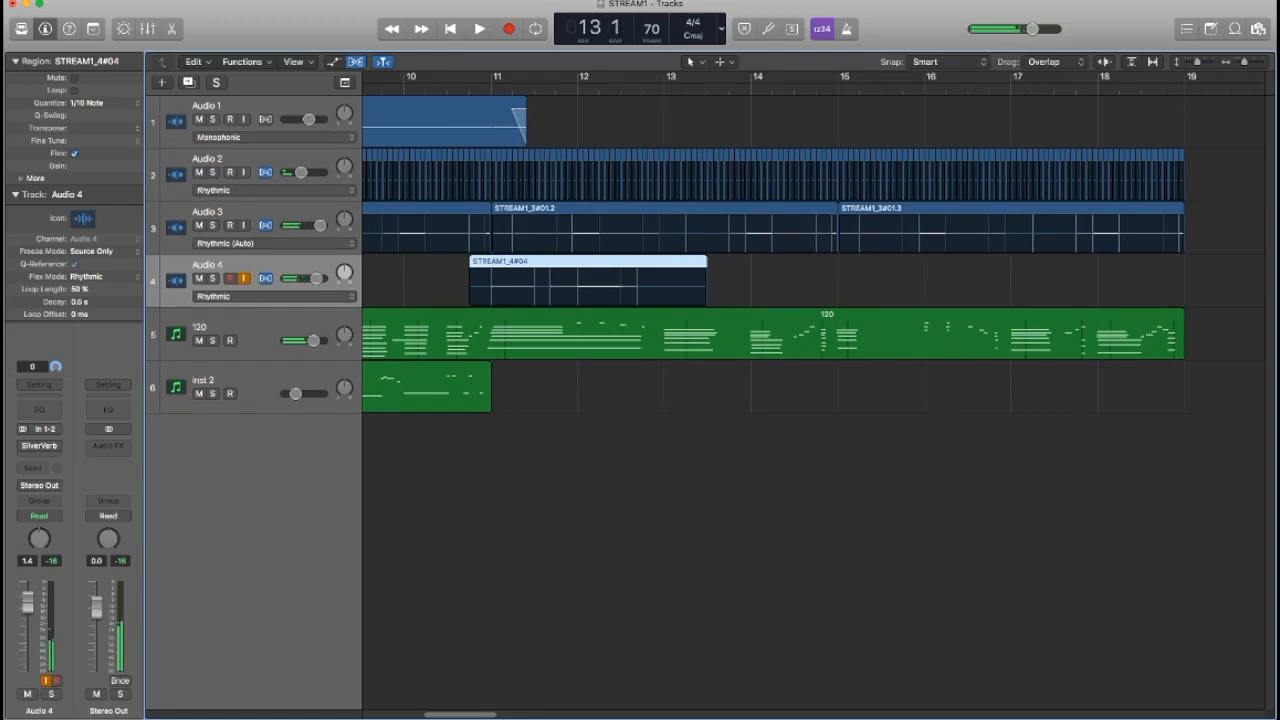
key("super+f")
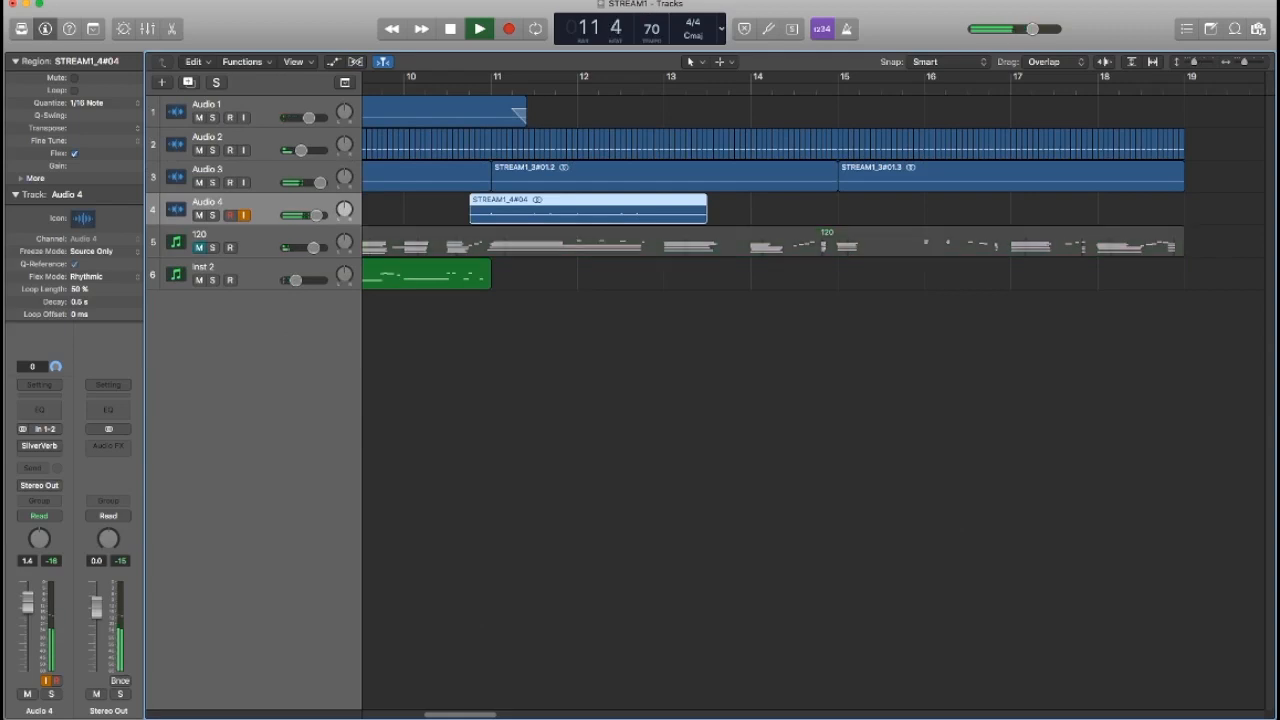
left_click_drag(471, 208, 492, 208)
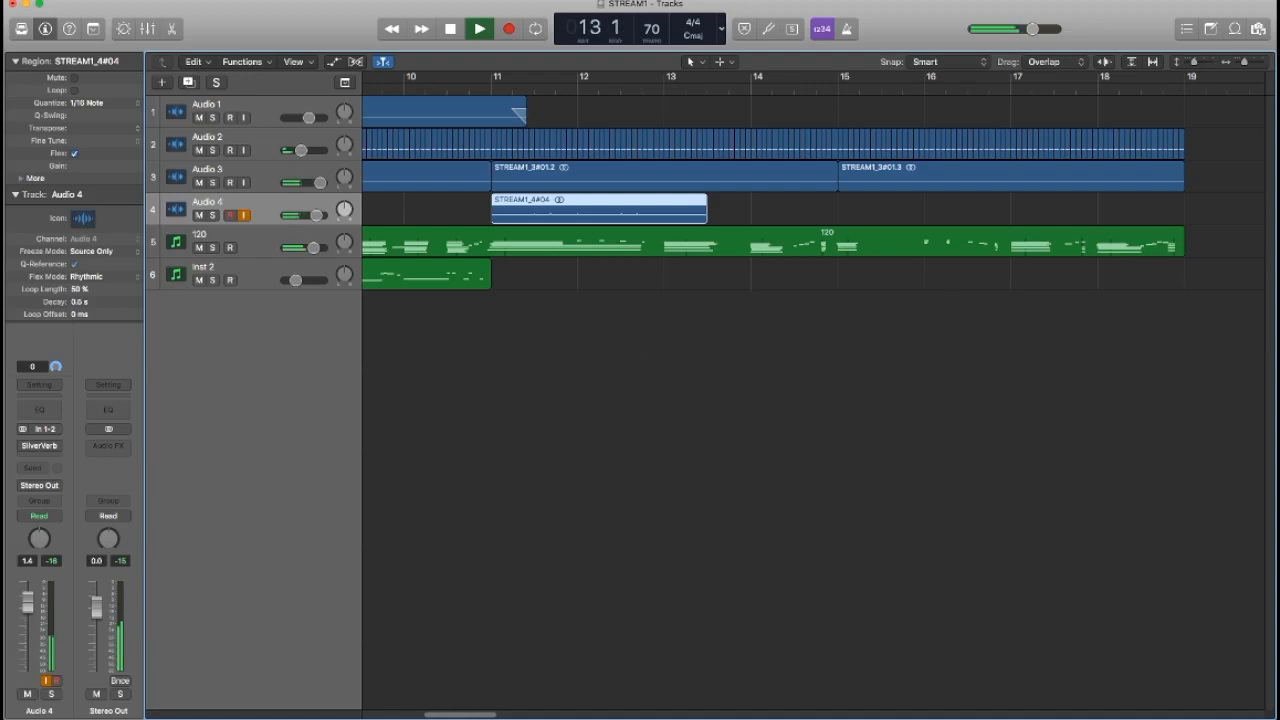
Shorten the Audio 4 region to end at bar 13 and repeat it so the copies run to bar 19.
key("]")
key("super+r")
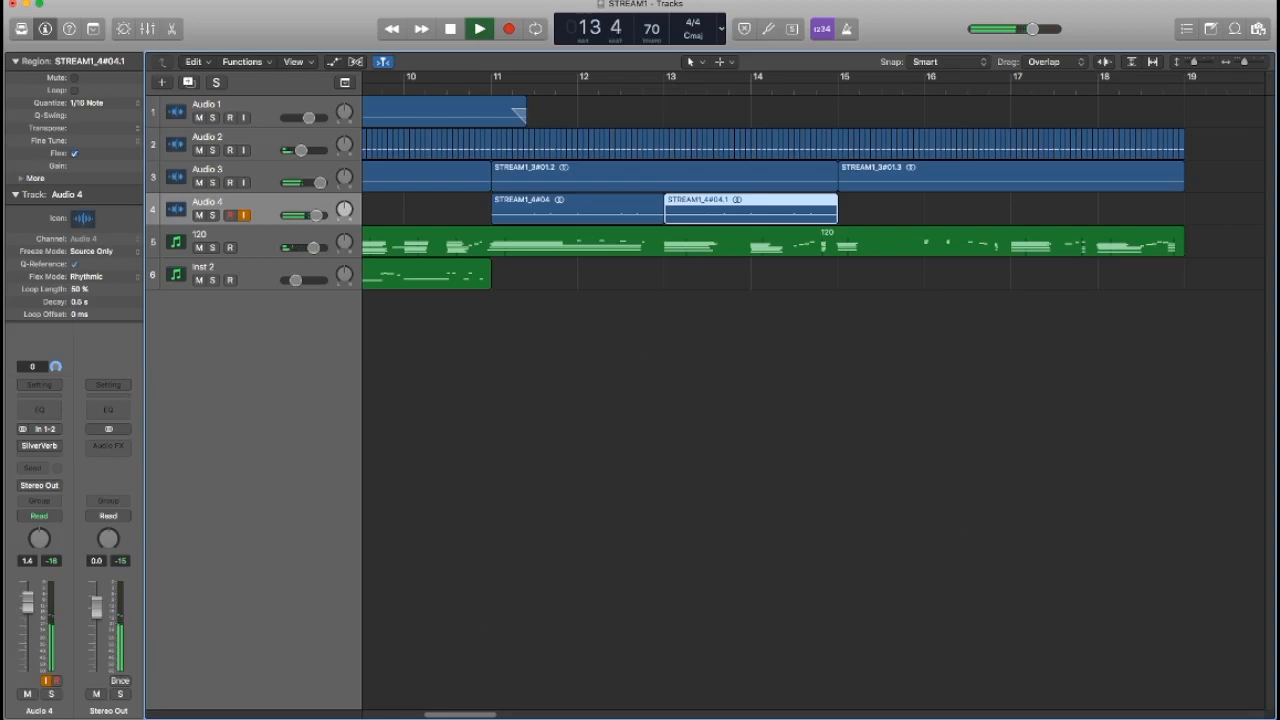
key("shift+Left")
key("super+r")
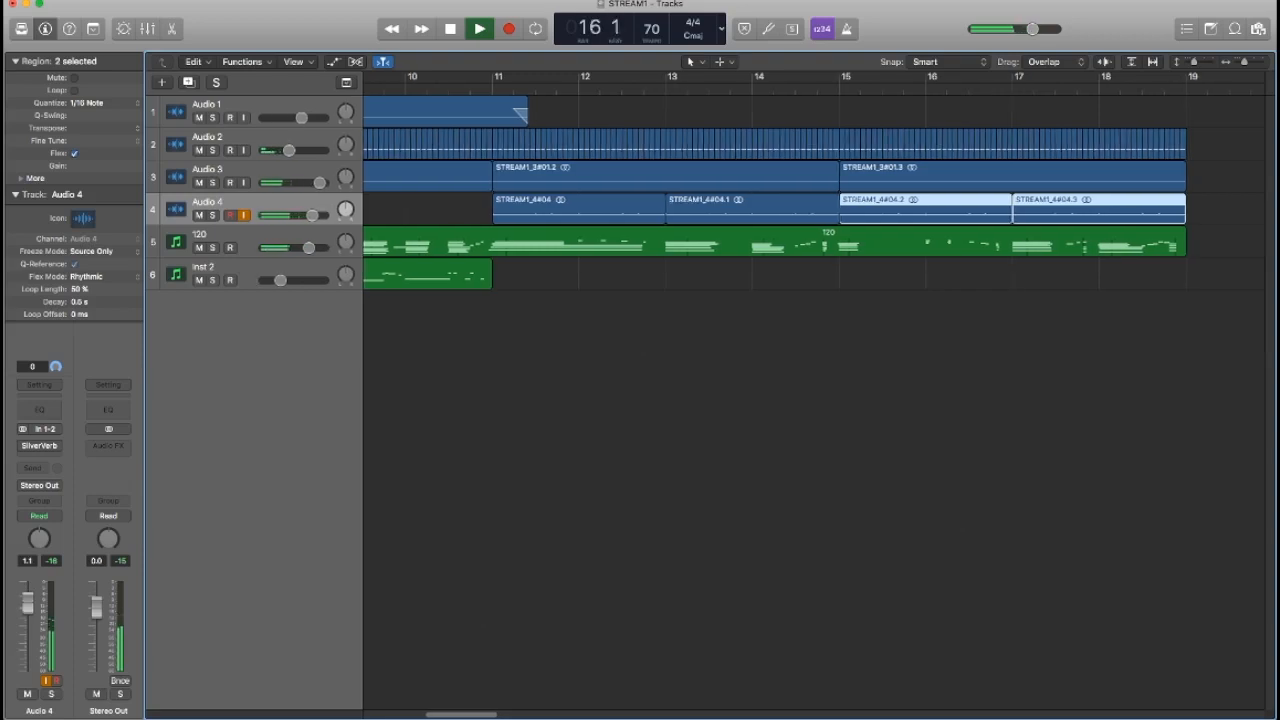
Play the repeated Audio 4 regions up to bar 19 with the track's volume at 1.1 dB, and stop playback.
left_click(250, 203)
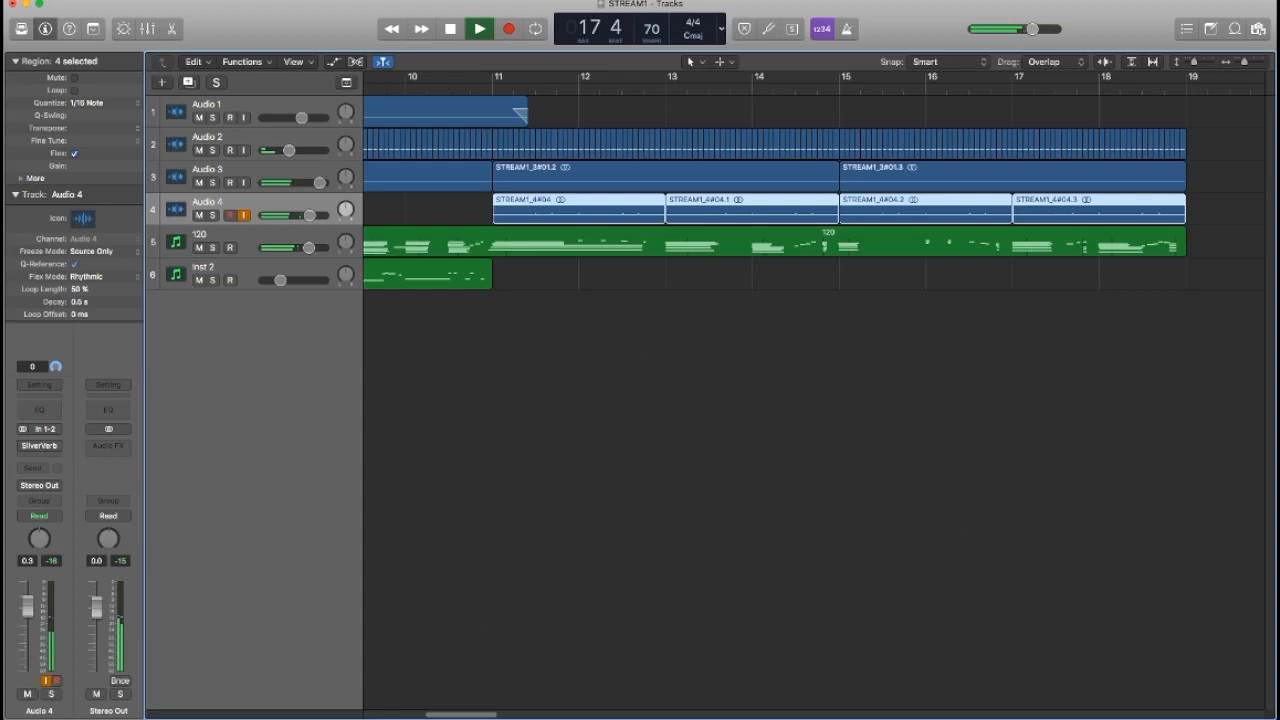
key("super+shift+a")
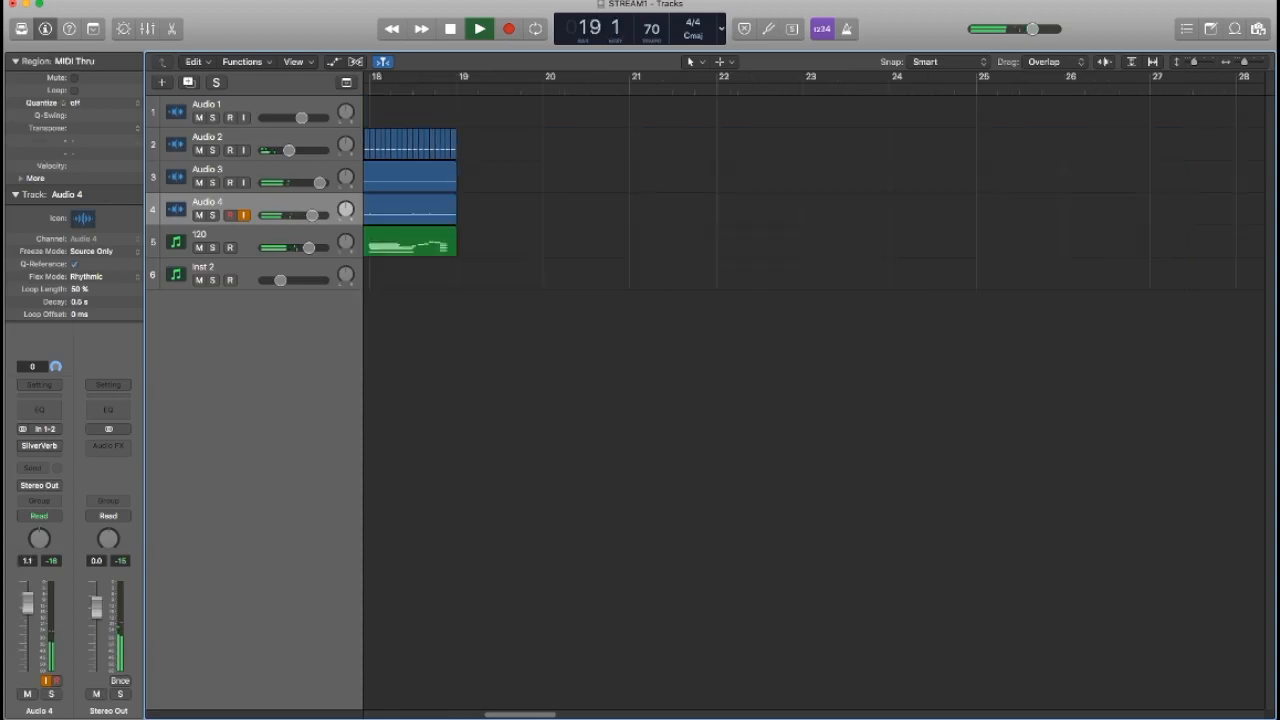
scroll(814, 400, "left", 10)
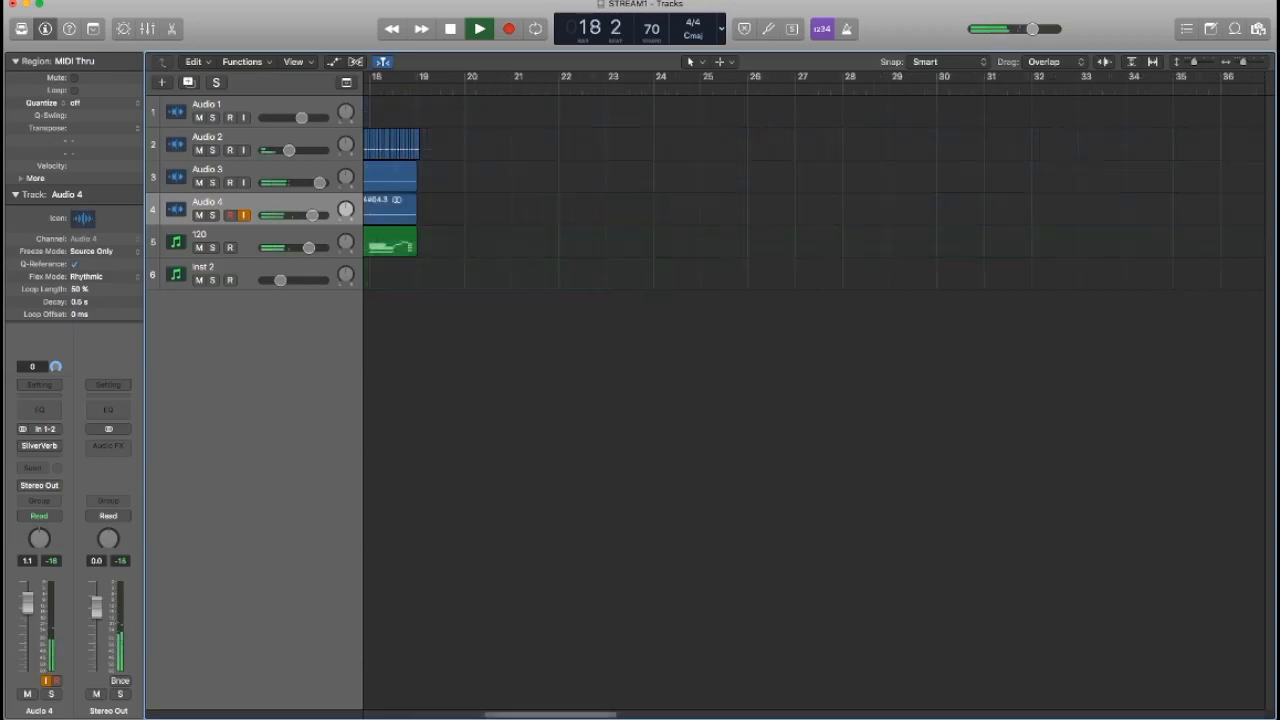
key("space")
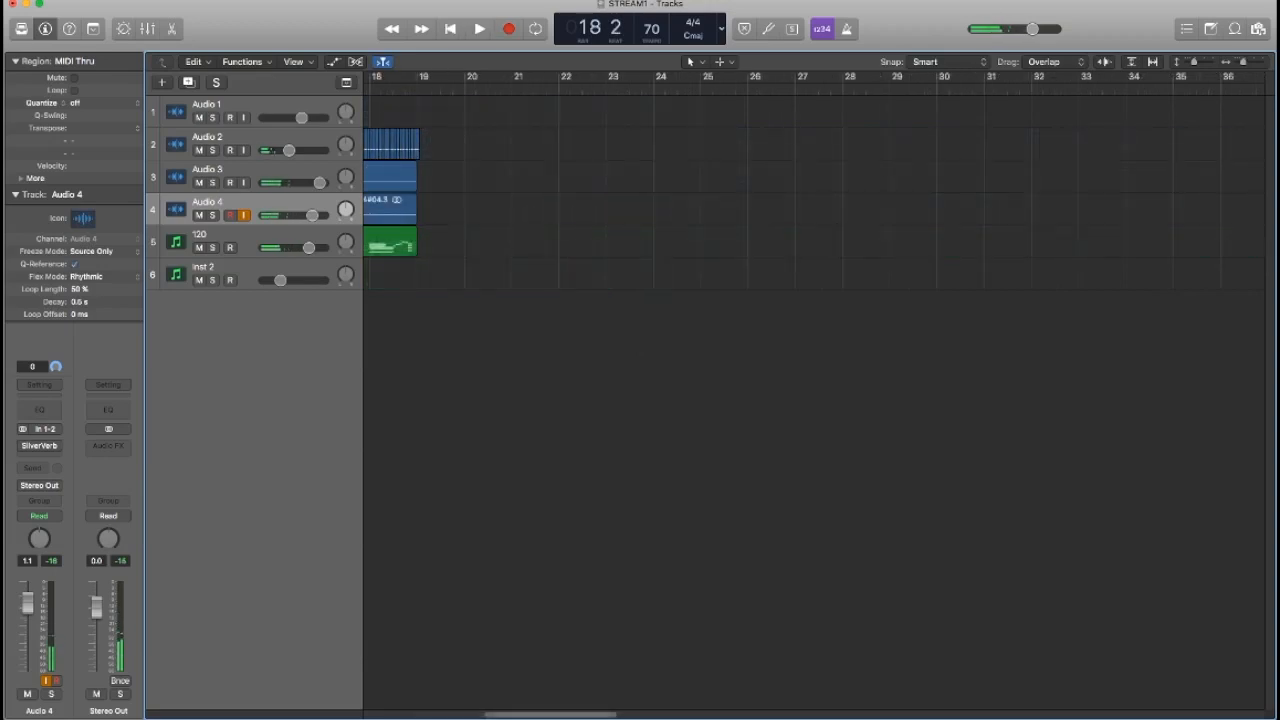
key("z")
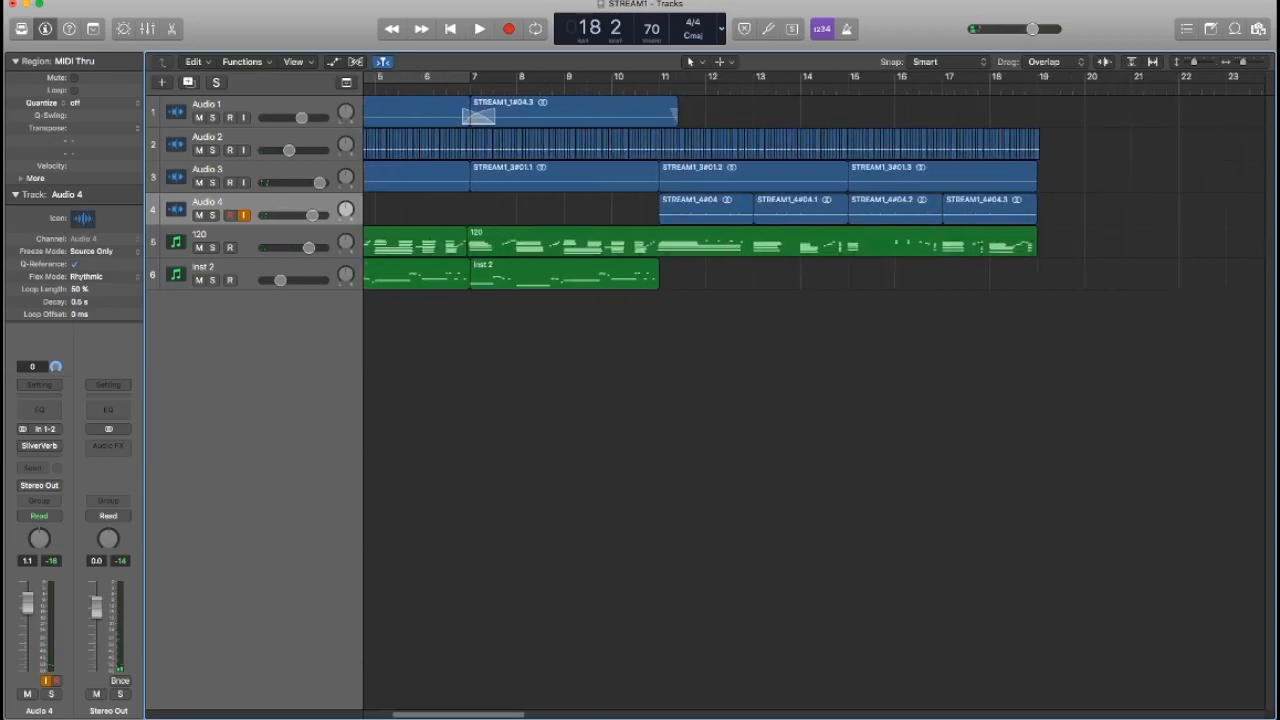
Create another track with Audio 3's setup, place it below Audio 4, and make it the only input-monitored track, with the playhead at bar 11.
left_click(208, 170)
key("super+d")
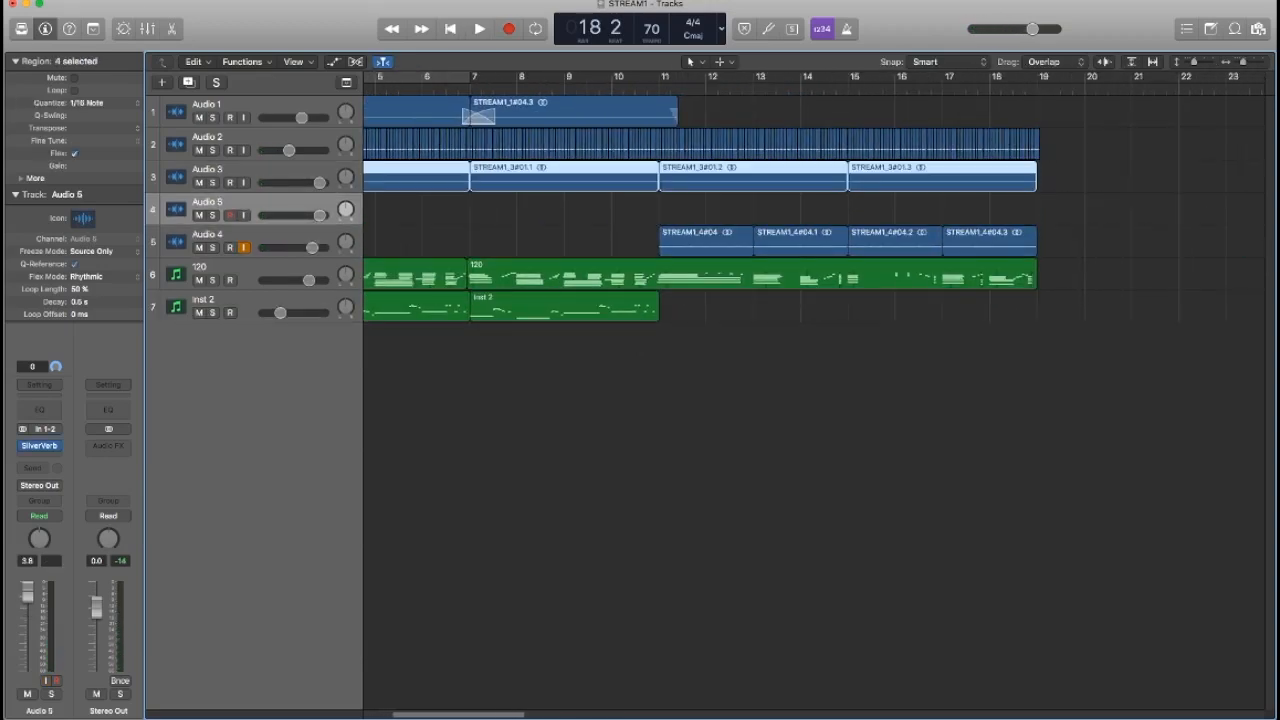
left_click_drag(208, 209, 208, 246)
left_click(243, 247)
left_click(243, 215)
left_click(660, 90)
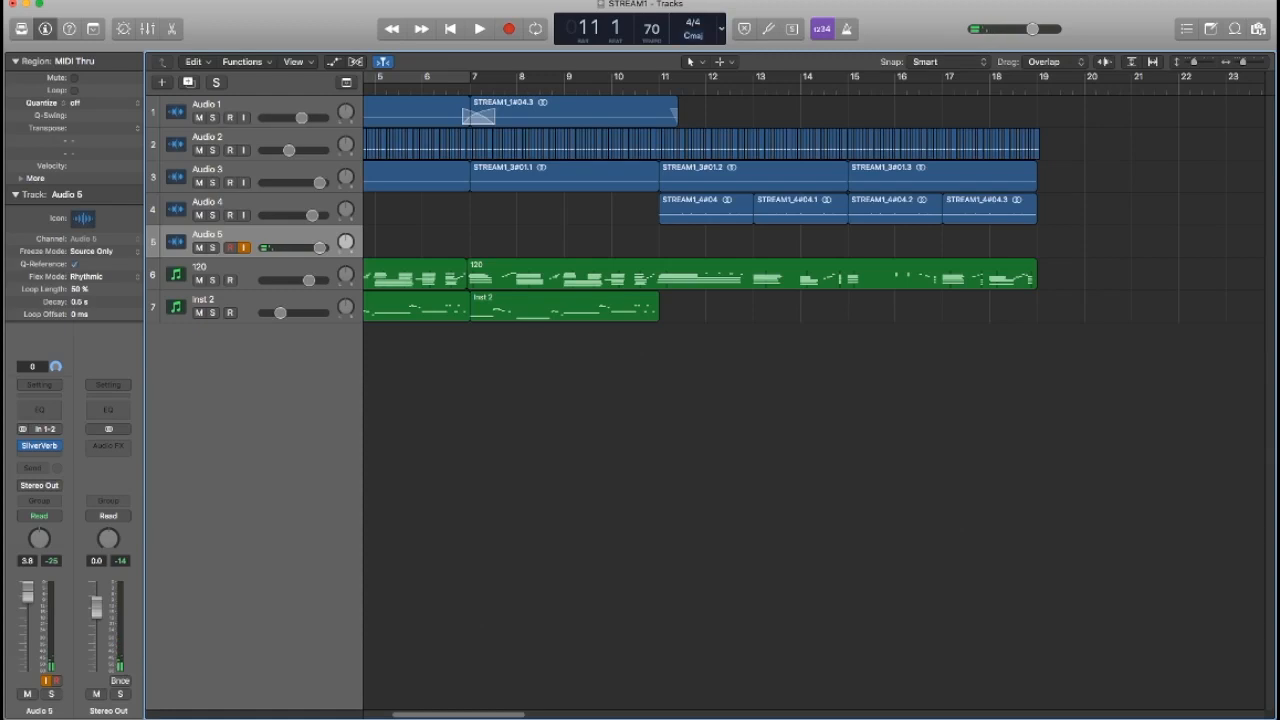
Rehearse the Audio 5 input against playback from bar 11 and raise the track's volume to 6.0 dB.
key("space")
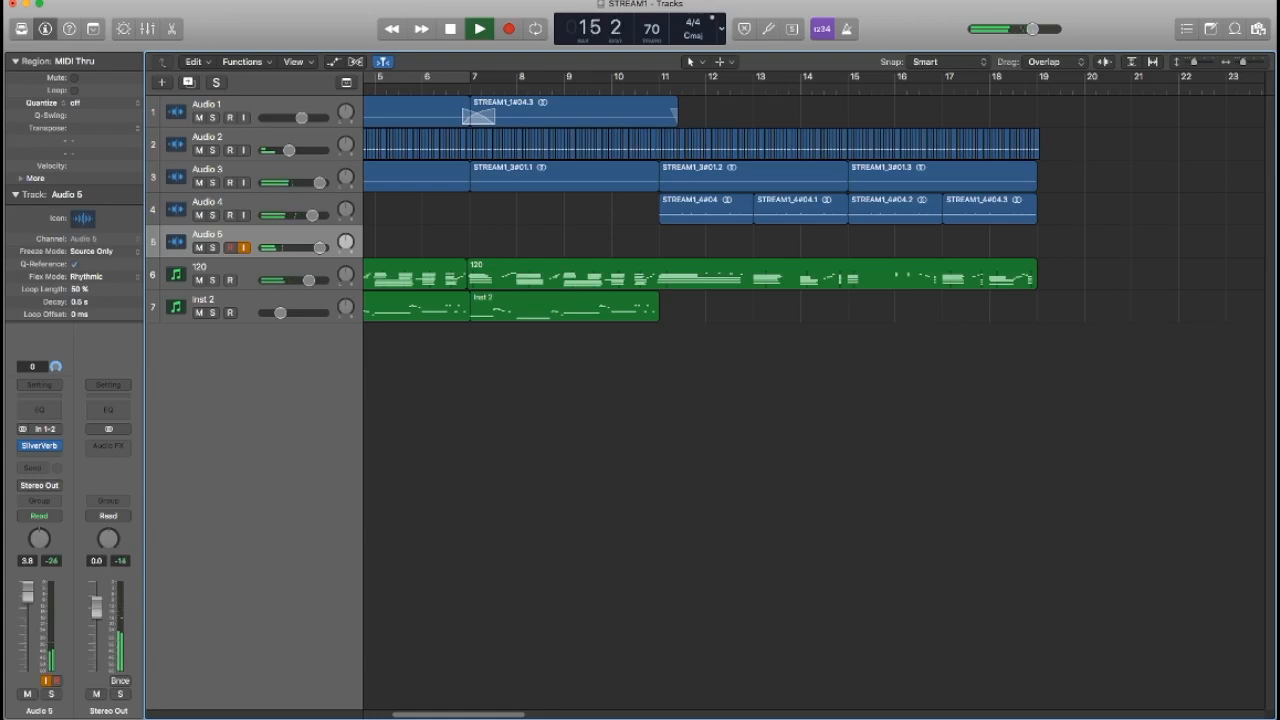
key("space")
left_click_drag(28, 592, 28, 582)
key("space")
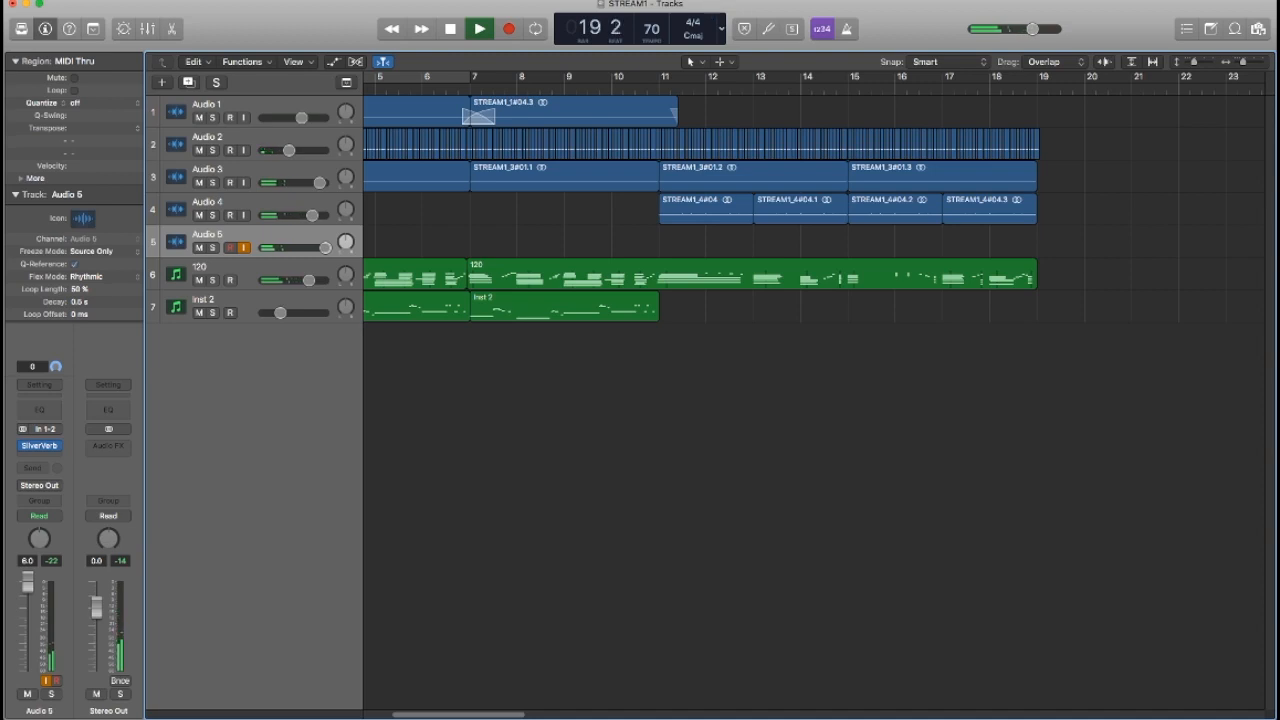
key("space")
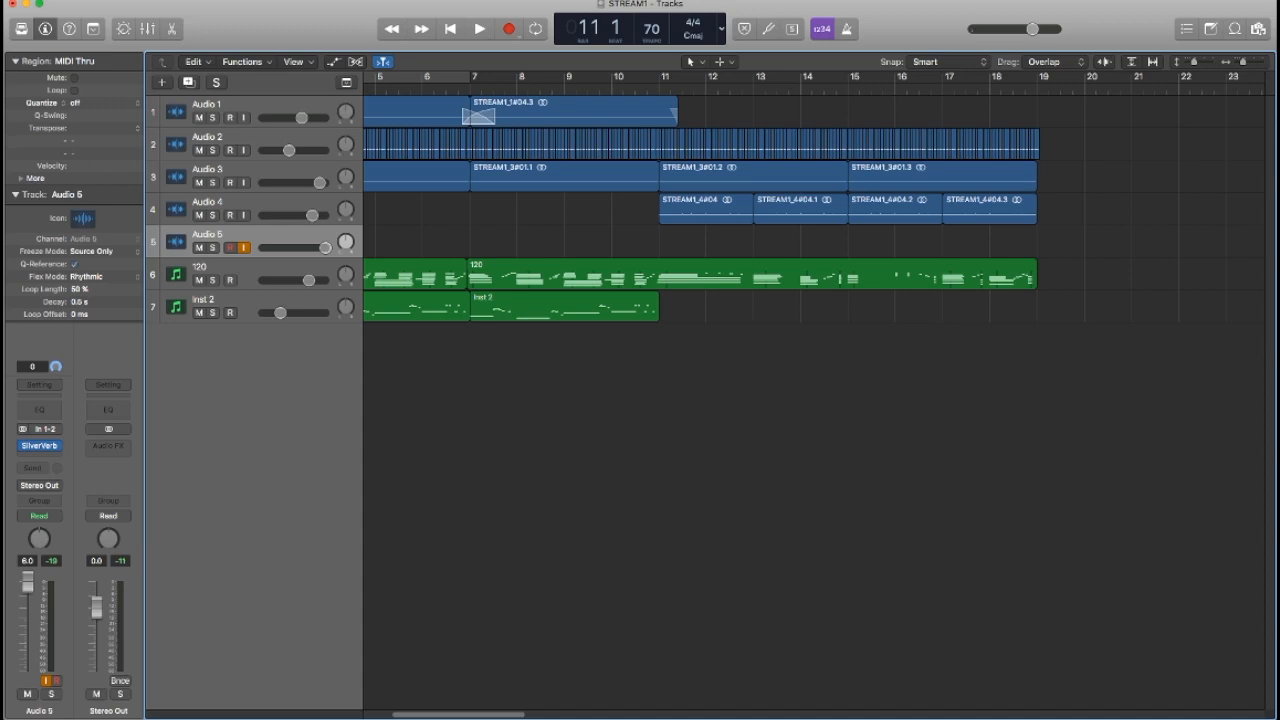
Record a part on Audio 5 from bar 11 to bar 19, add Compressor and Echo effects, and set the track's volume to 0.1 dB.
key("r")
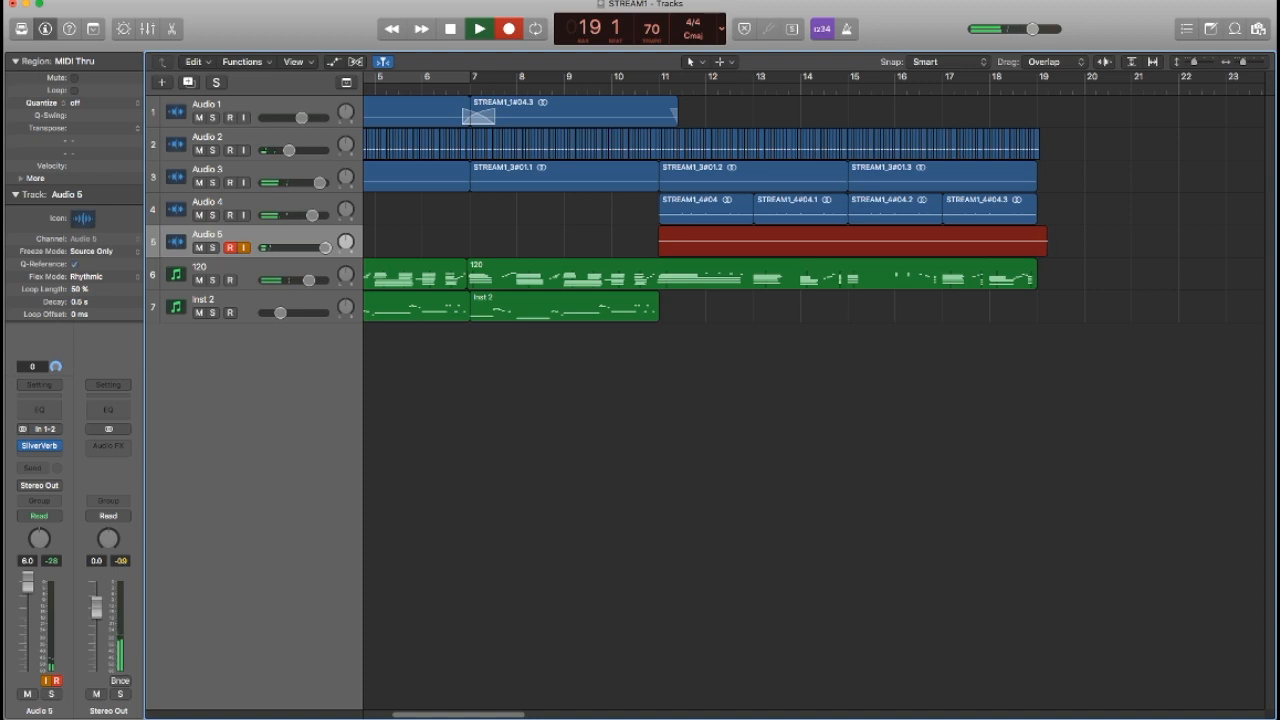
key("space")
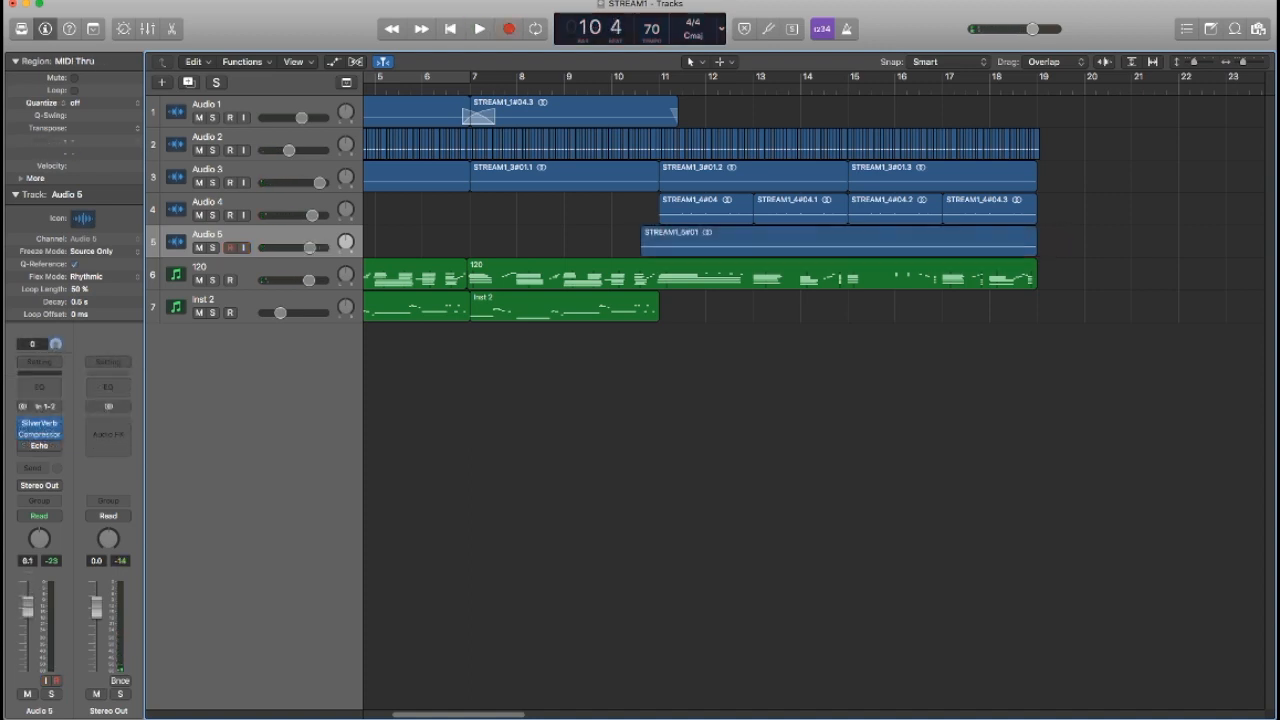
Repeat the Audio 2, Audio 3 and Audio 4 regions of bars 11 to 19 from bar 19, so they run to bar 27.
key("period")
key("shift+f")
key("super+shift+a")
key("End")
key("shift+f")
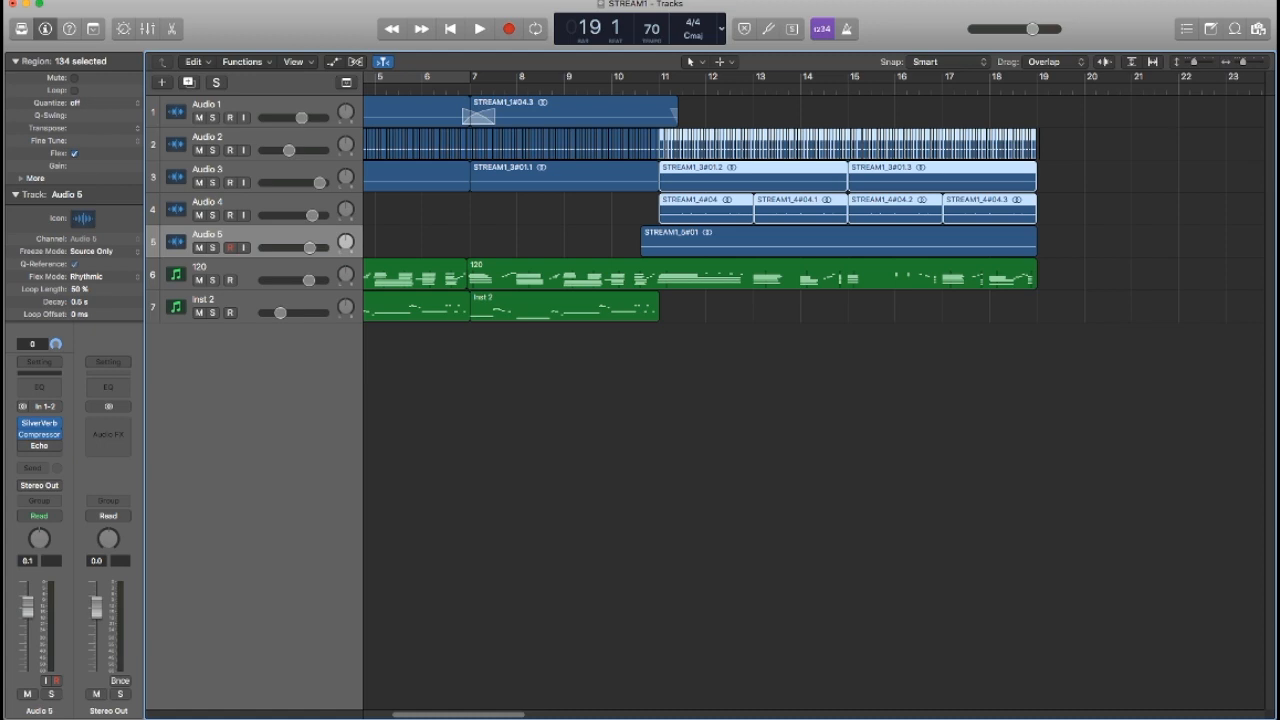
key("super+r")
key("shift+comma")
Examine the region joins at bar 19 and play back from there.
key("super+Right")
key("super+Right")
key("super+Right")
key("super+Right")
key("super+Right")
key("super+Right")
key("super+Left")
key("super+Left")
key("super+Left")
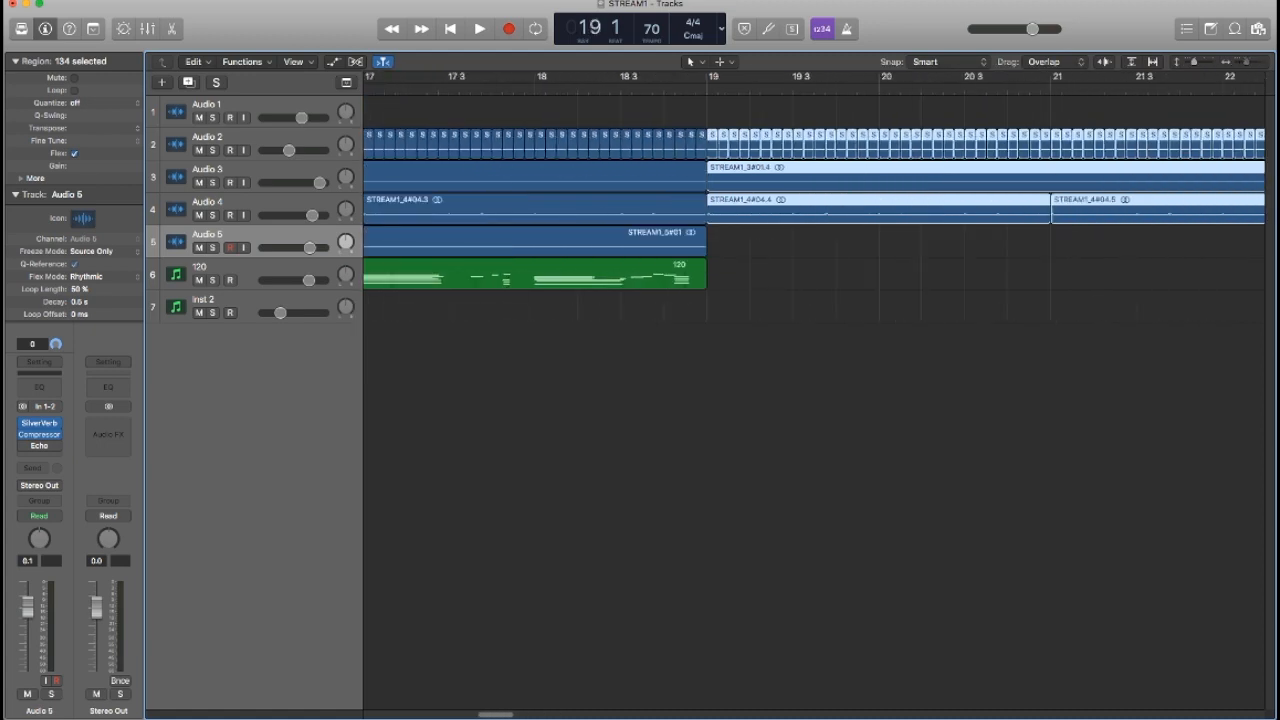
key("super+Left")
key("super+Left")
key("space")
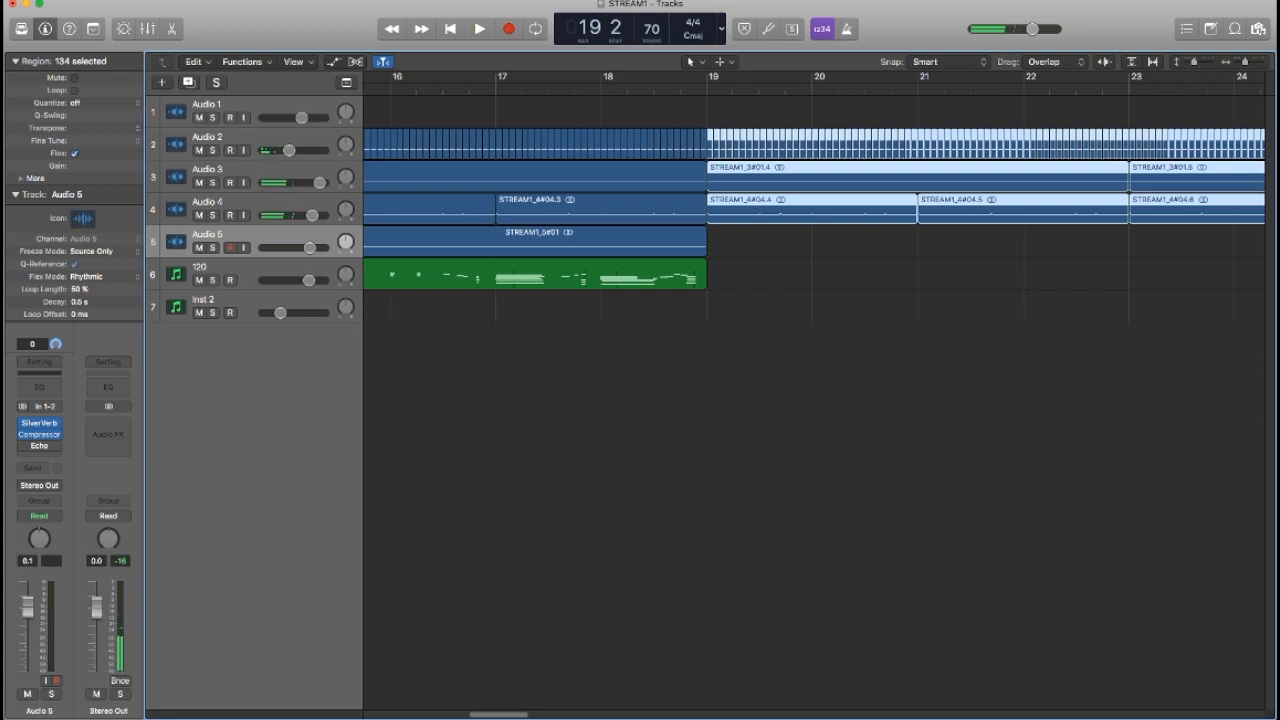
key("space")
Copy the 120 part of bars 11 to 19 to bar 19, and add a Vocalistix audio track below Audio 5.
key("super+Left")
key("super+Left")
key("comma")
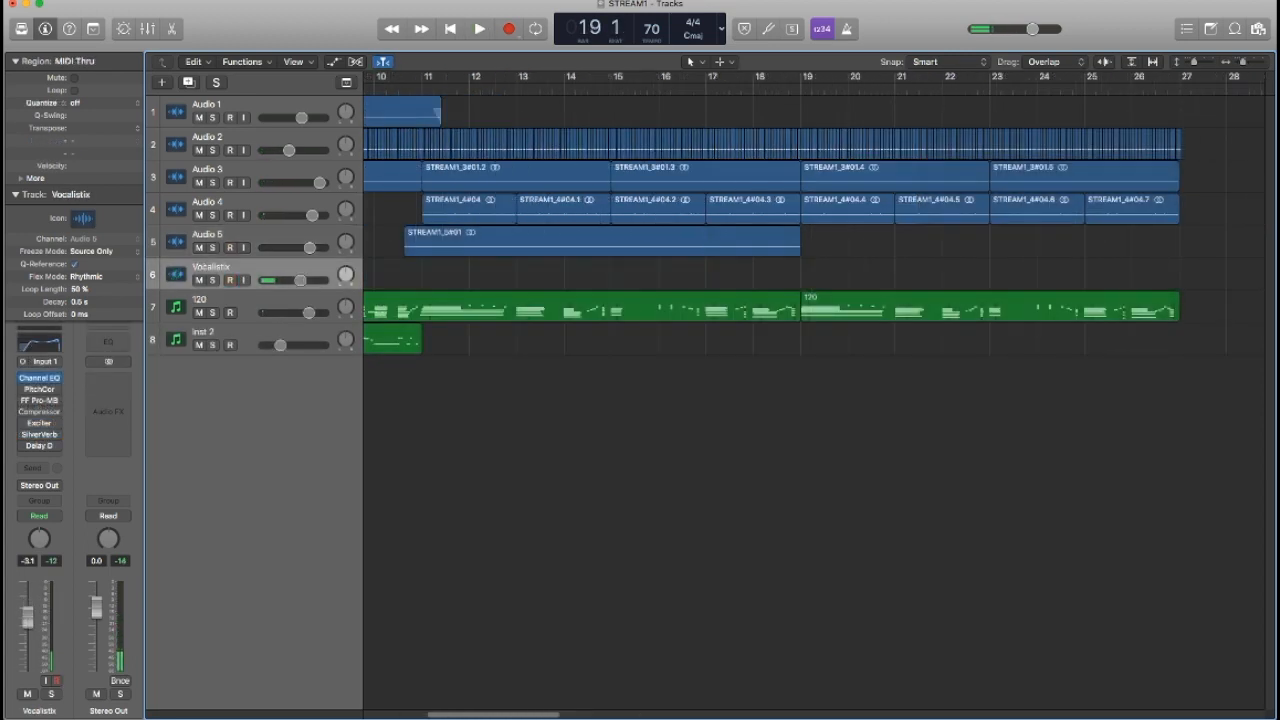
Record a vocal take on the Vocalistix track from bar 19 to just past bar 27.
key("space")
key("comma")
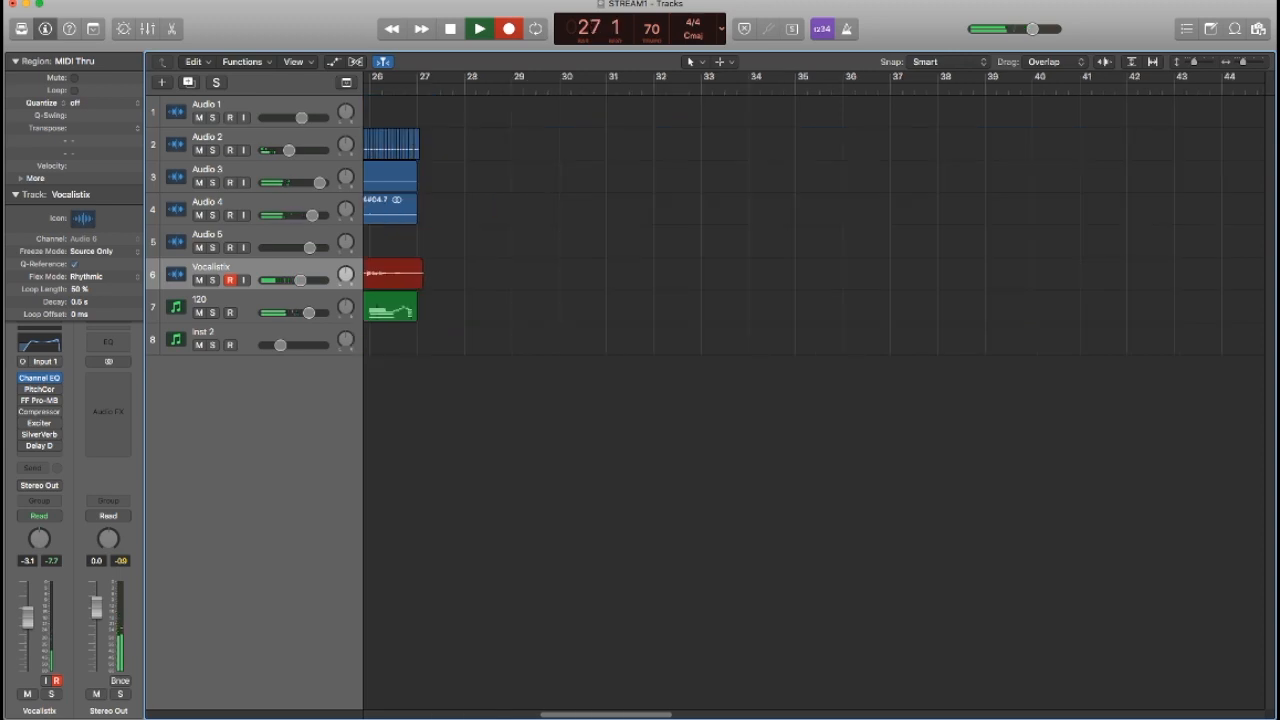
key("space")
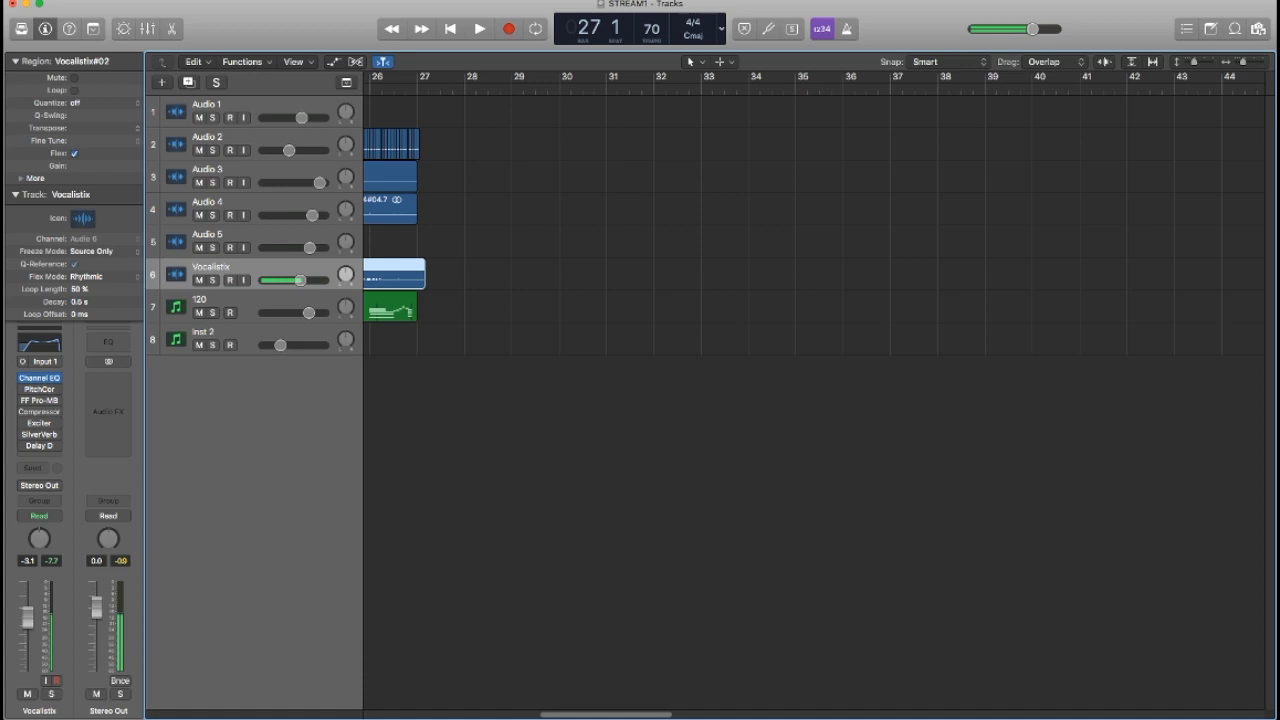
Play back the vocal take, turn on its PitchCor, FF Pro-MB and SilverVerb effects, and set the Vocalistix volume to -11.2 dB.
scroll(700, 220, "left", 10)
key("space")
key("space")
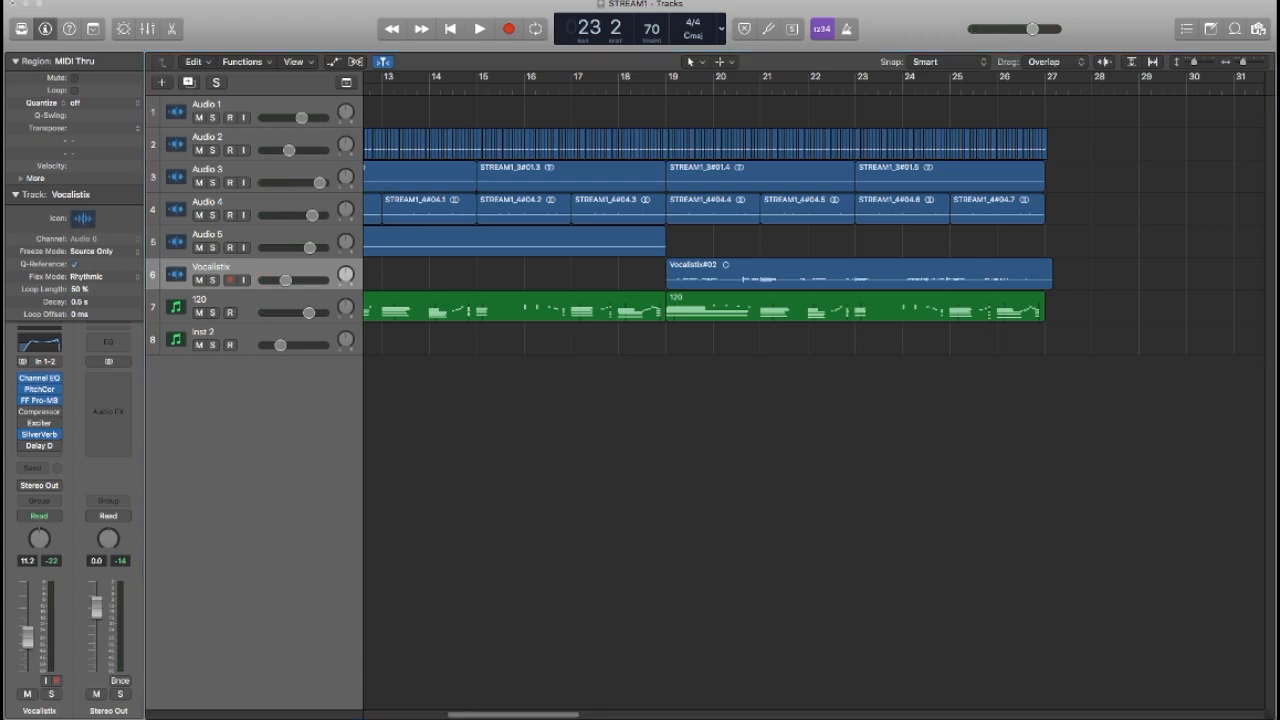
Play back the section with the vocal take and show the tracks' volume automation.
key("comma")
key("comma")
key("space")
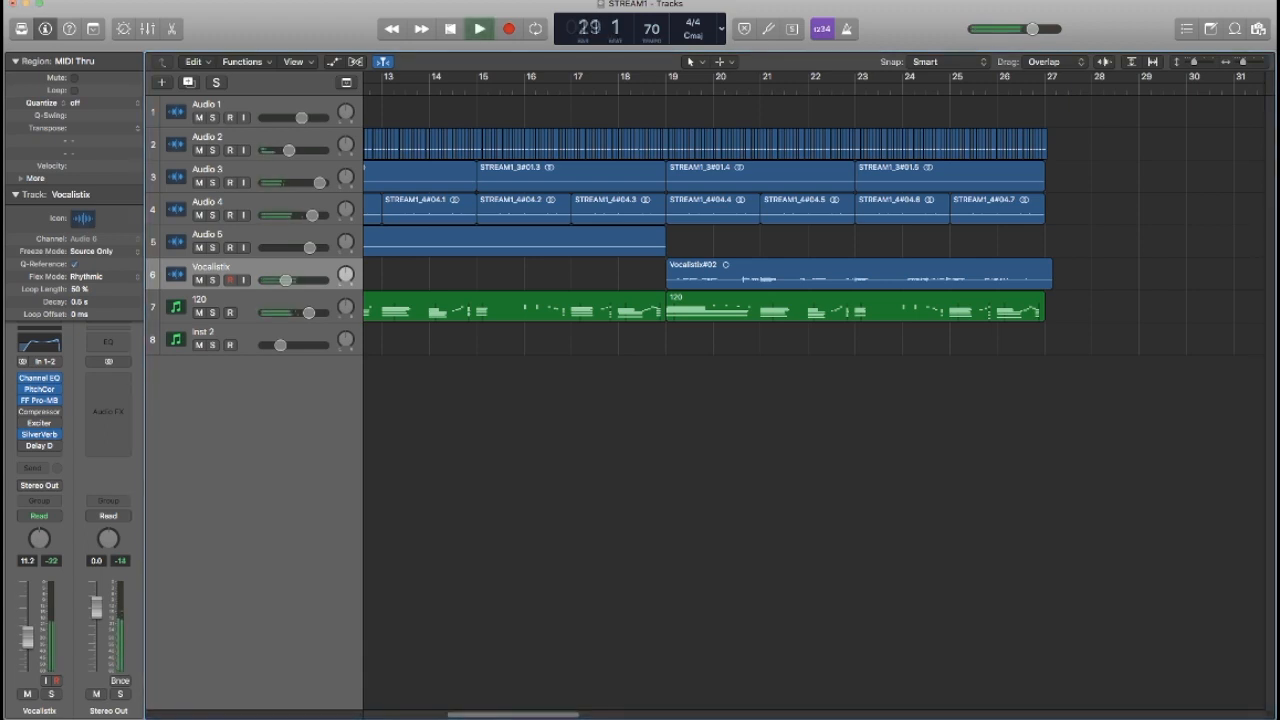
key("a")
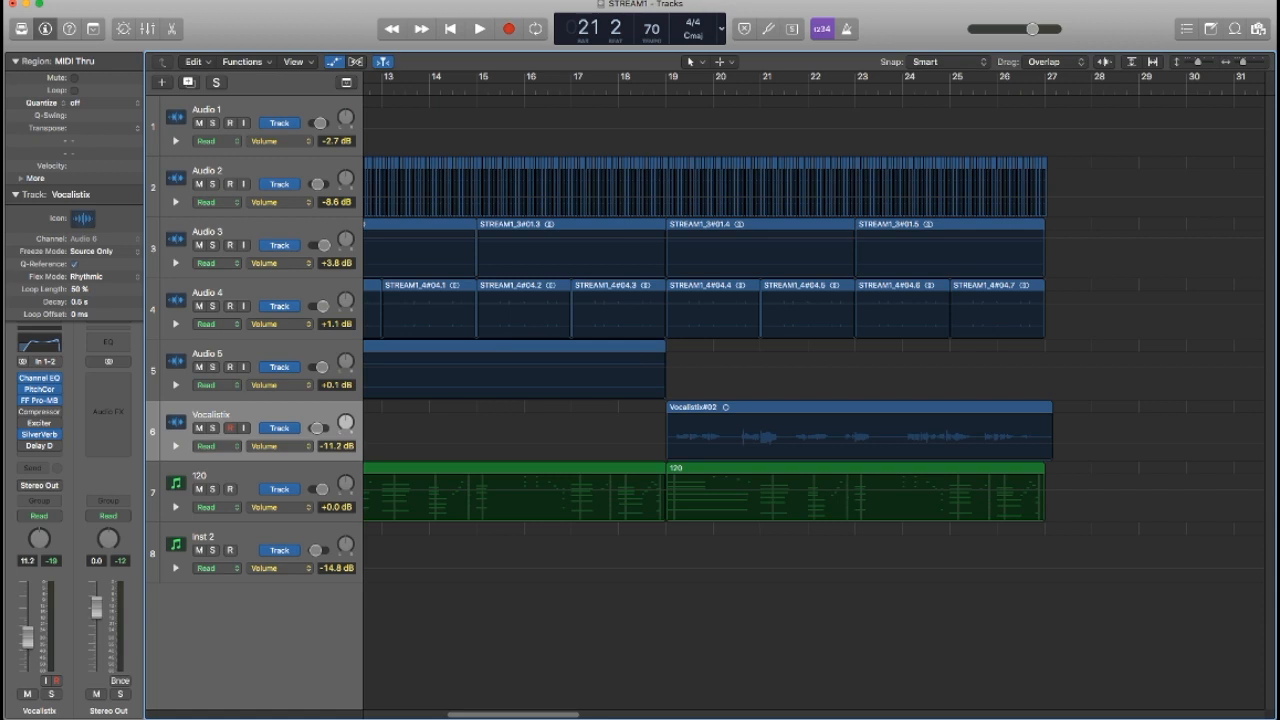
Automate PitchCor on the Vocalistix track as off from just past bar 19 to mid bar 21 and from late bar 22 to mid bar 25.
left_click(668, 416)
left_click(668, 416)
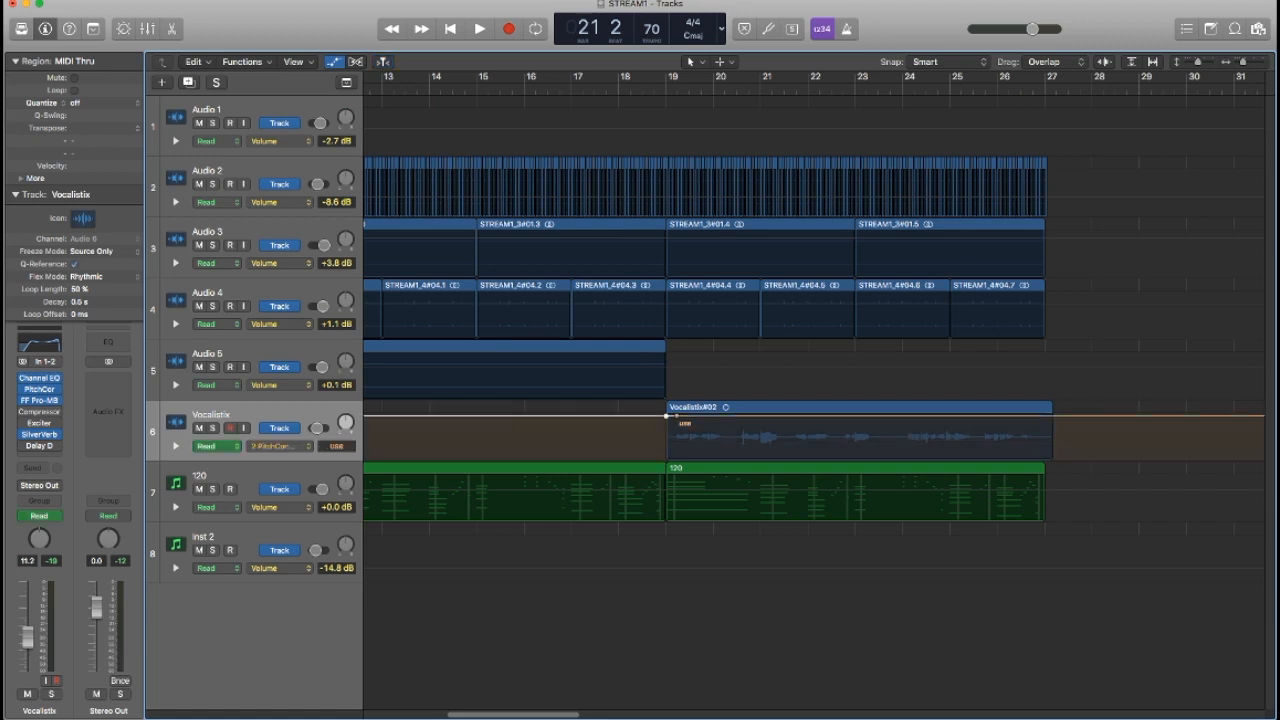
left_click(780, 416)
left_click(791, 416)
left_click_drag(745, 416, 745, 459)
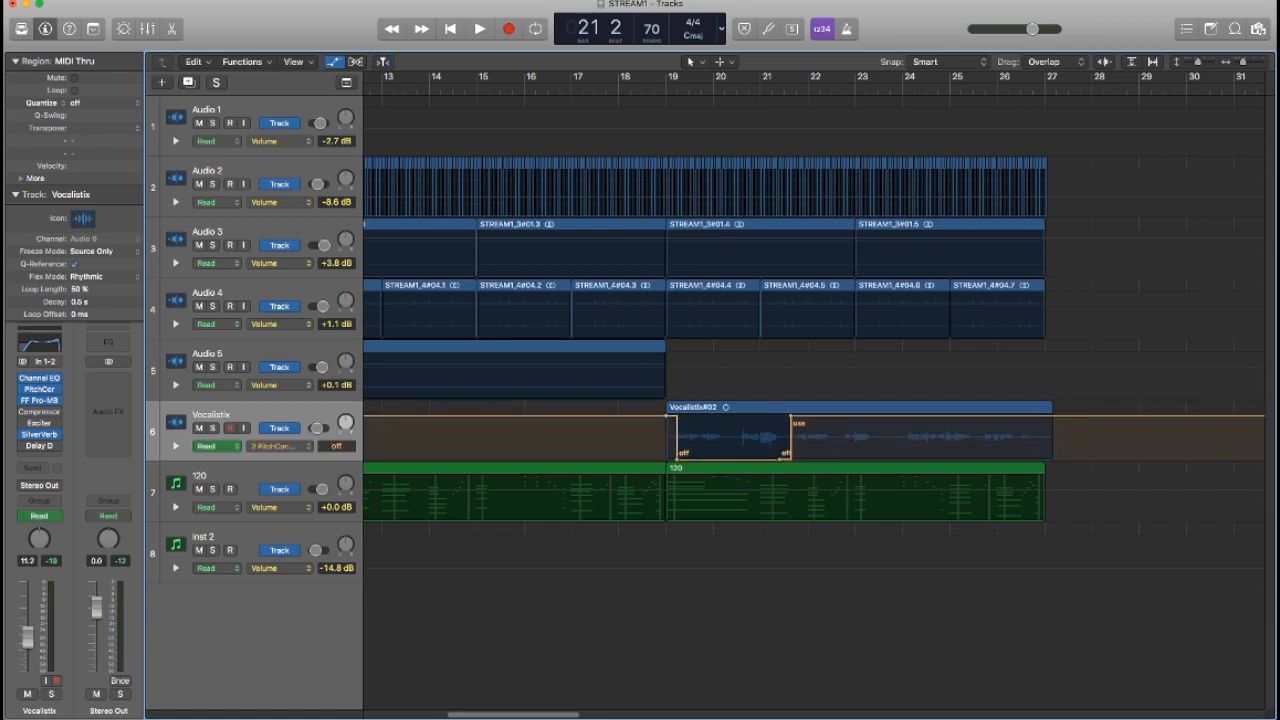
key("space")
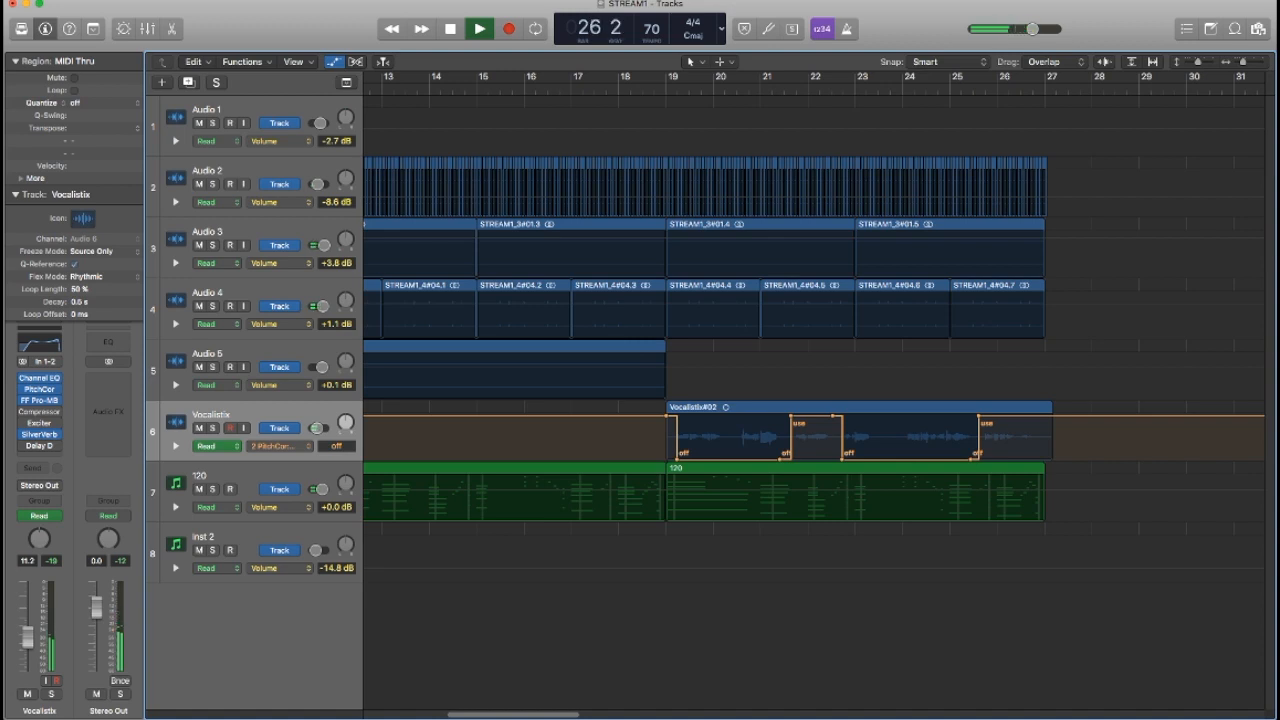
Hide the track automation, fit all regions of the arrangement in view, and play it back.
key("a")
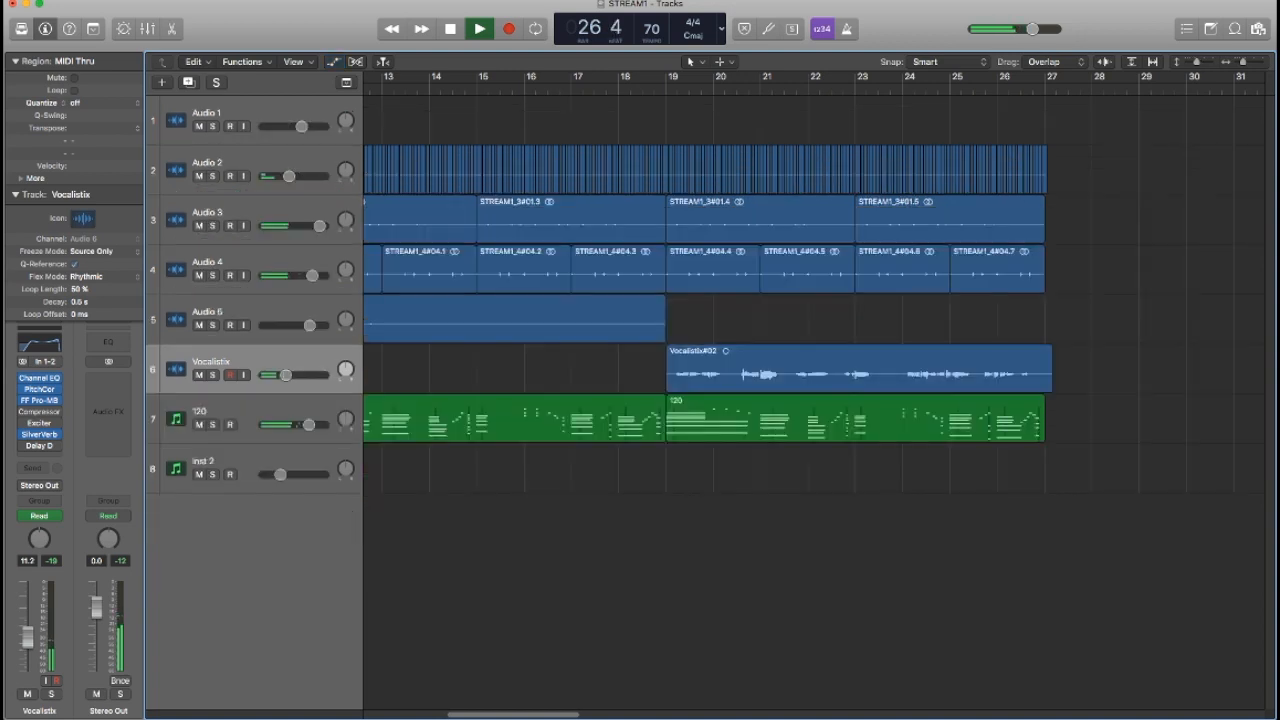
key("super+a")
key("z")
key("space")
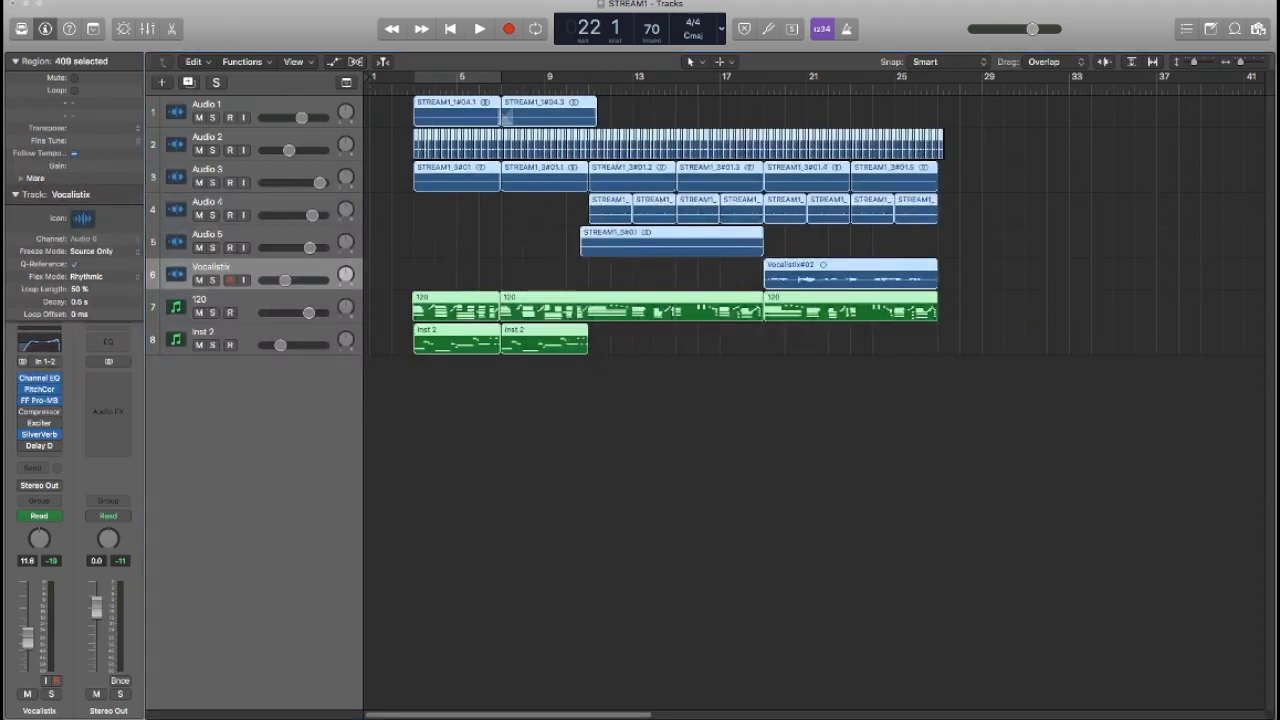
key("space")
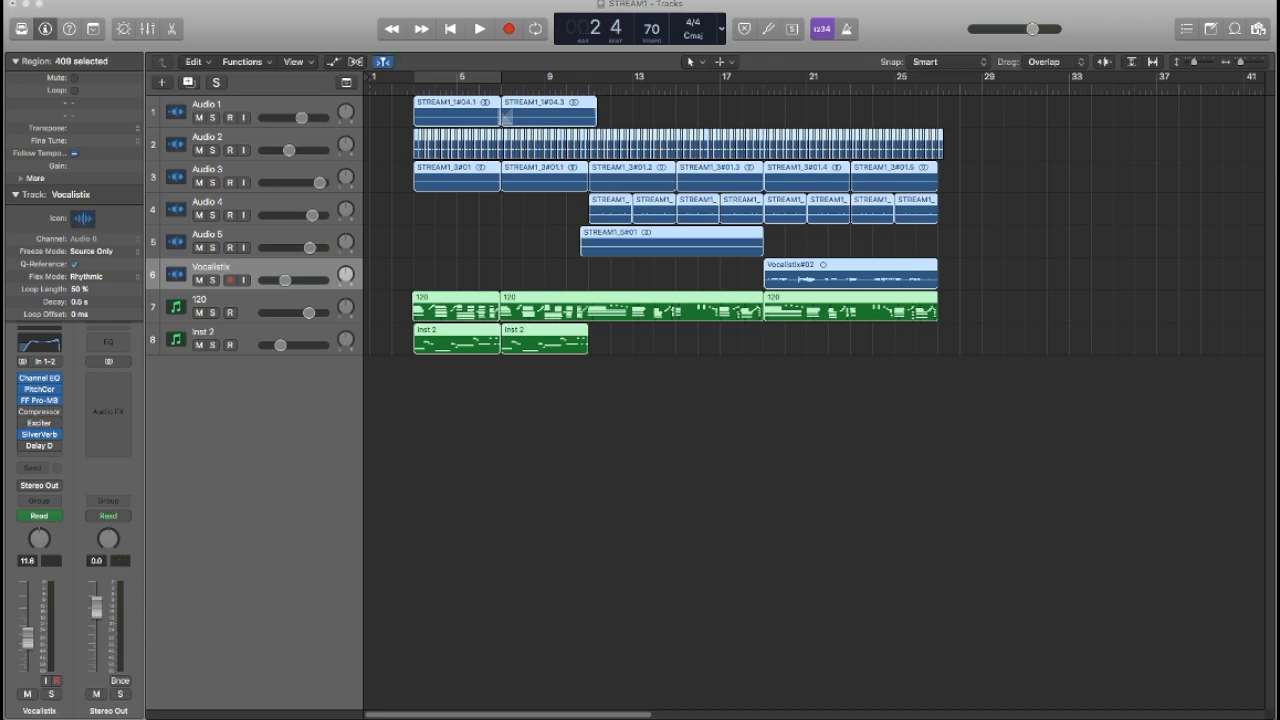
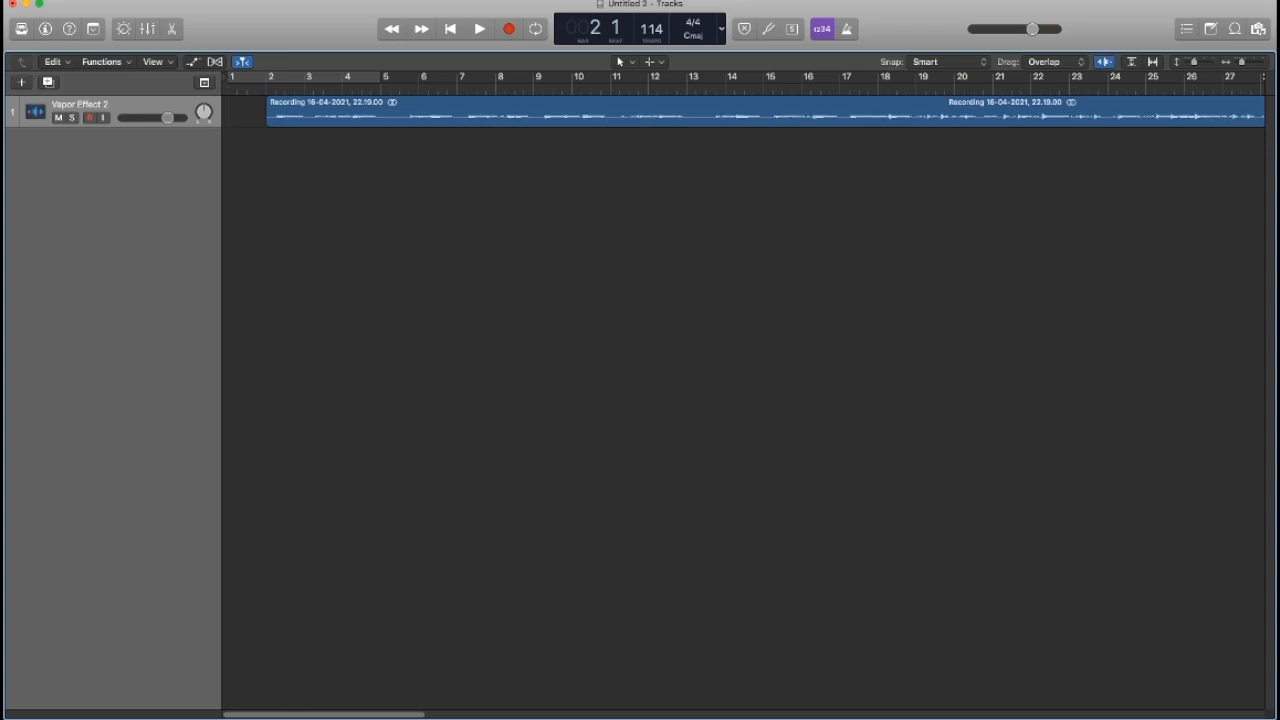
Split the Vapor Effect 2 recording just after beat 2 of bar 2 and delete the part before the split.
key("super+Right")
key("super+Right")
key("super+Right")
key("super+Right")
key("super+Right")
key("super+Right")
key("super+Right")
key("super+Right")
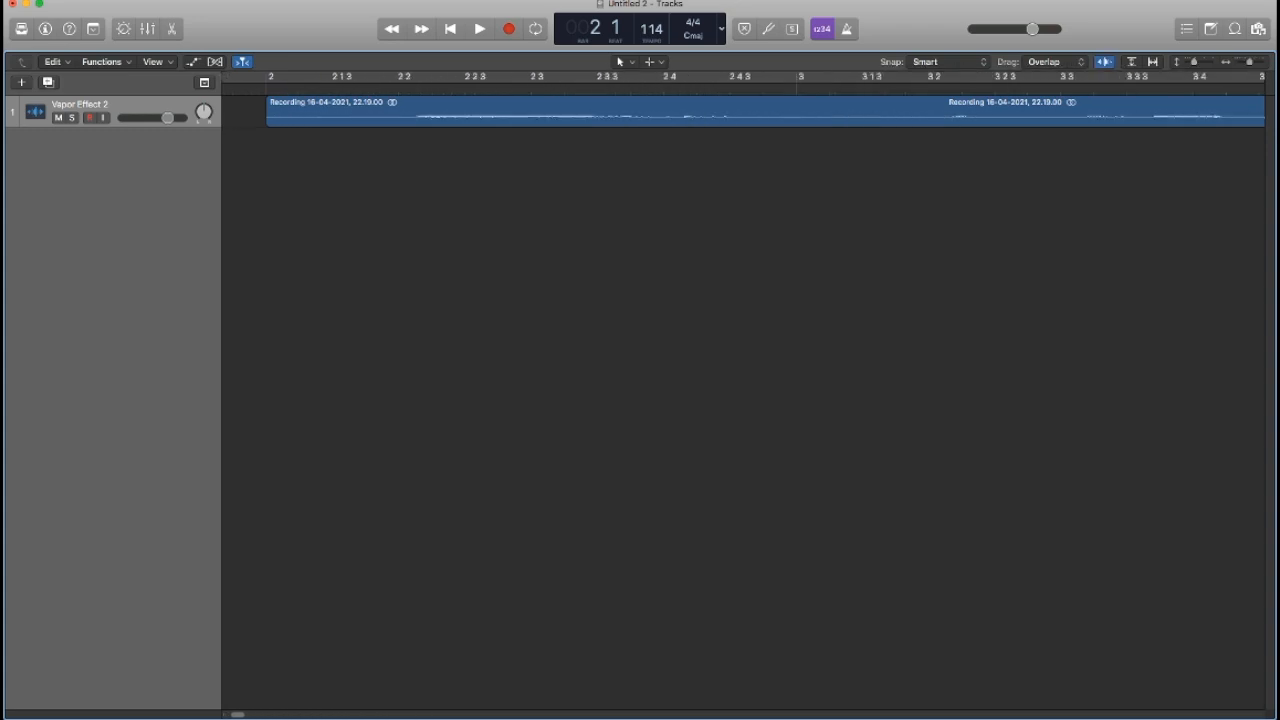
key("super+Right")
key("super+Right")
key("super+Right")
key("super+Right")
key("super+Right")
key("super+Right")
key("super+Right")
key("super+Right")
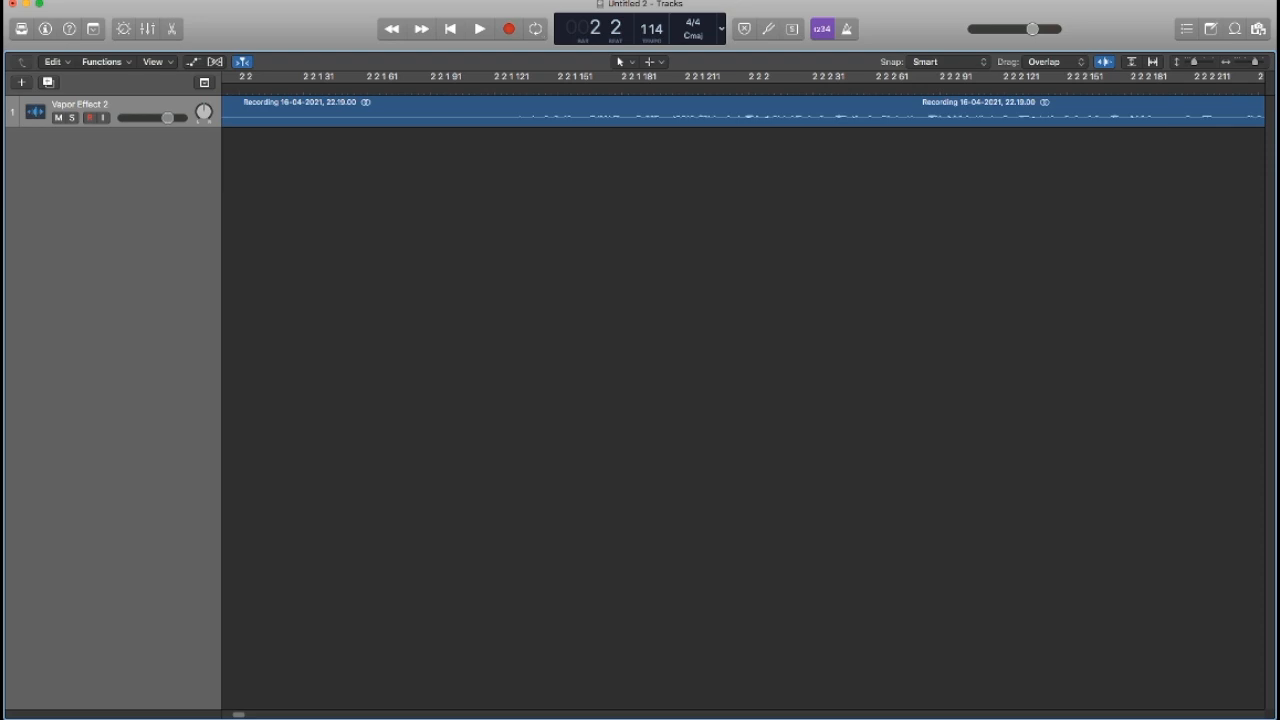
key("space")
key("space")
key("space")
key("space")
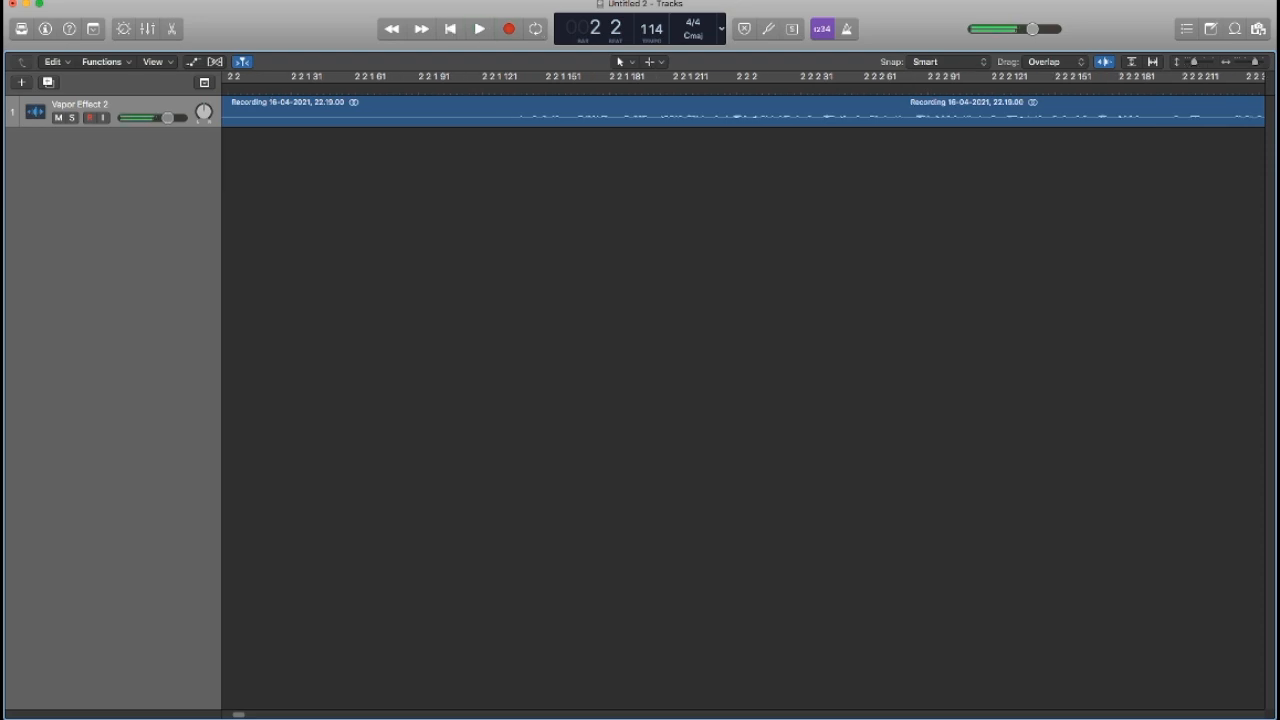
left_click(330, 111)
key("super+t")
left_click(251, 111)
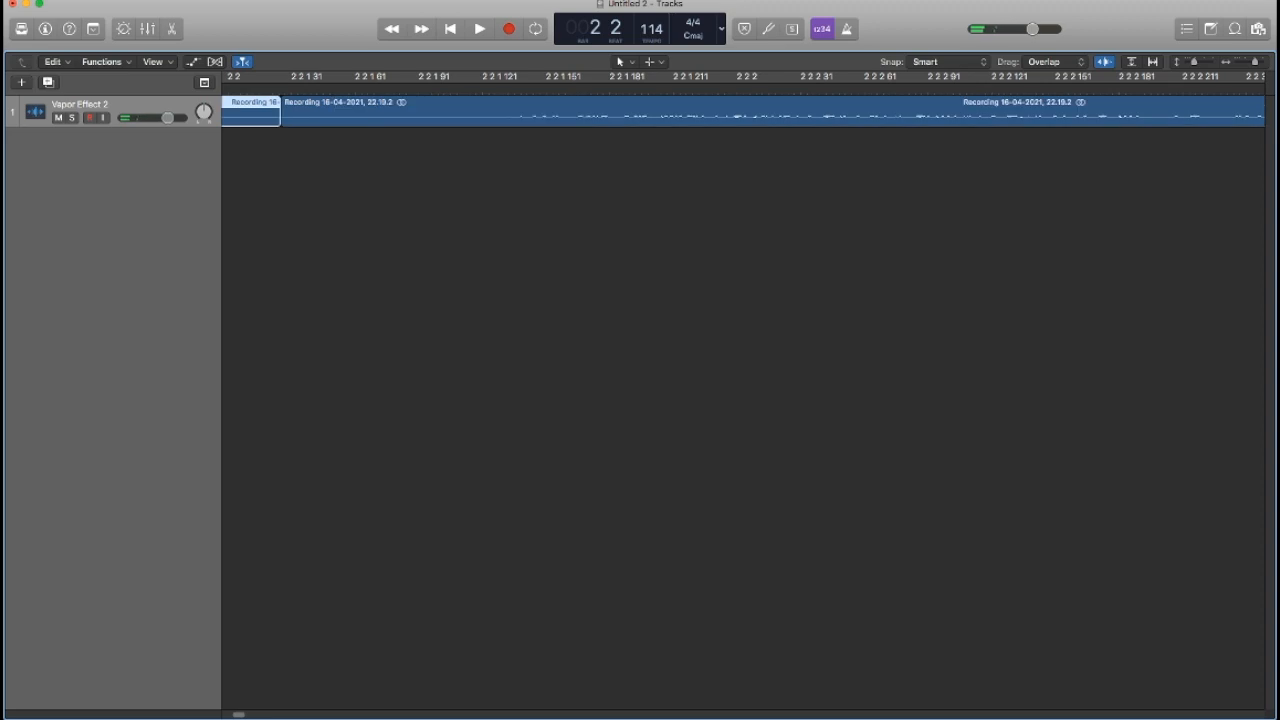
key("Delete")
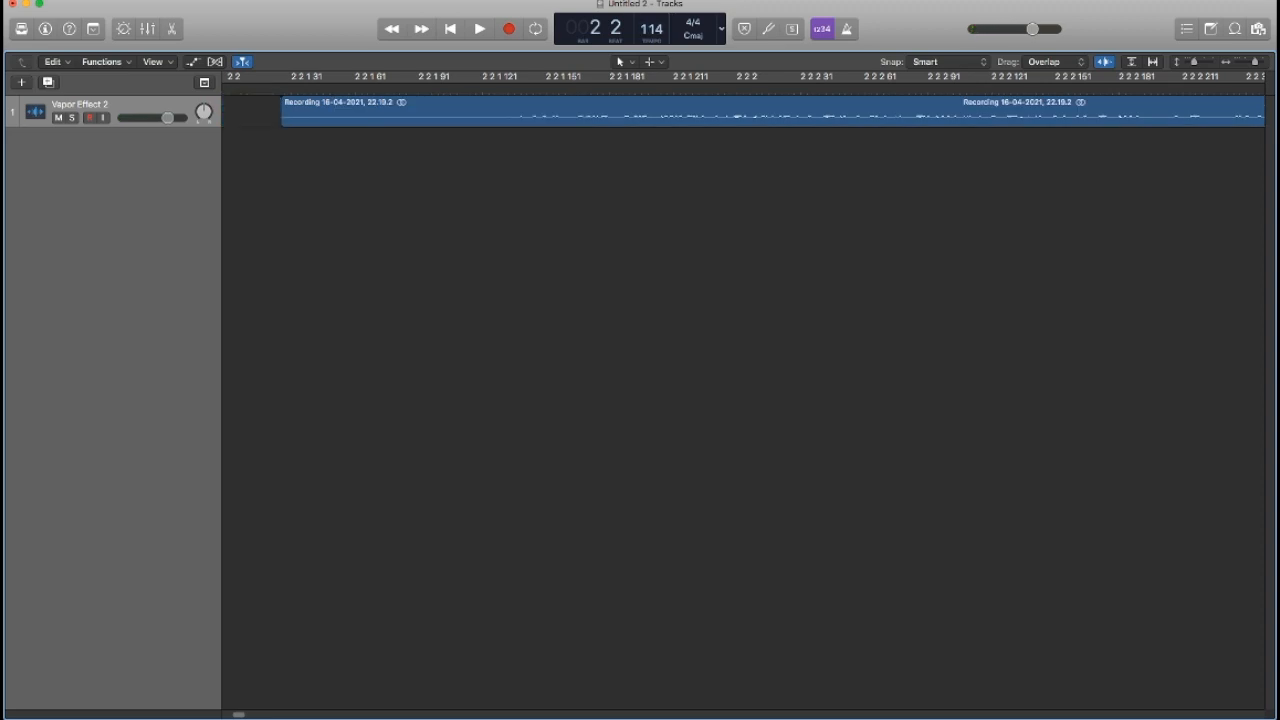
Move the trimmed Vapor Effect 2 recording to start at bar 1 and play it back from there.
scroll(740, 110, "right", 2)
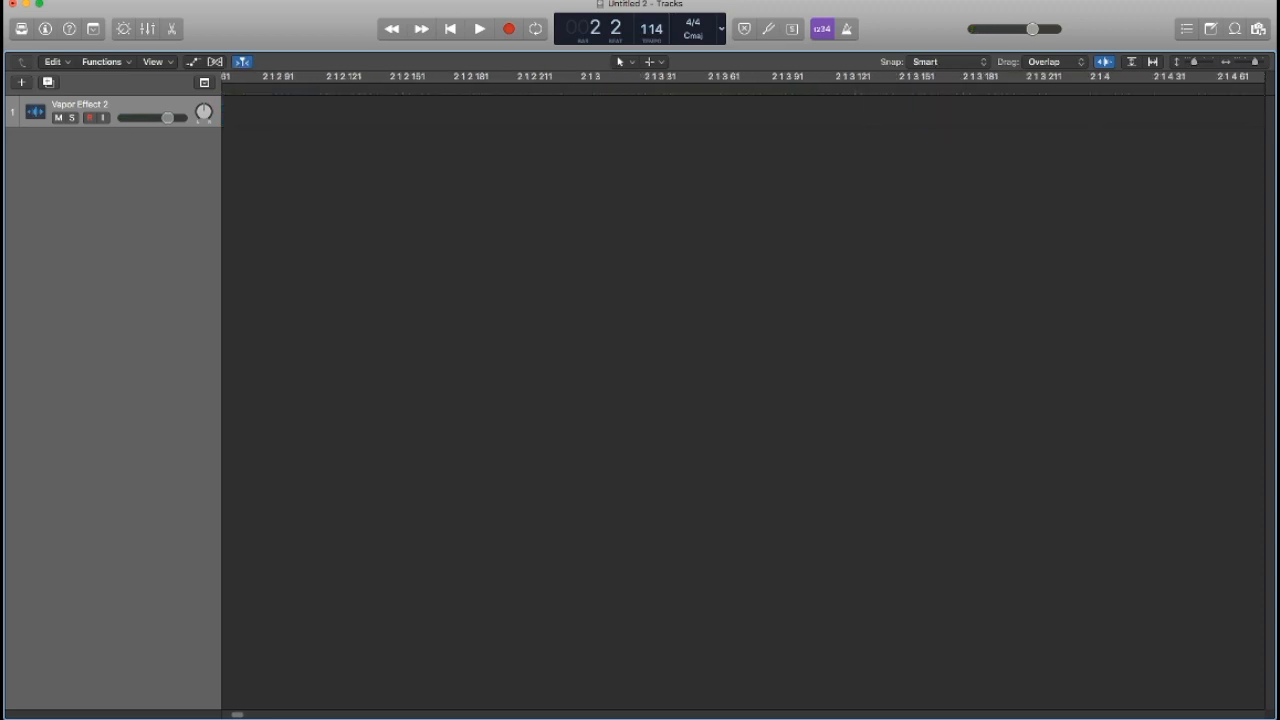
scroll(900, 111, "down", 10)
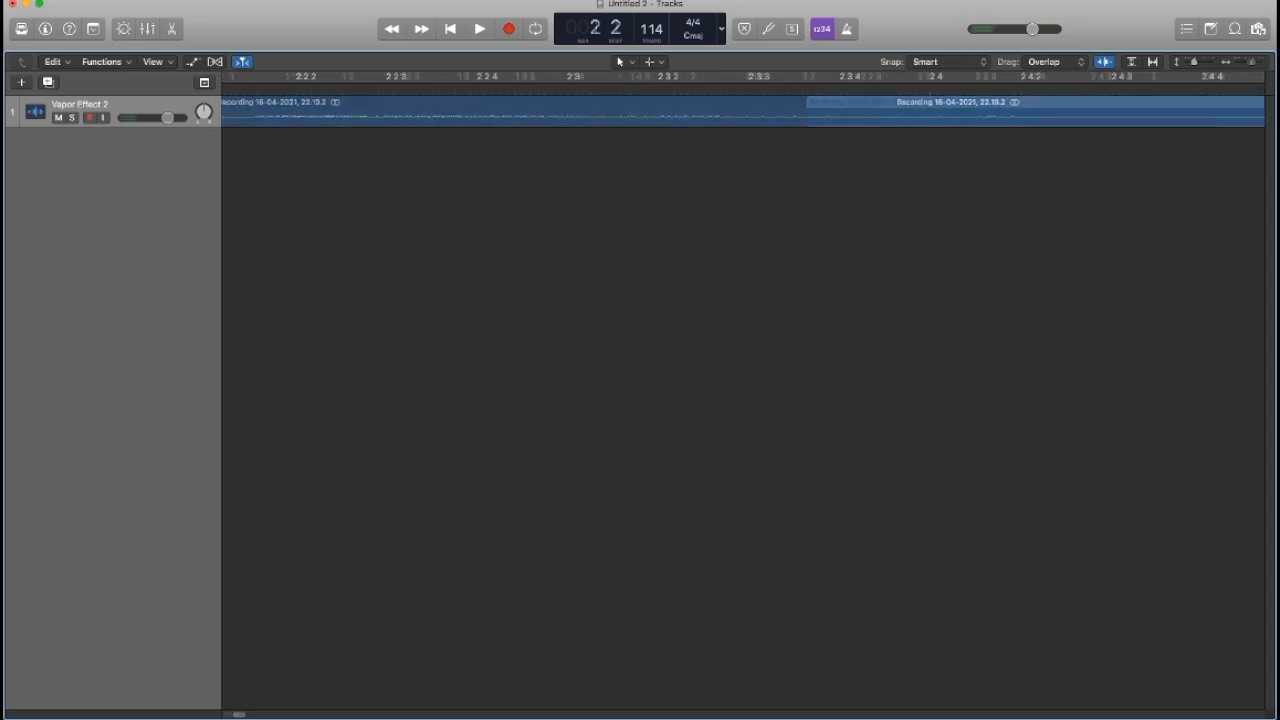
left_click_drag(950, 111, 373, 111)
key("Return")
key("super+Right")
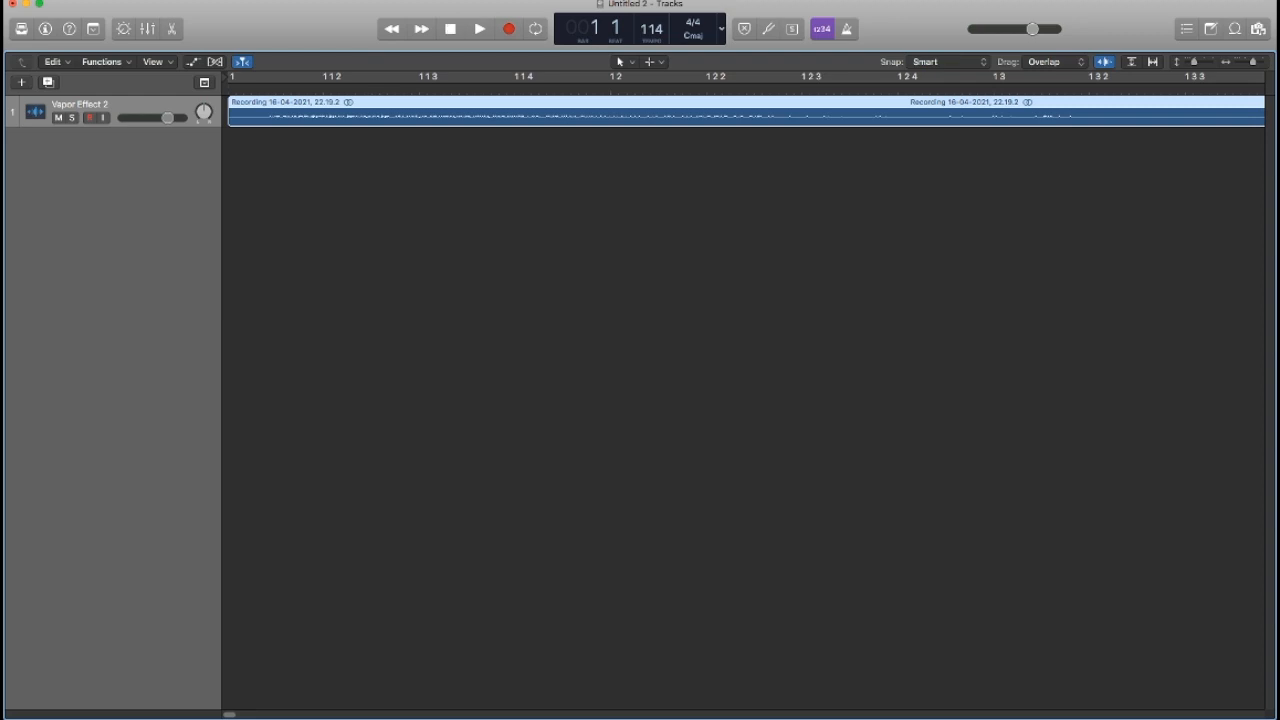
key("space")
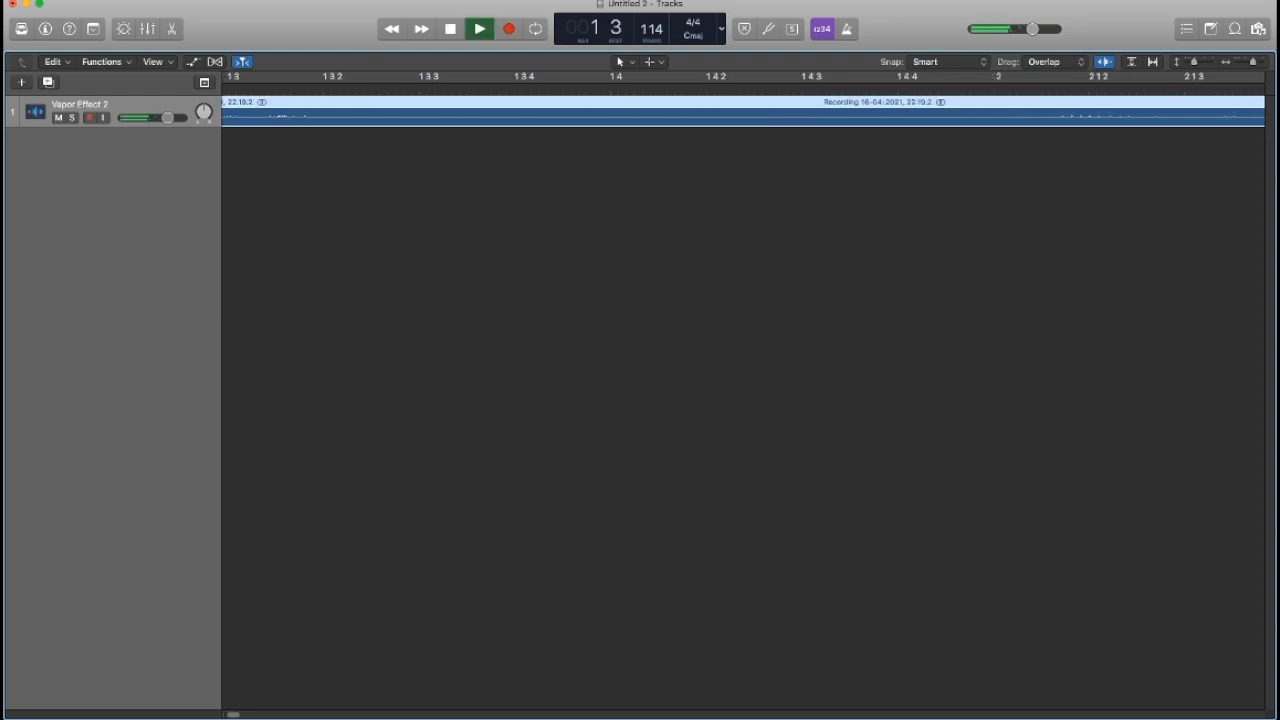
key("space")
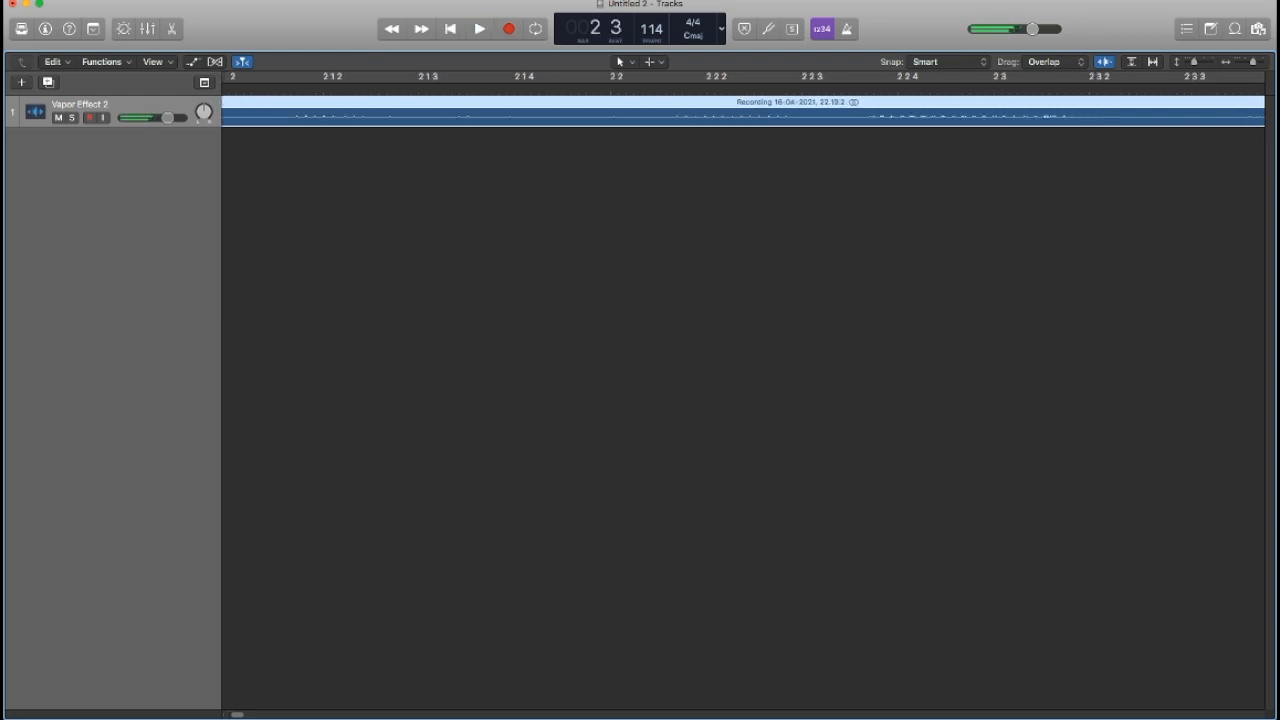
key("Return")
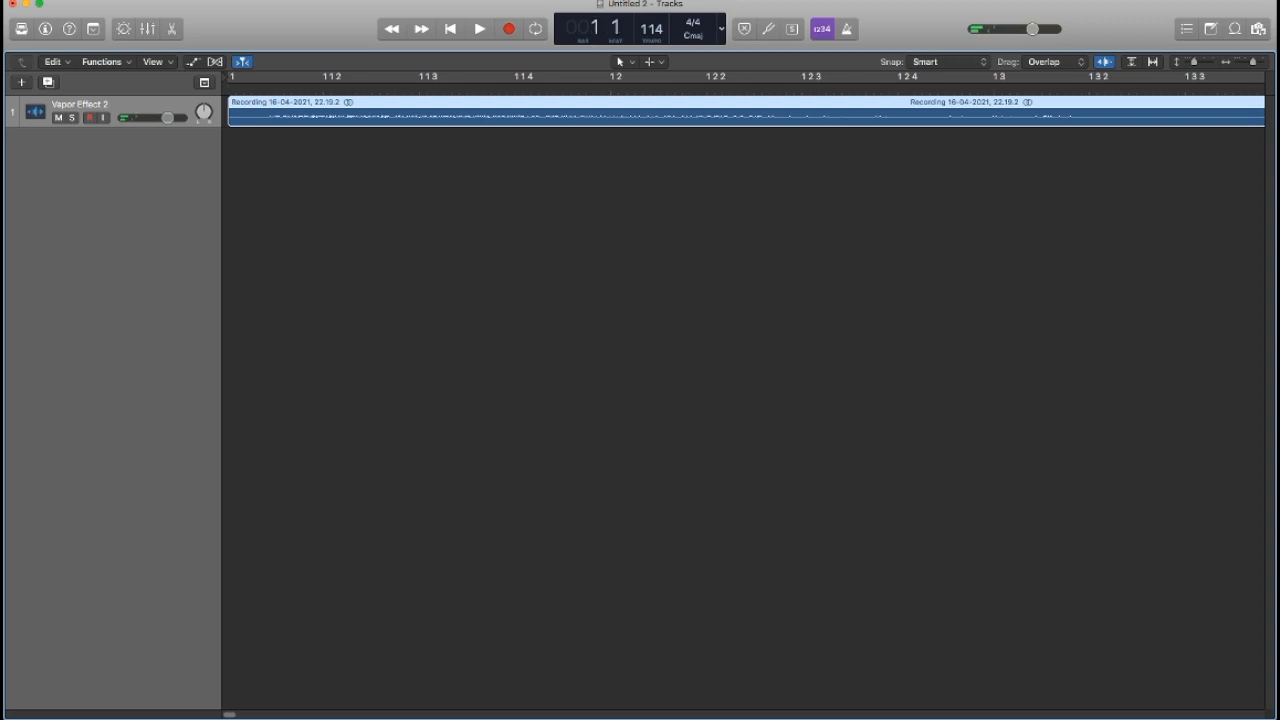
Trim the short remaining lead-in off the recording's start and move the region back to bar 1.
key("space")
key("space")
key("super+t")
left_click(243, 113)
key("Delete")
left_click(400, 113)
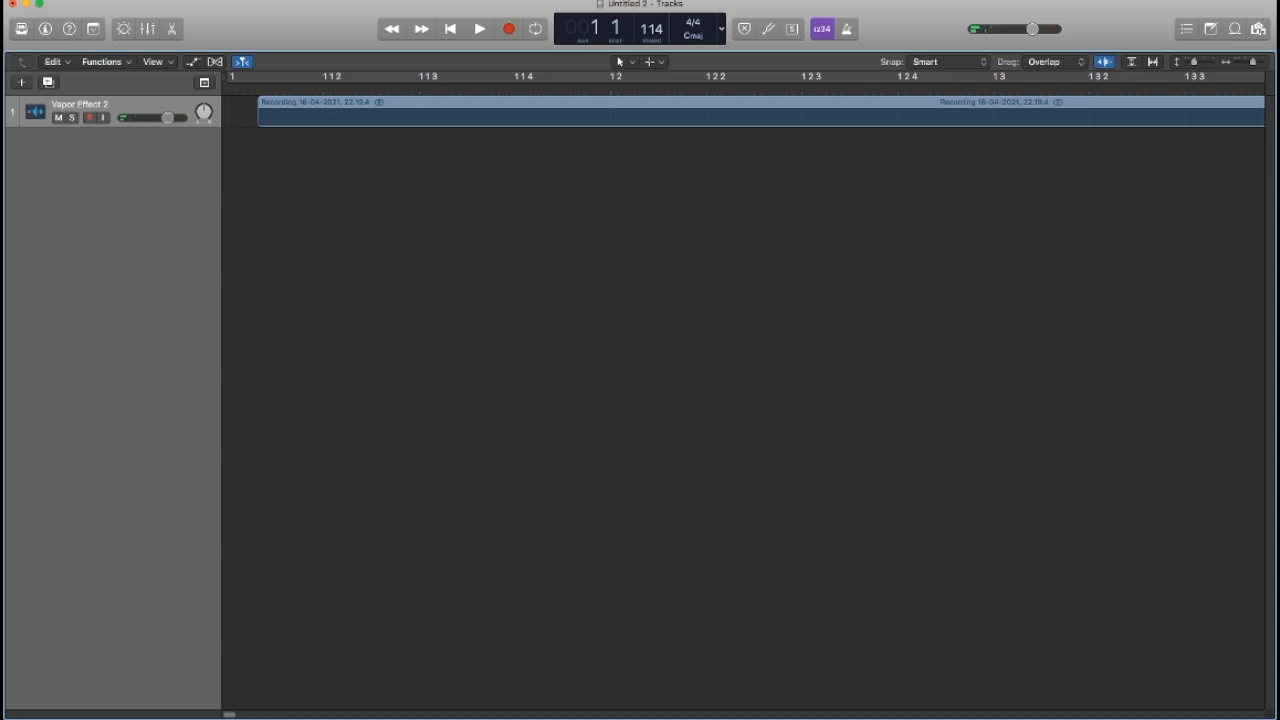
left_click_drag(400, 113, 370, 113)
key("space")
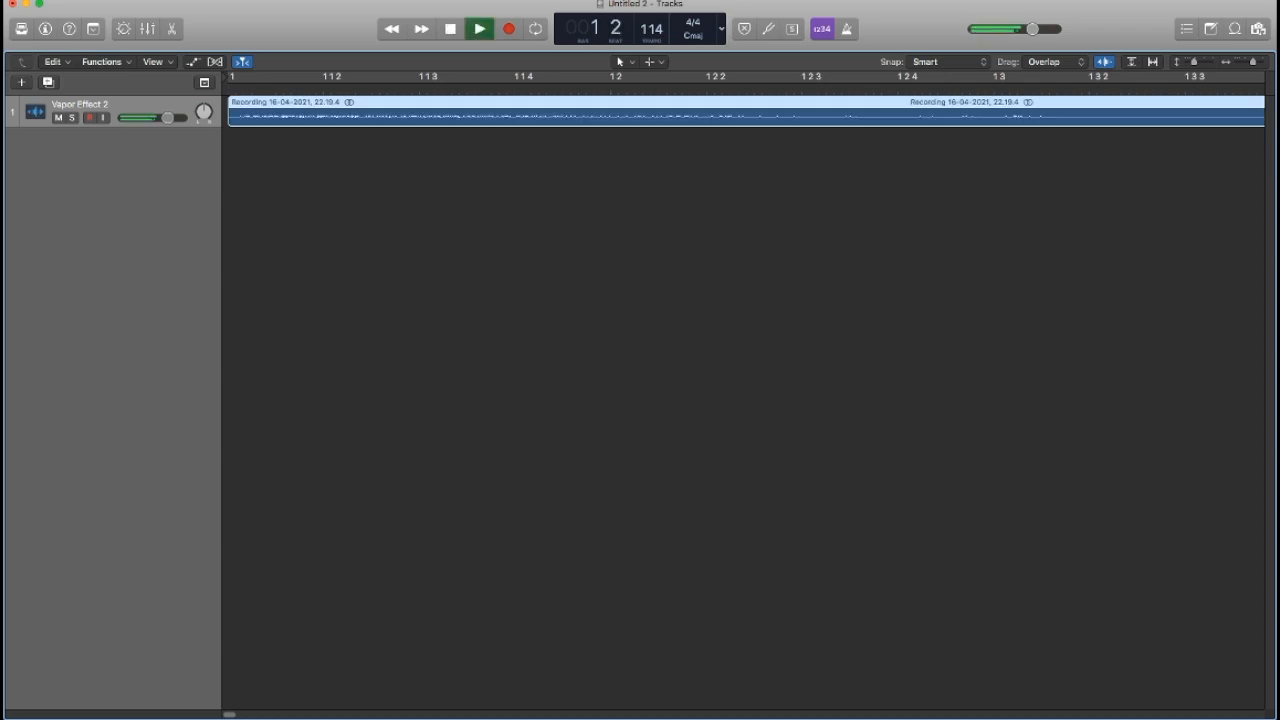
key("space")
Play the recording through, split it at bar 17, and delete everything after the split.
key("super+Left")
key("super+Left")
key("super+Left")
key("super+Left")
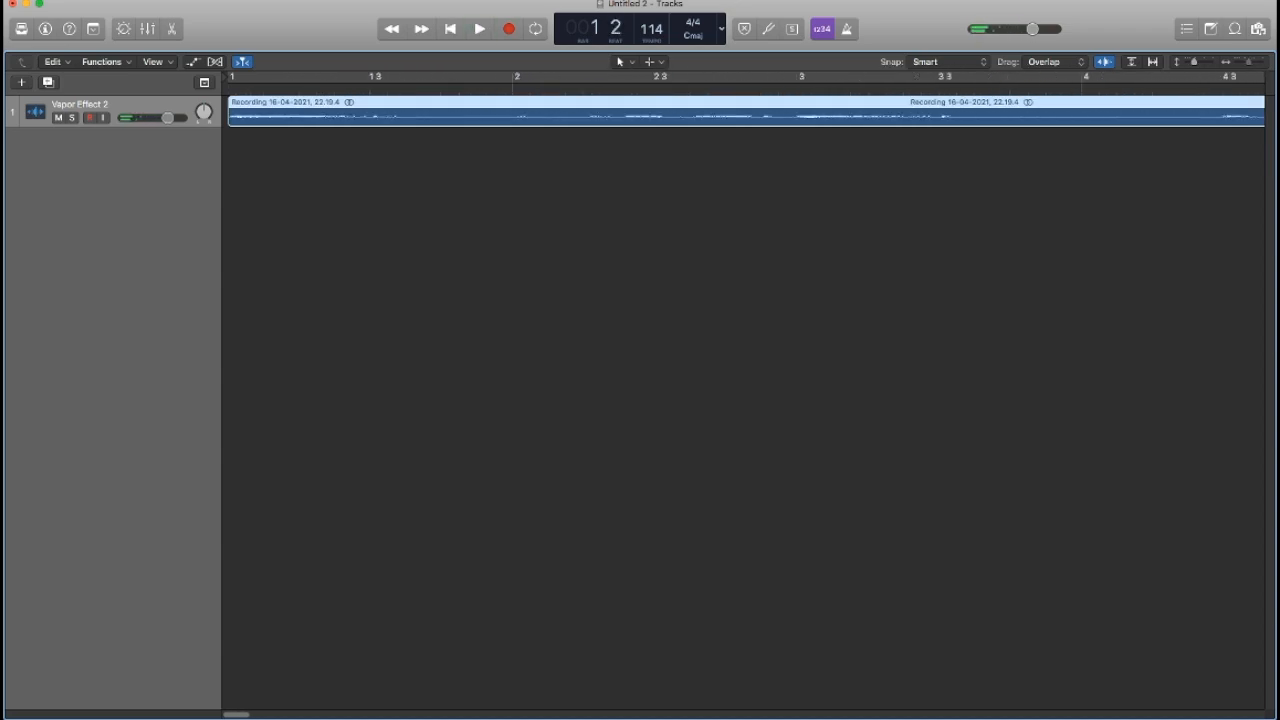
key("space")
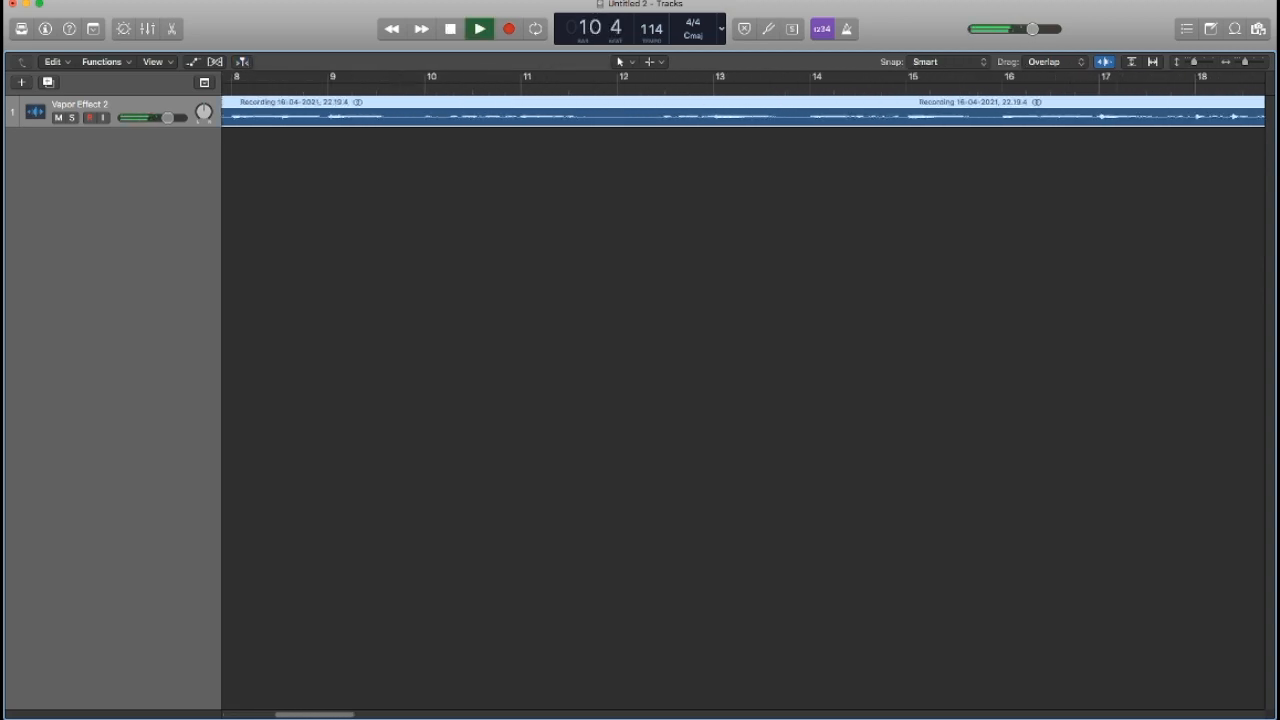
key("space")
key("space")
key("space")
key("super+t")
key("Delete")
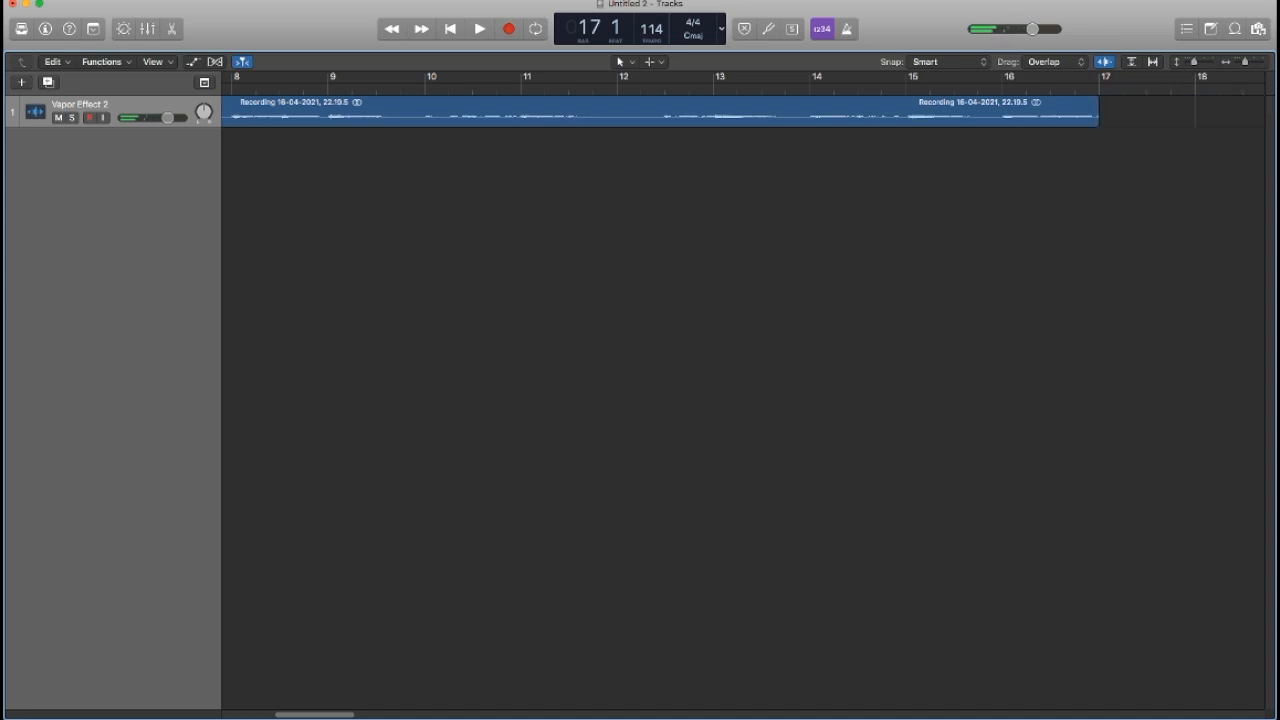
Repeat the 16-bar recording at bar 17 and crossfade the join between the two regions.
key("Left")
key("super+z")
scroll(744, 400, "right", 5)
left_click(402, 89)
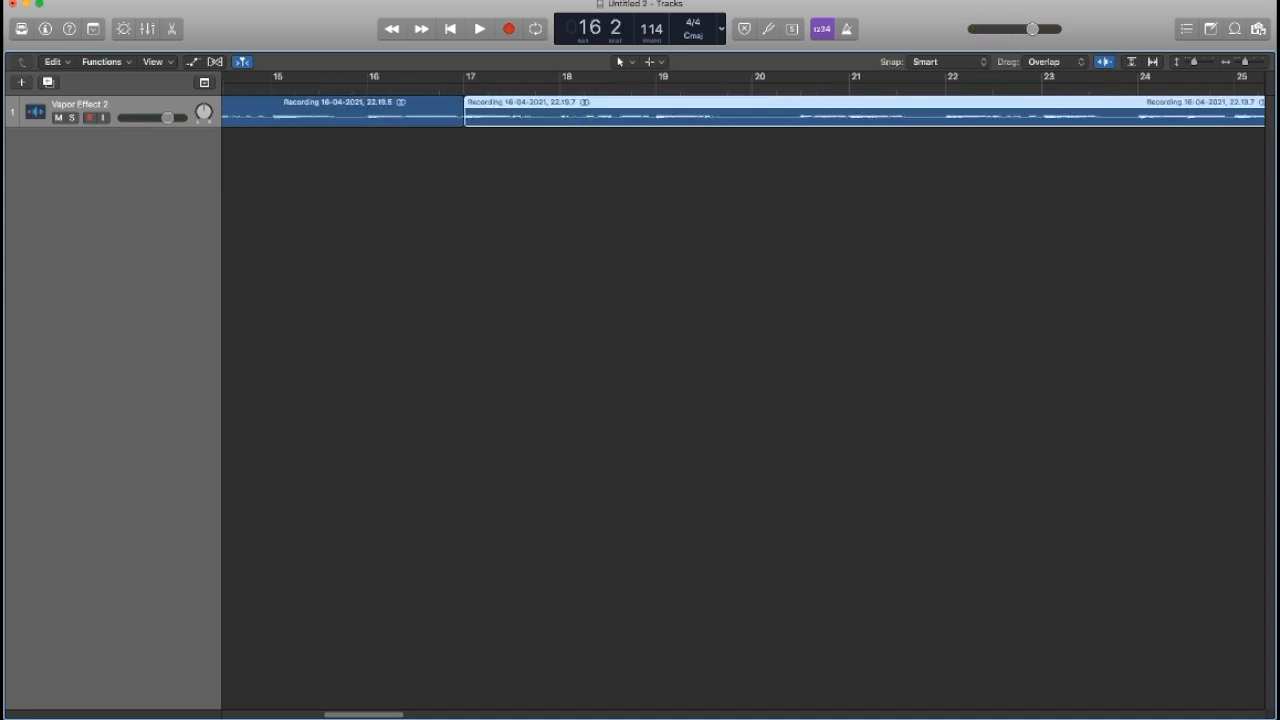
left_click_drag(449, 117, 464, 118)
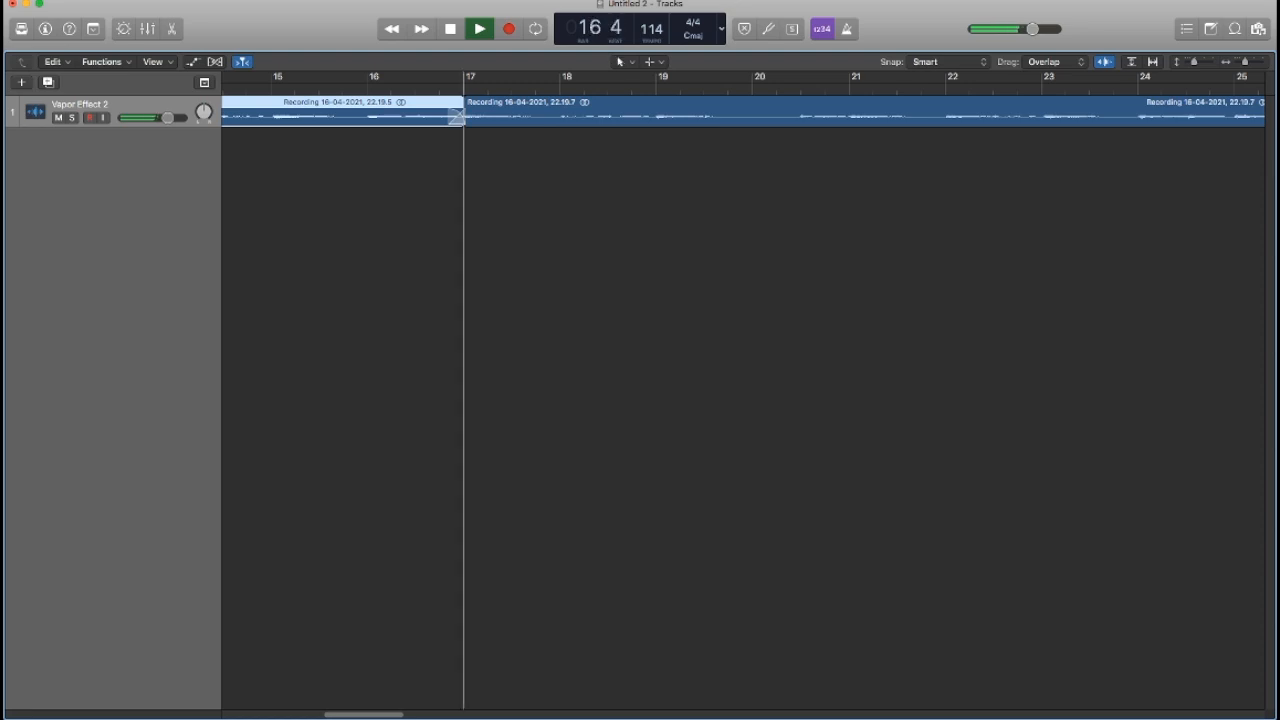
Play through the crossfade at bar 17 and delete the copy that follows it.
key("space")
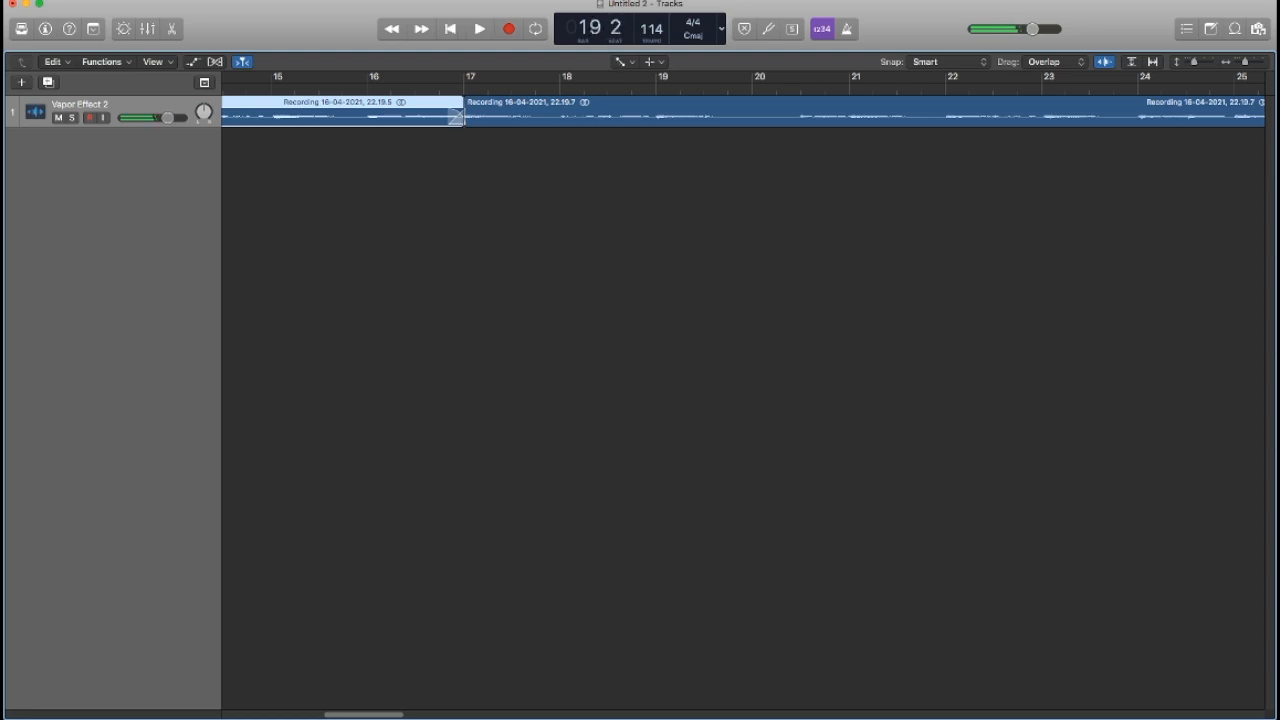
key("space")
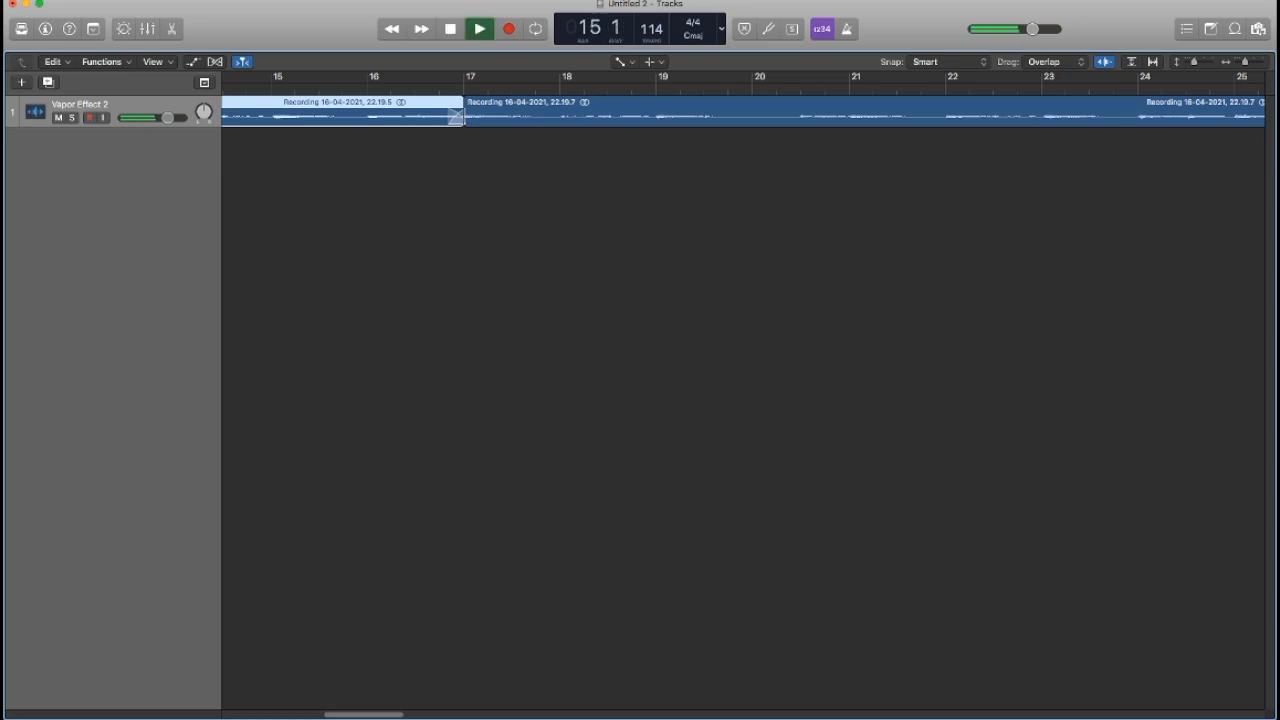
key("super+shift+a")
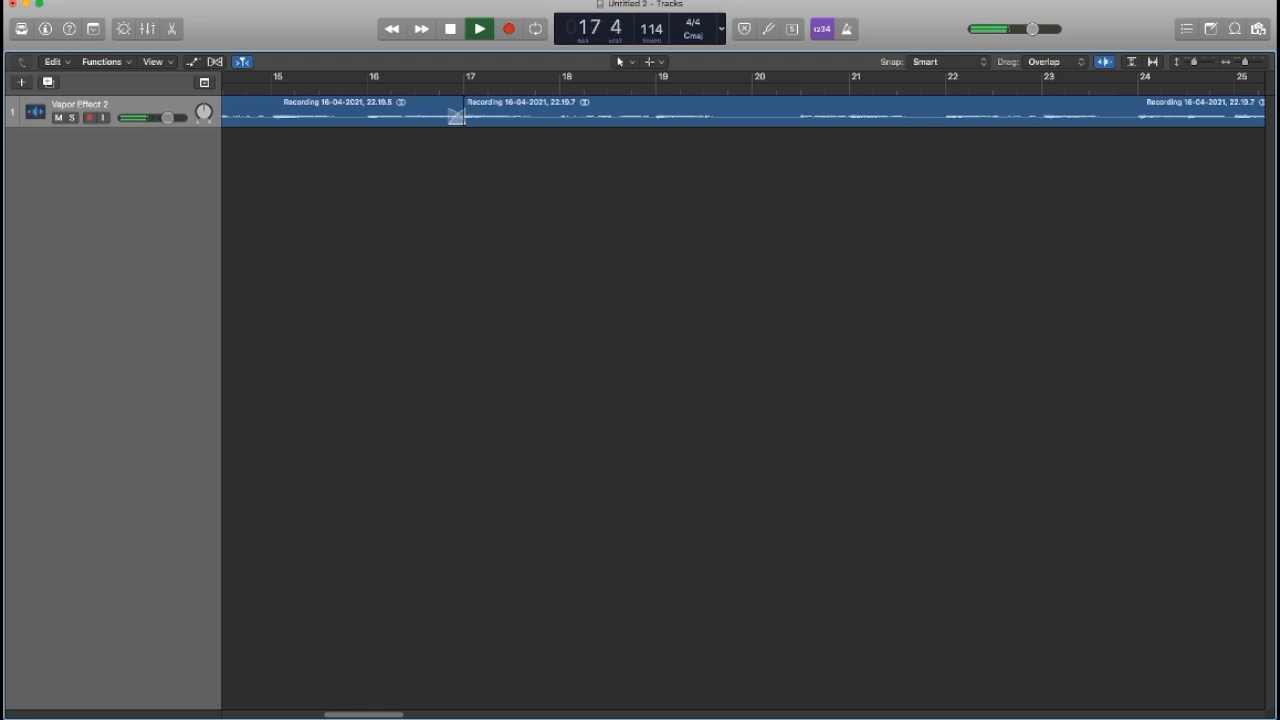
left_click(458, 116)
key("space")
key("Delete")
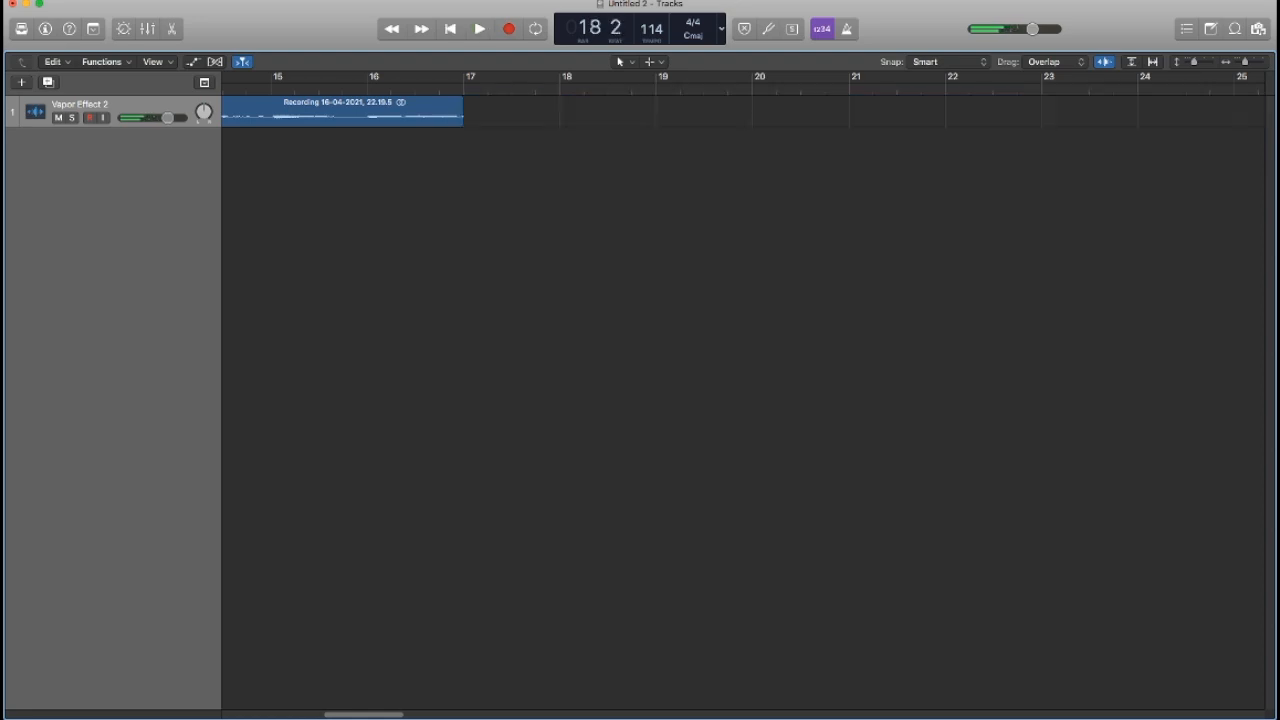
Repeat the 16-bar recording with its end fade three times, placing copies at bars 17, 33 and 49.
key("super+a")
key("super+r")
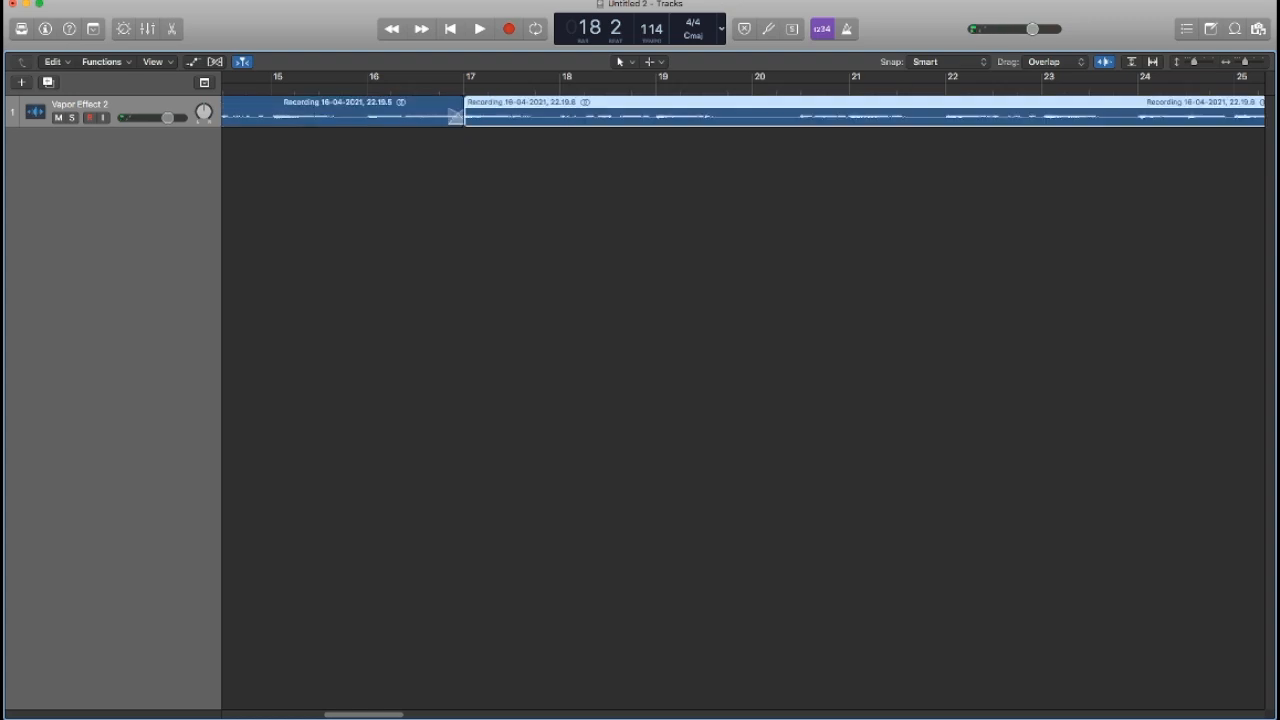
key("super+Left")
key("super+r")
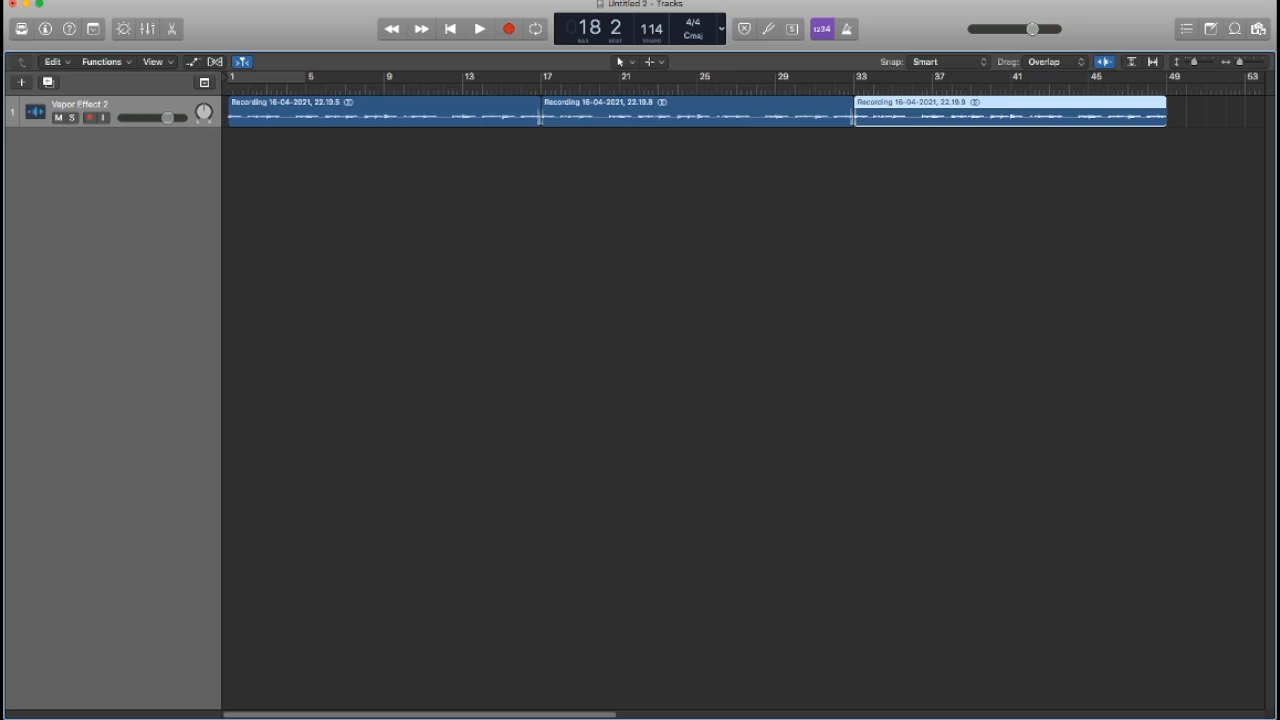
key("super+r")
Play back the join between the repeated recordings at bar 33.
key("space")
key("super+Right")
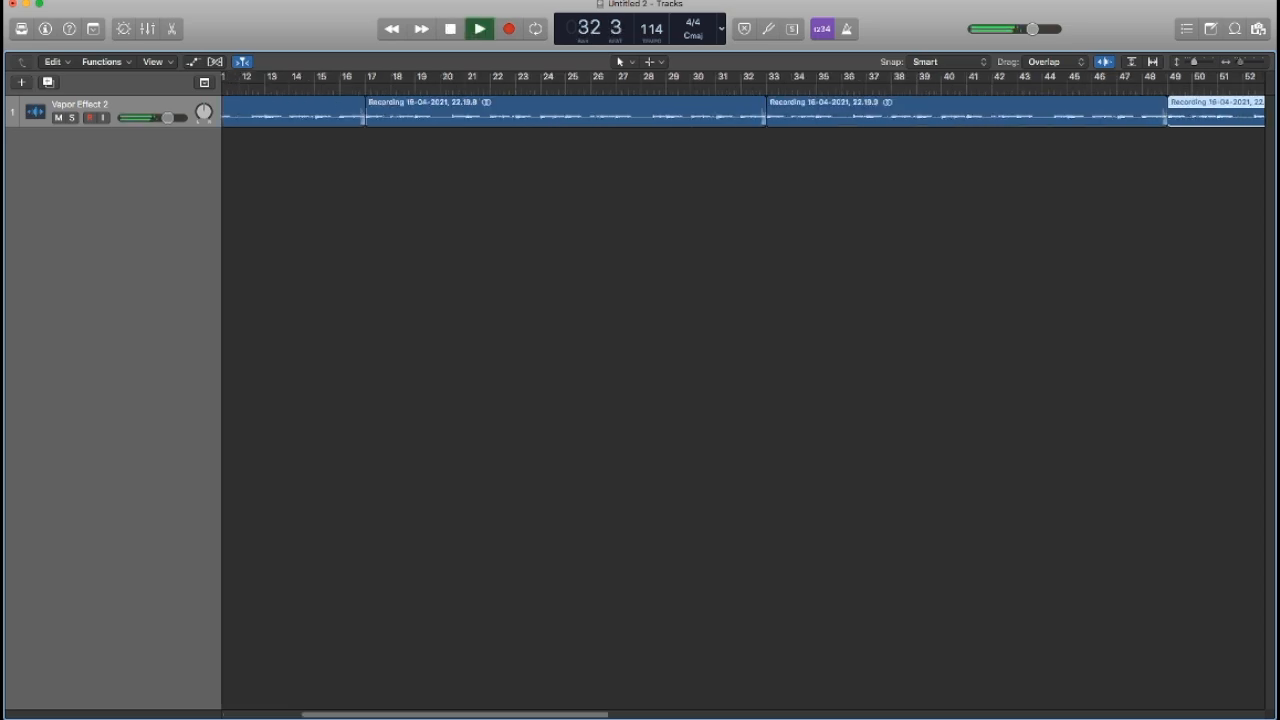
key("super+Left")
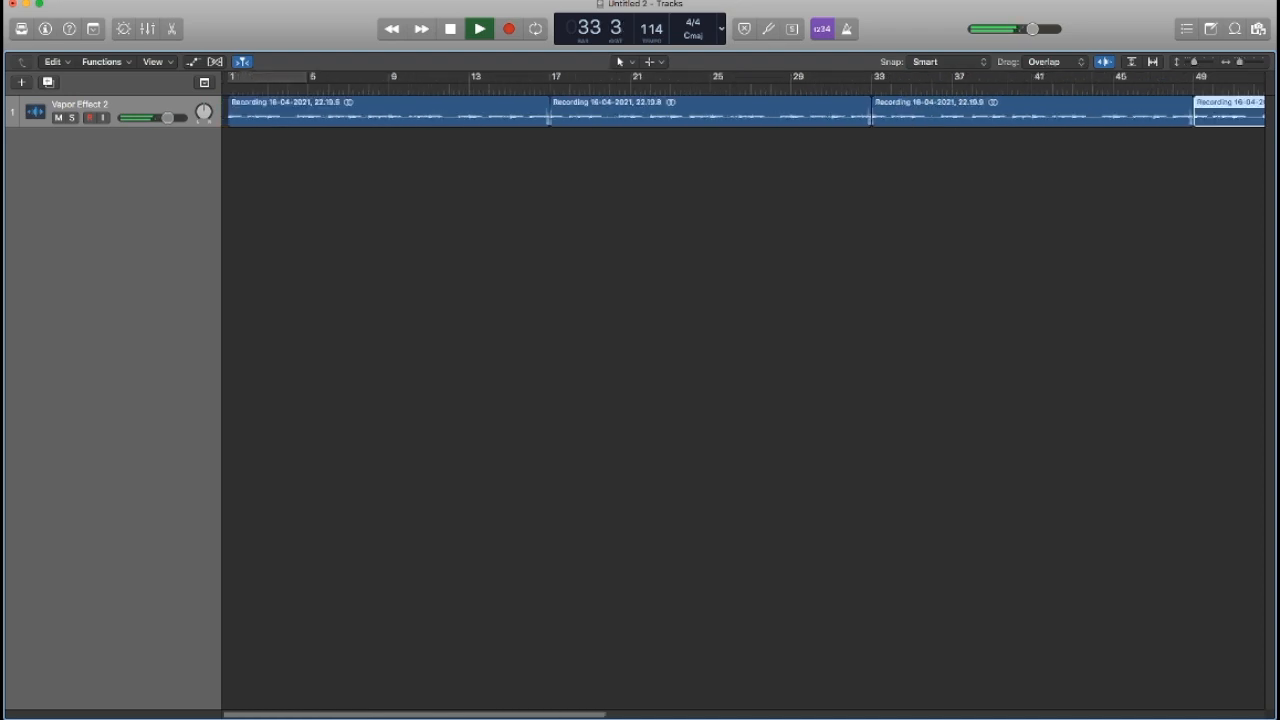
key("space")
Show the Vapor Effect 2 volume automation and ramp it from -4.9 dB at bar 1 to +0.1 dB at bar 17.
key("a")
key("a")
key("a")
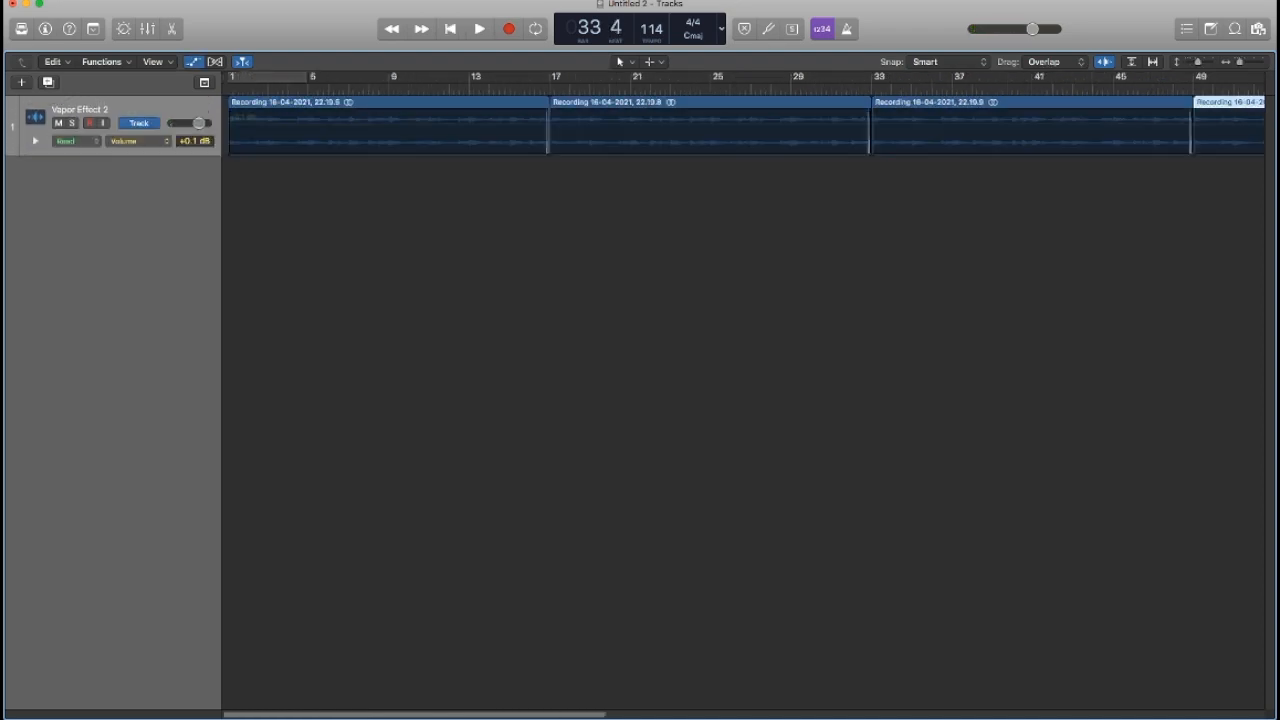
left_click(549, 117)
key("Return")
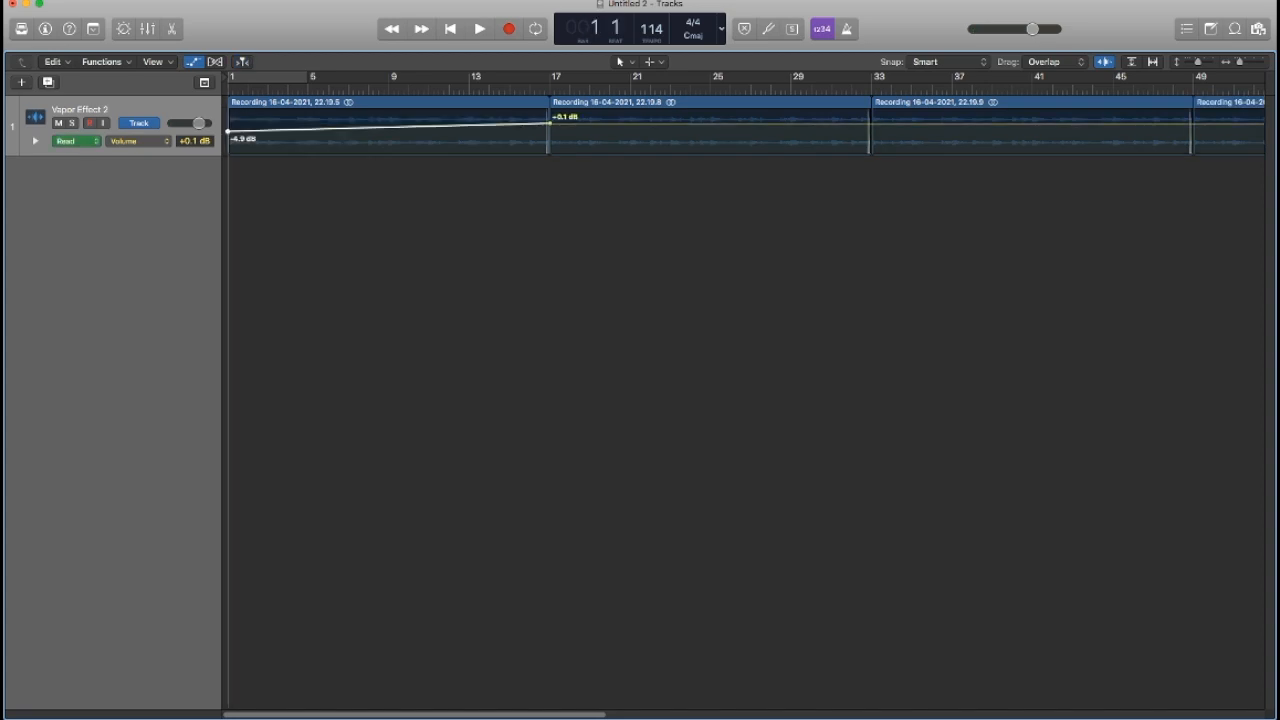
Lower the volume automation point at bar 1 to -∞ dB, play back the fade-in and hide the automation.
left_click_drag(229, 117, 229, 151)
key("space")
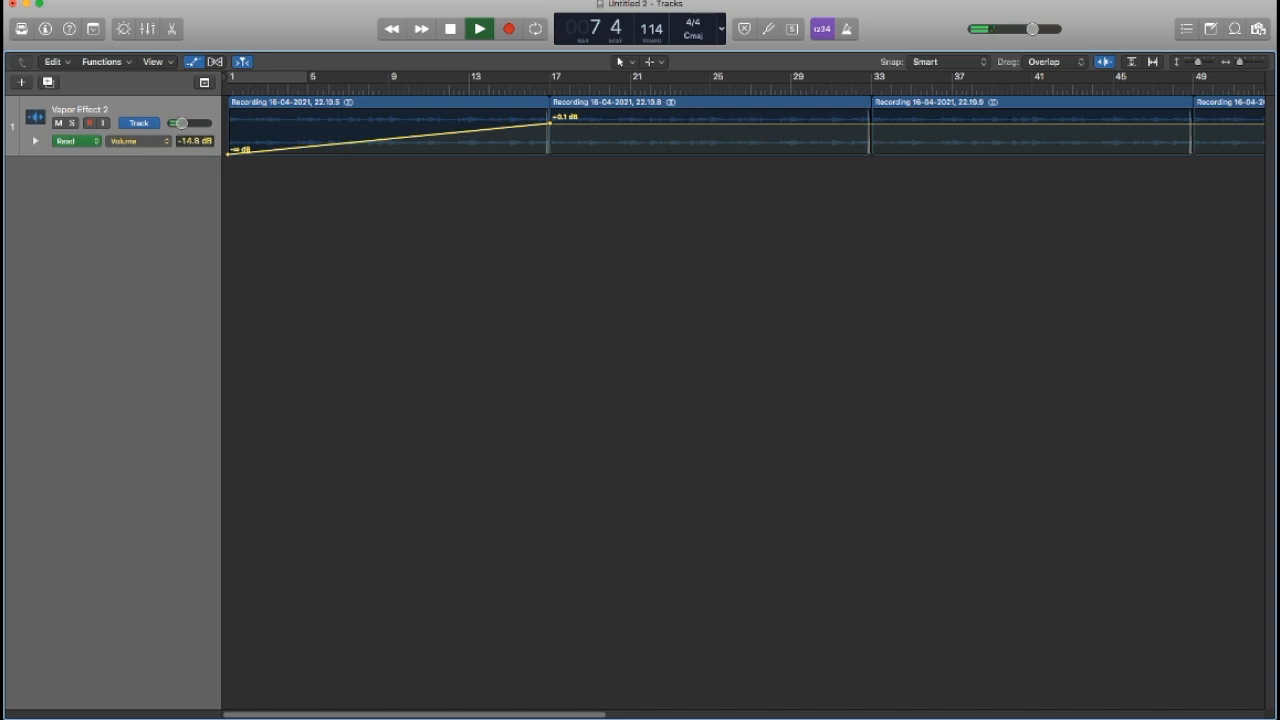
key("a")
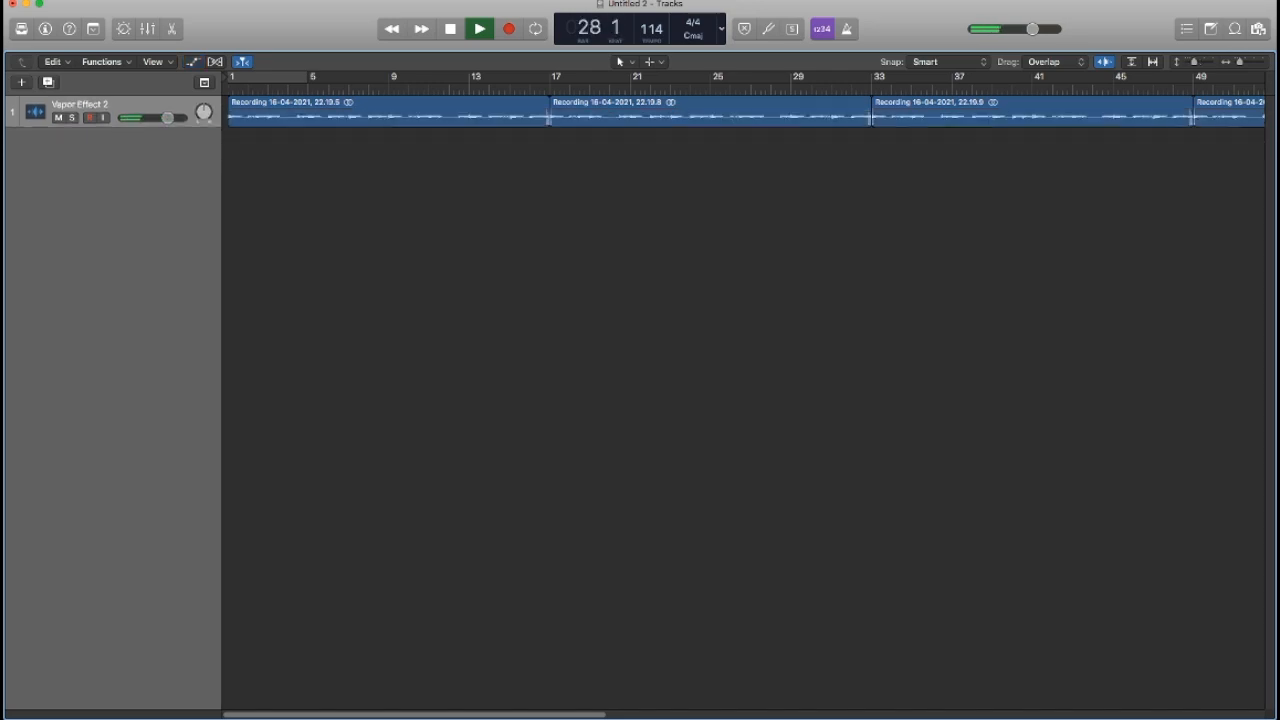
Stop playback and delete the last copy of the recording, which starts at bar 49.
key("super+Left")
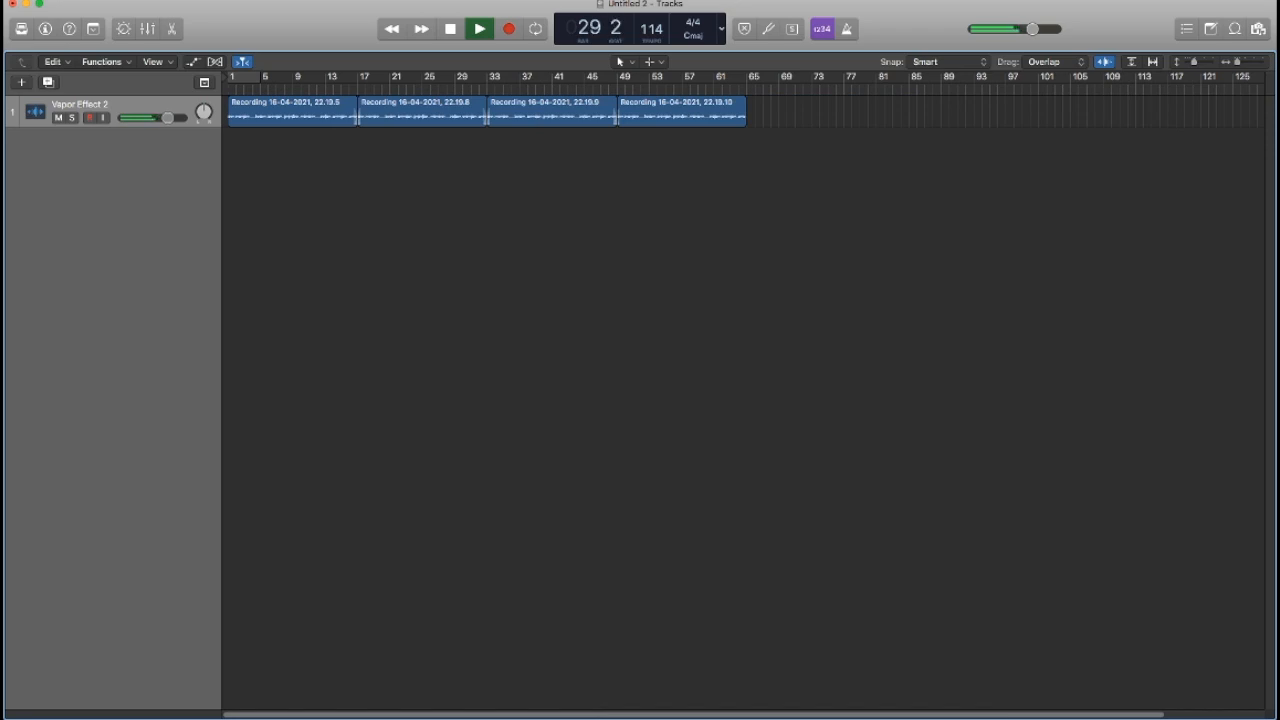
key("space")
key("super+a")
left_click(682, 200)
left_click(682, 108)
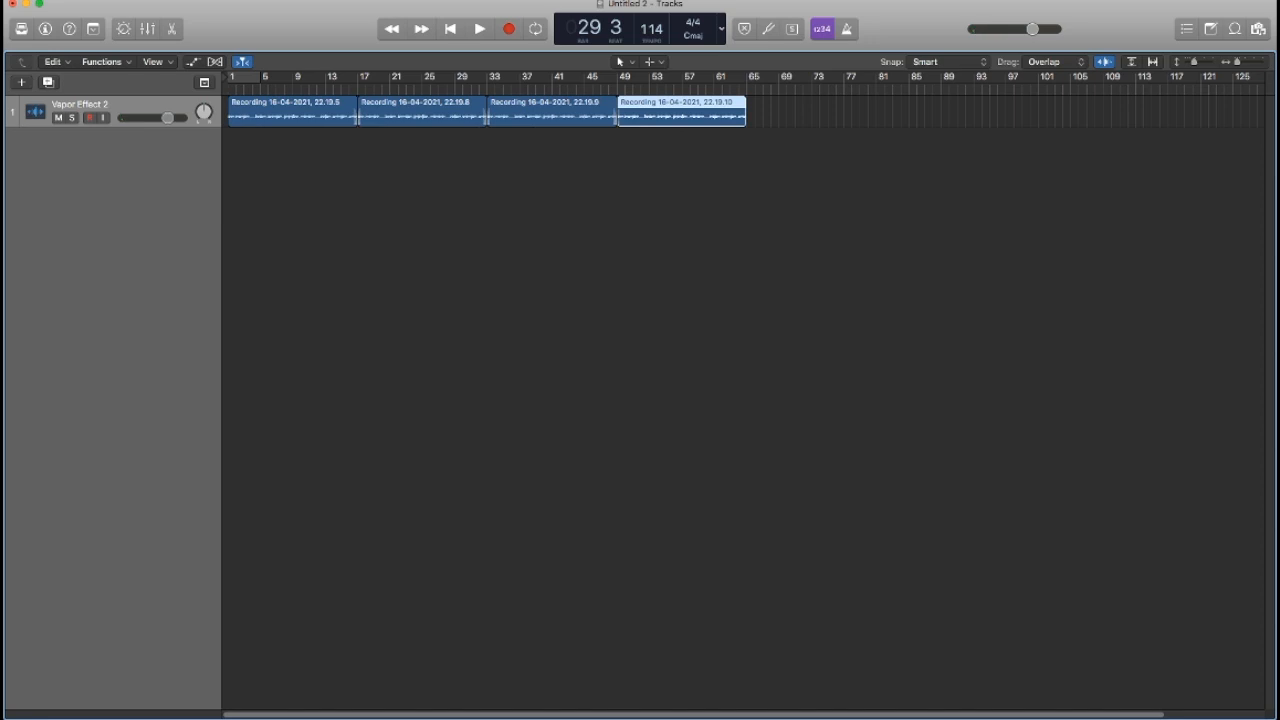
key("Delete")
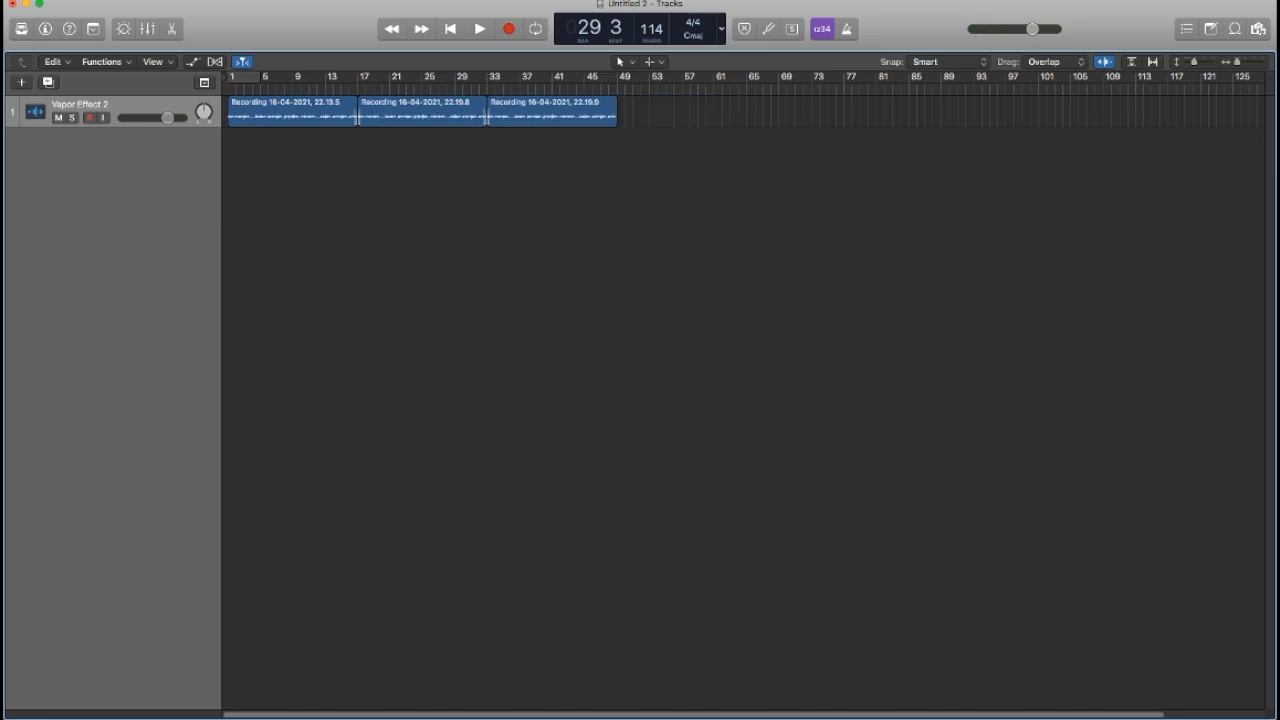
Extend the recording at bar 33 to about bar 80 and split it at bar 49.
left_click_drag(616, 120, 868, 120)
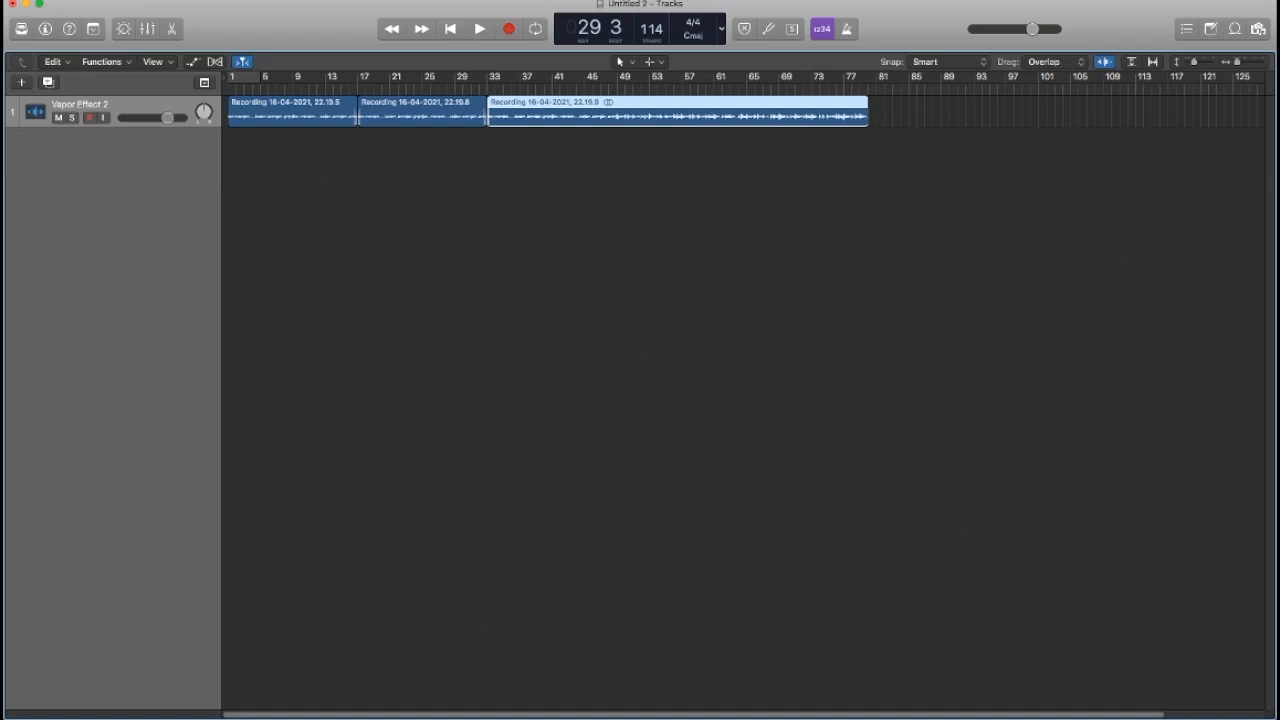
key("period")
key("period")
key("period")
key("period")
key("period")
key("period")
key("period")
key("period")
key("space")
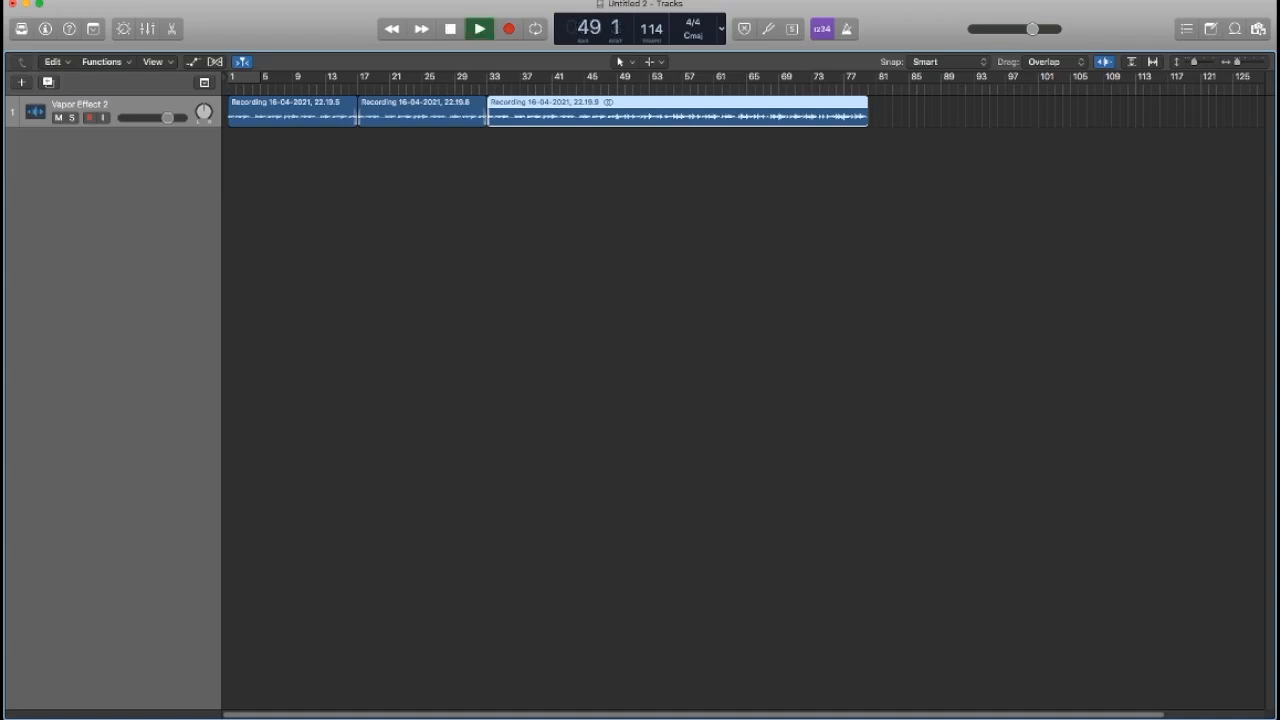
key("space")
key("super+t")
Play through the extended recording and split it at bar 65.
key("space")
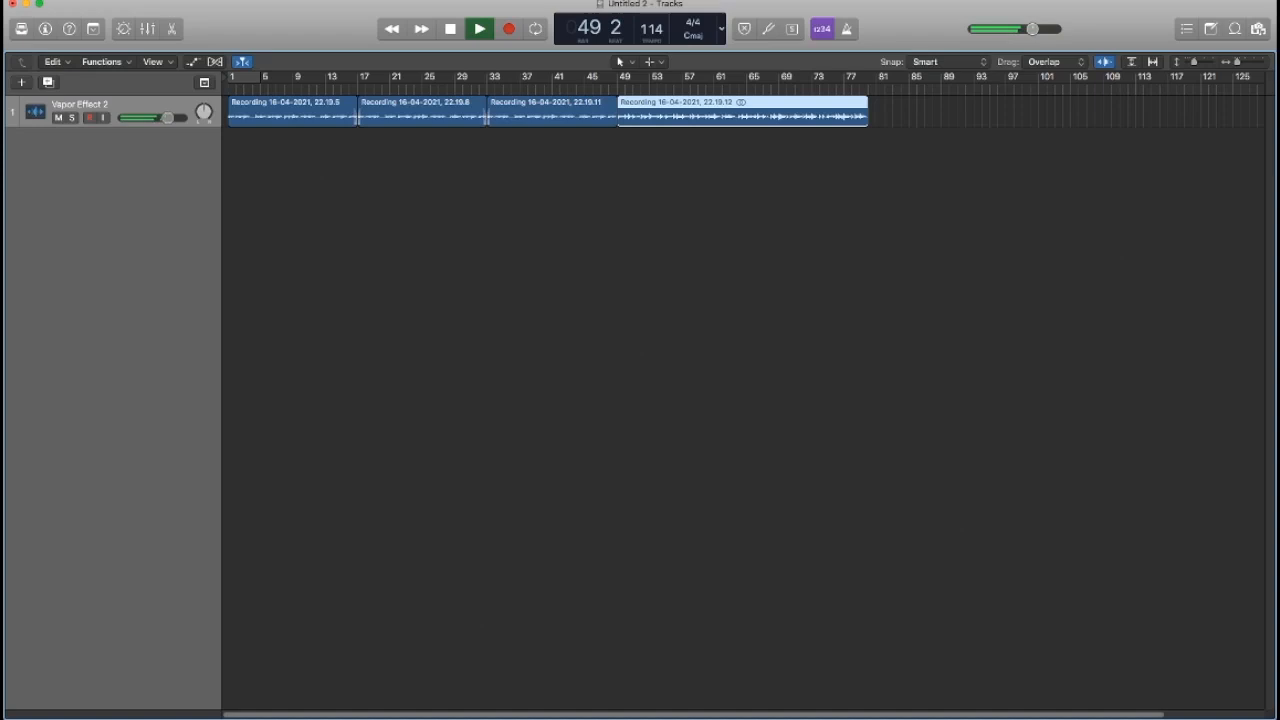
key("super+Right")
key("super+Right")
key("super+Right")
key("super+Right")
key("super+Right")
key("super+Right")
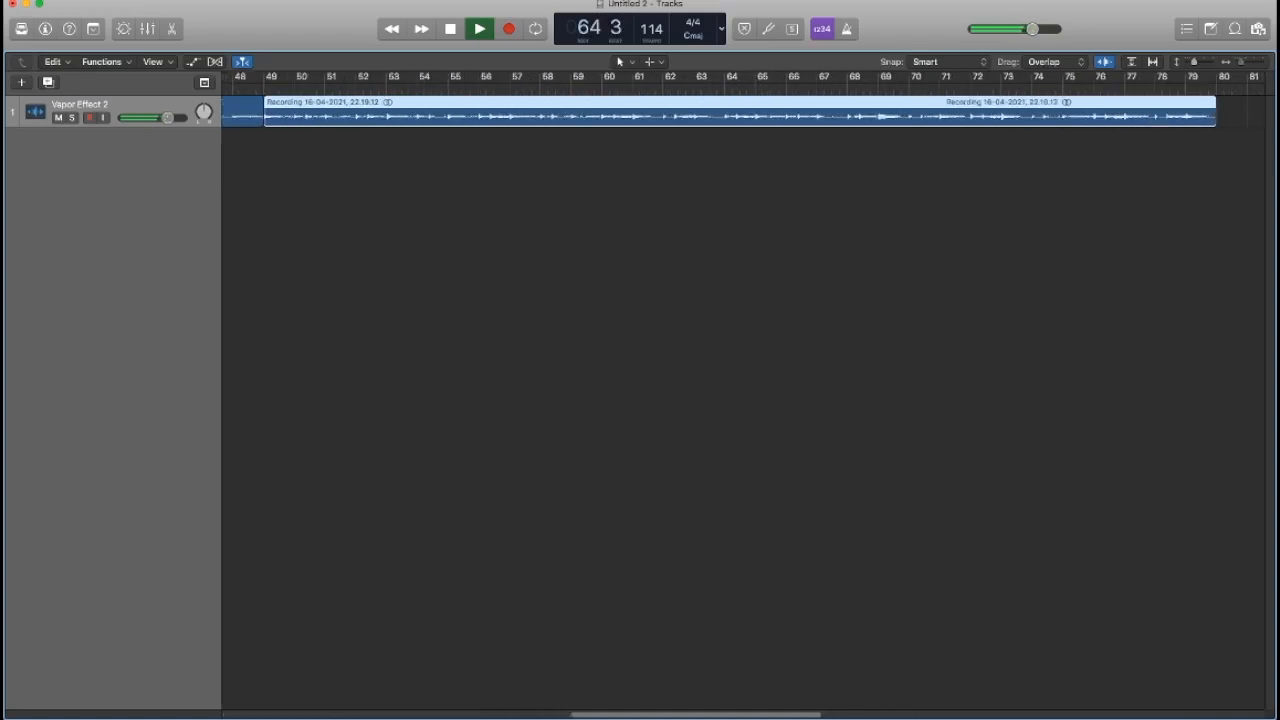
key("space")
key("super+t")
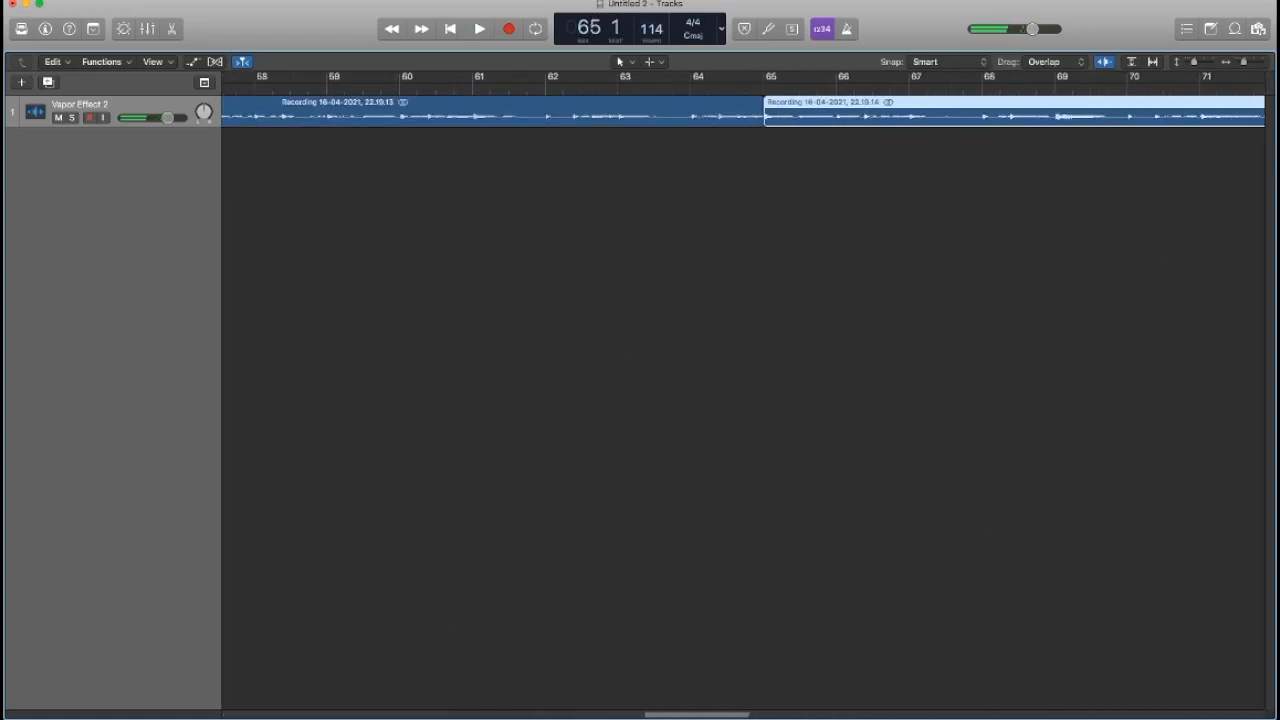
Replace the material after bar 65 with a repeat of the 16-bar section that starts at bar 49.
key("space")
key("Delete")
key("super+z")
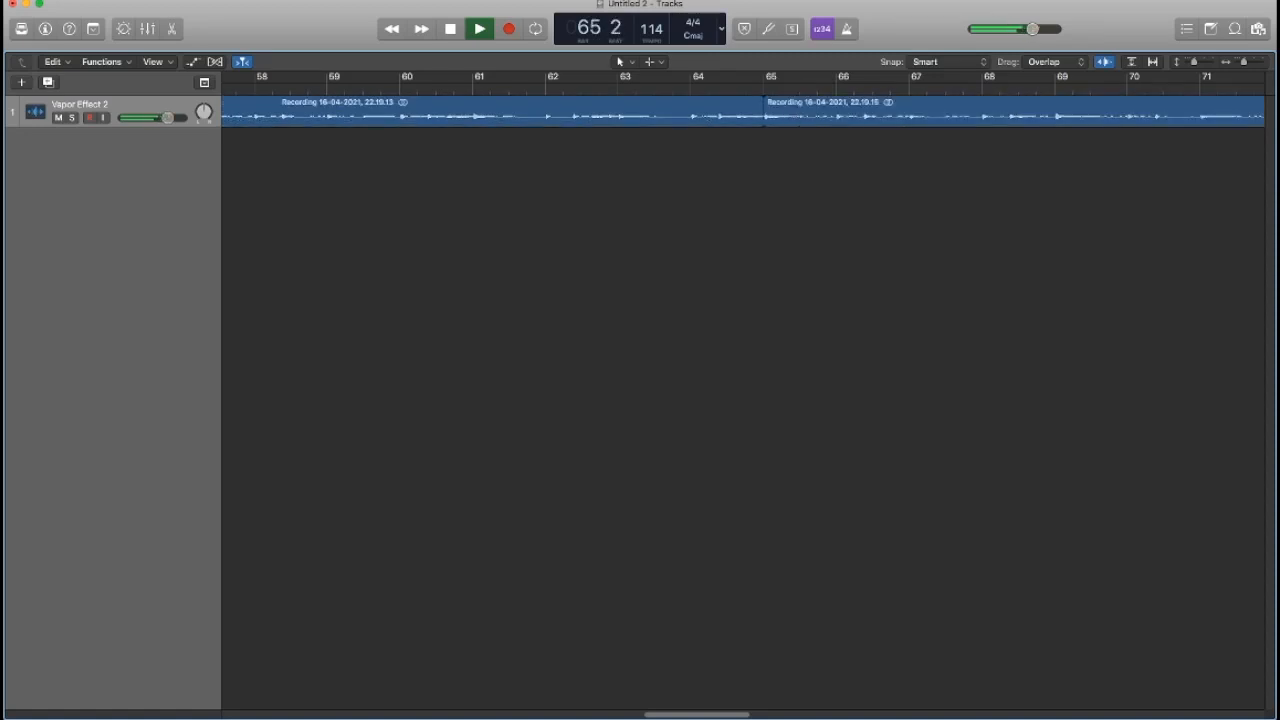
Fade the end of the bar 49 section across the join at bar 65.
left_click(758, 117)
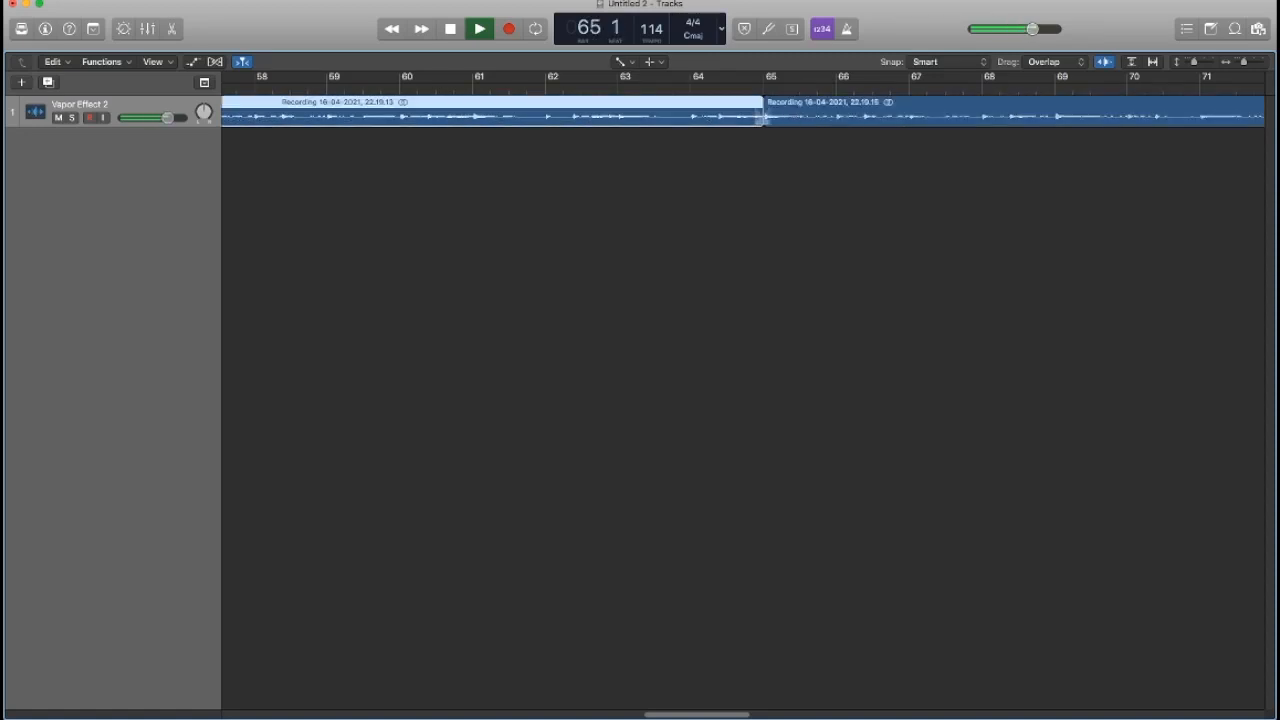
left_click(762, 117)
scroll(762, 117, "up", 3)
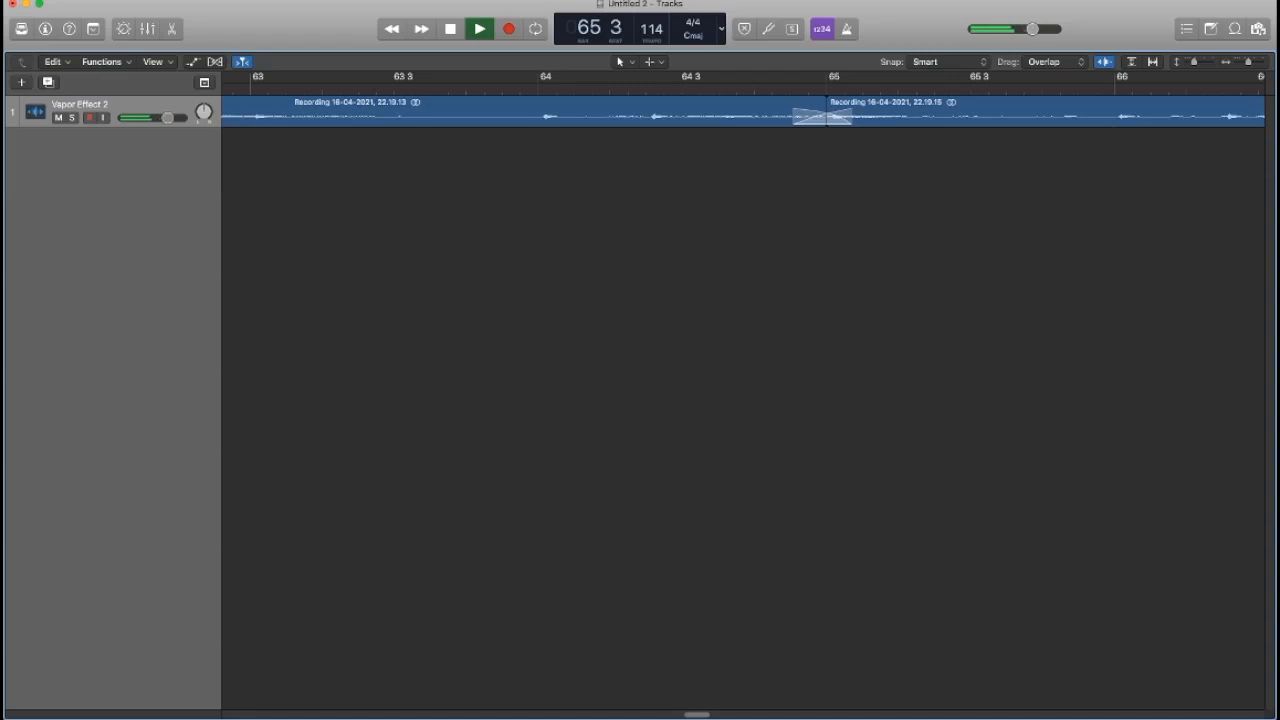
Delete the copy at bar 65 and repeat the faded bar 49 section twice, at bars 65 and 81.
scroll(762, 117, "down", 10)
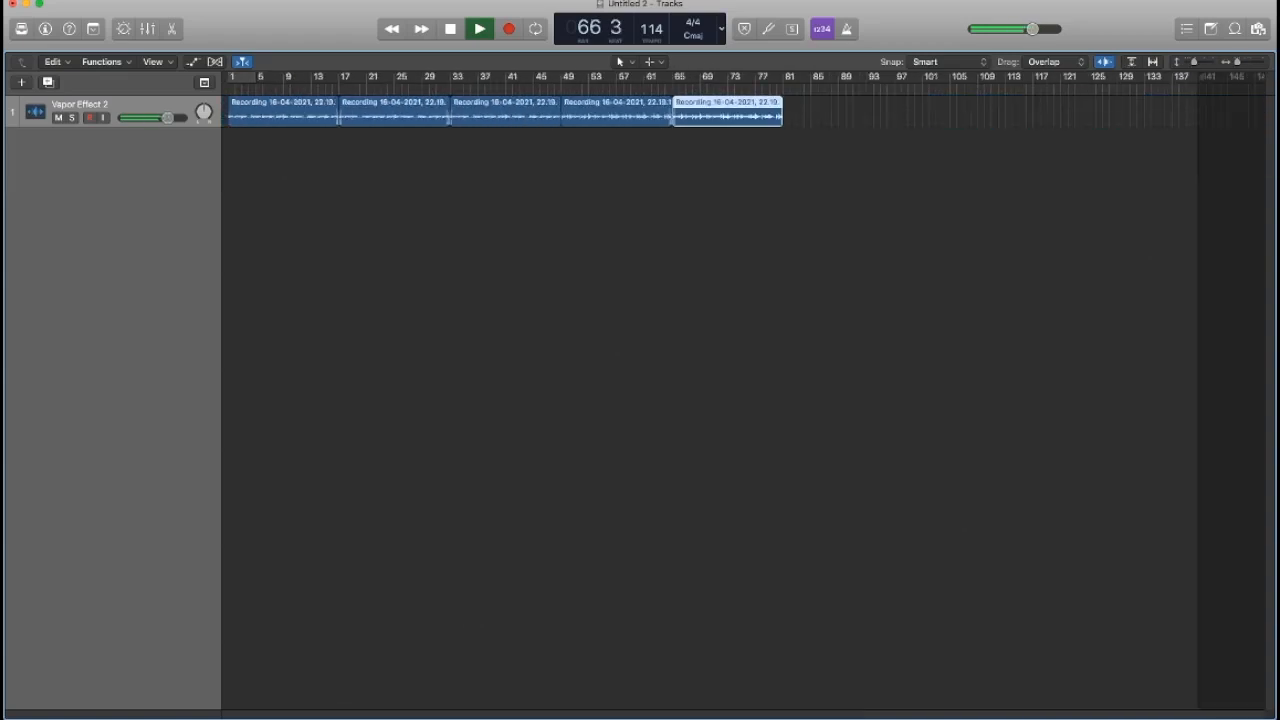
left_click(616, 112)
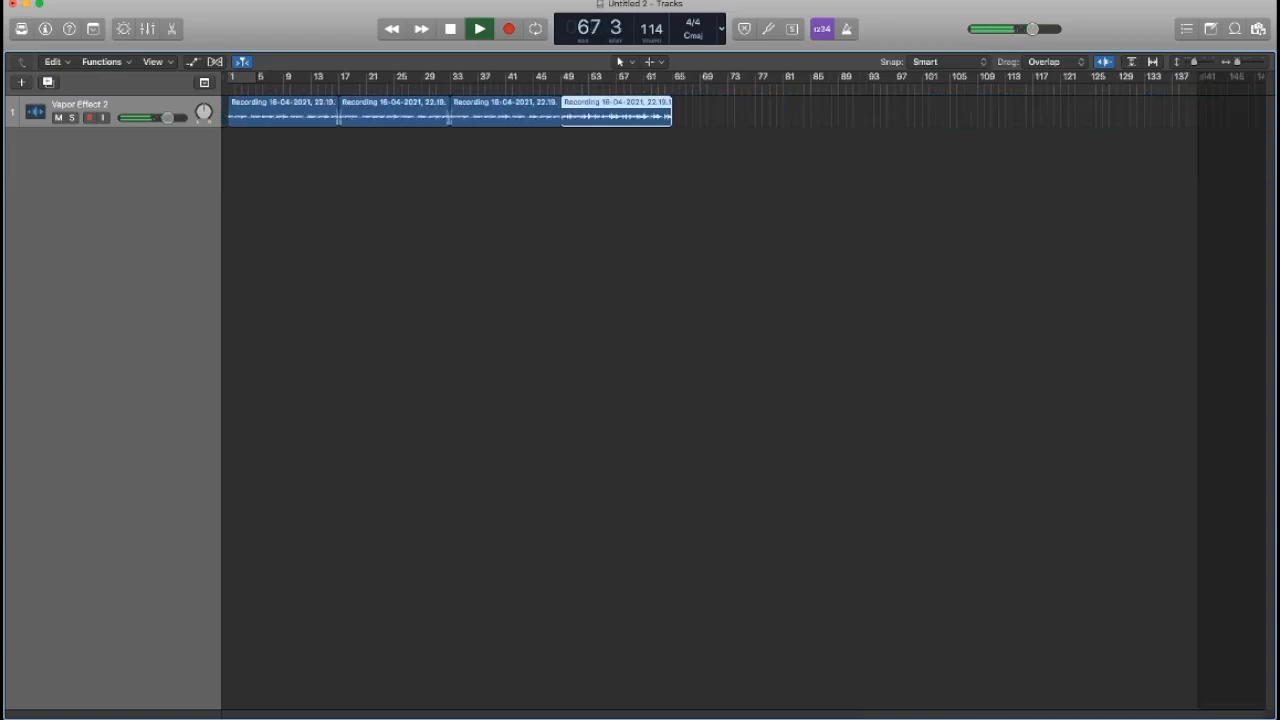
key("super+r")
key("super+r")
Extend the copy at bar 81 to about bar 117, split it at bar 113 and remove the tail.
left_click_drag(893, 103, 1037, 103)
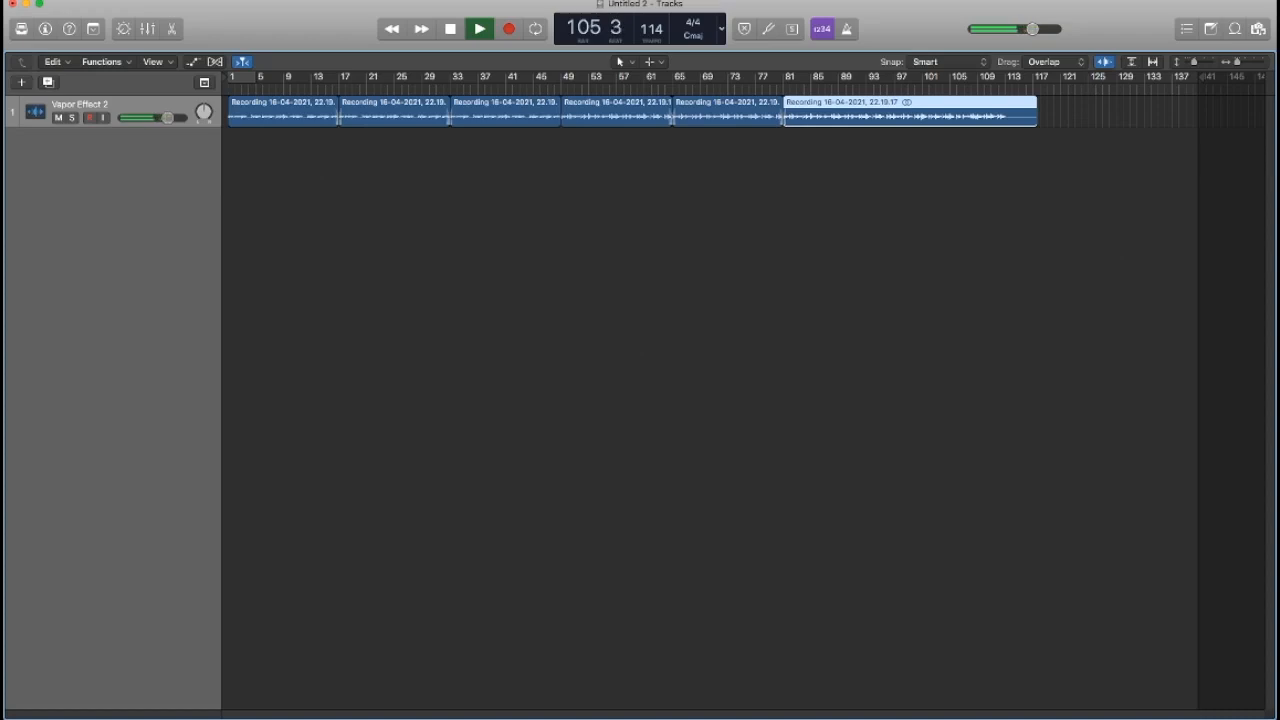
key("space")
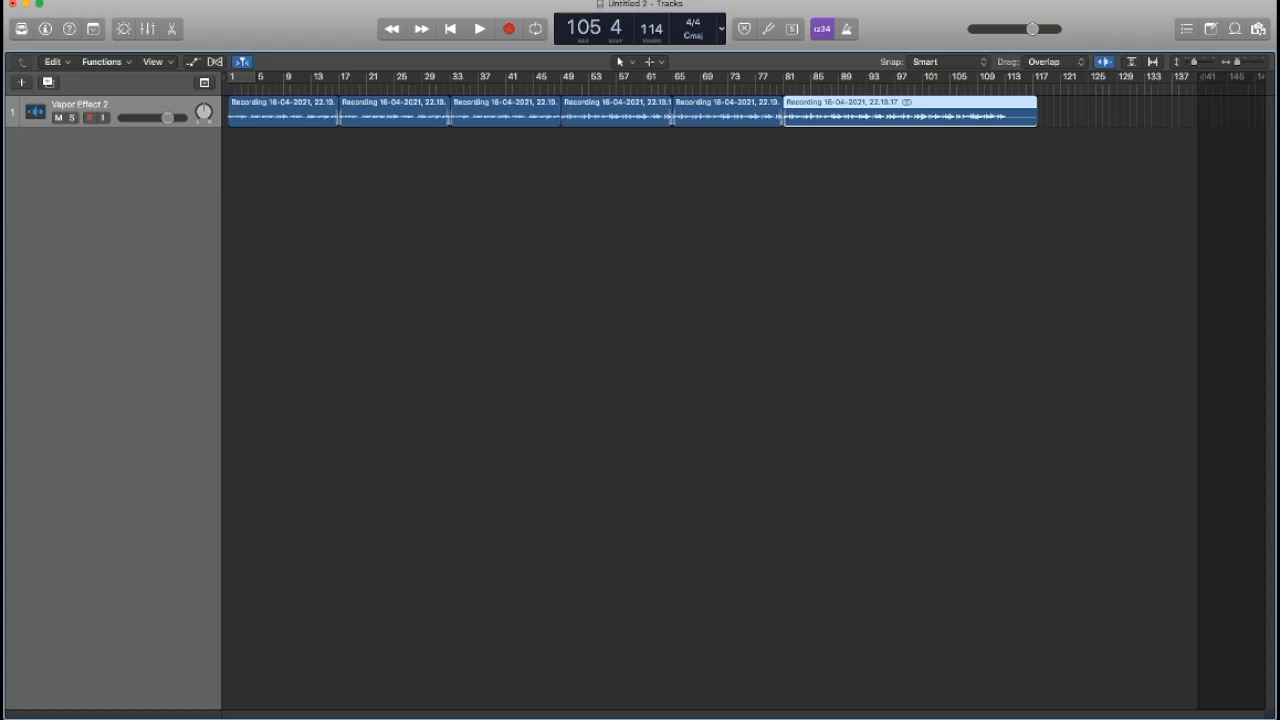
key("space")
key("z")
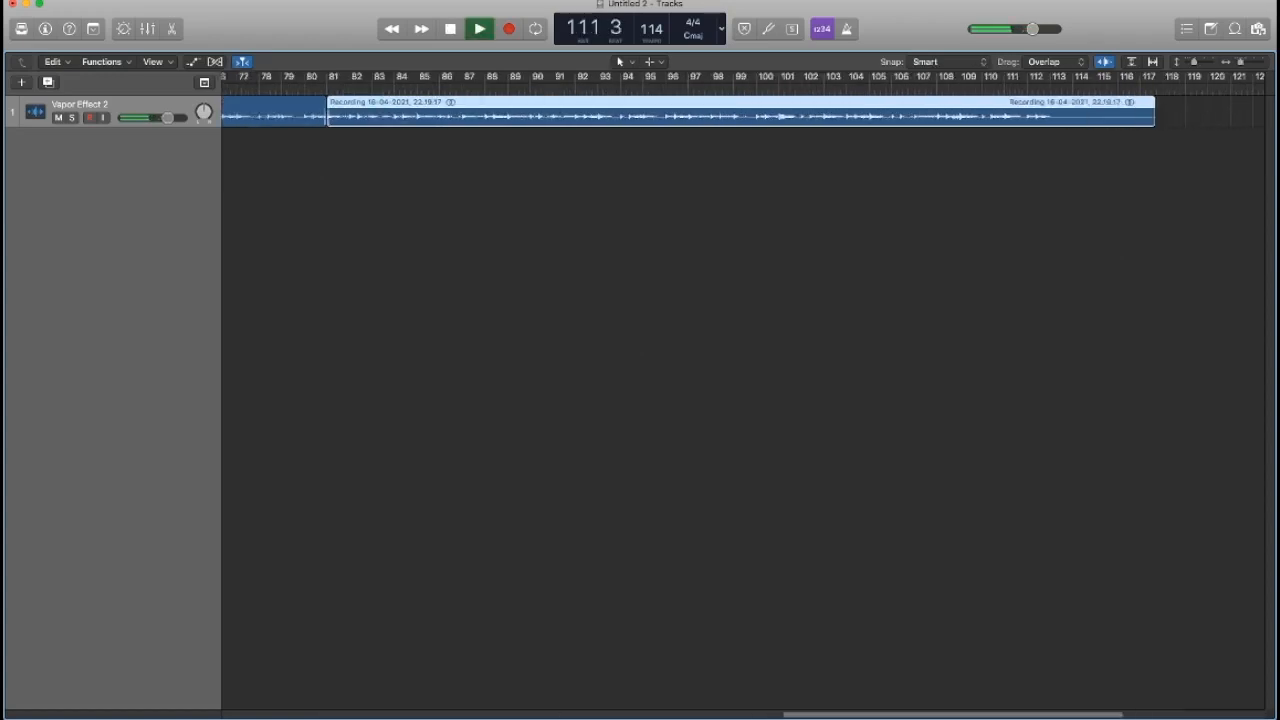
key("space")
key("period")
key("period")
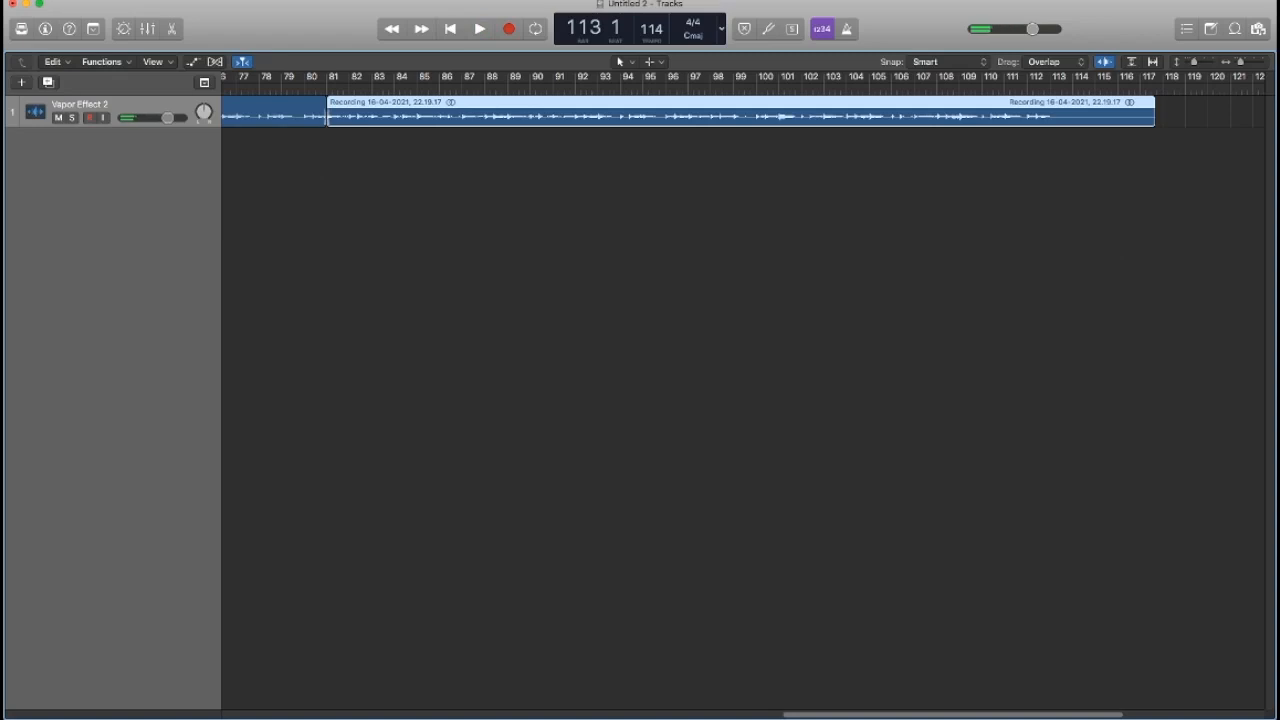
key("space")
key("space")
key("super+t")
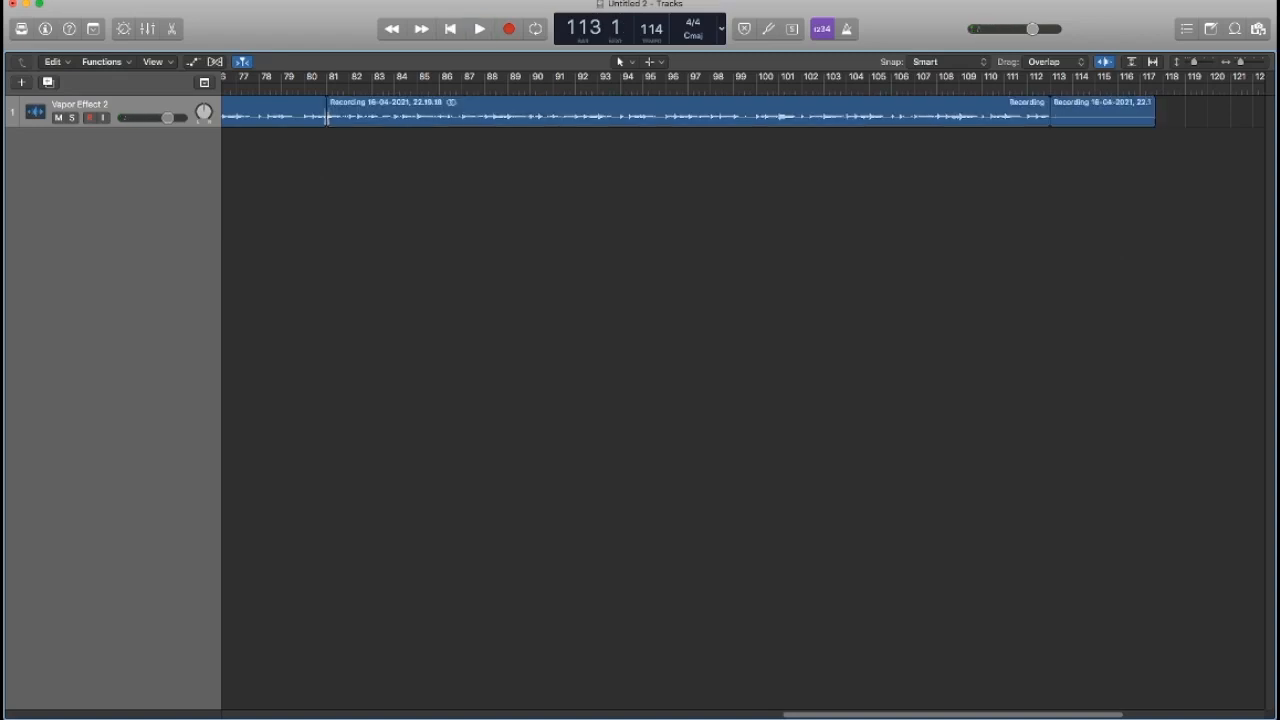
key("Delete")
Repeat the bar 81 recording at bar 113 and fade its end across the join.
key("space")
key("z")
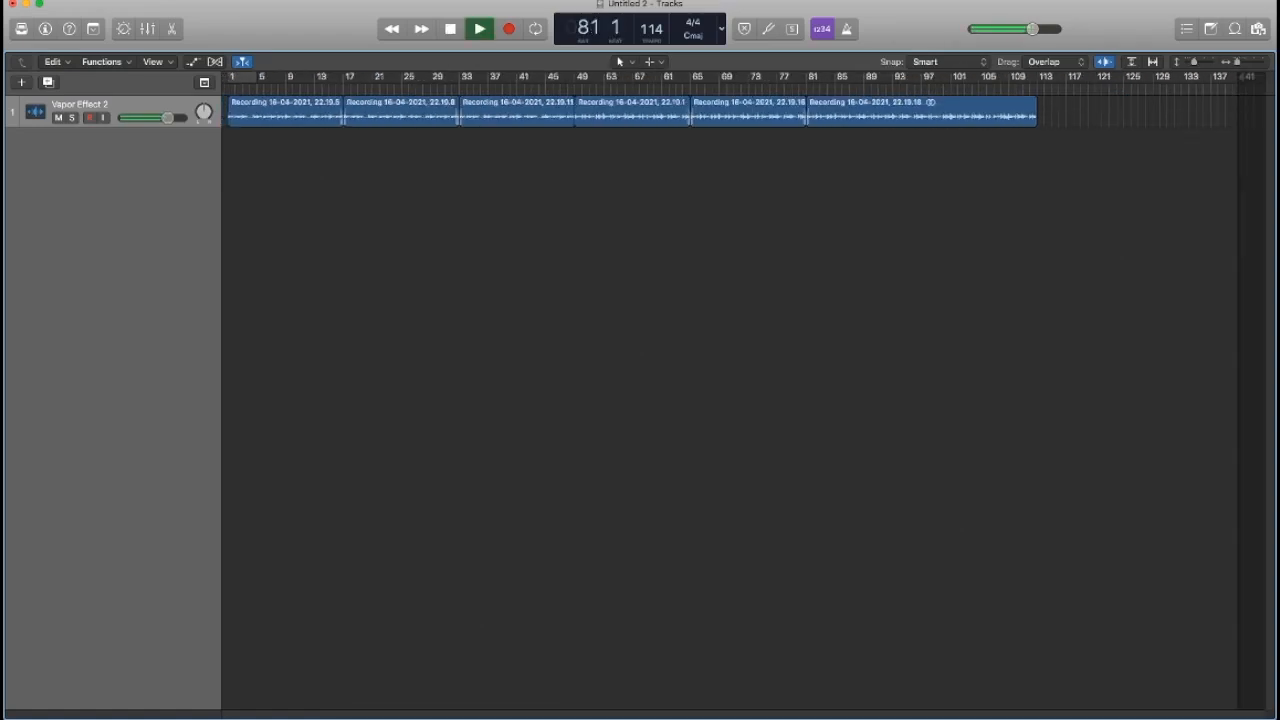
left_click(921, 111)
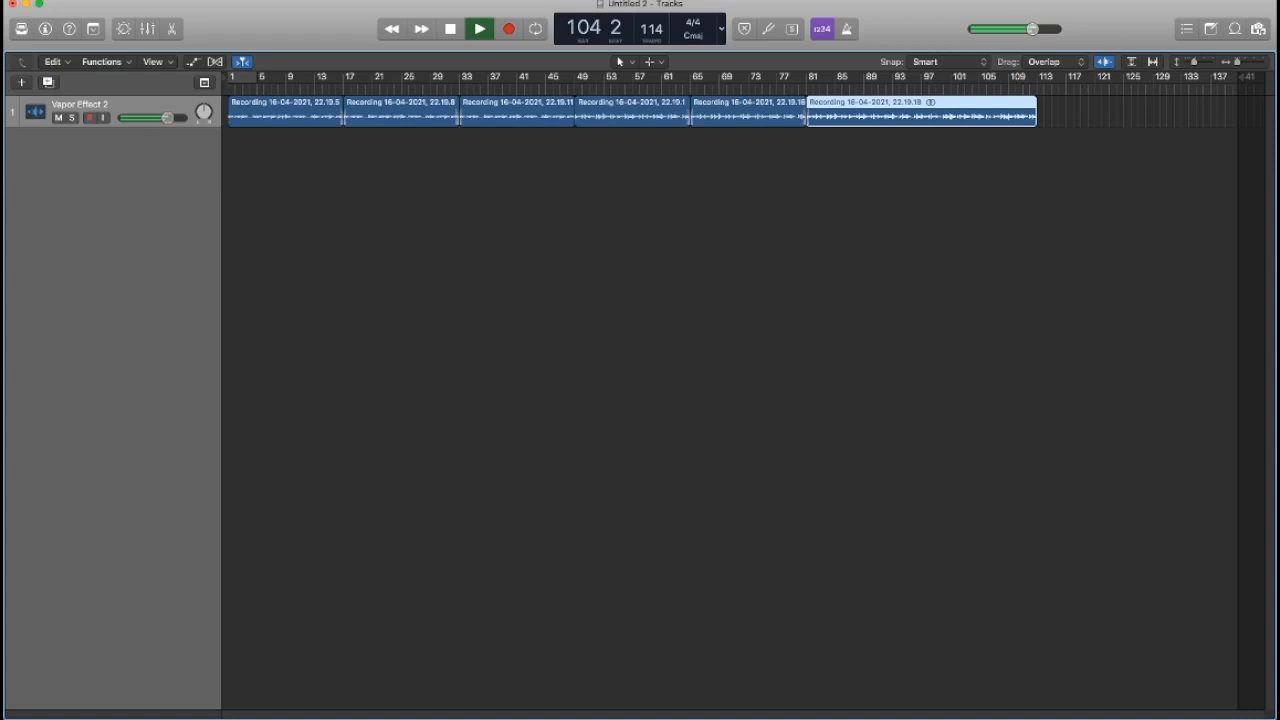
key("super+r")
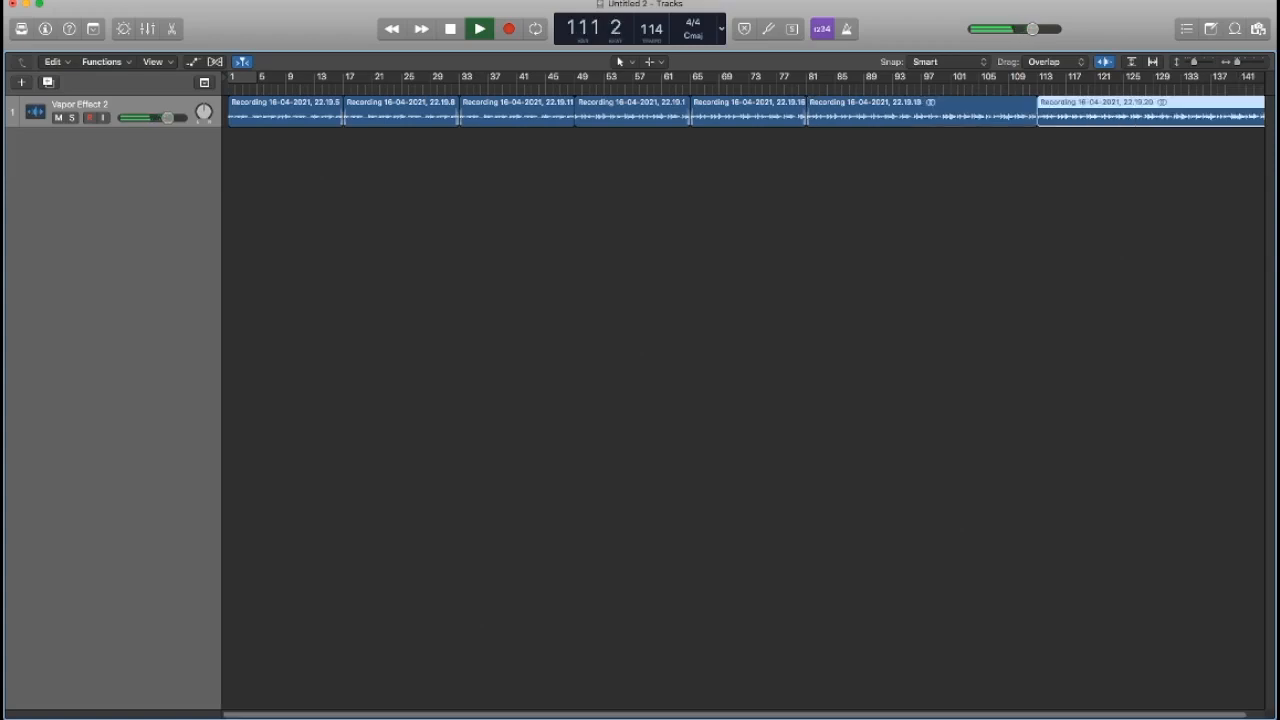
key("super+Right")
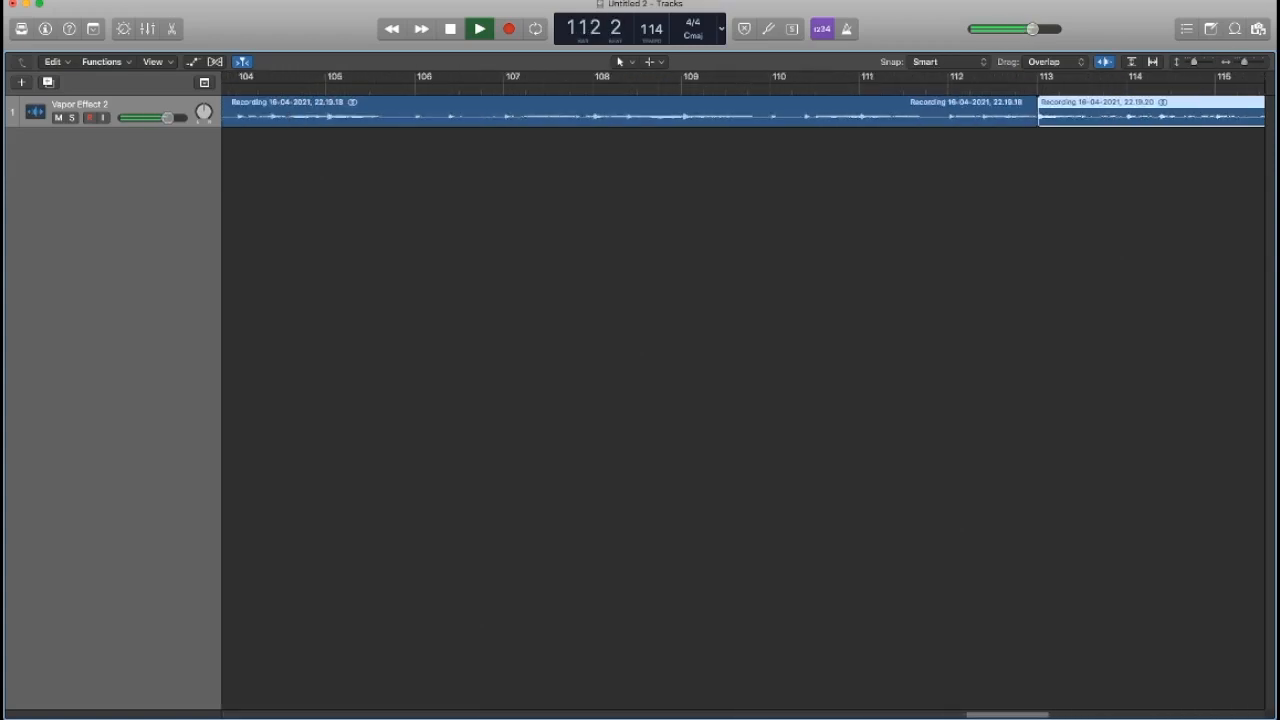
left_click(1030, 116)
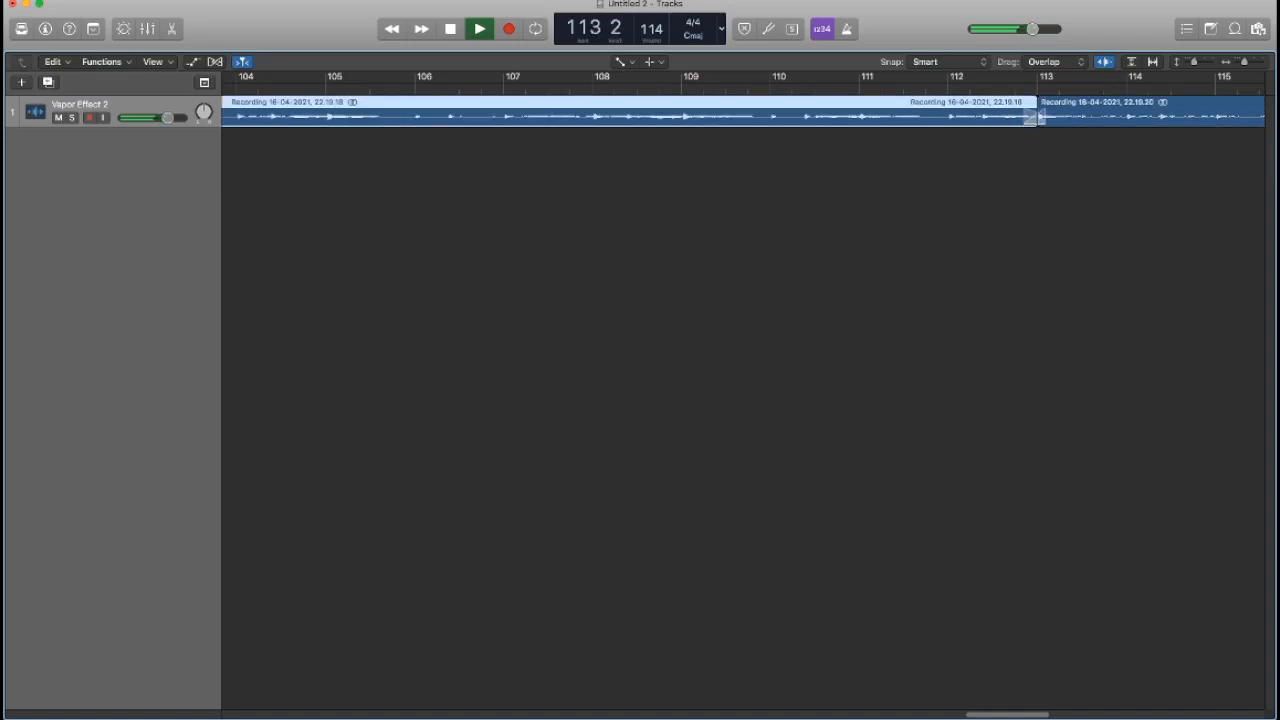
Delete the repeated recording that starts at bar 113.
key("super+Left")
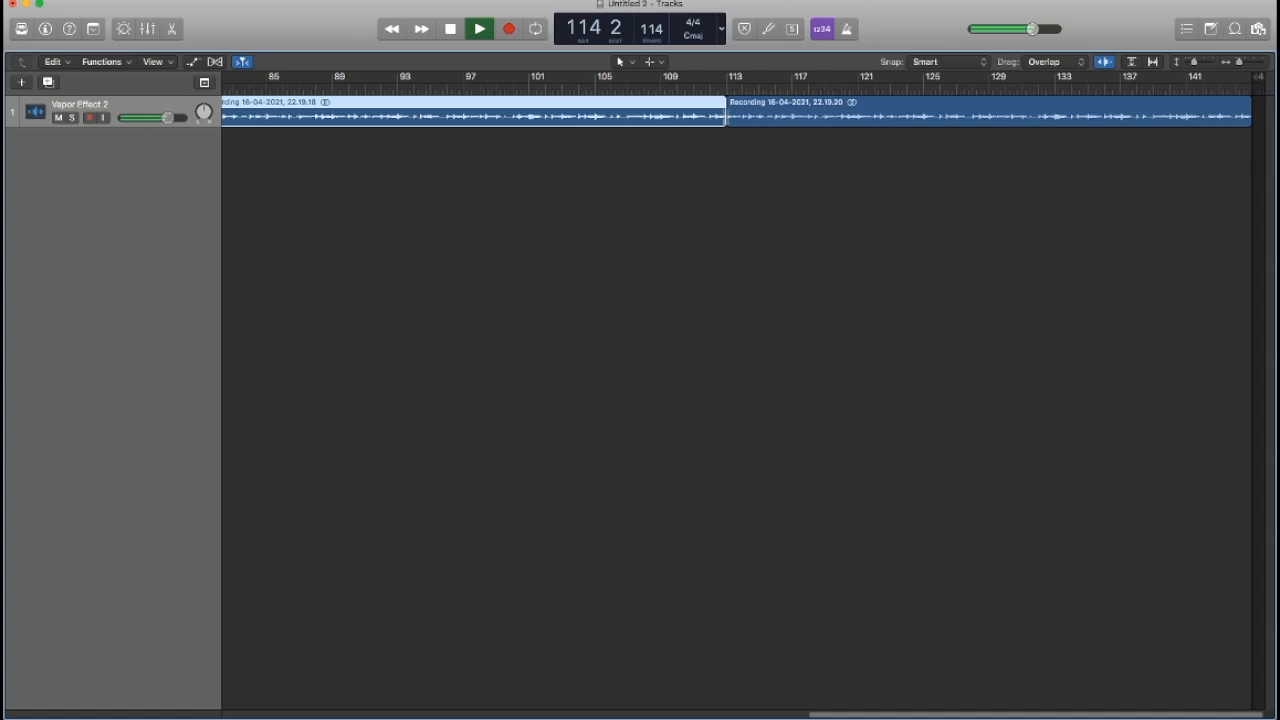
left_click(900, 112)
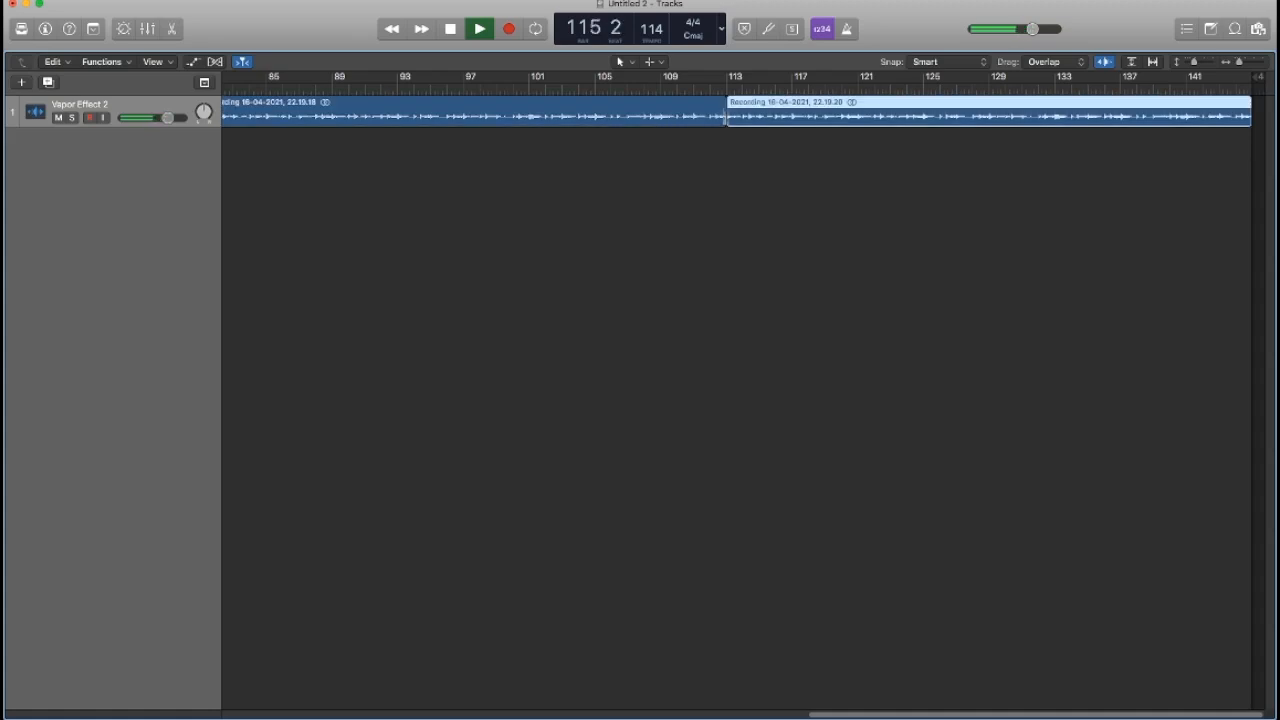
key("Delete")
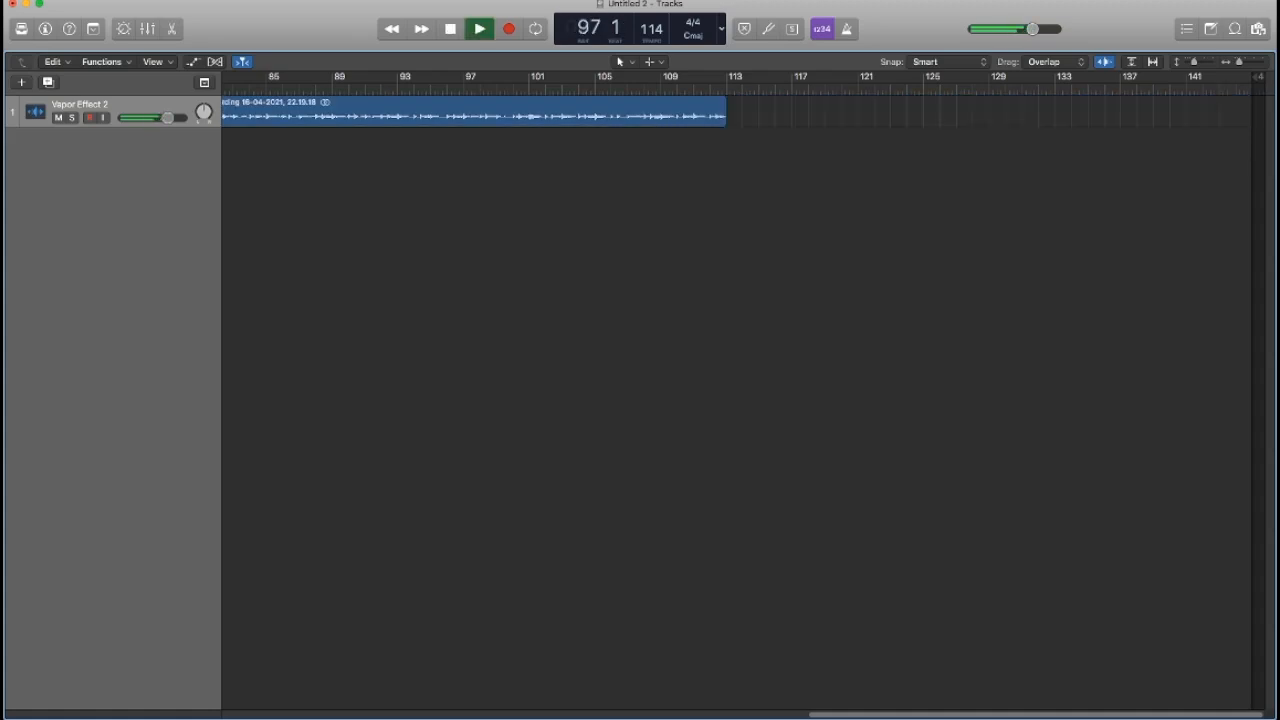
Move the playhead back to bar 97 and split the bar 81 recording there.
key("comma")
key("comma")
key("comma")
key("space")
key("super+t")
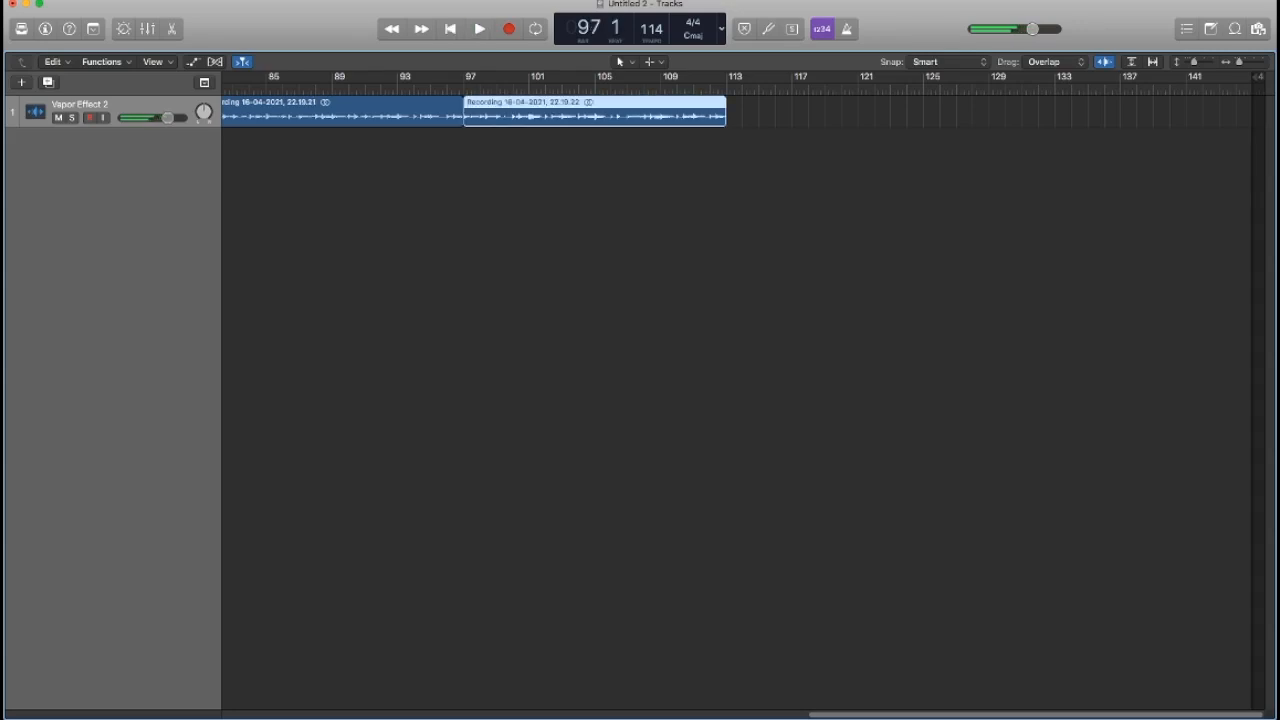
Try a repeat of the bar 97 section at bar 113, play through the join and remove the copy.
key("super+r")
key("space")
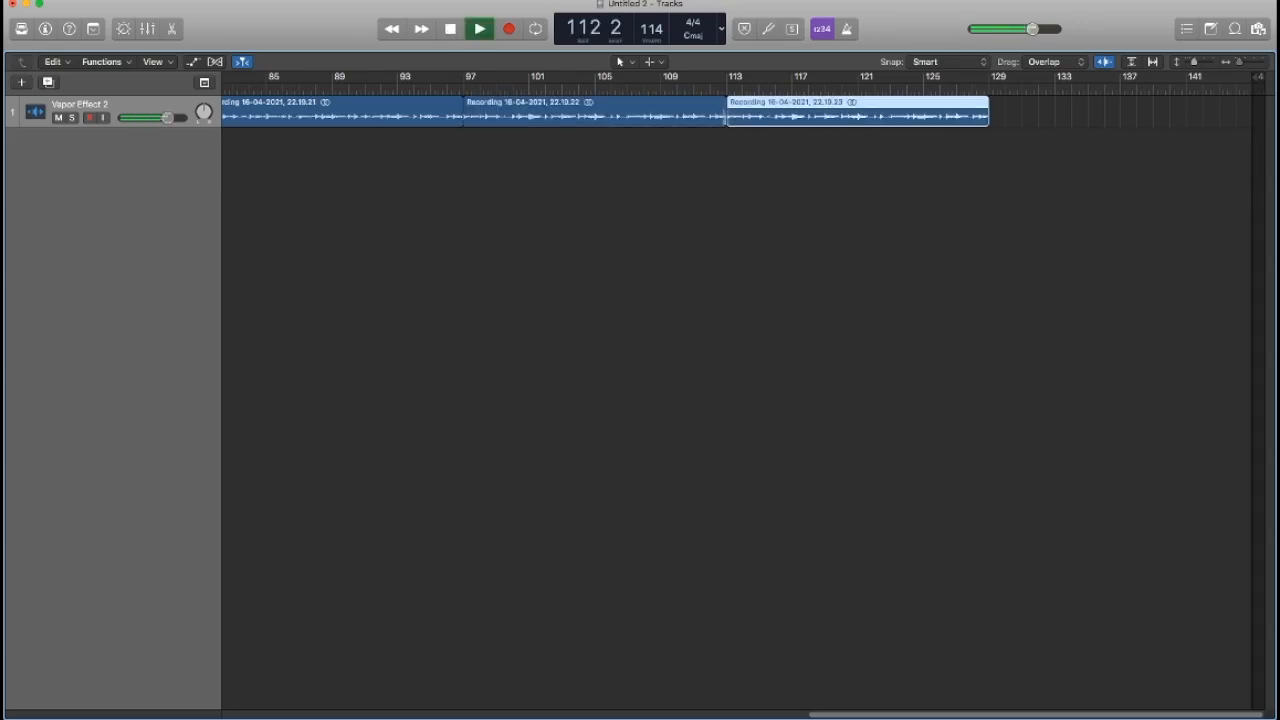
key("super+Right")
key("super+Right")
key("super+Right")
key("super+Right")
key("super+Left")
key("super+Left")
key("super+Left")
key("super+Left")
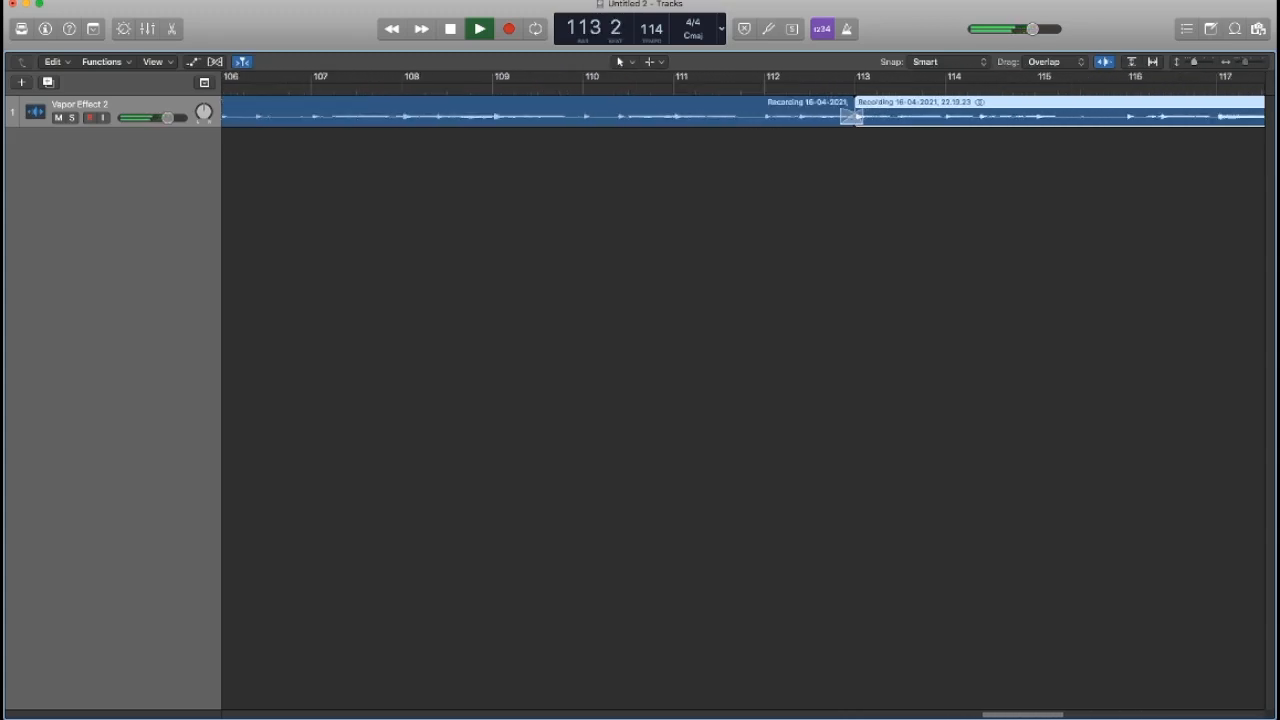
key("super+z")
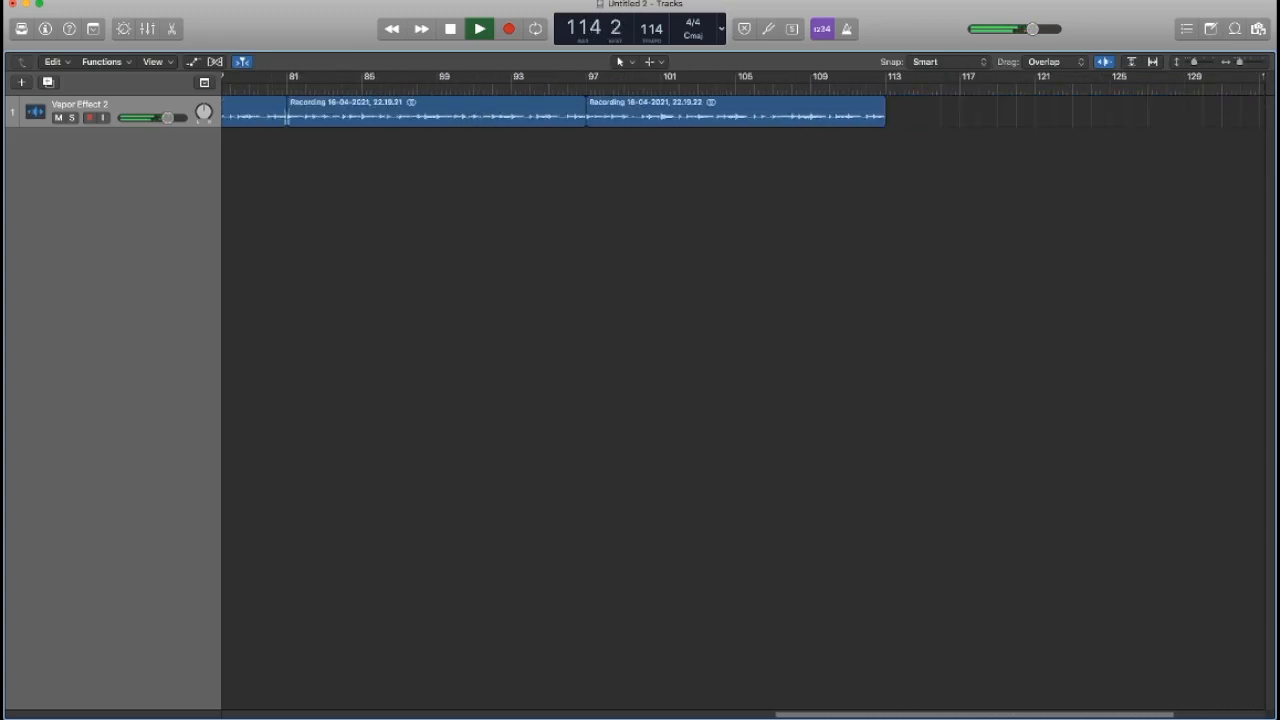
Repeat the bar 97 section in consecutive 16-bar copies up to bar 177 and show the volume automation.
key("super+r")
key("super+r")
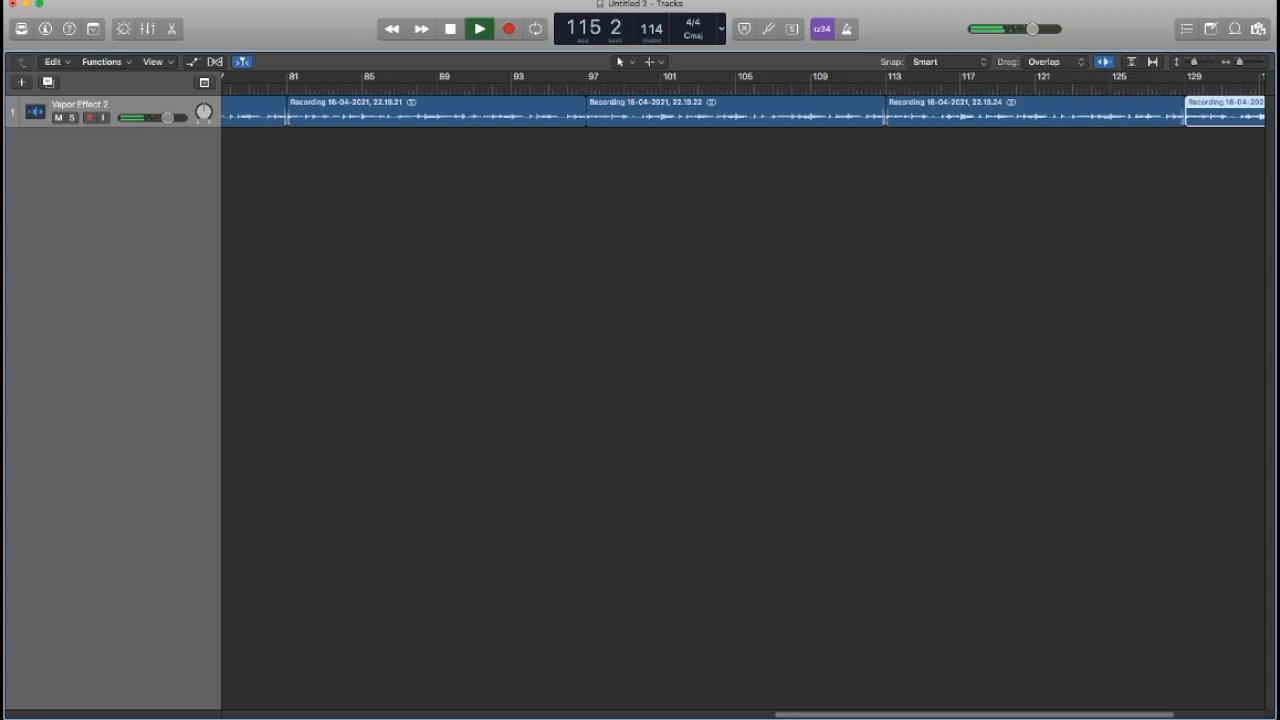
key("super+Left")
key("super+Left")
left_click_drag(1202, 77, 1266, 77)
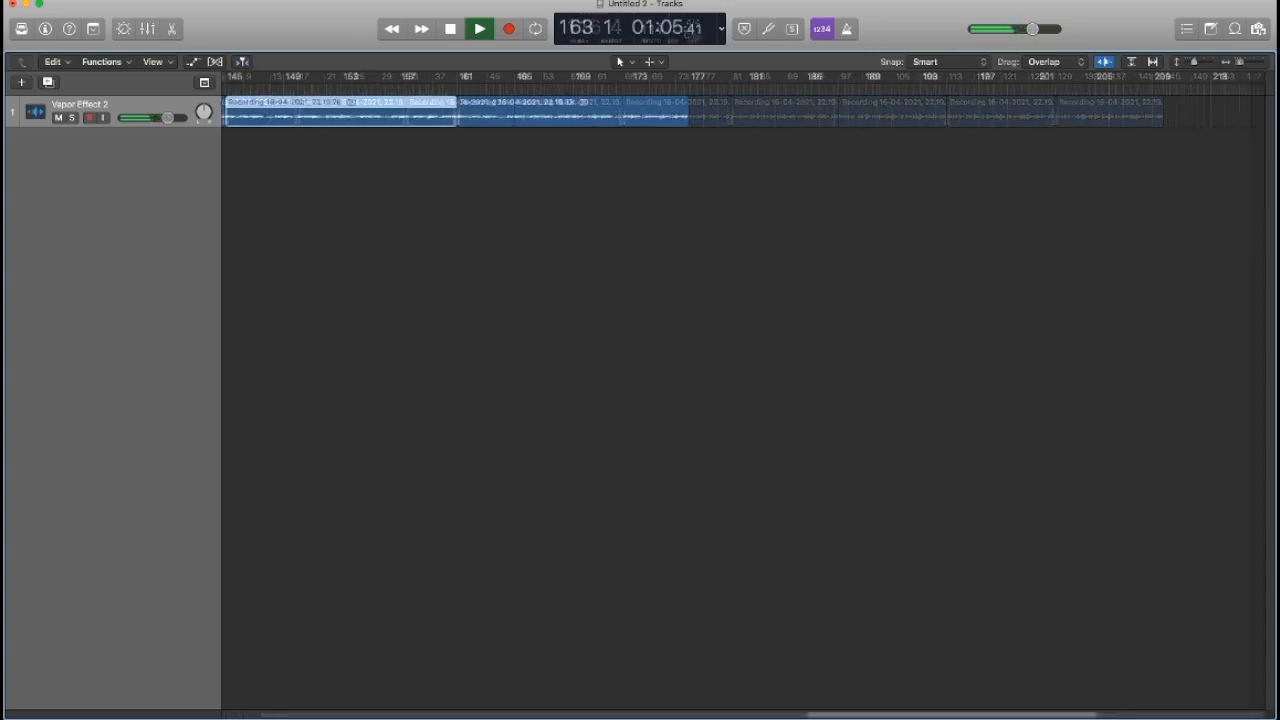
key("a")
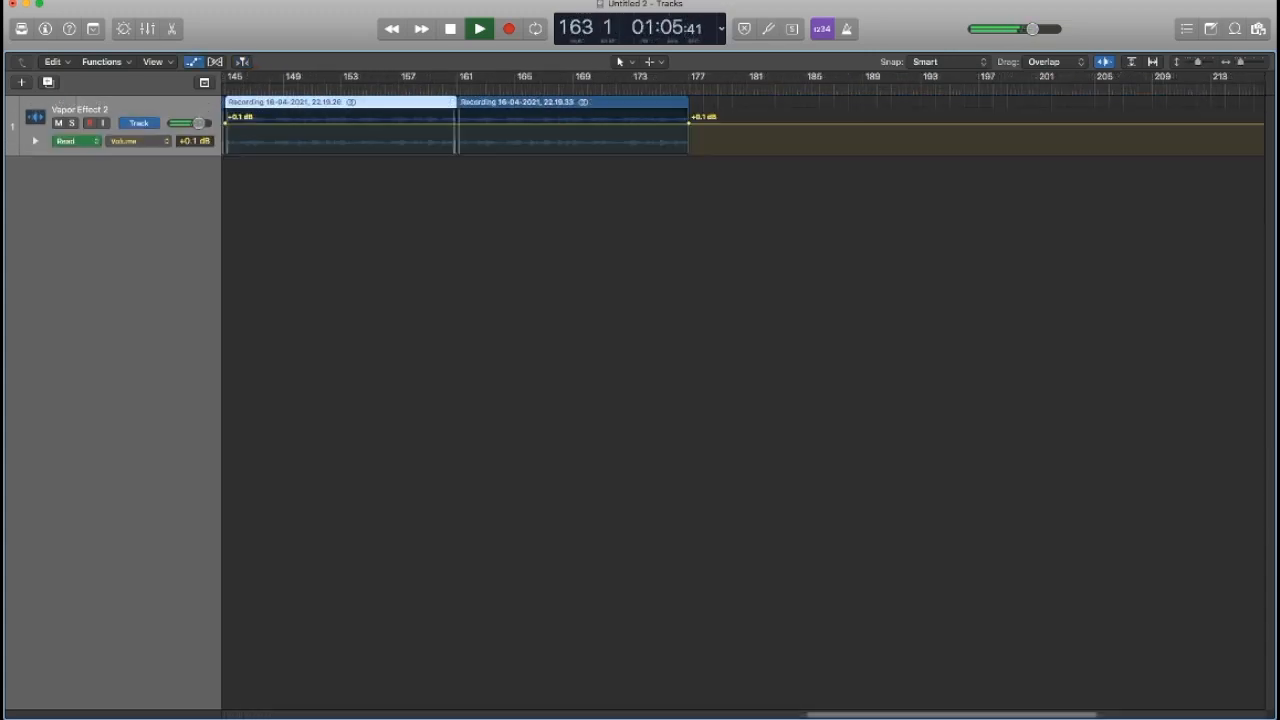
Fade the Vapor Effect 2 volume automation from +0.1 dB at bar 161 down to silence at bar 177.
left_click(460, 117)
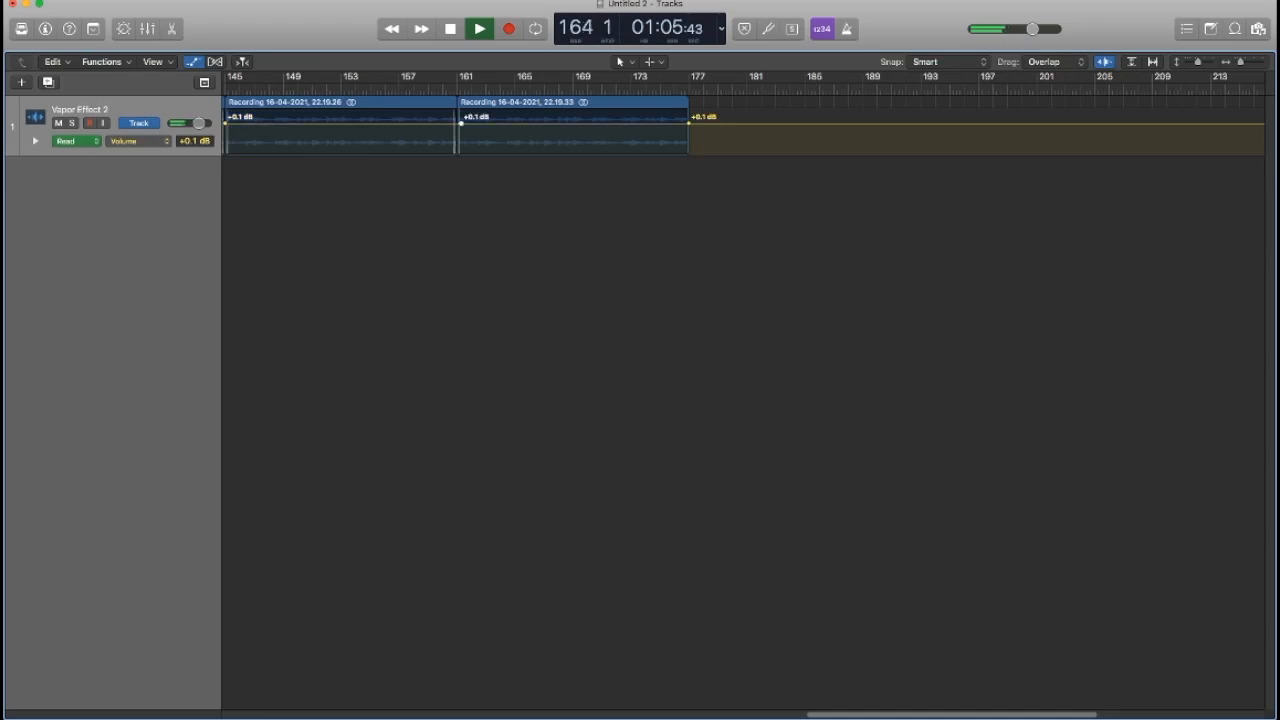
left_click_drag(690, 117, 690, 152)
key("super+Left")
key("super+Left")
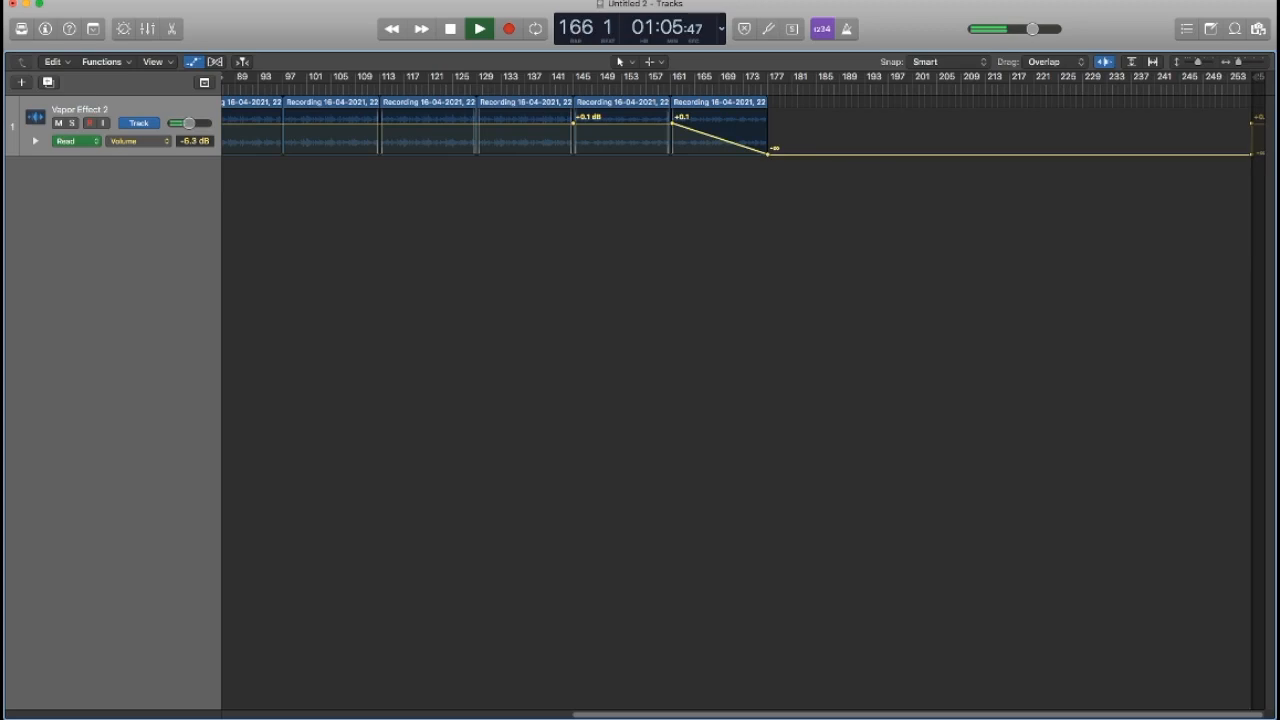
Hide the automation, listen to the fade-out through the end of the last recording and stop playback.
scroll(744, 400, "left", 10)
key("a")
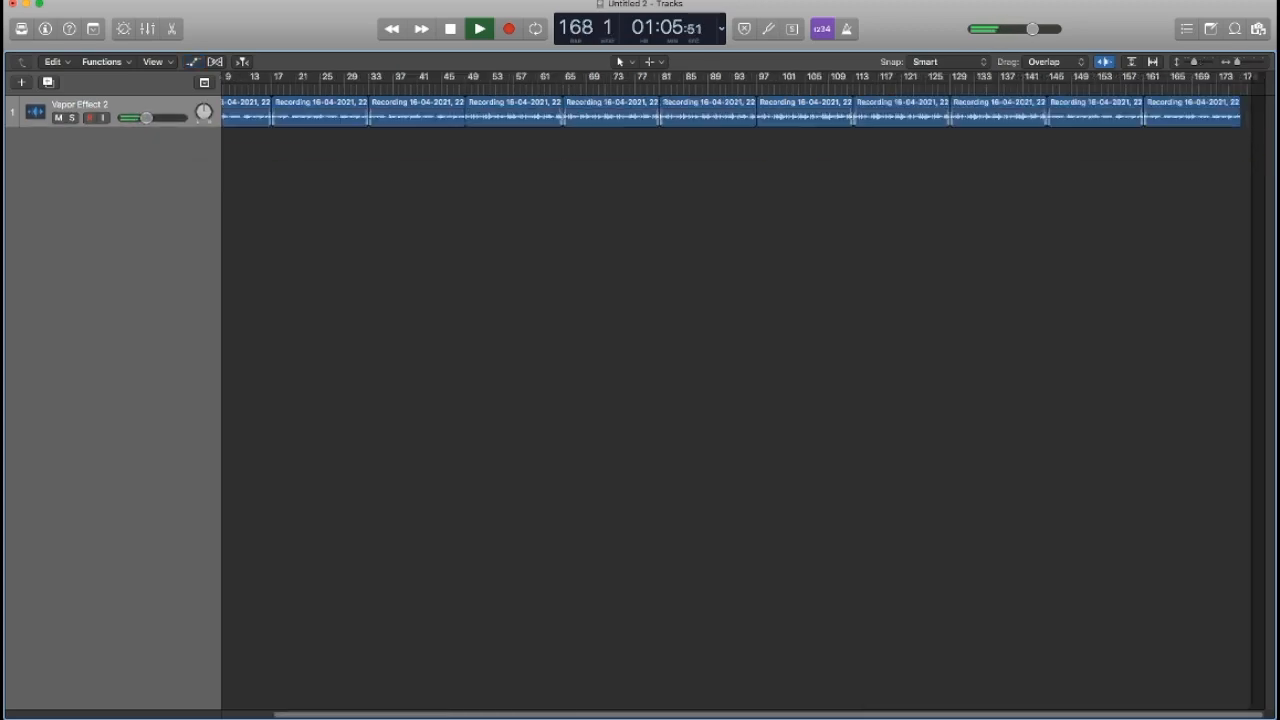
key("super+Right")
key("super+Right")
key("super+Right")
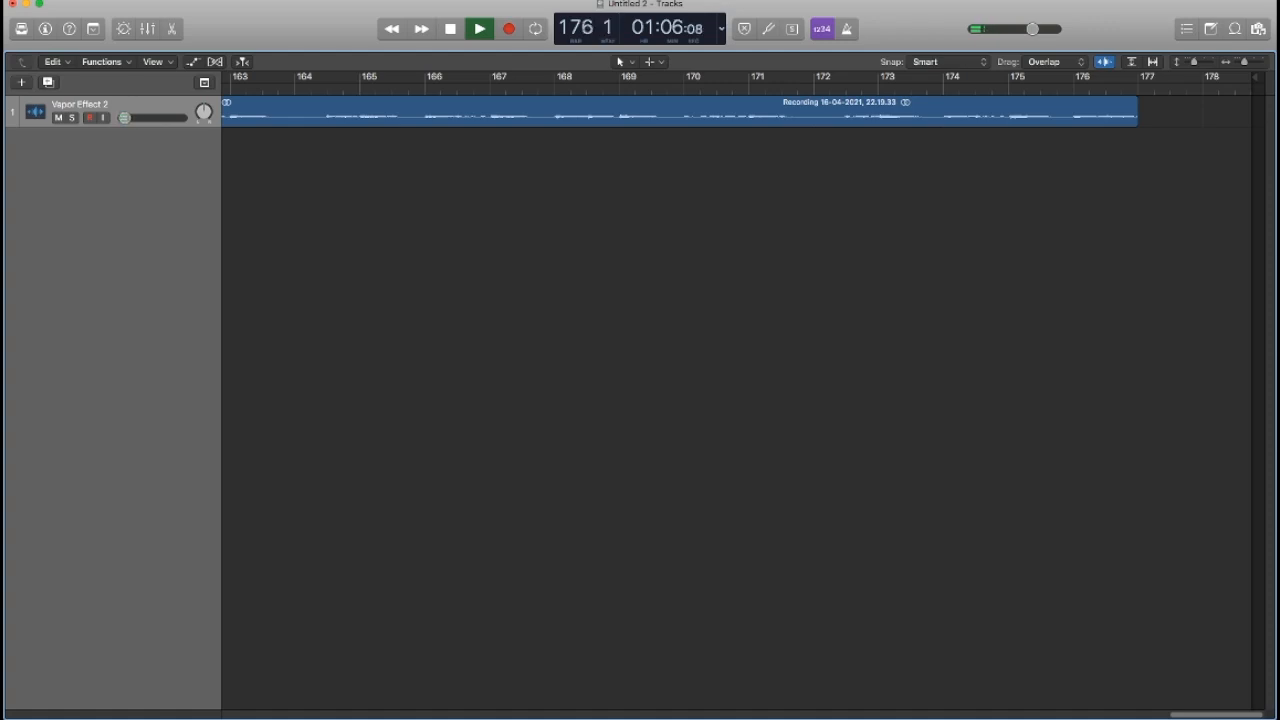
key("space")
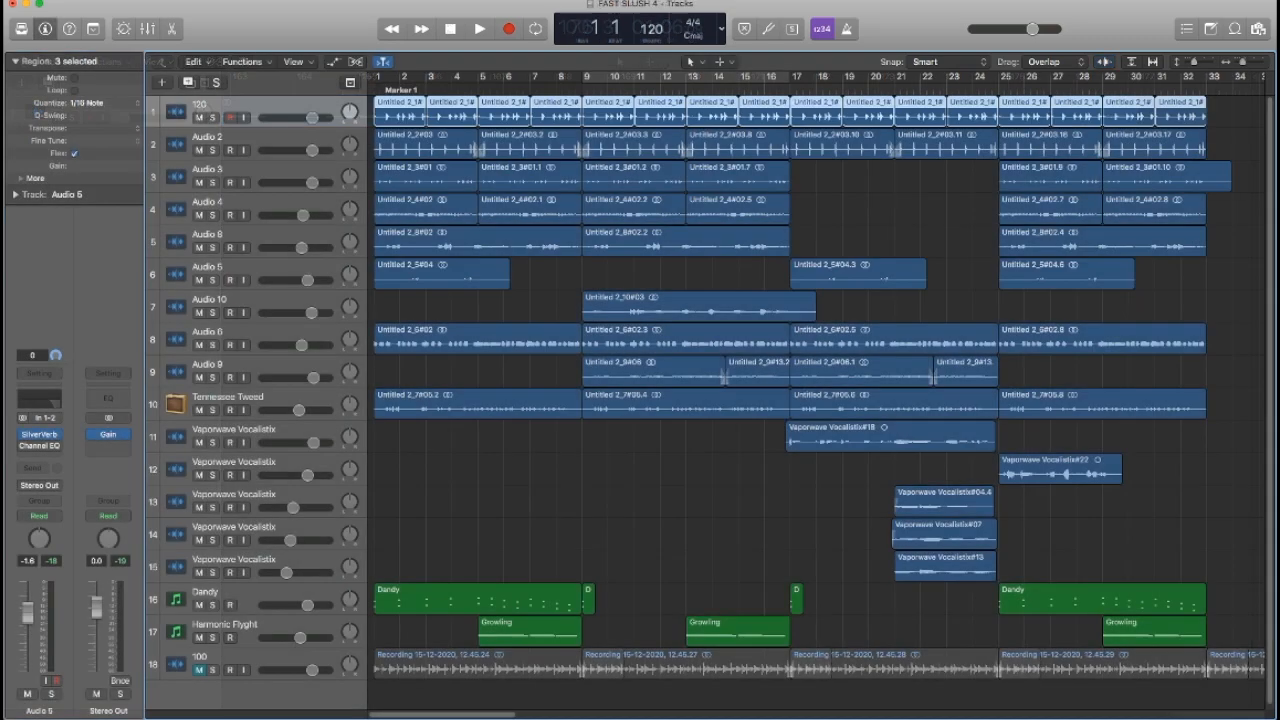
In the FAST SLUSH 4 project, clear the region selection, play the arrangement through to bar 33 and return to the start.
key("space")
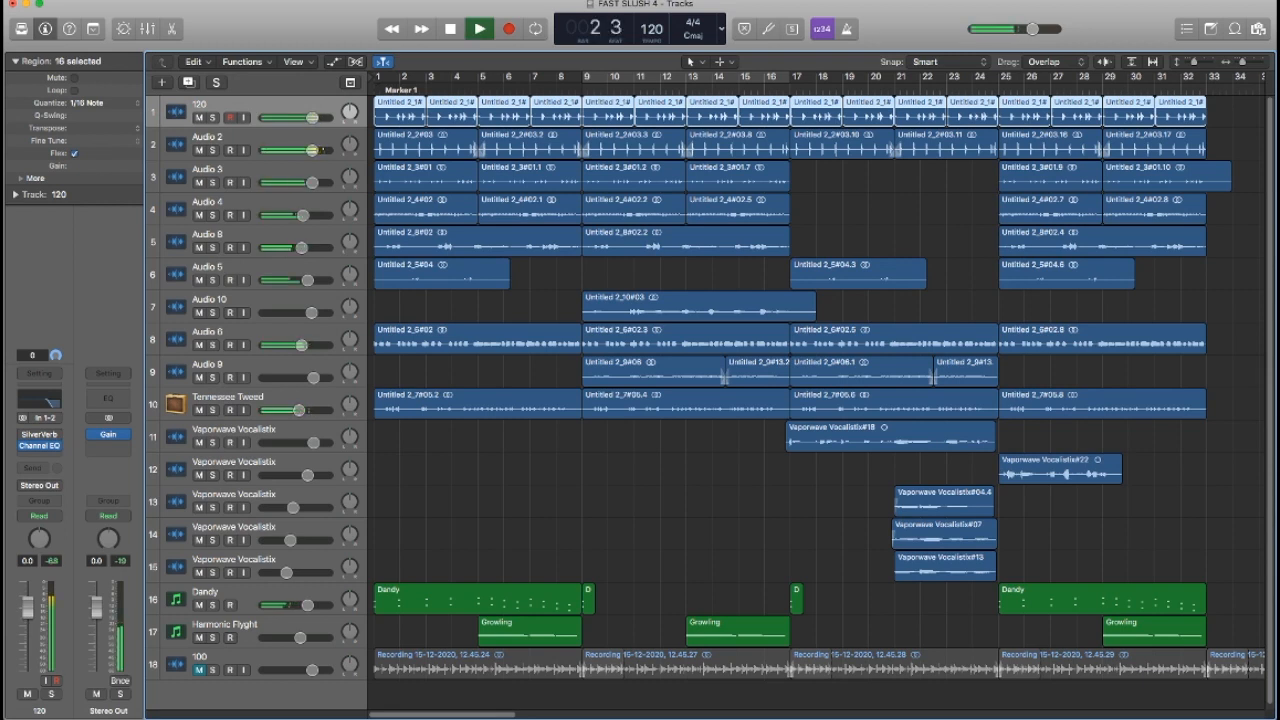
key("shift+super+a")
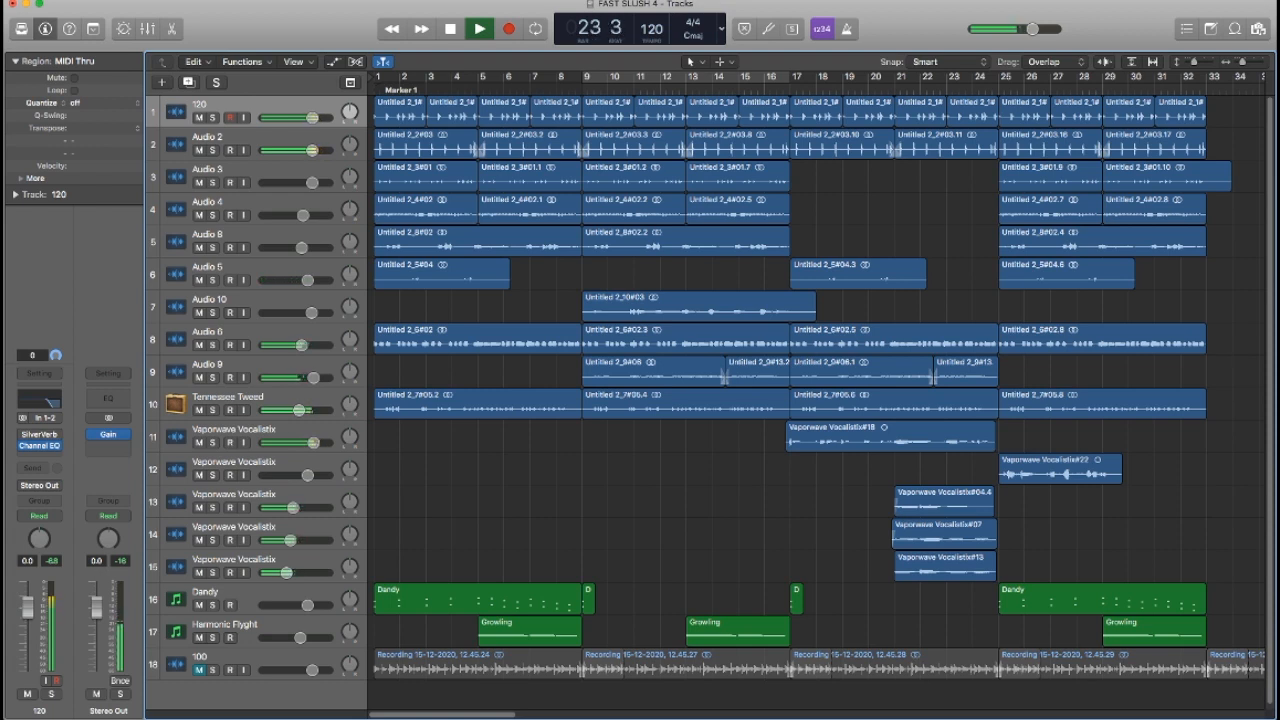
scroll(816, 370, "right", 5)
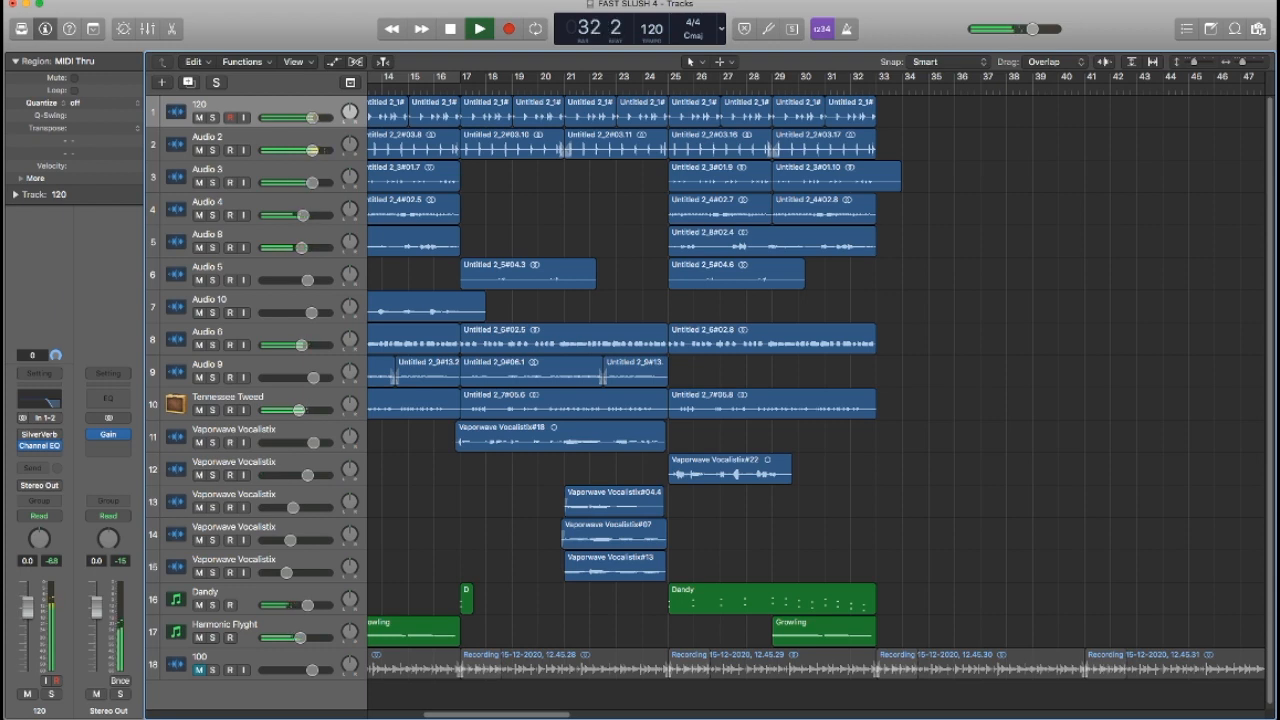
key("space")
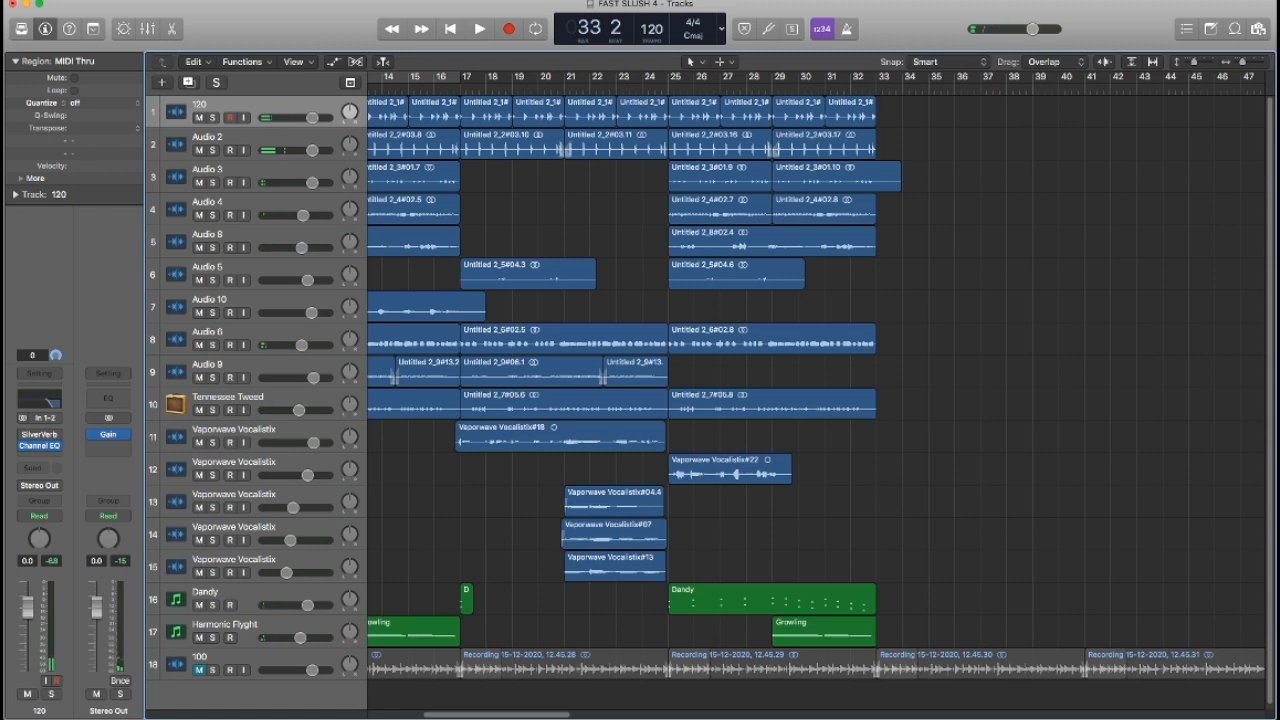
scroll(815, 380, "left", 10)
key("Return")
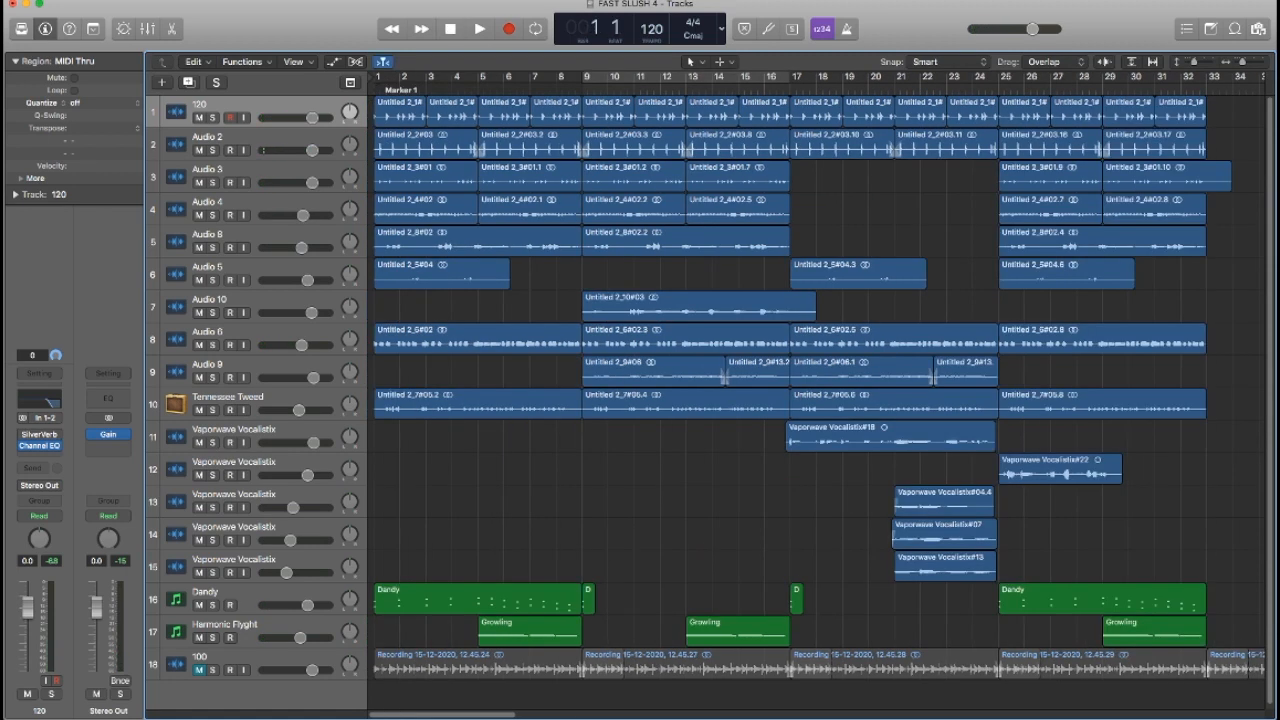
Audition tracks 120 and Audio 2 soloed from the start, bringing in Audio 3 and Audio 4 during playback.
key("ctrl+s")
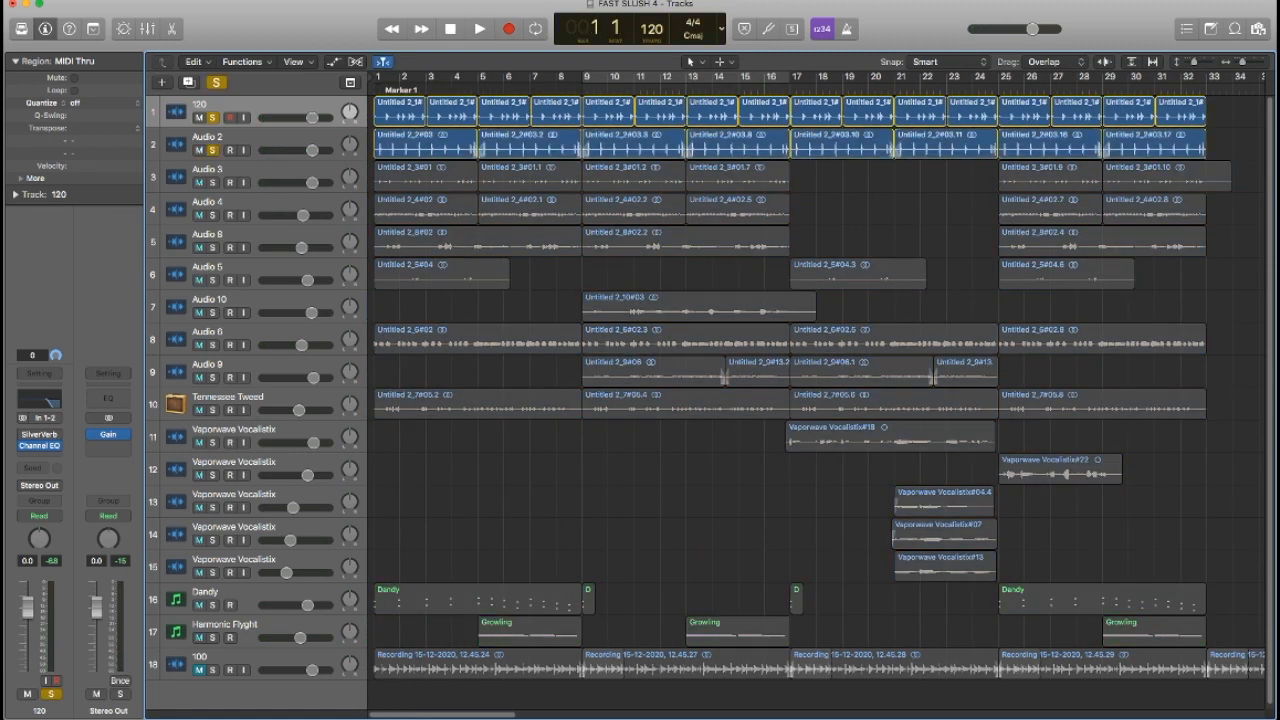
key("space")
key("ctrl+s")
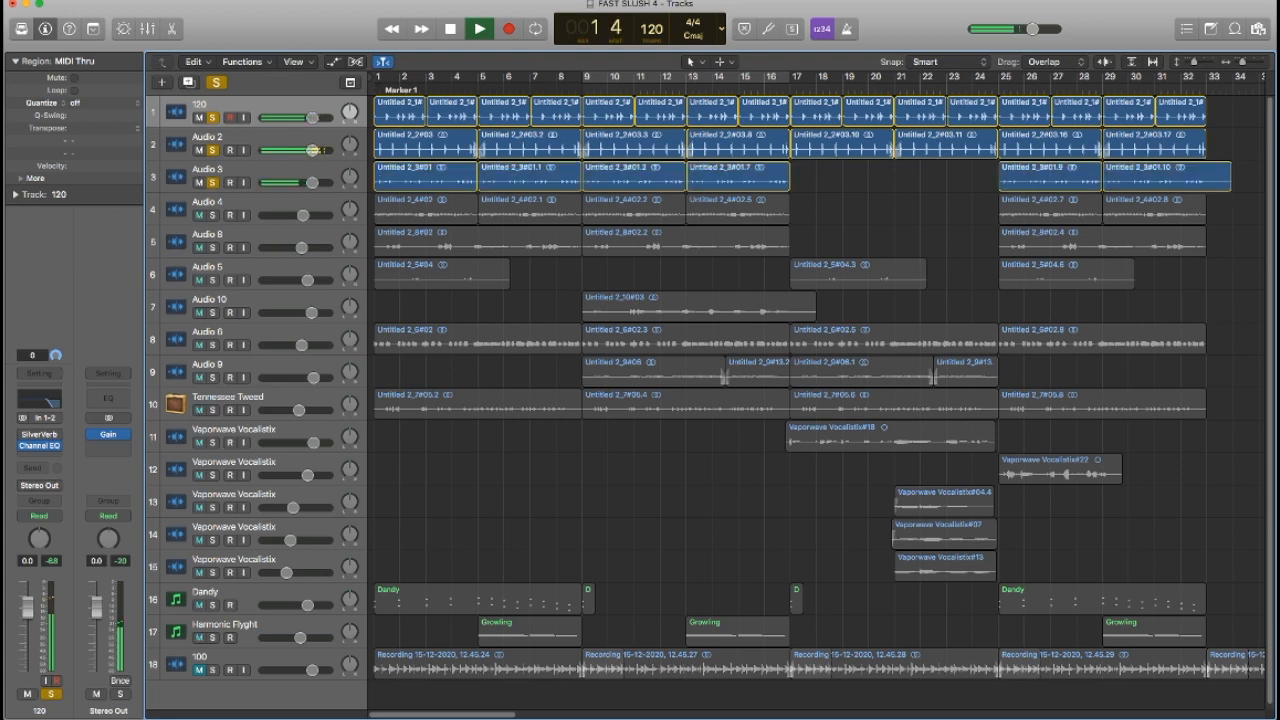
key("ctrl+s")
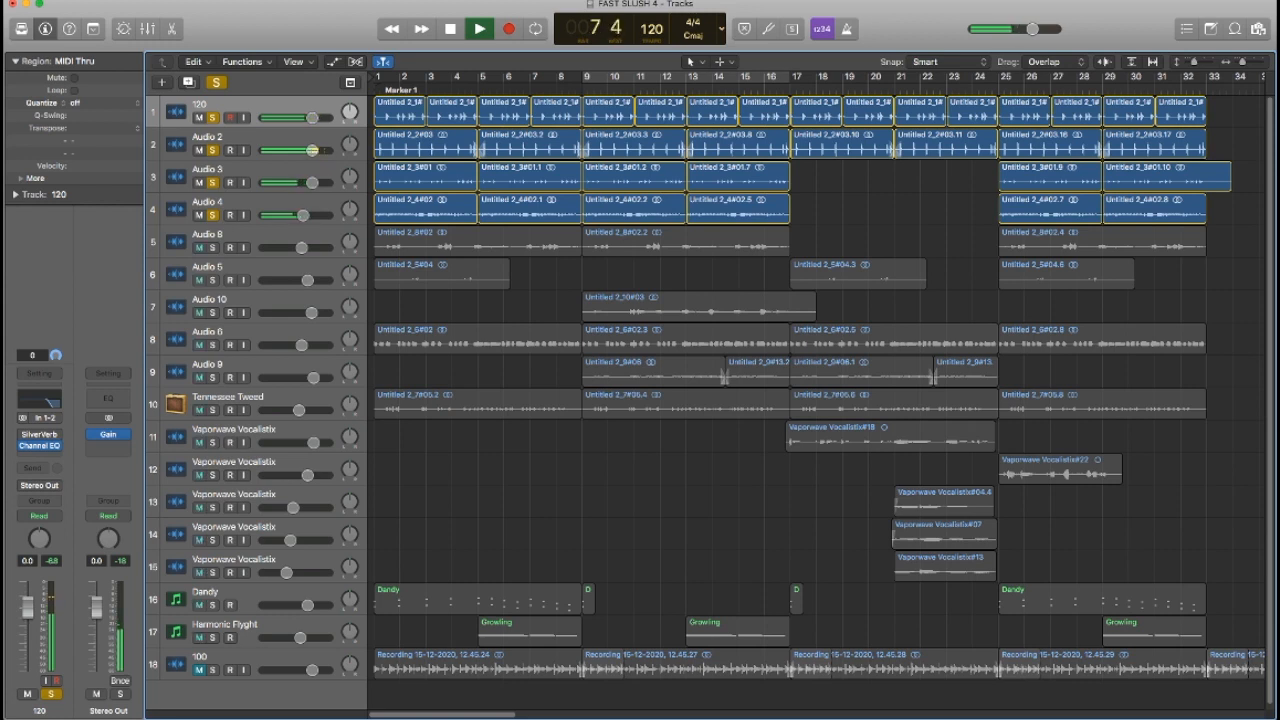
key("space")
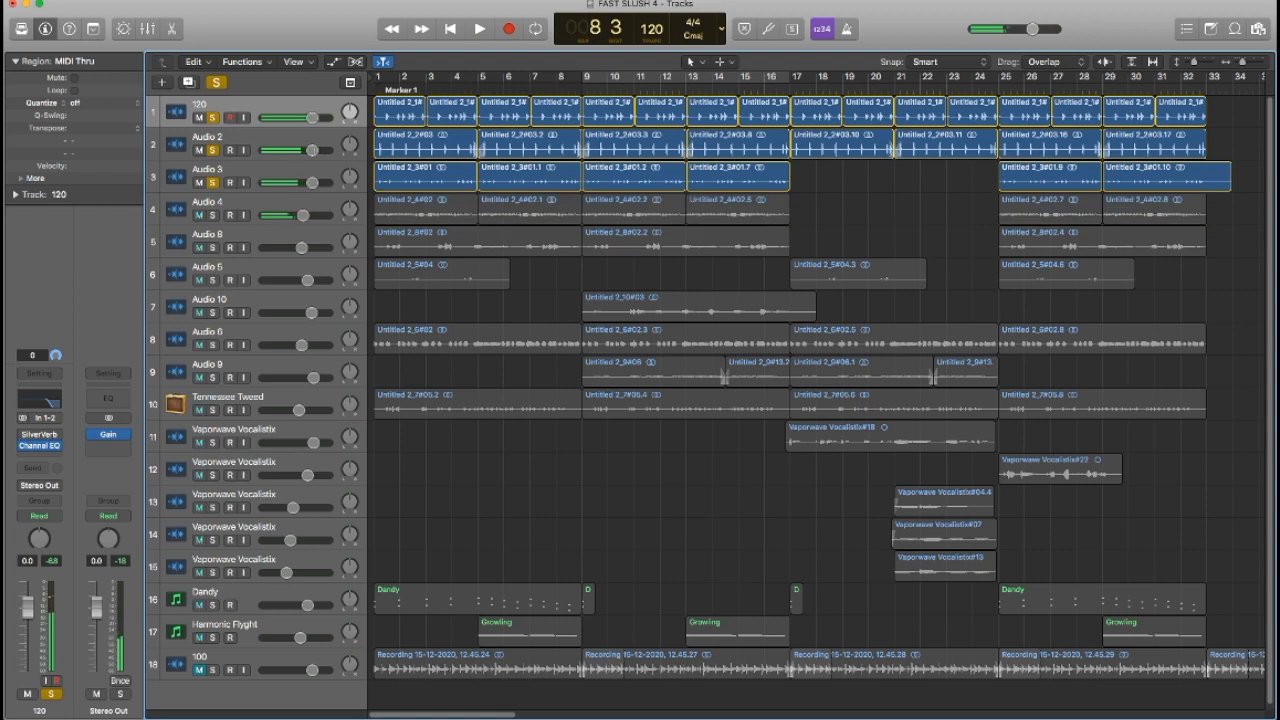
Clear the drum-group solos, audition Audio 8 alone from the start and unsolo it.
key("ctrl+alt+super+s")
key("Return")
key("Down")
key("space")
key("s")
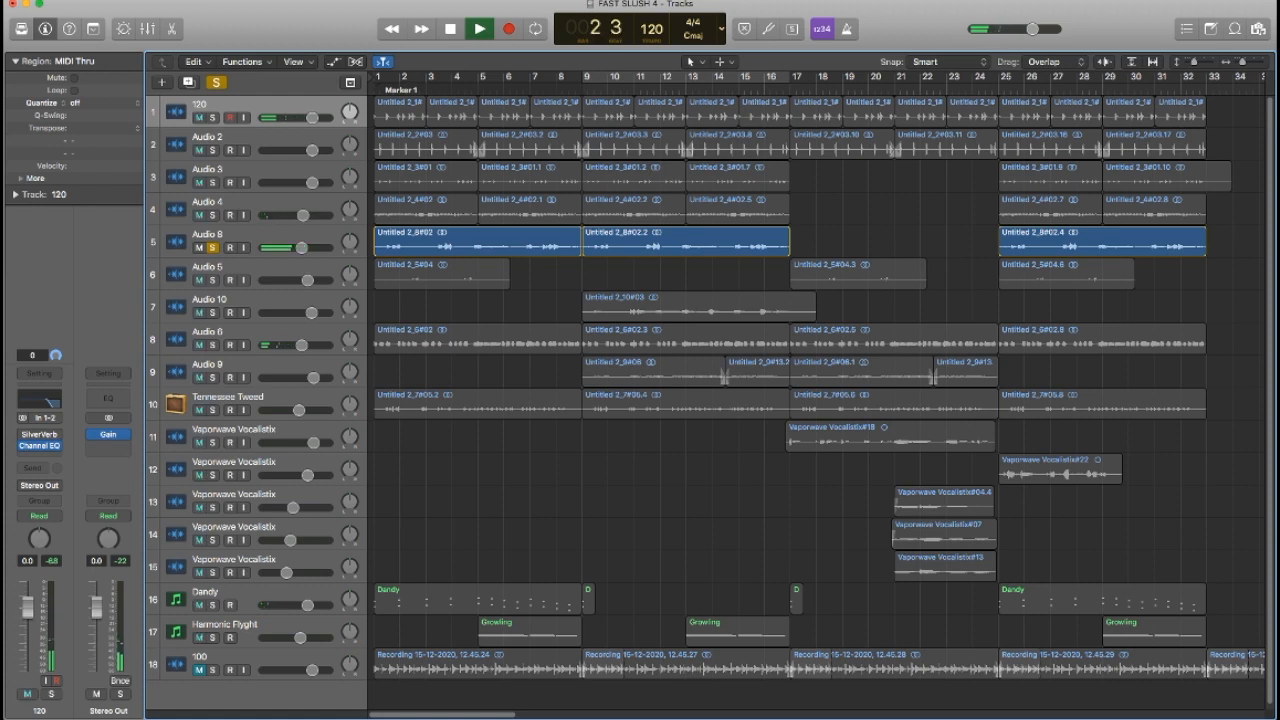
key("s")
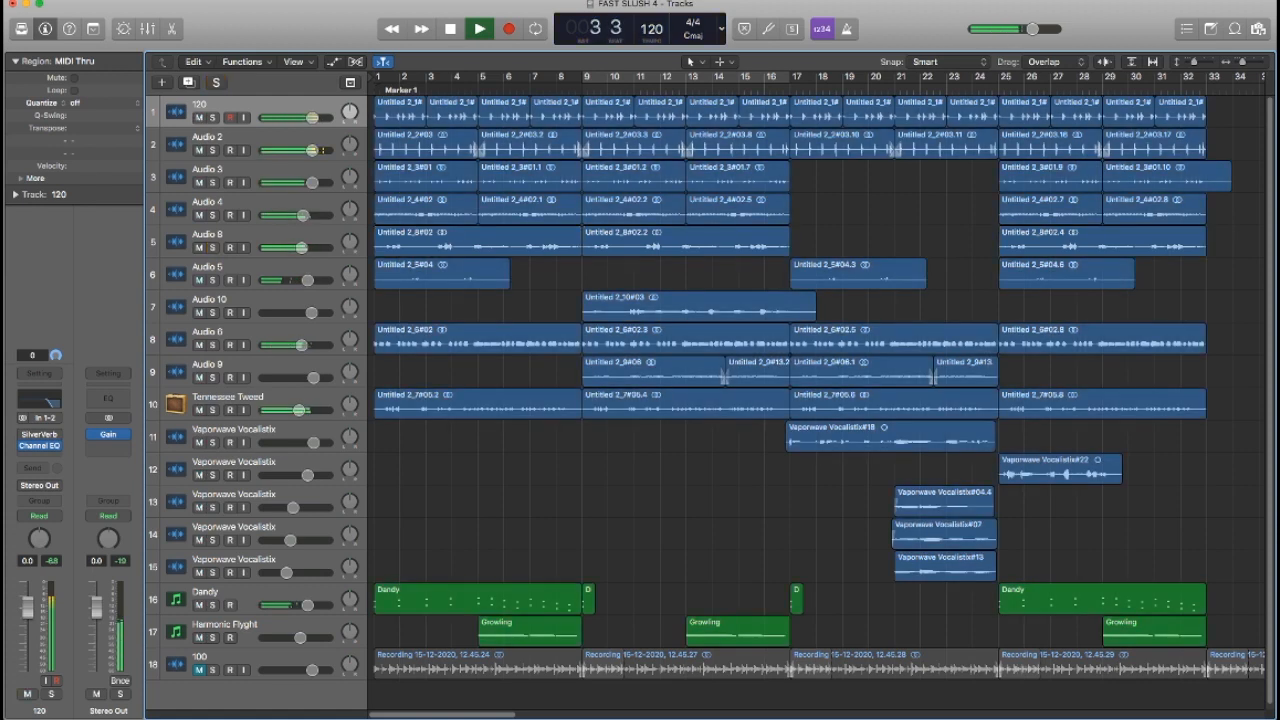
Solo Audio 5, listen to its opening phrase and remove the solo.
key("Down")
key("s")
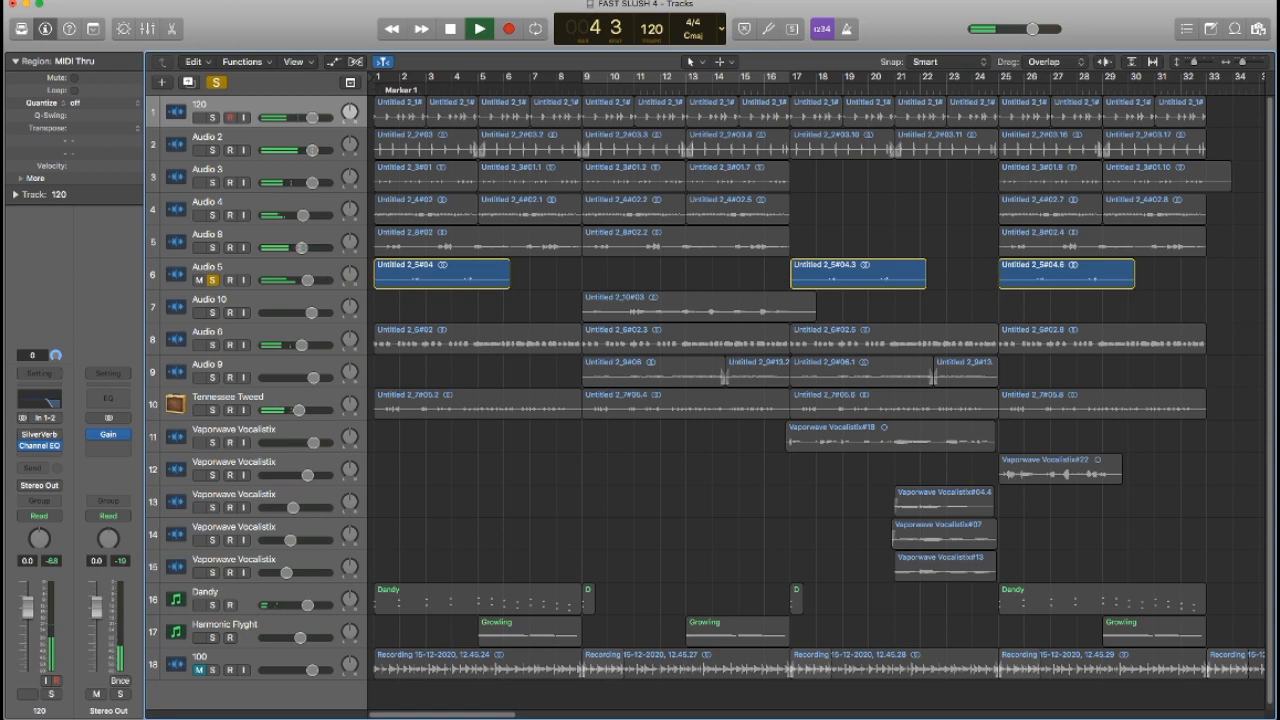
key("space")
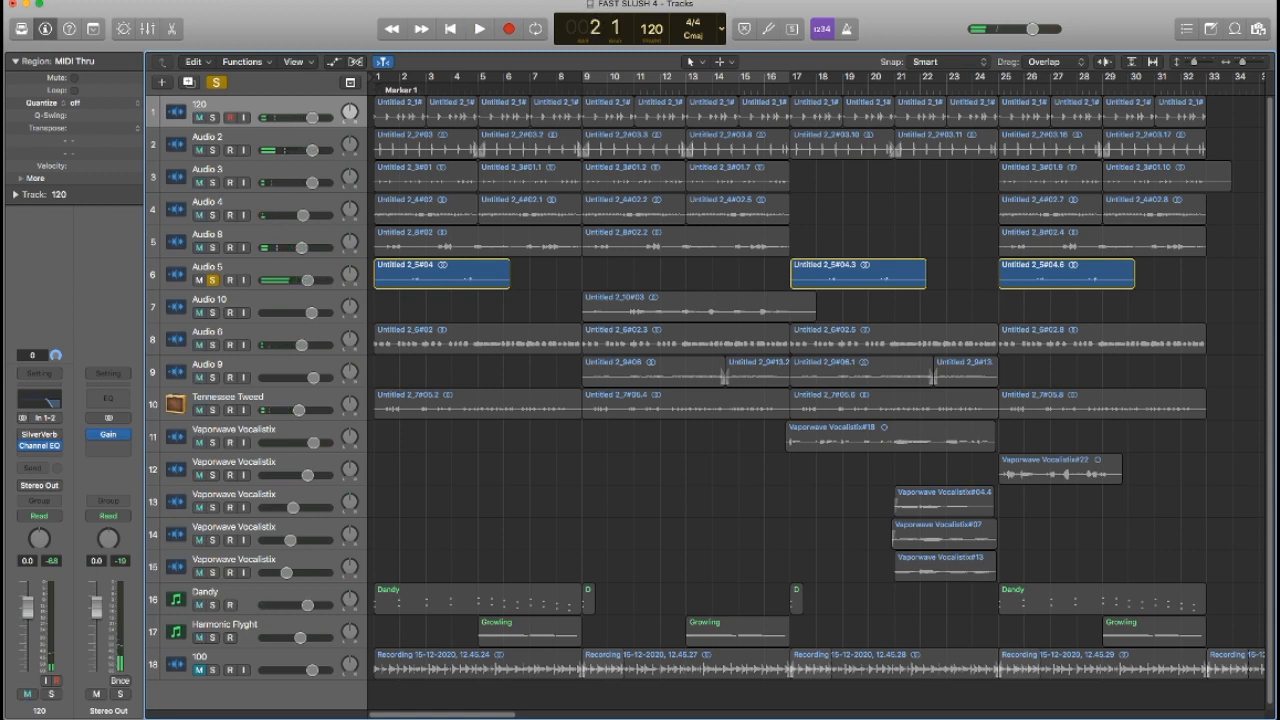
key("space")
key("space")
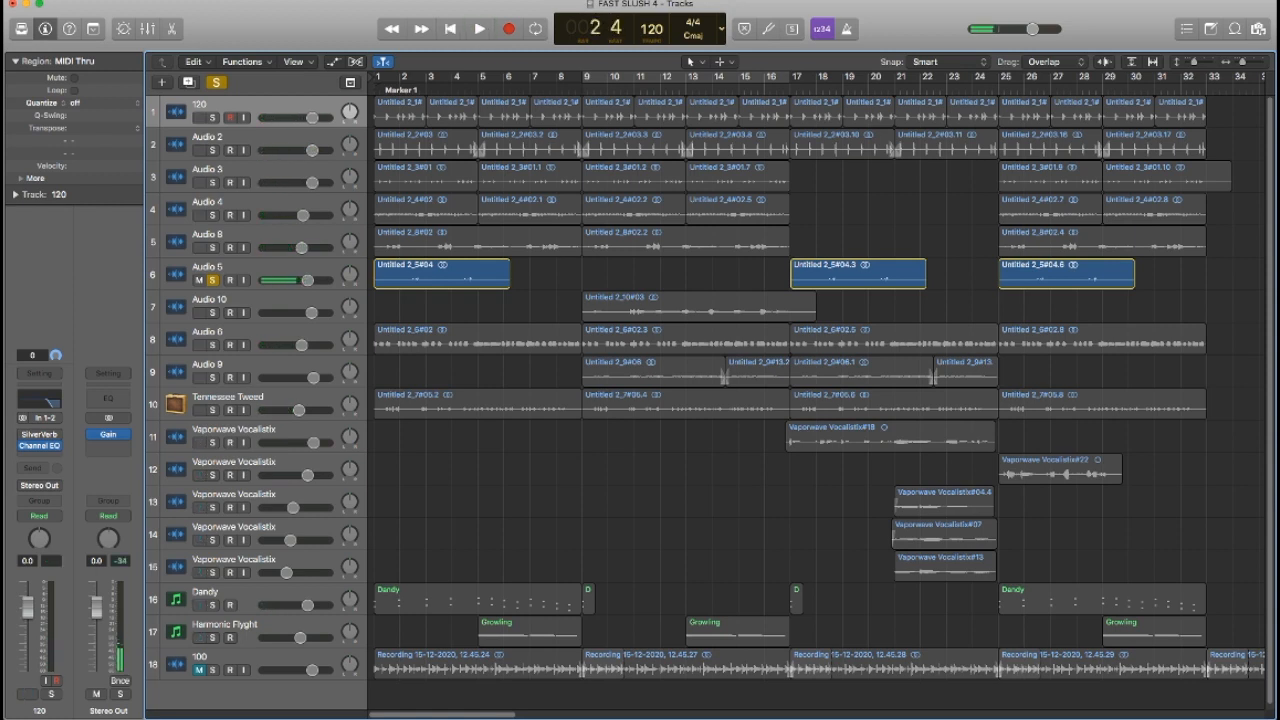
key("s")
Return to the start, audition Audio 6 alone and remove its solo.
key("Return")
key("Down")
key("Down")
key("s")
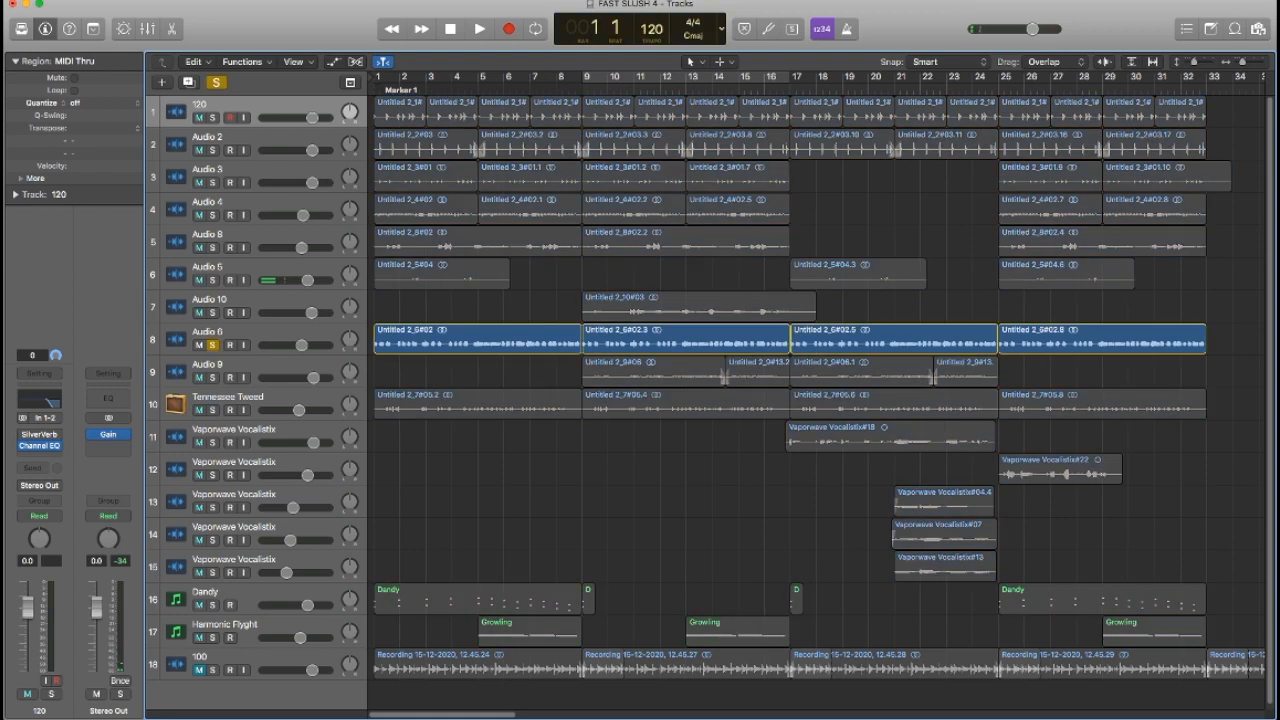
key("space")
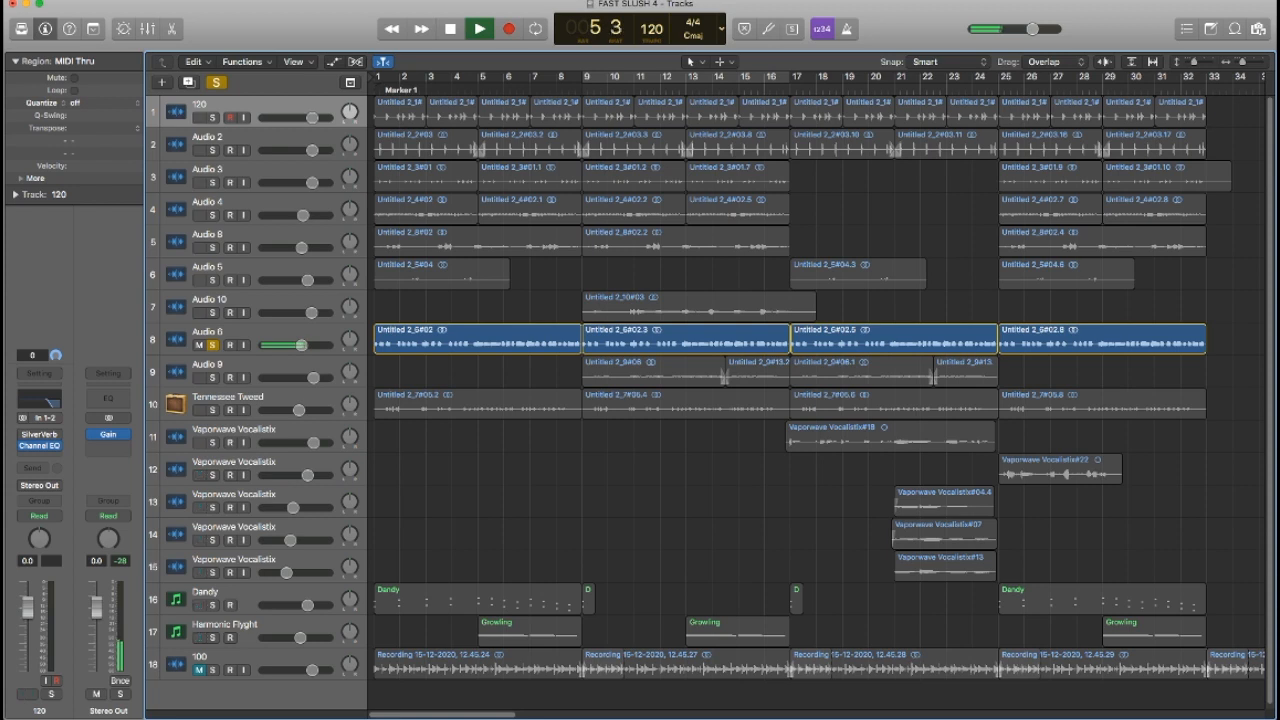
key("space")
left_click(212, 345)
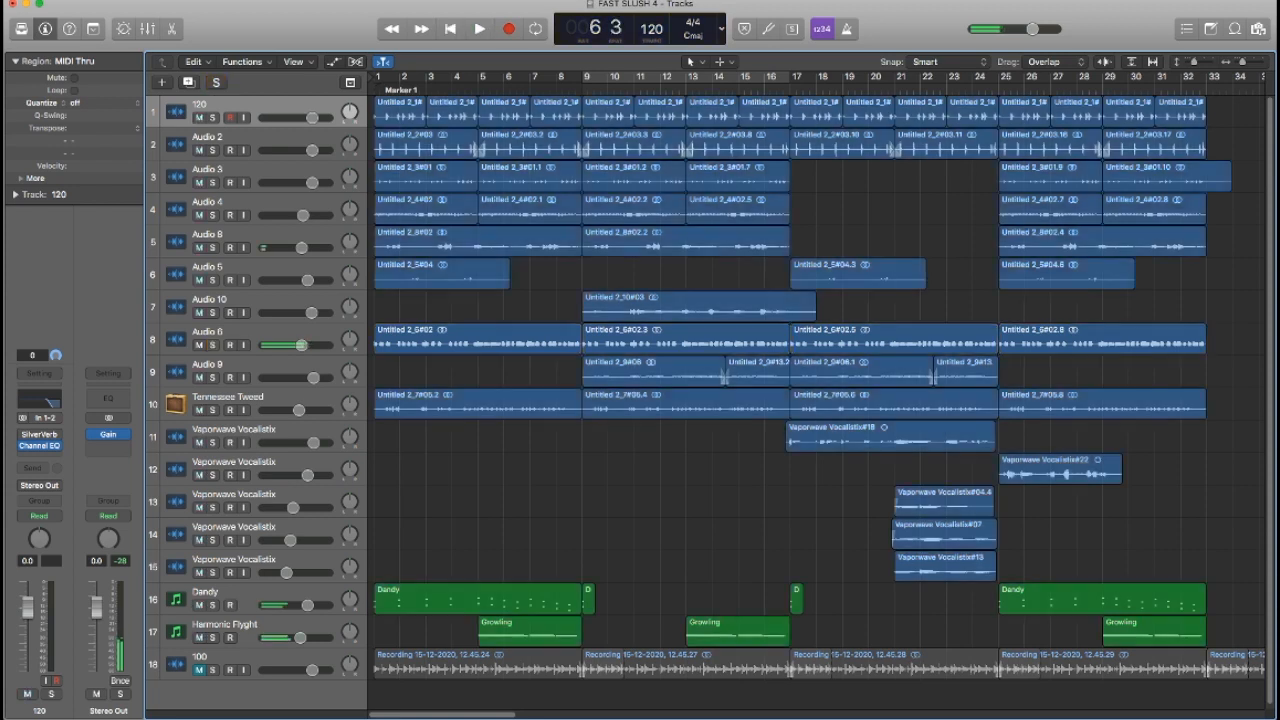
Audition Audio 9 alone from bar 9, switch the solo to Tennessee Tweed and return to the full mix.
left_click(212, 377)
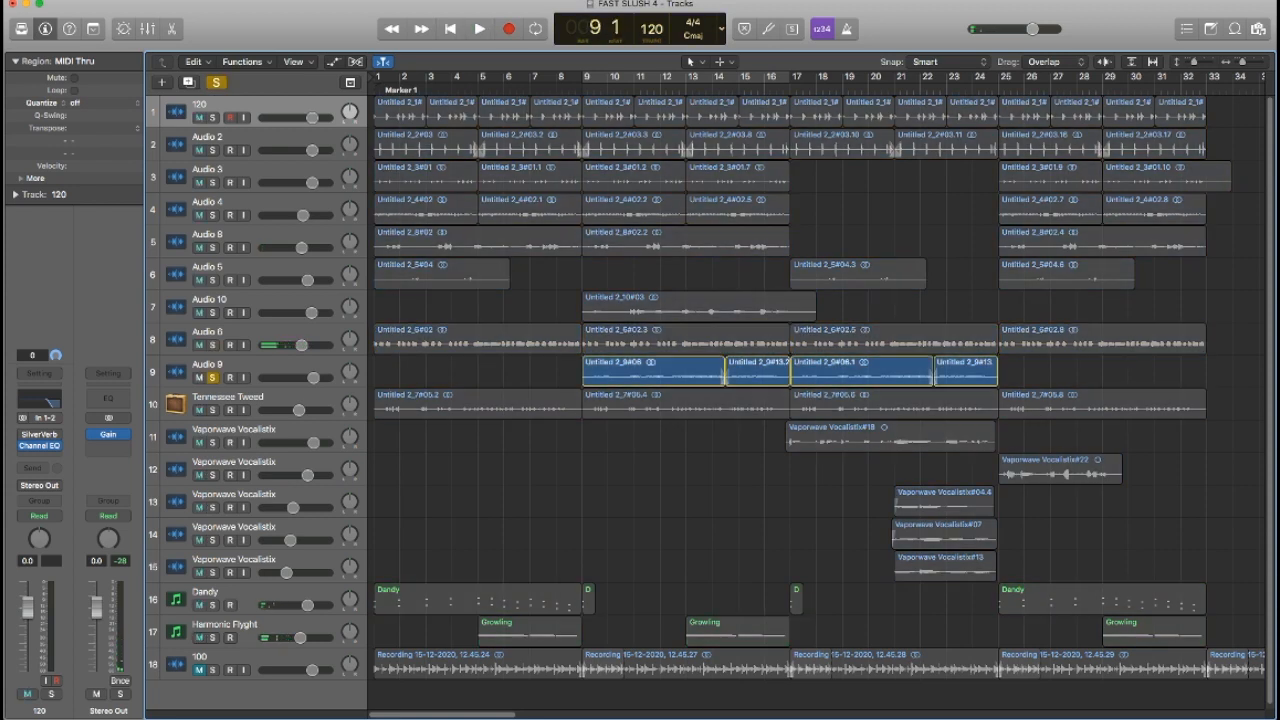
key("space")
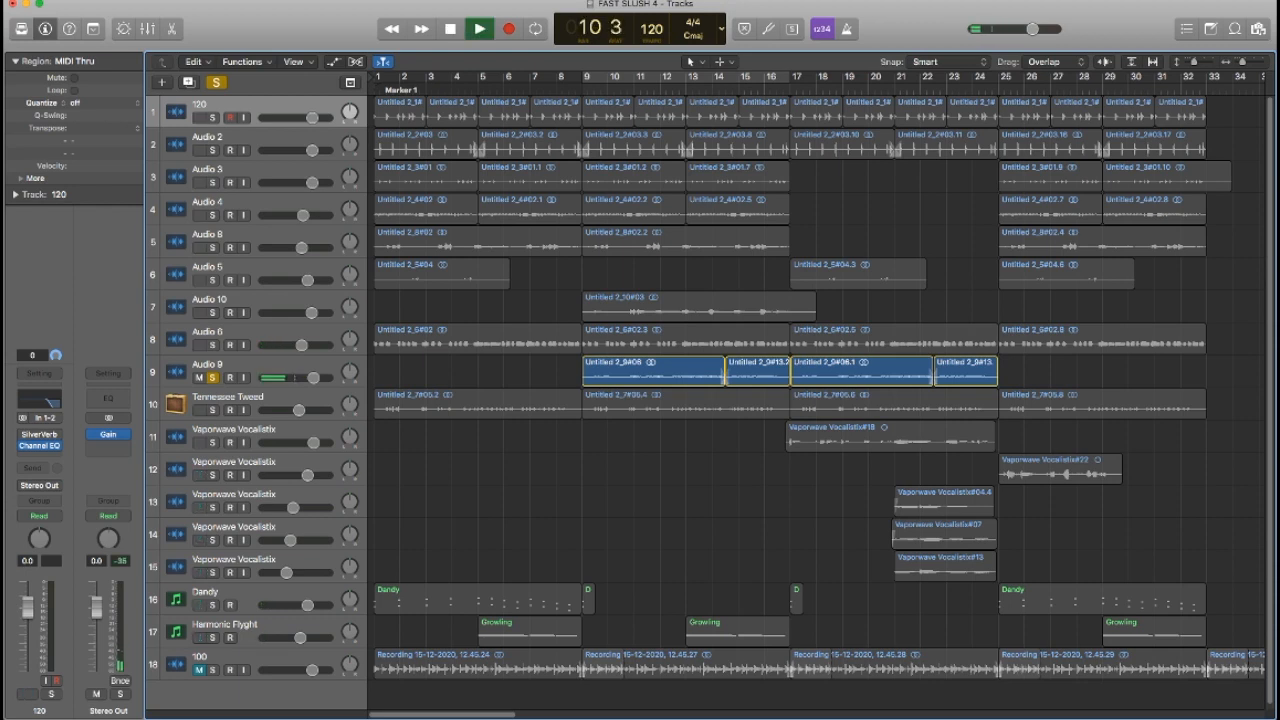
left_click(212, 378)
left_click(212, 410)
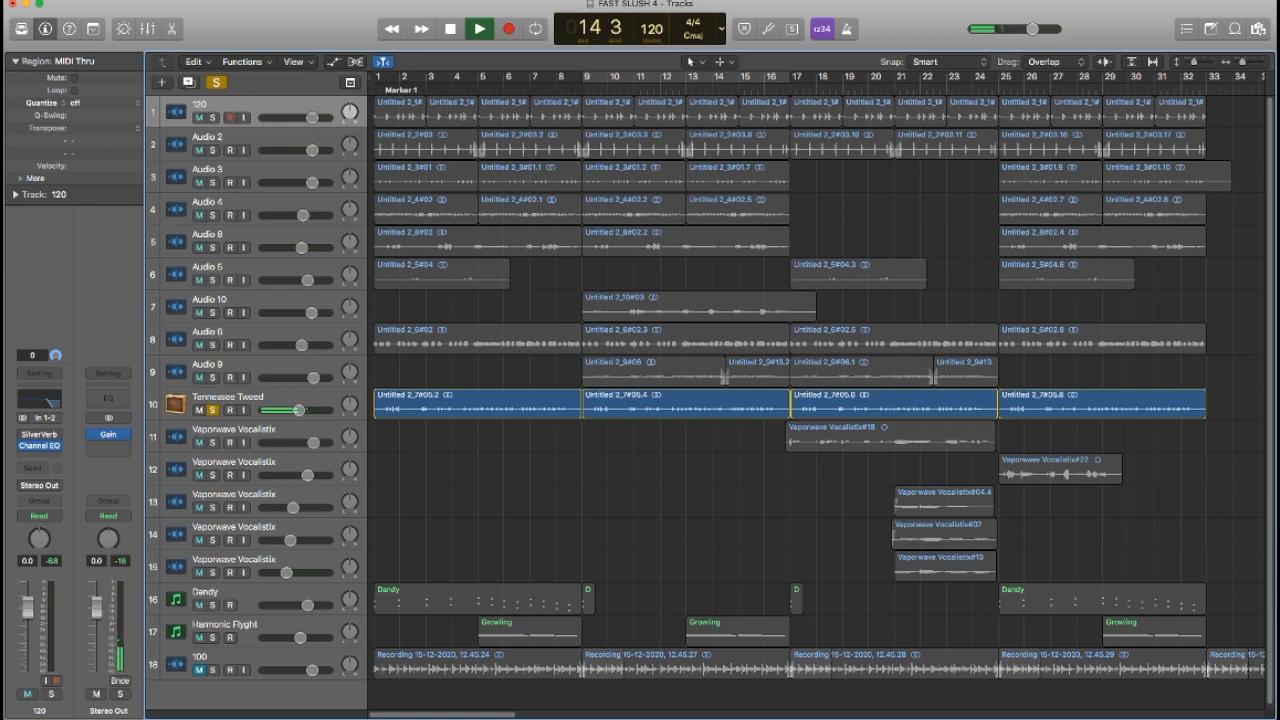
key("s")
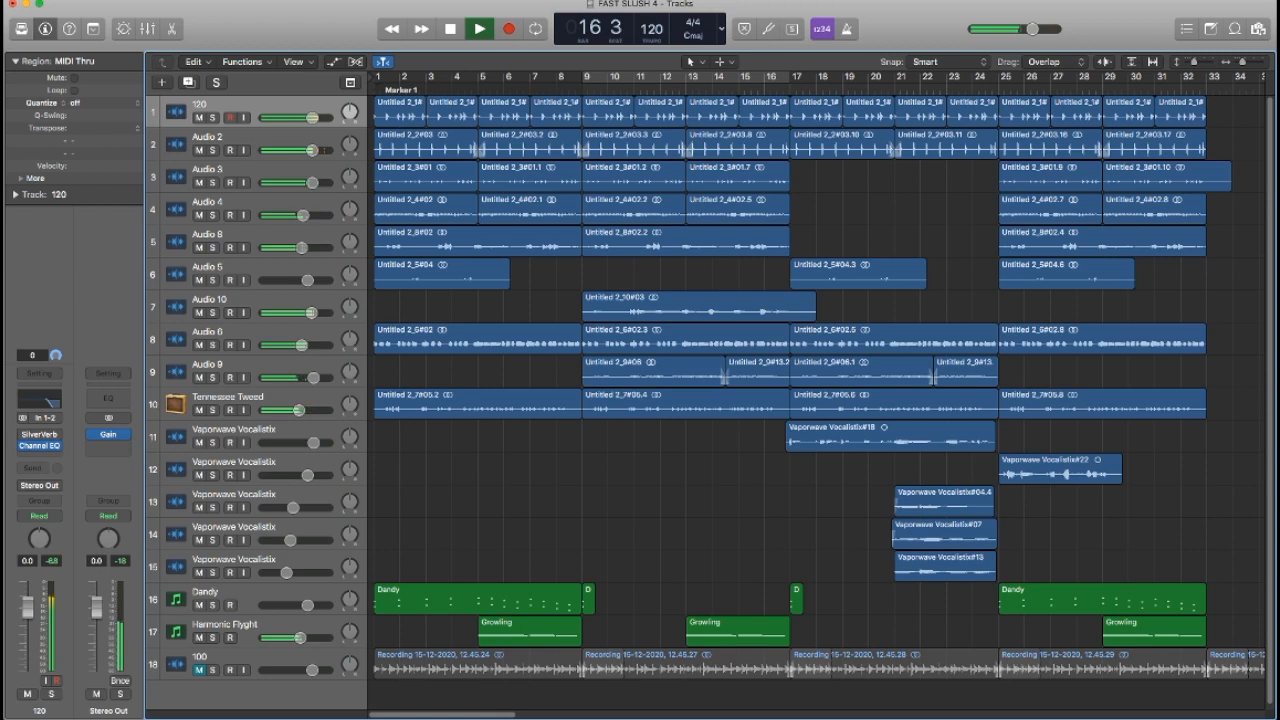
Solo all five Vaporwave Vocalistix tracks and replay the vocal section from bar 21.
left_click(890, 437)
key("s")
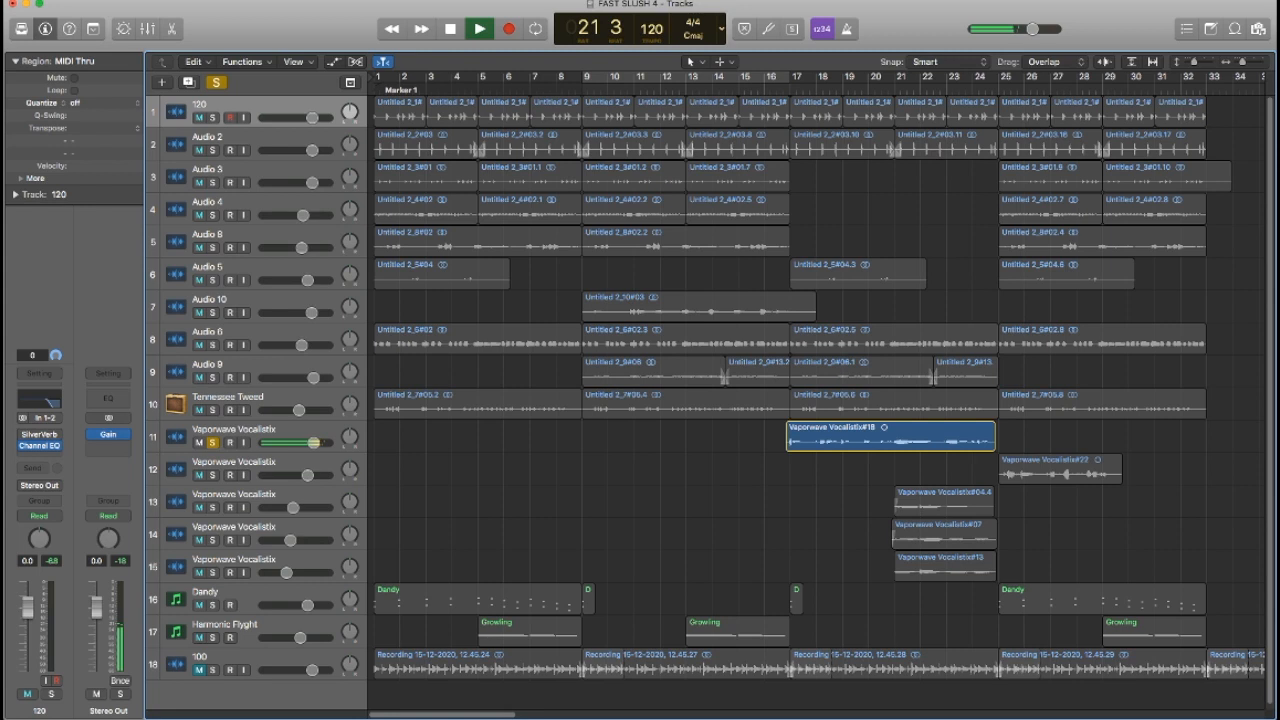
left_click(212, 475)
left_click(212, 508)
left_click(212, 540)
left_click(212, 573)
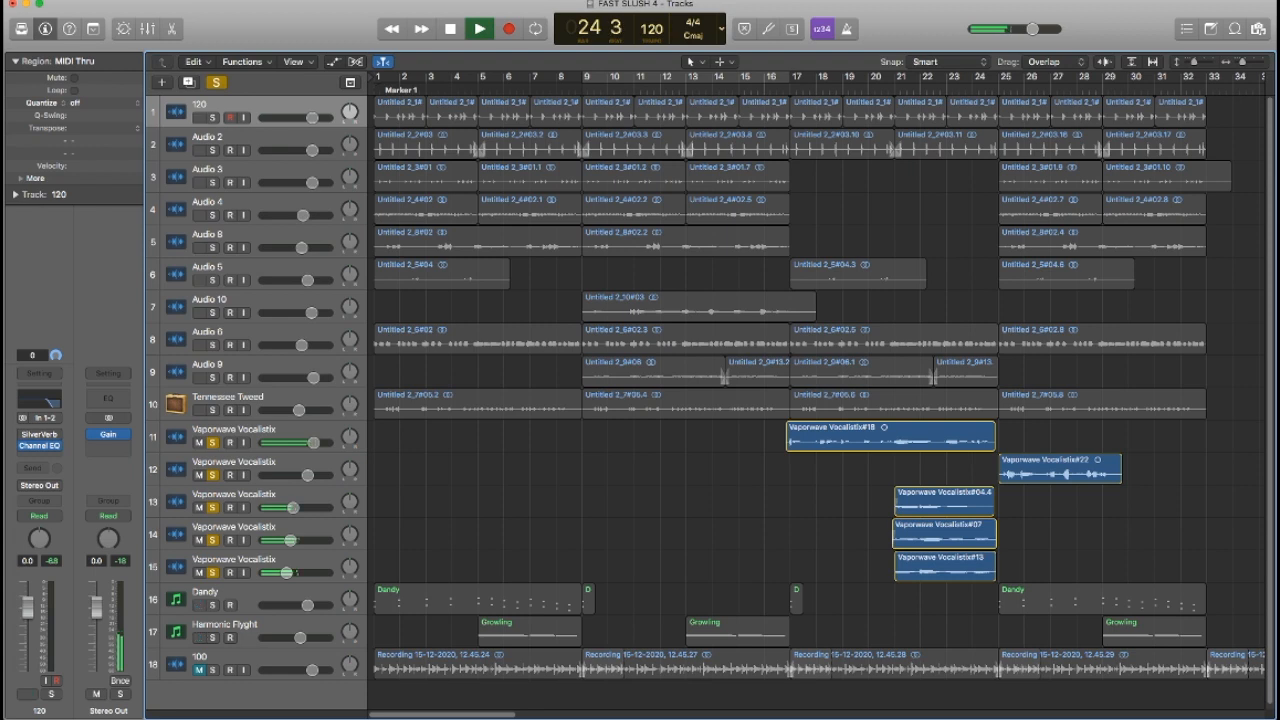
key("space")
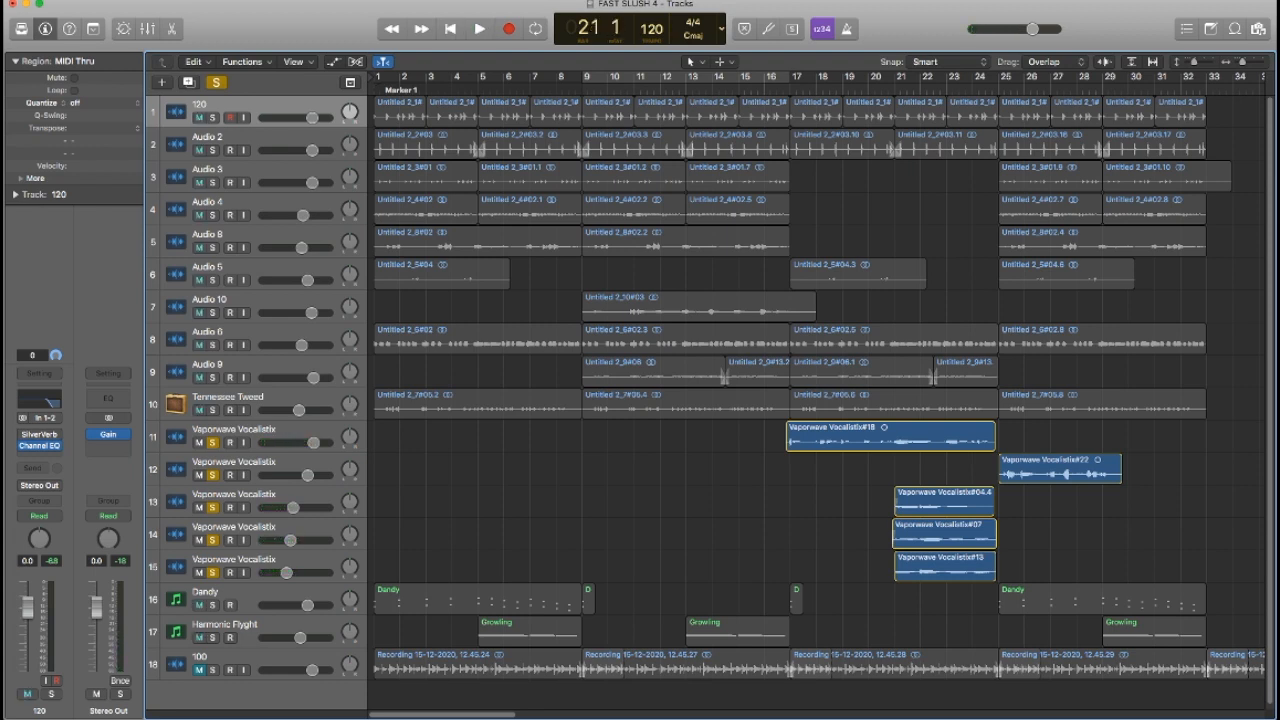
key("space")
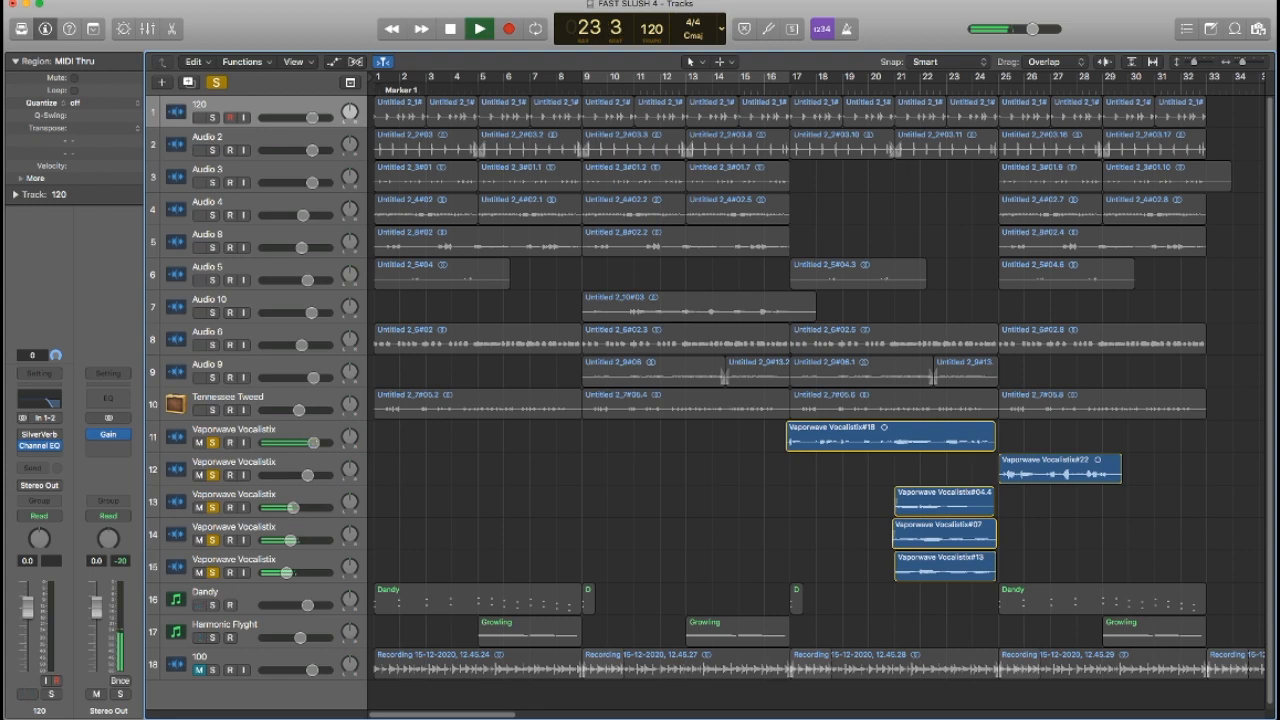
Stop playback and remove the solos from the Vaporwave Vocalistix tracks.
key("space")
left_click(212, 572)
left_click(212, 540)
left_click(212, 507)
left_click(212, 475)
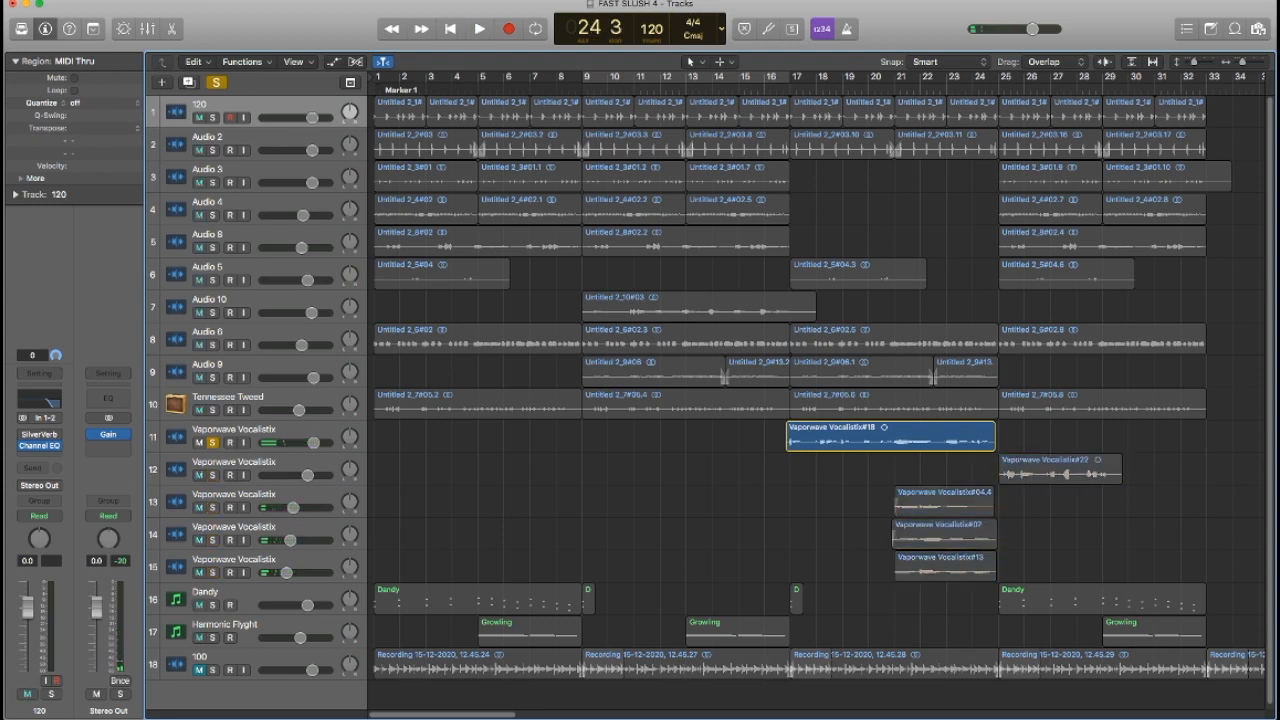
key("s")
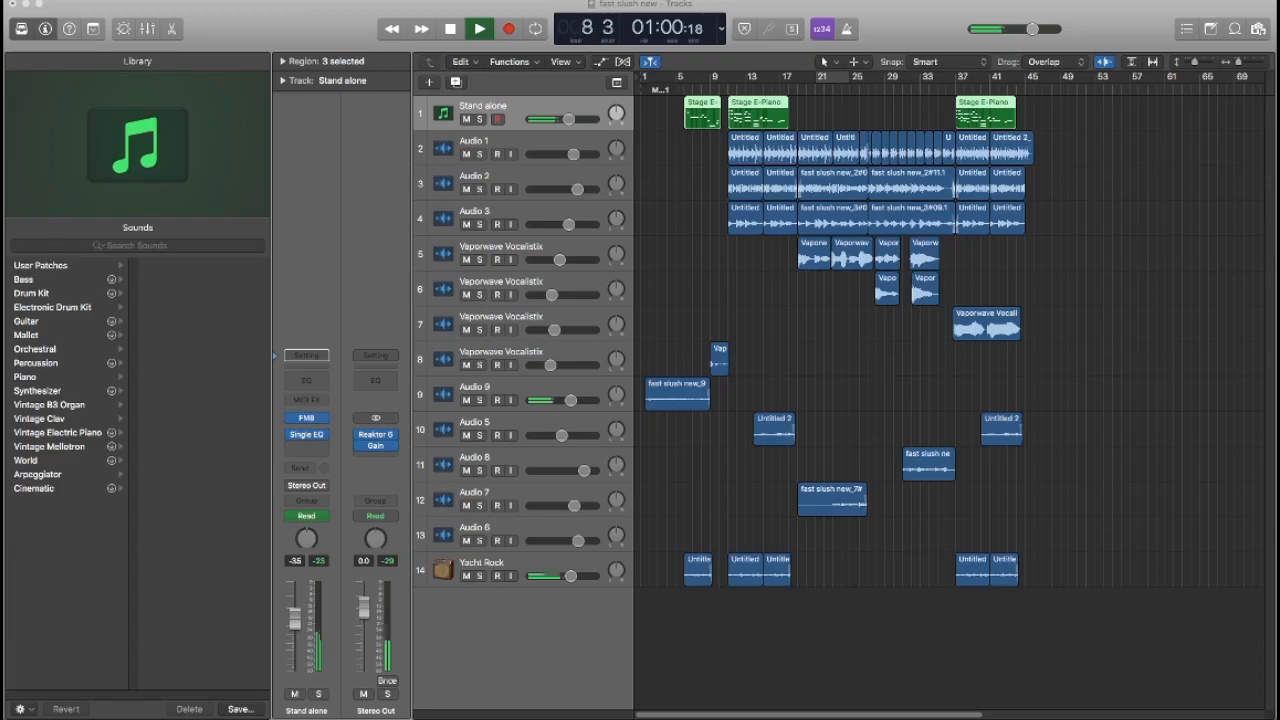
In the fast slush new project, deselect the regions, play through the arrangement and solo the Stand alone track at bar 11.
left_click(860, 645)
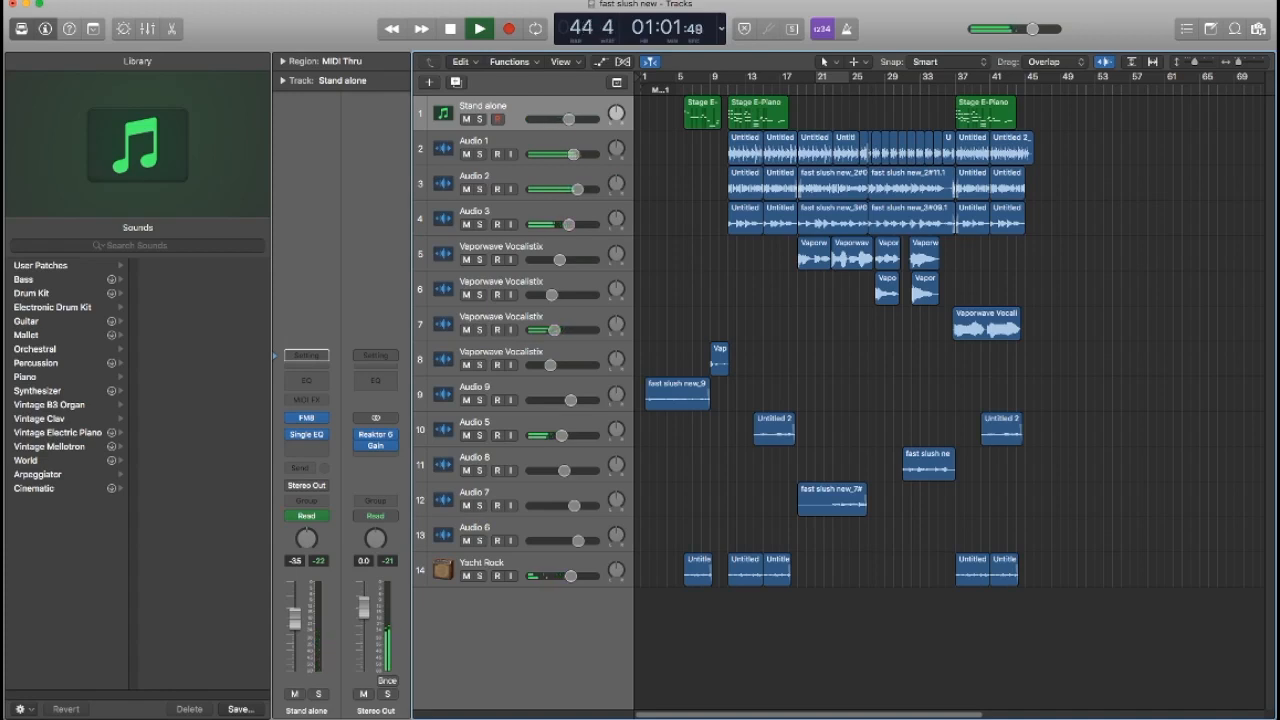
key("space")
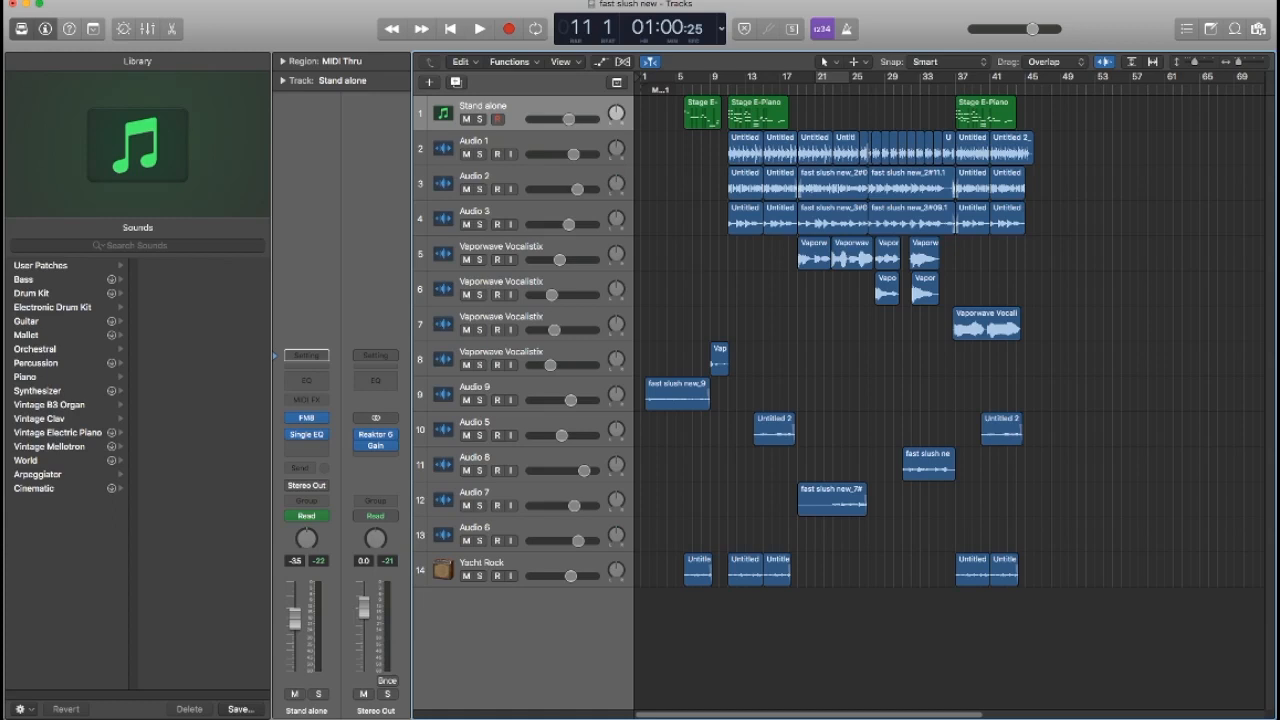
key("s")
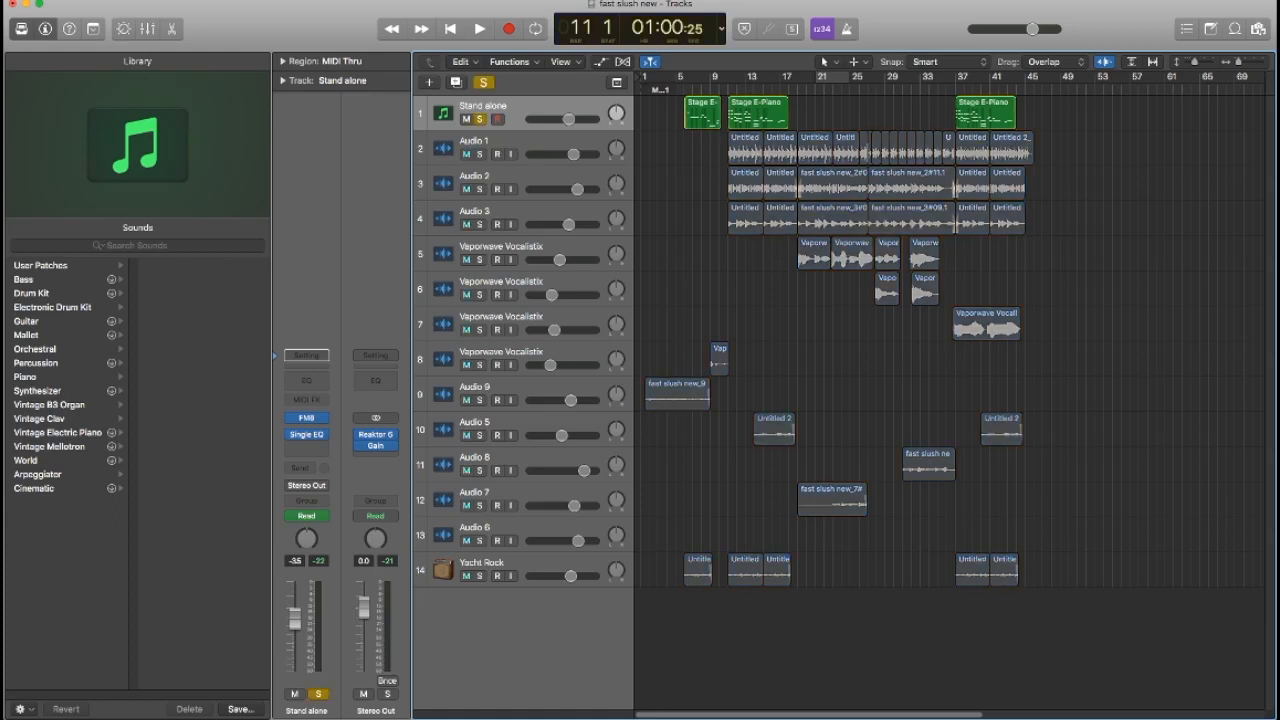
Play the soloed Stand alone track from bar 11, switch the solo to Audio 1 and play that from bar 11.
key("space")
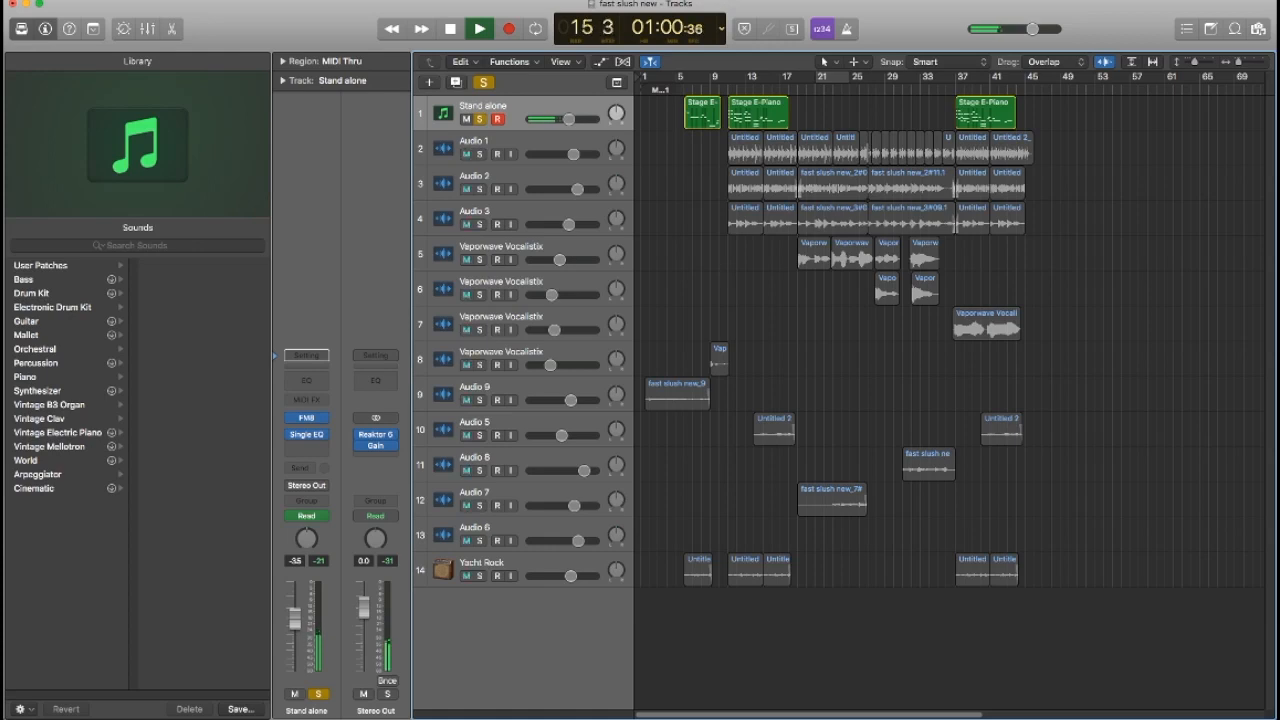
key("space")
key("s")
key("Down")
key("s")
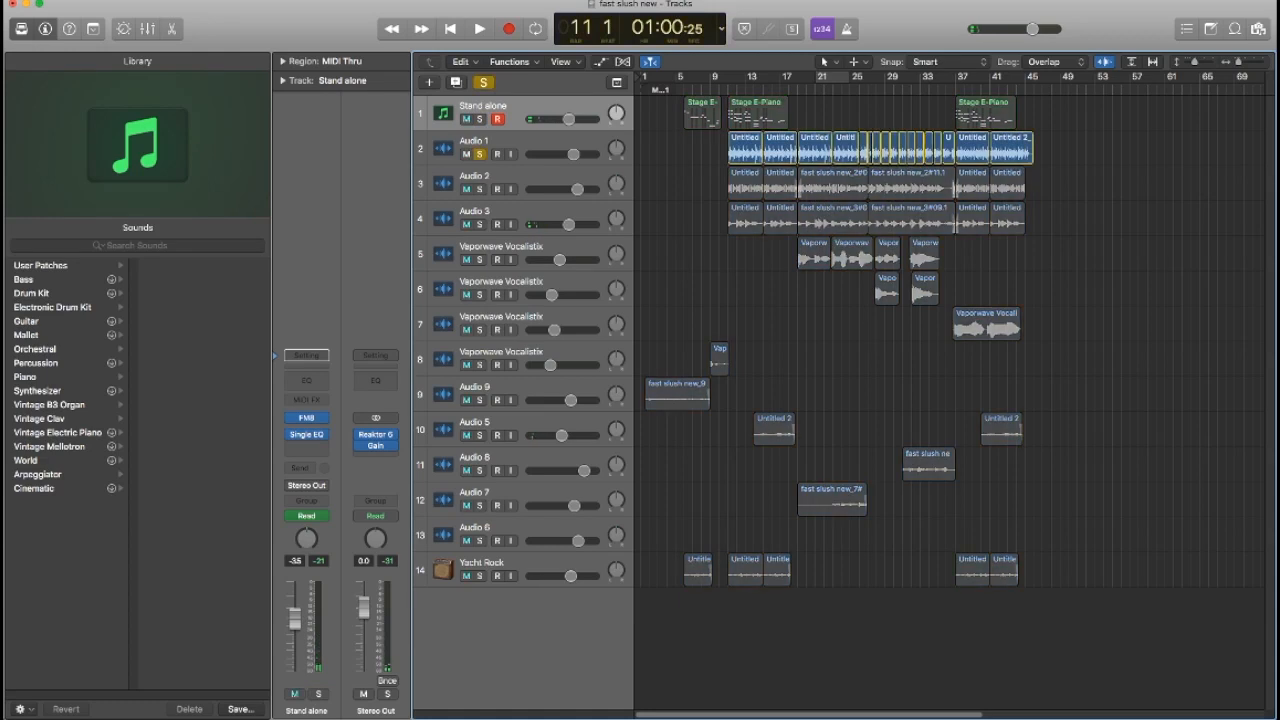
key("space")
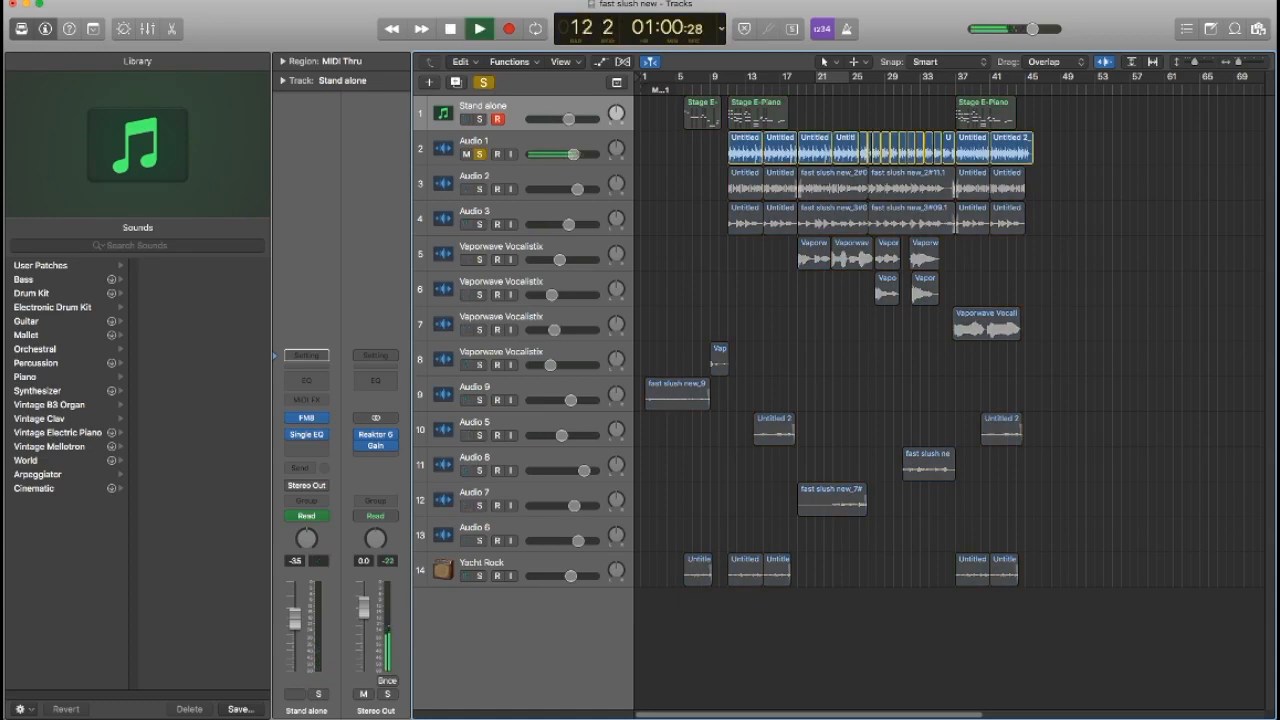
Move the solo from Audio 1 to Audio 2 and on to Audio 3 during playback to hear each alone.
key("s")
key("Down")
key("s")
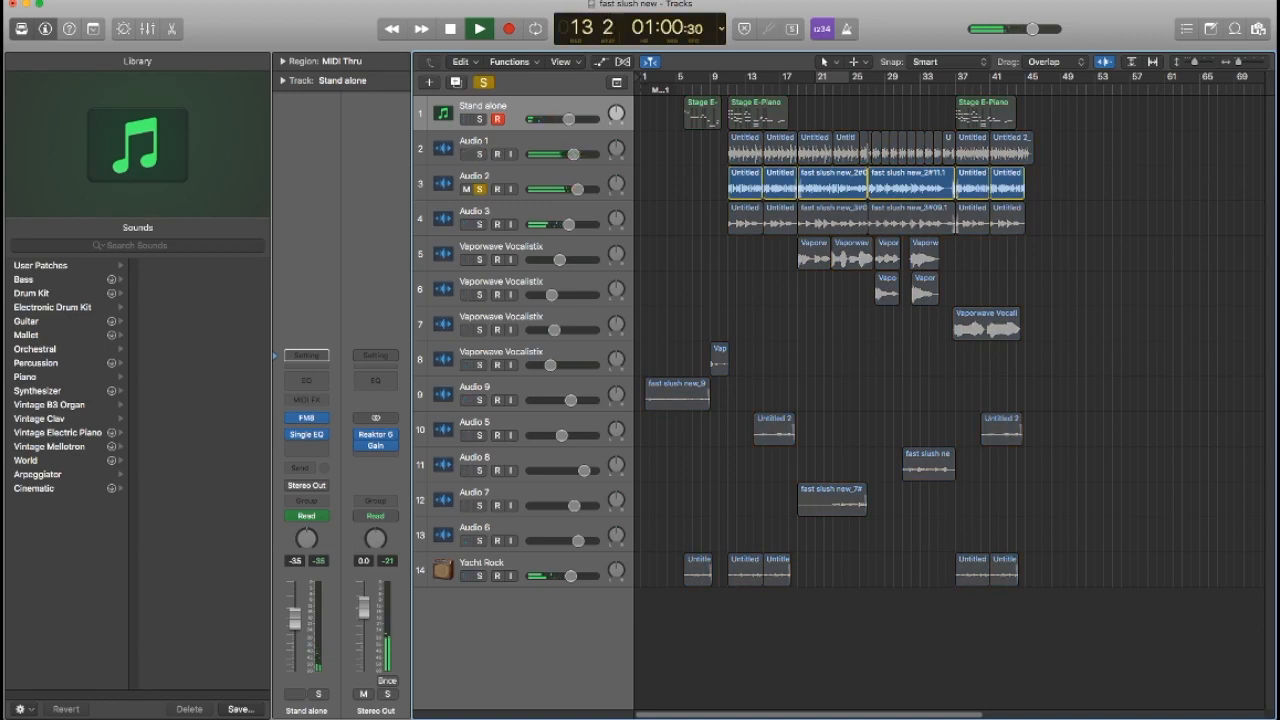
key("s")
key("Down")
key("s")
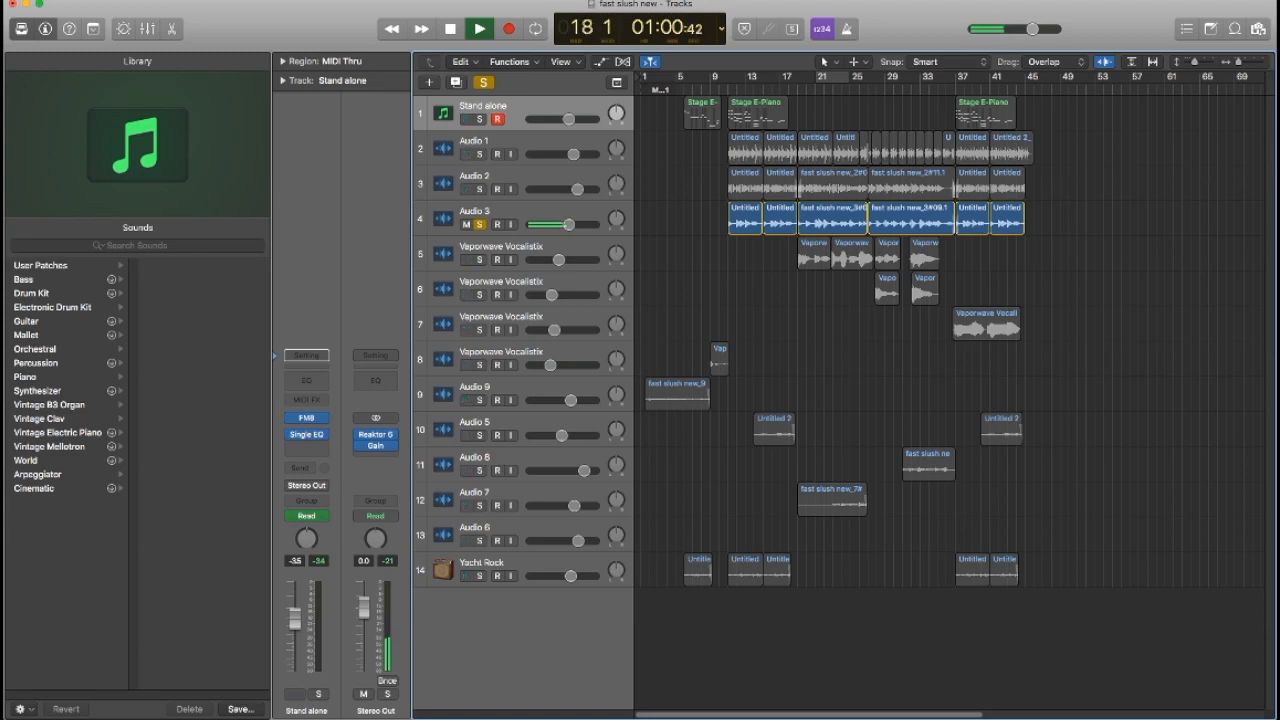
Return to the full mix, then audition Yacht Rock and Audio 5 alone in turn, removing each solo.
key("s")
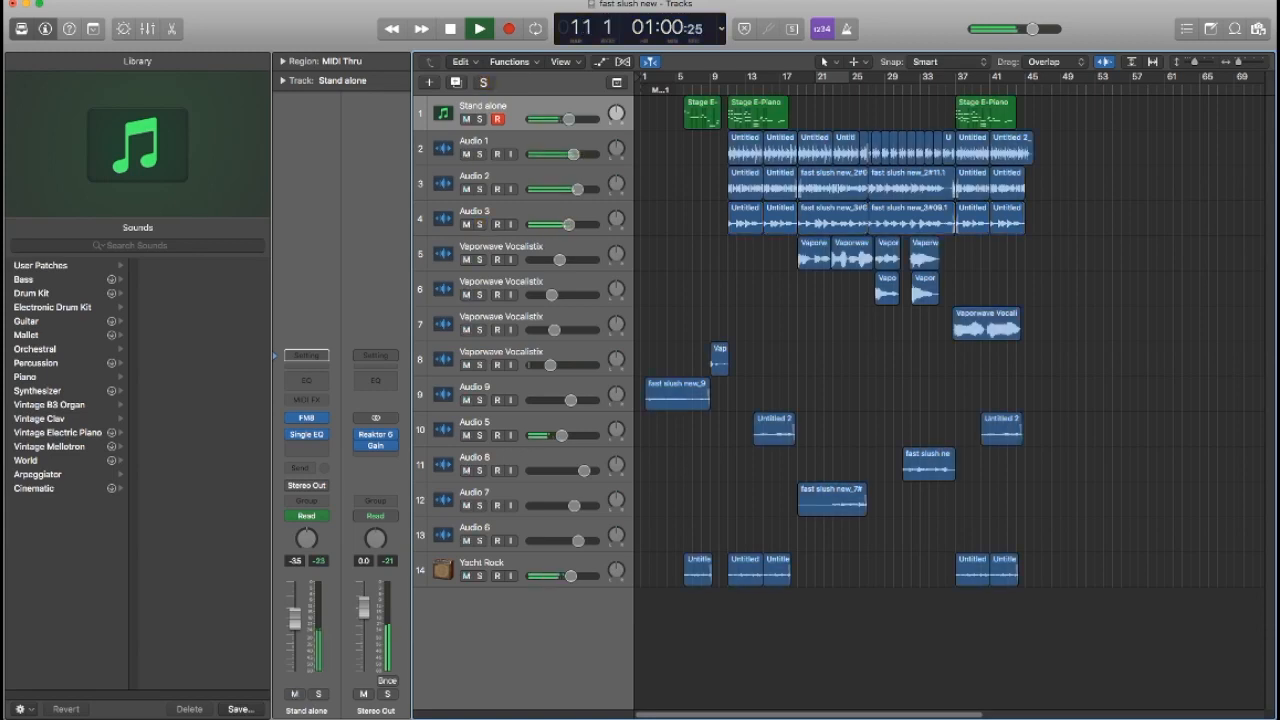
key("s")
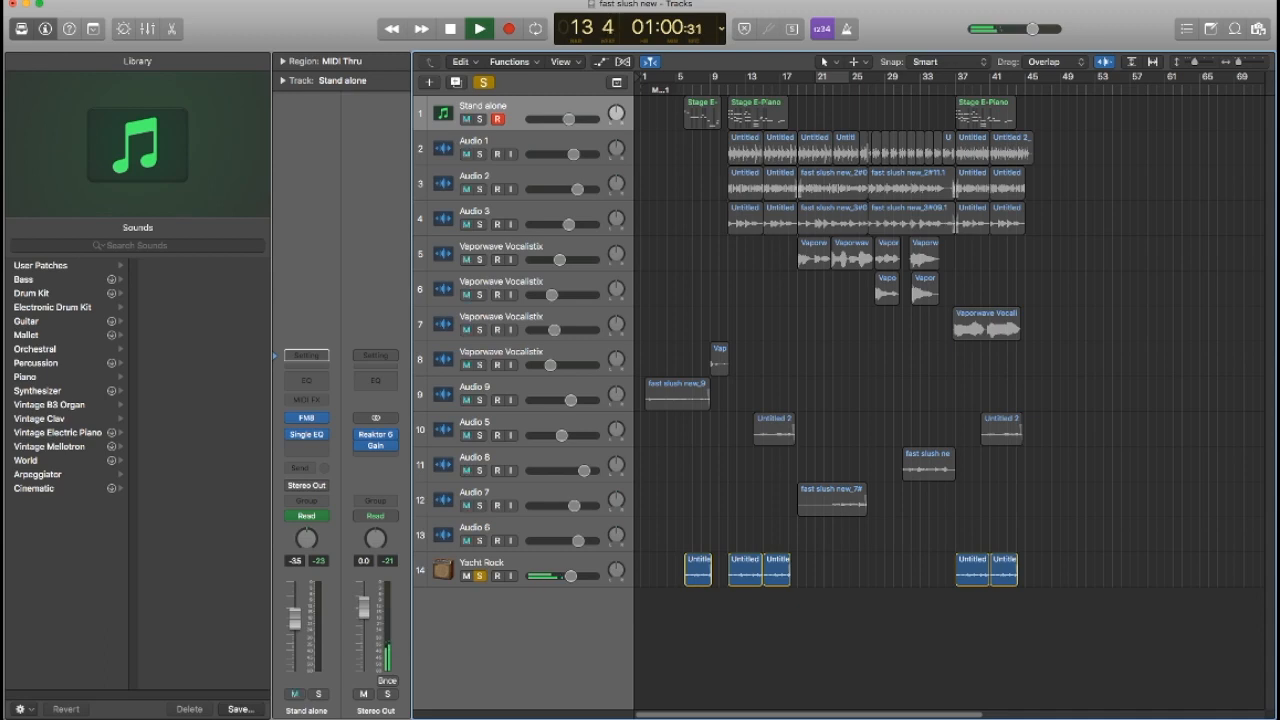
key("s")
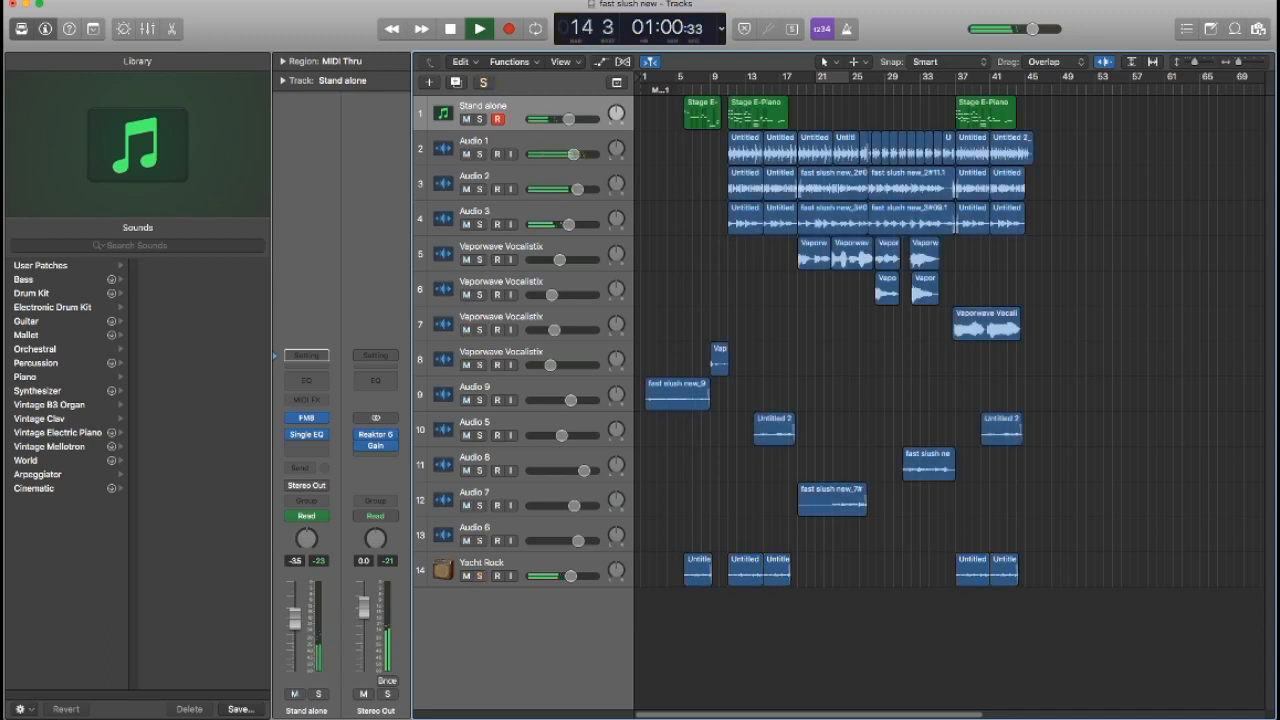
left_click(479, 435)
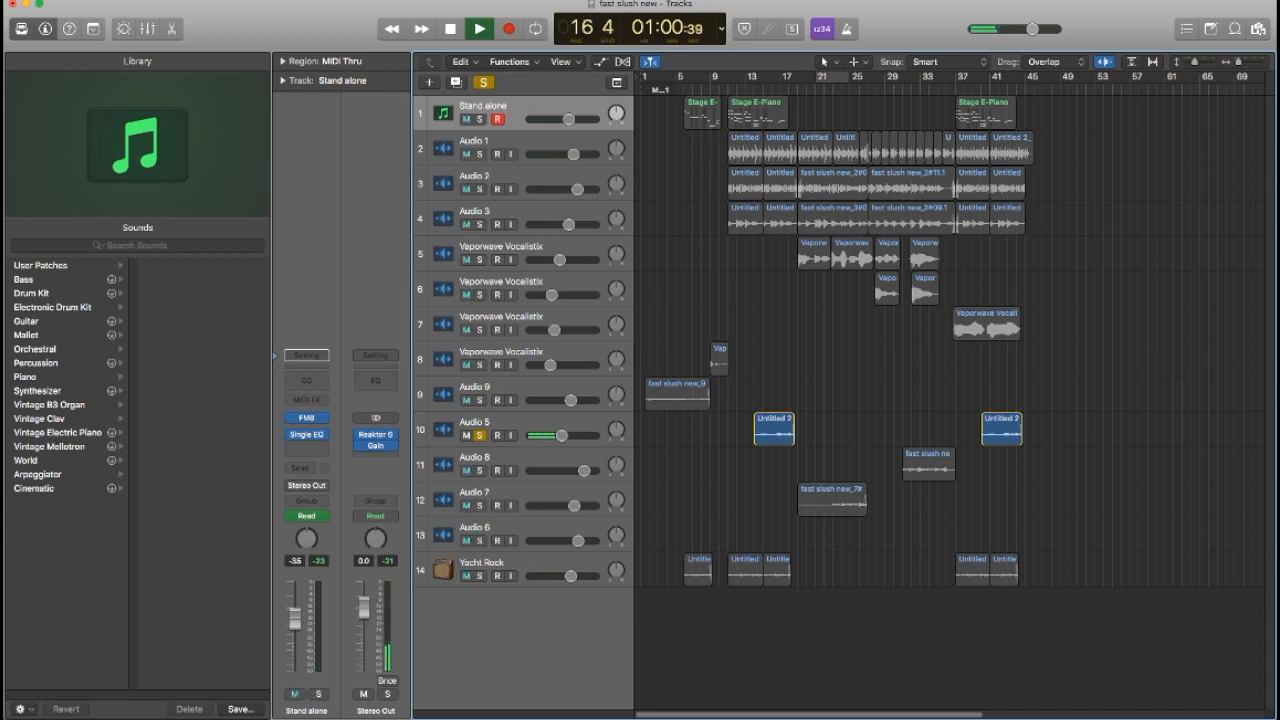
key("s")
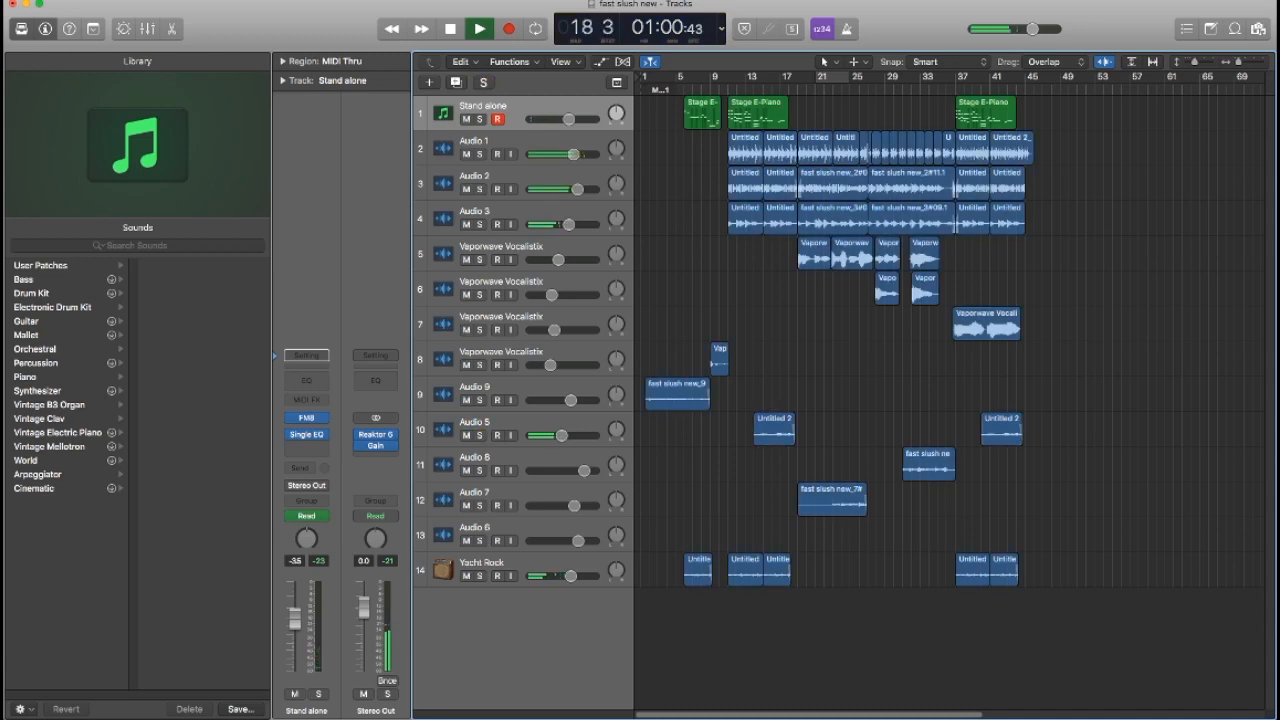
Audition the first Vaporwave Vocalistix track alone, return to the full mix and stop playback.
key("s")
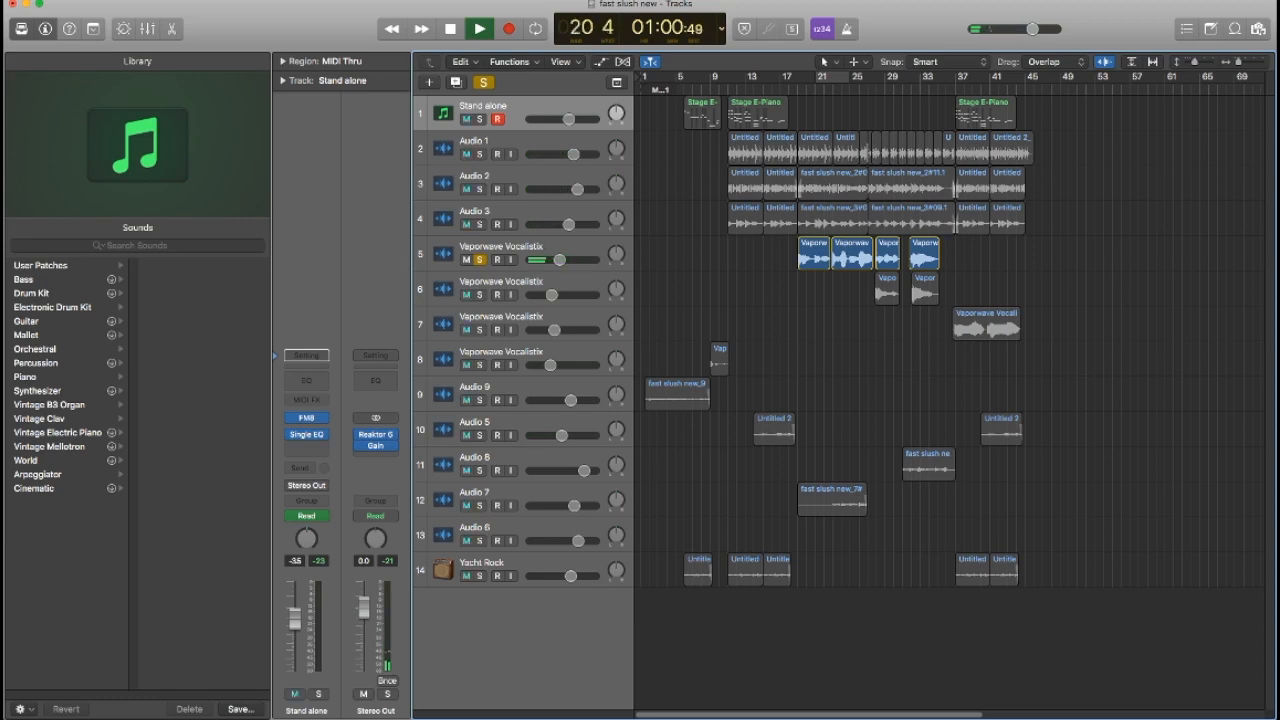
key("s")
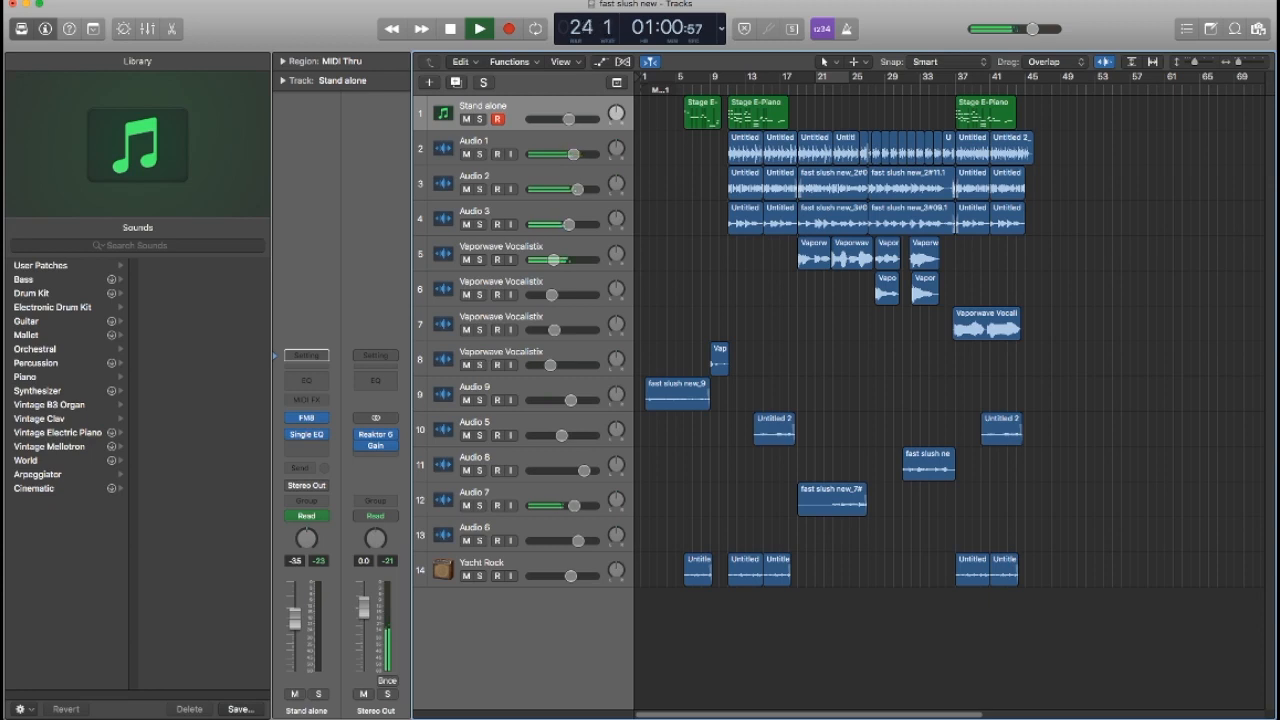
key("space")
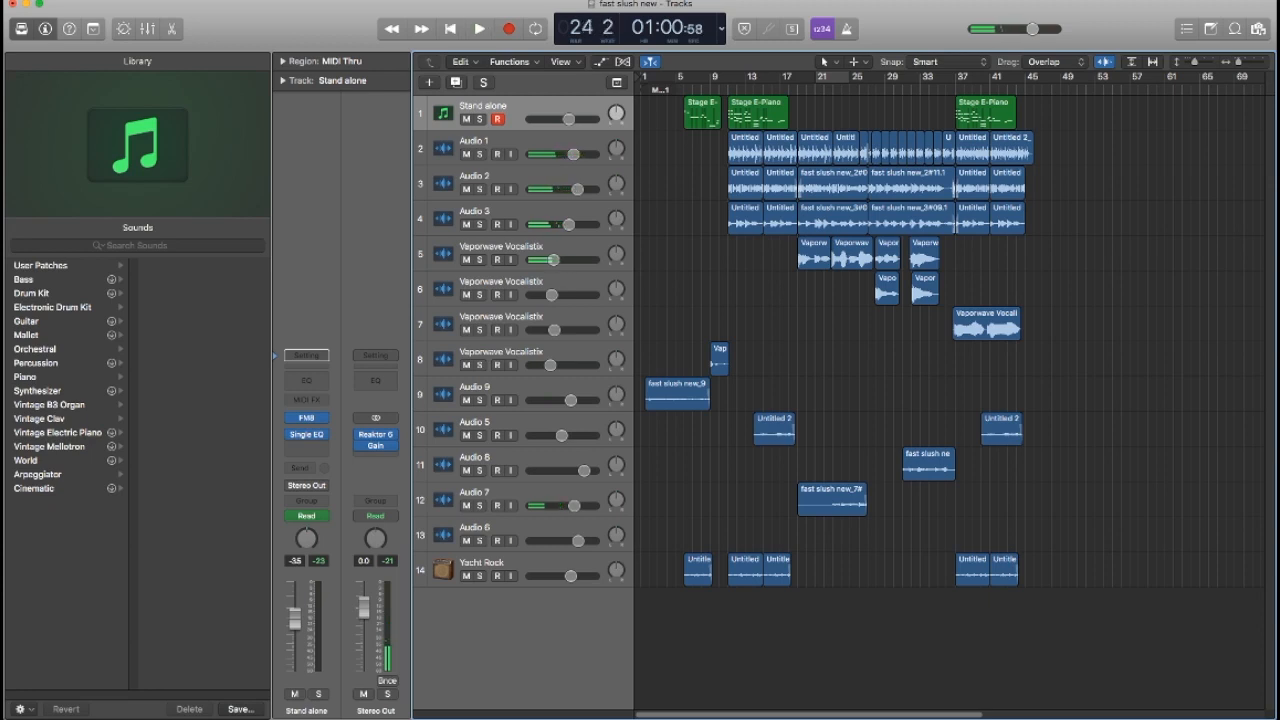